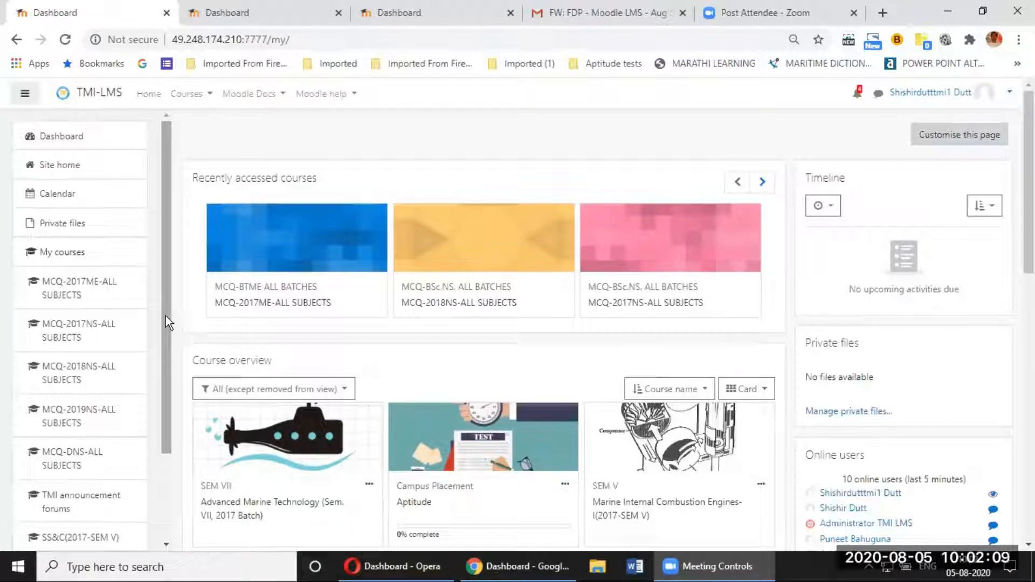
Step: From the dashboard, go to Site home and open the FDP entry under Course categories
mouse_move(166, 316)
left_mouse_down()
mouse_move(166, 454)
mouse_move(162, 308)
left_mouse_up()
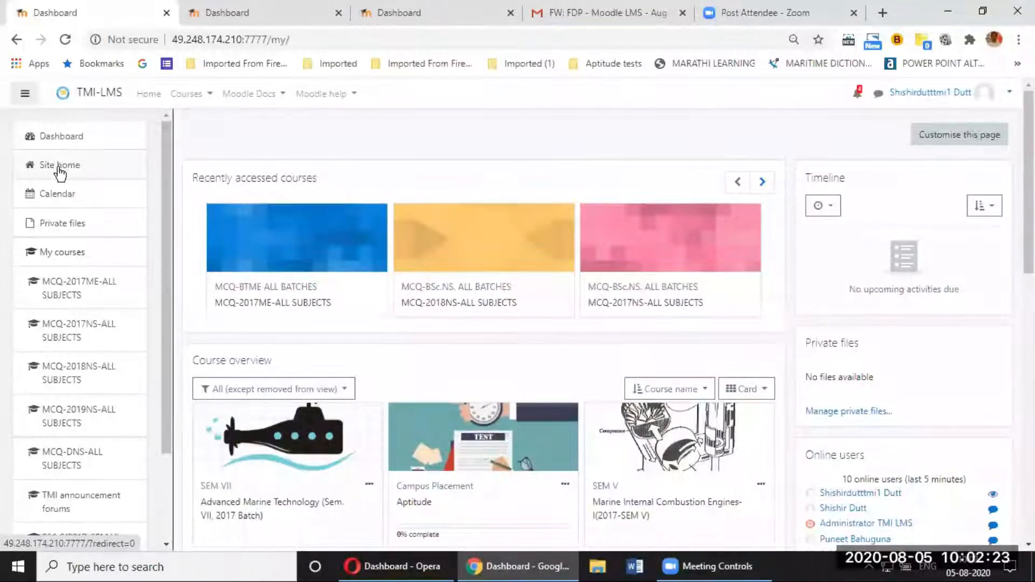
left_click(293, 41)
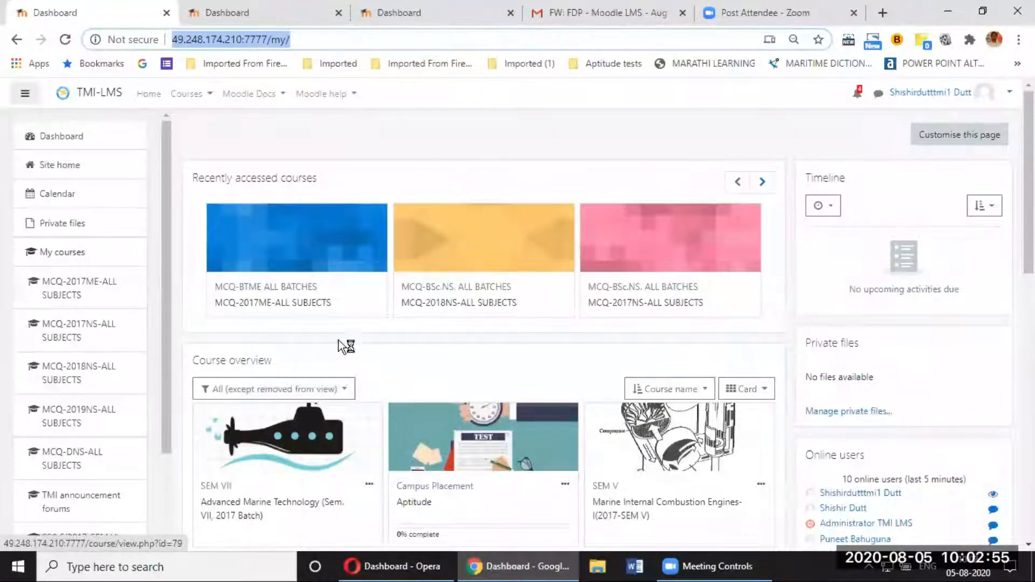
left_click(61, 168)
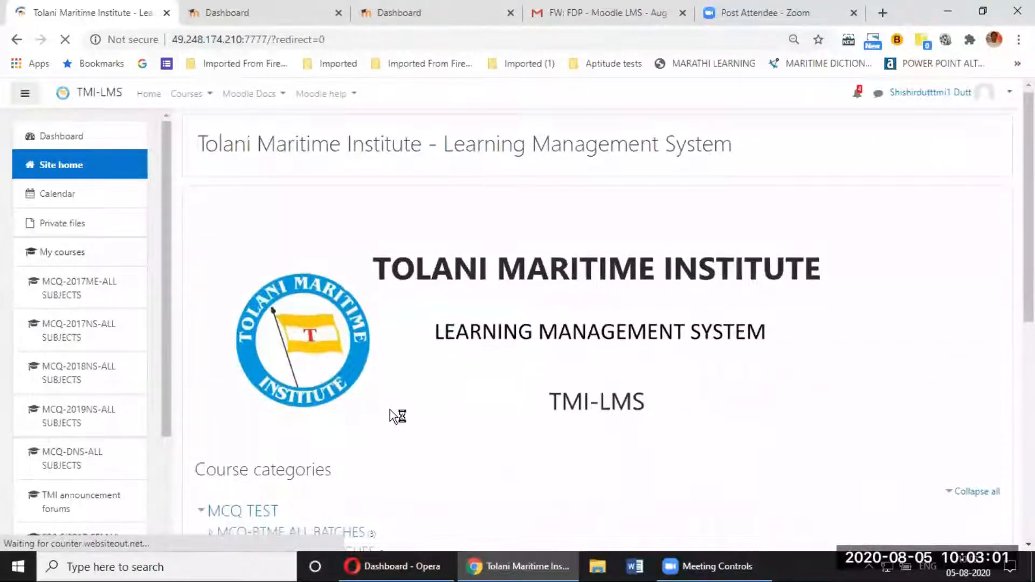
scroll(390, 410, "down", 7)
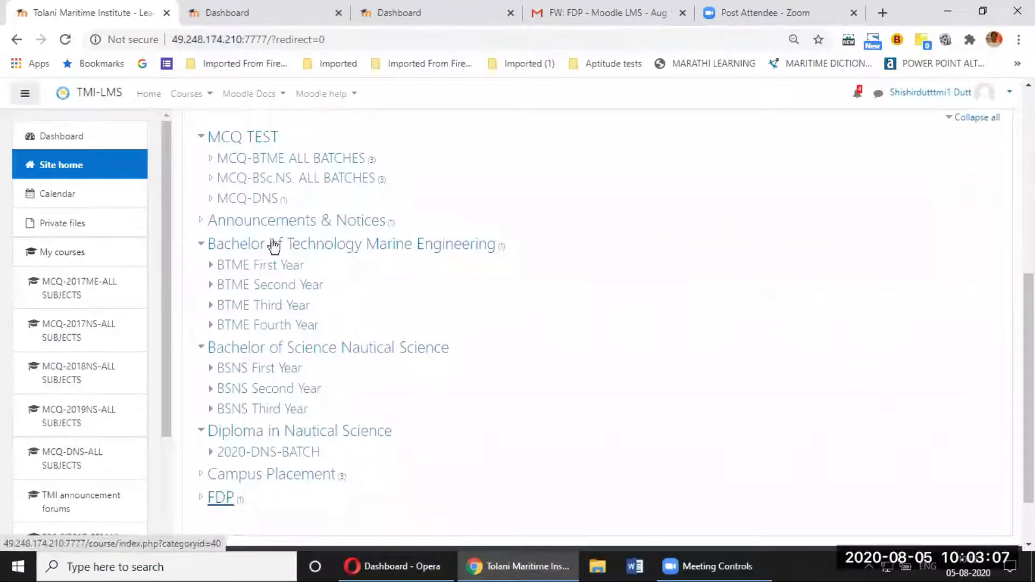
scroll(227, 498, "down", 1)
scroll(226, 499, "down", 1)
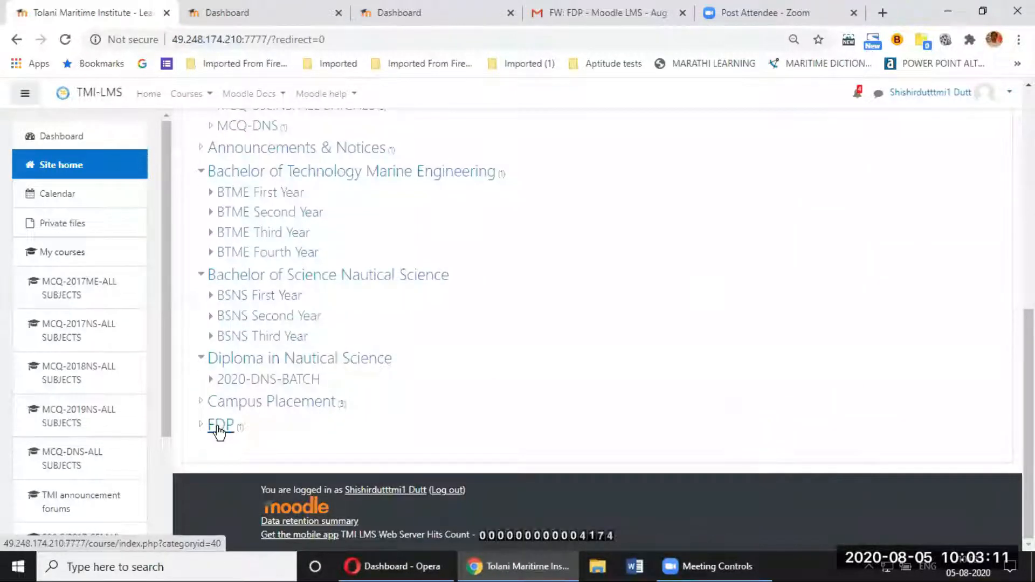
left_click(218, 427)
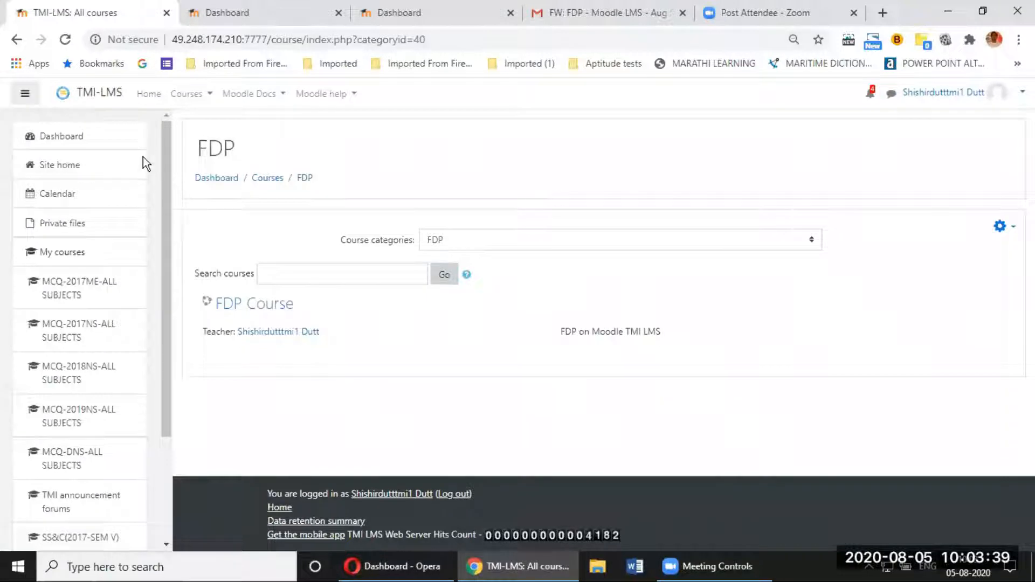
Step: Open the FDP Course from the FDP category listing
left_click(267, 313)
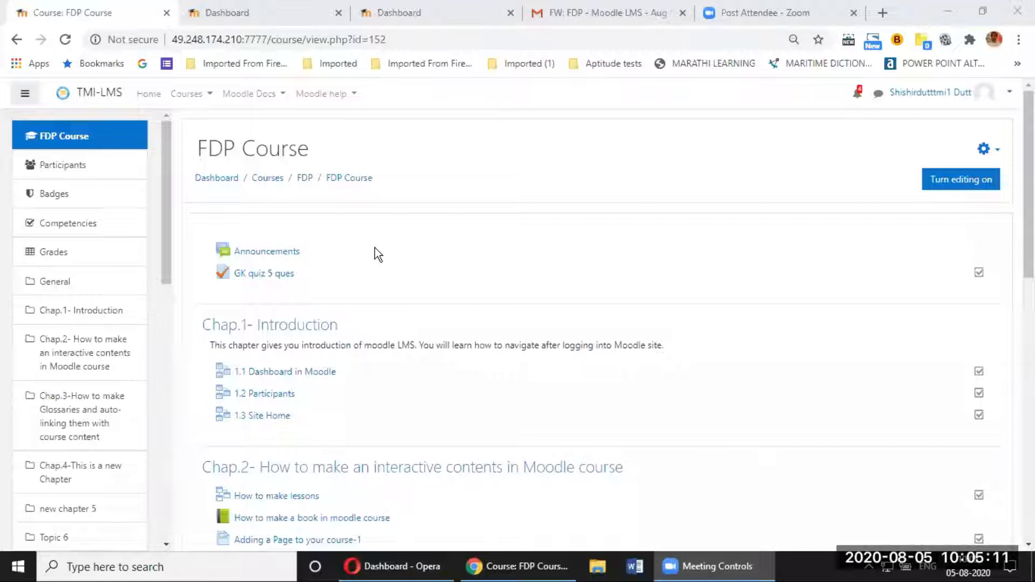
scroll(397, 292, "down", 15)
scroll(399, 293, "up", 15)
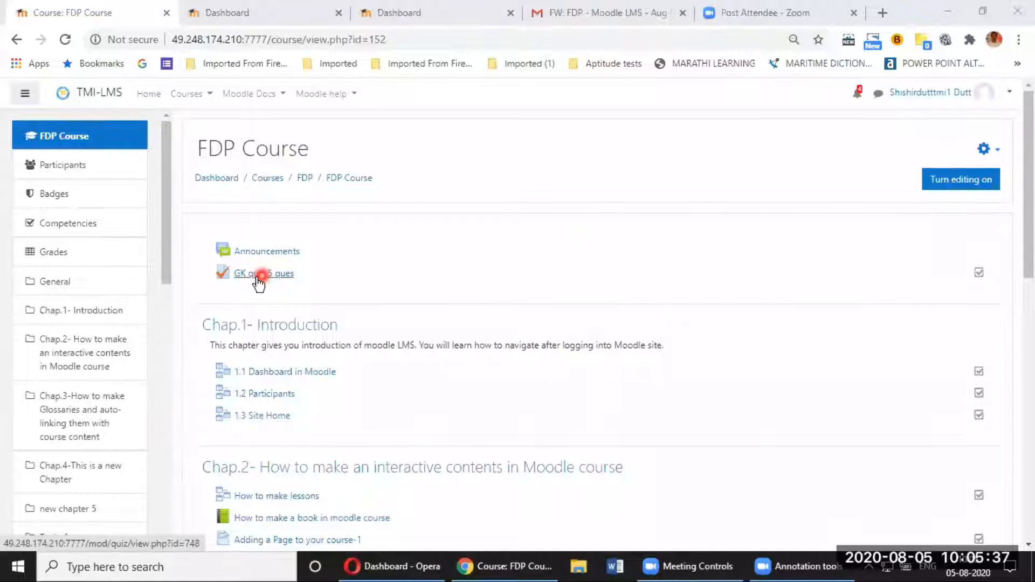
Step: In the Opera window, reload the dashboard and log out of the teacher account
left_click(411, 570)
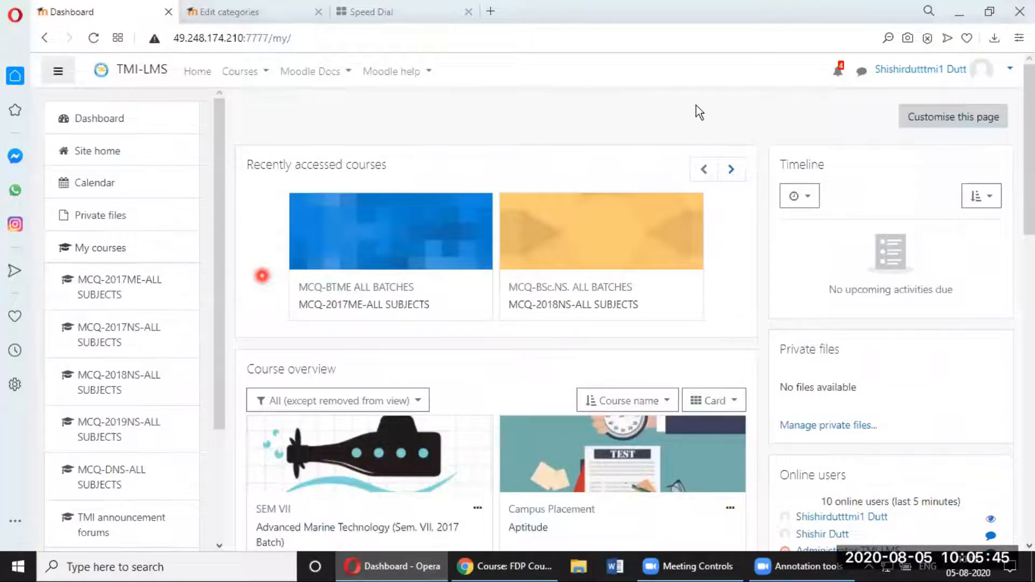
key("F5")
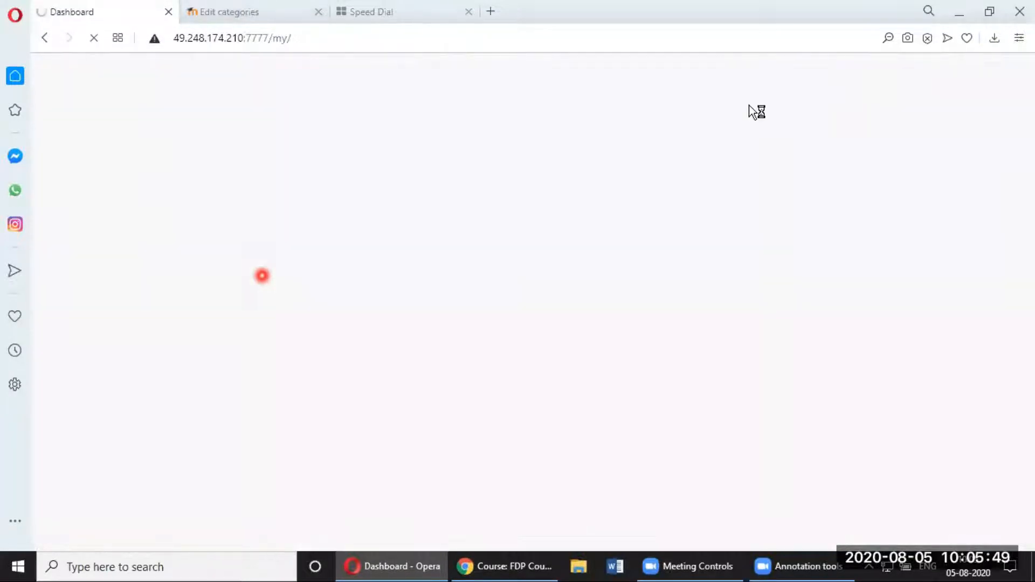
left_click(1010, 69)
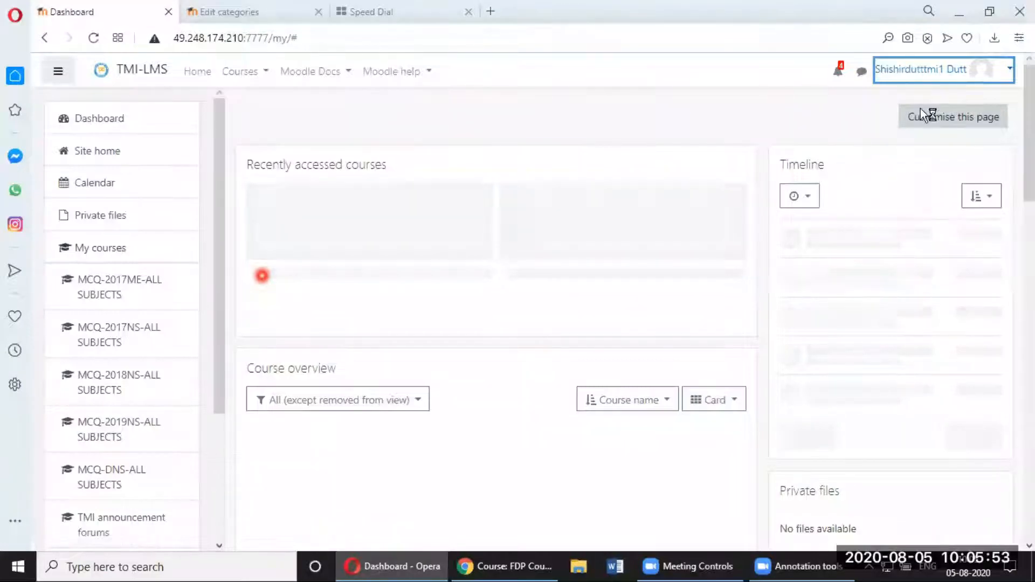
left_click(1007, 72)
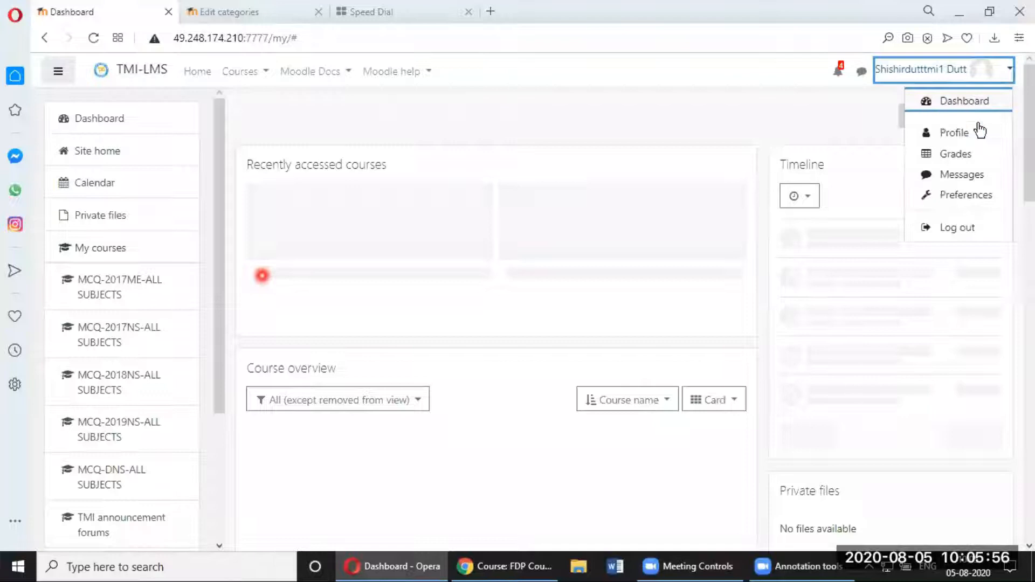
left_click(962, 228)
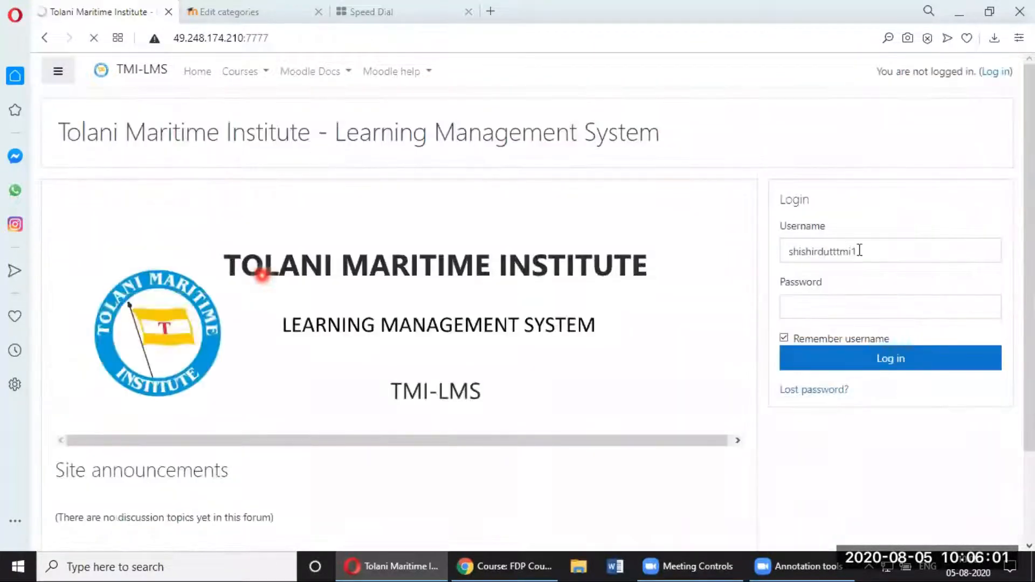
Step: Log in with the suggested student username and the student's password
left_click_drag(858, 251, 784, 251)
type("student1")
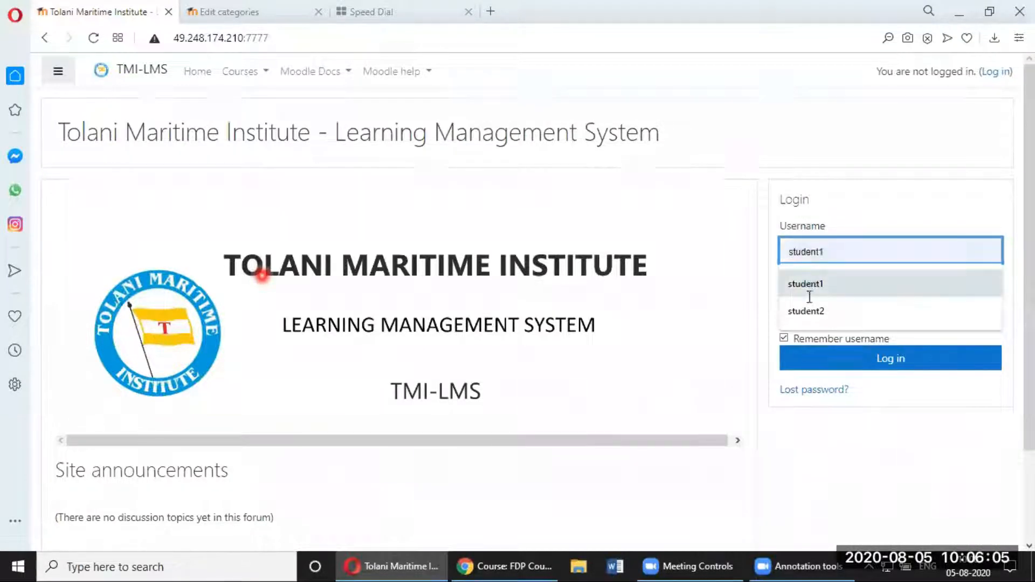
left_click(803, 284)
left_click(810, 303)
type("******")
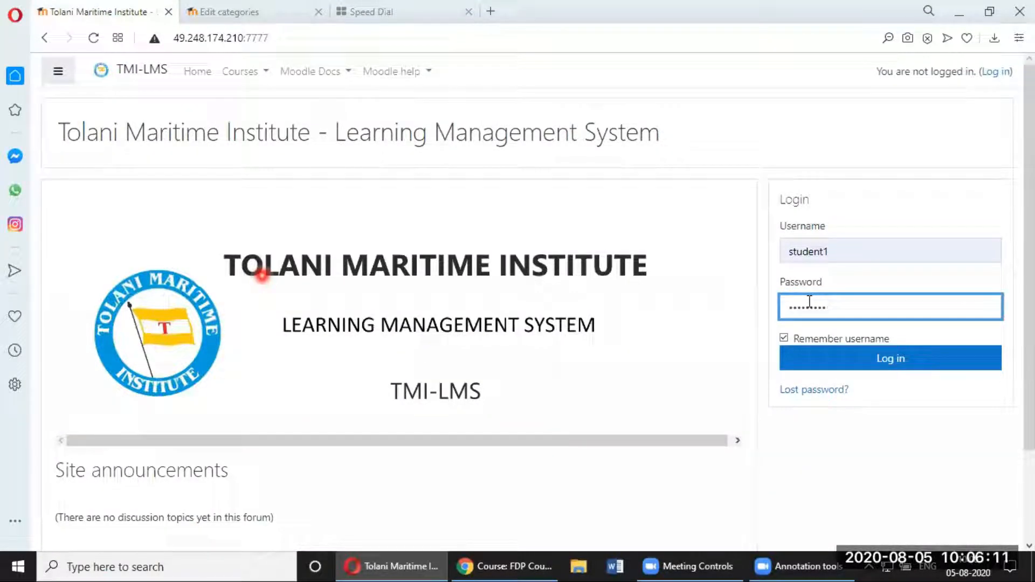
left_click(863, 357)
left_click(877, 360)
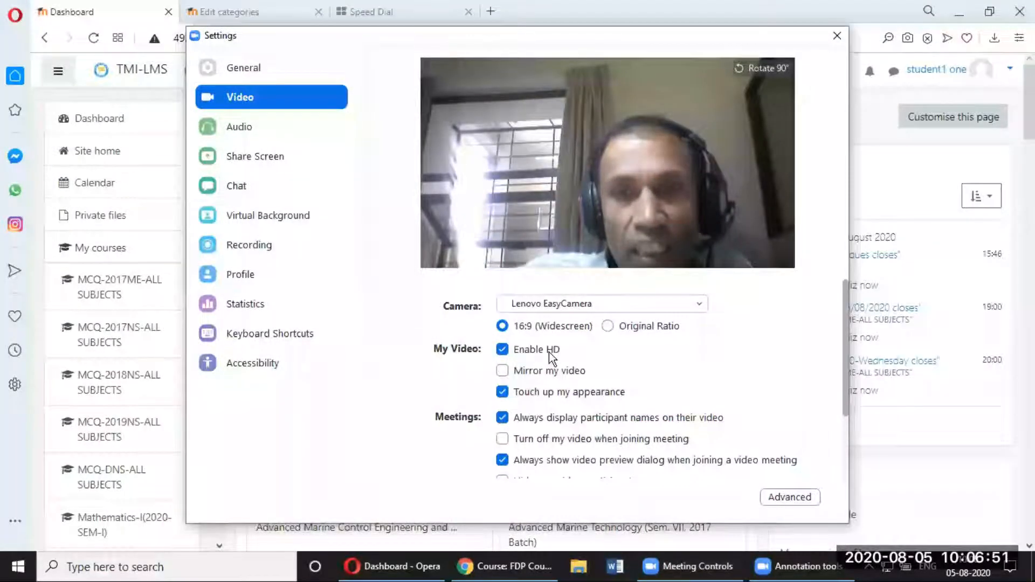
left_click(840, 34)
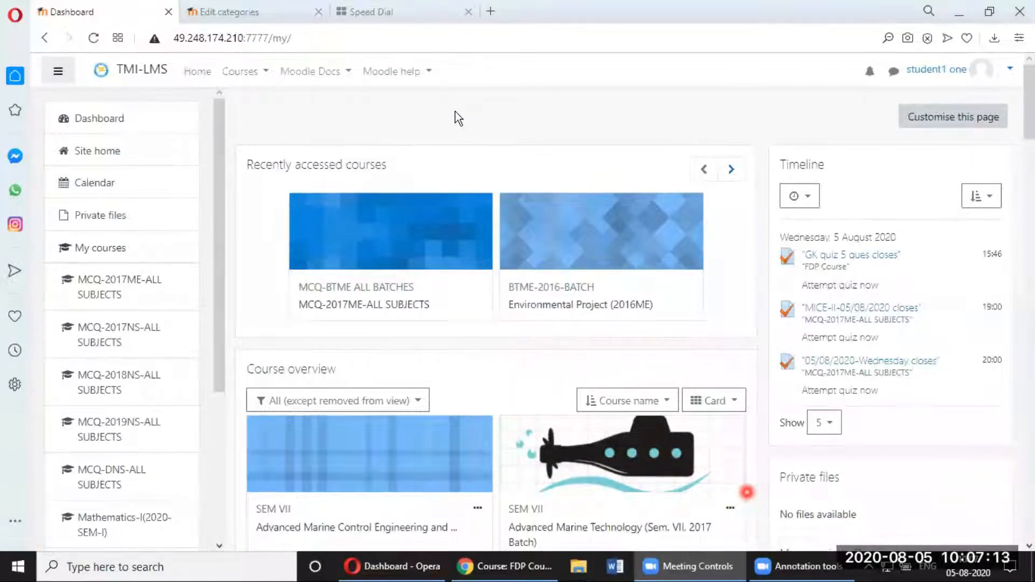
Step: Navigate Site home → FDP category → FDP Course → GK quiz 5 ques activity
left_click(85, 146)
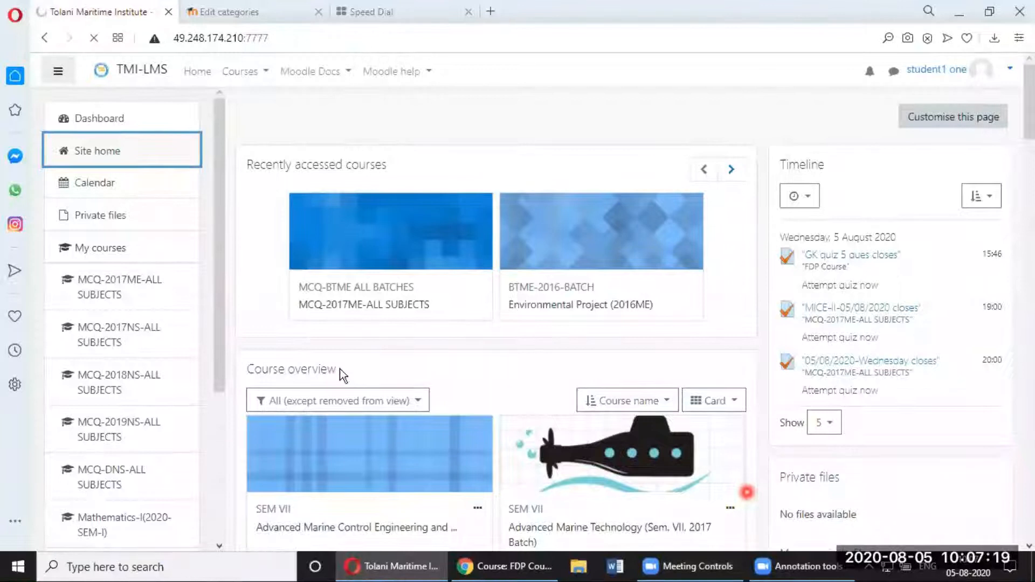
scroll(276, 416, "down", 5)
left_click(275, 413)
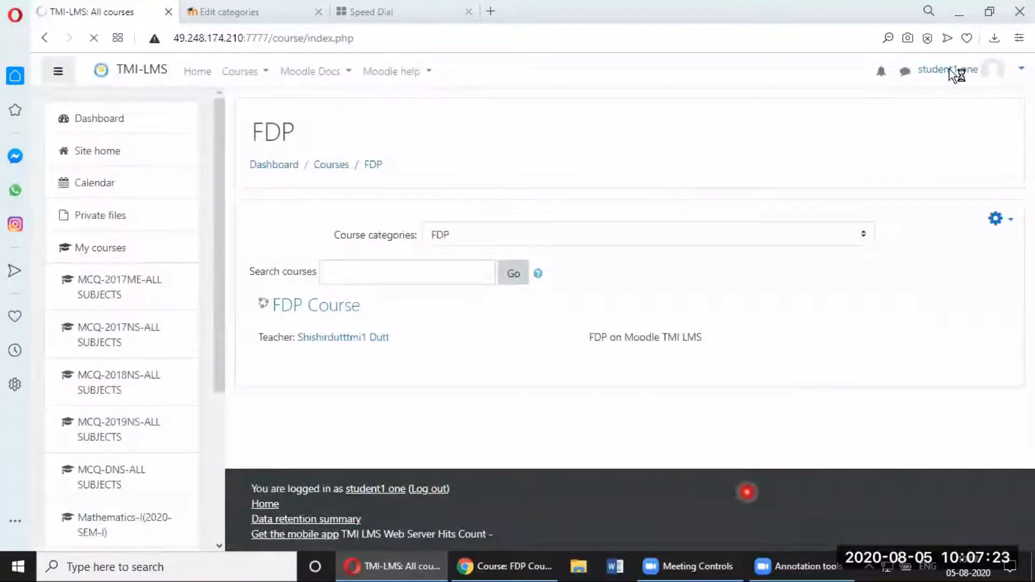
left_click(325, 309)
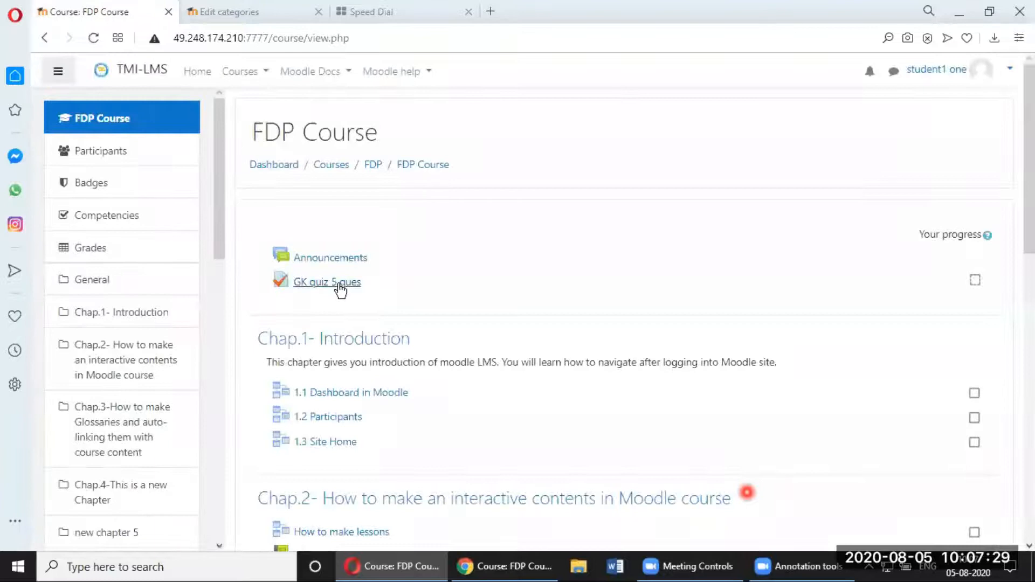
left_click(339, 285)
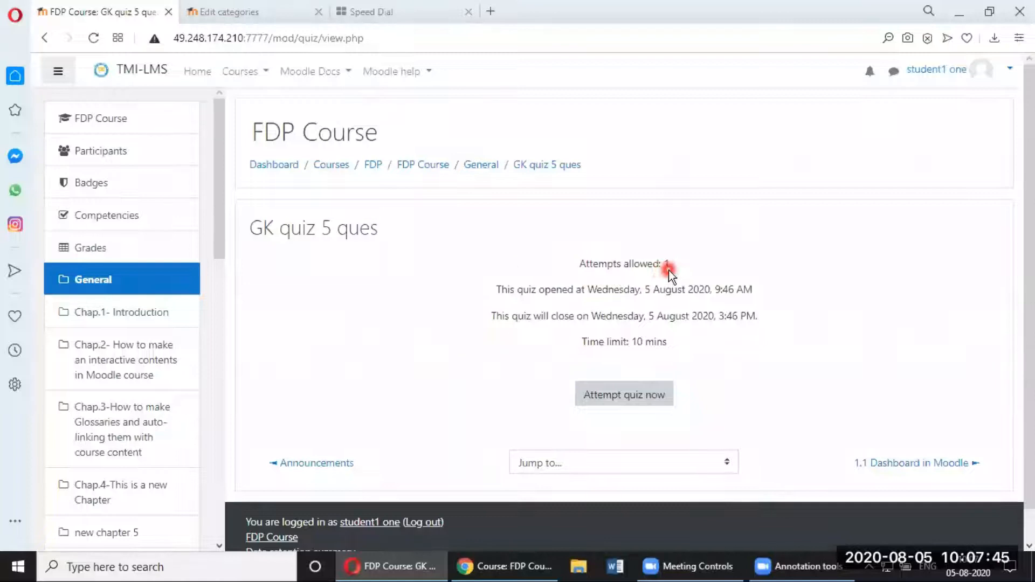
Step: Mark the 1-attempt line and underline the opening date, closing date and 10-minute time limit
mouse_move(675, 251)
left_mouse_down()
mouse_move(571, 254)
mouse_move(566, 268)
mouse_move(668, 272)
mouse_move(673, 251)
left_mouse_up()
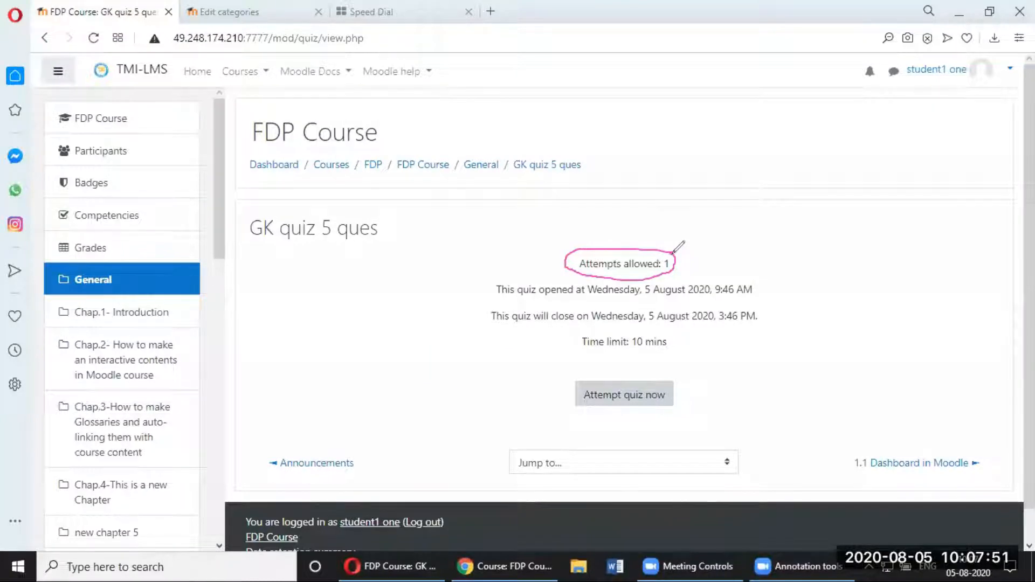
left_click_drag(513, 305, 763, 297)
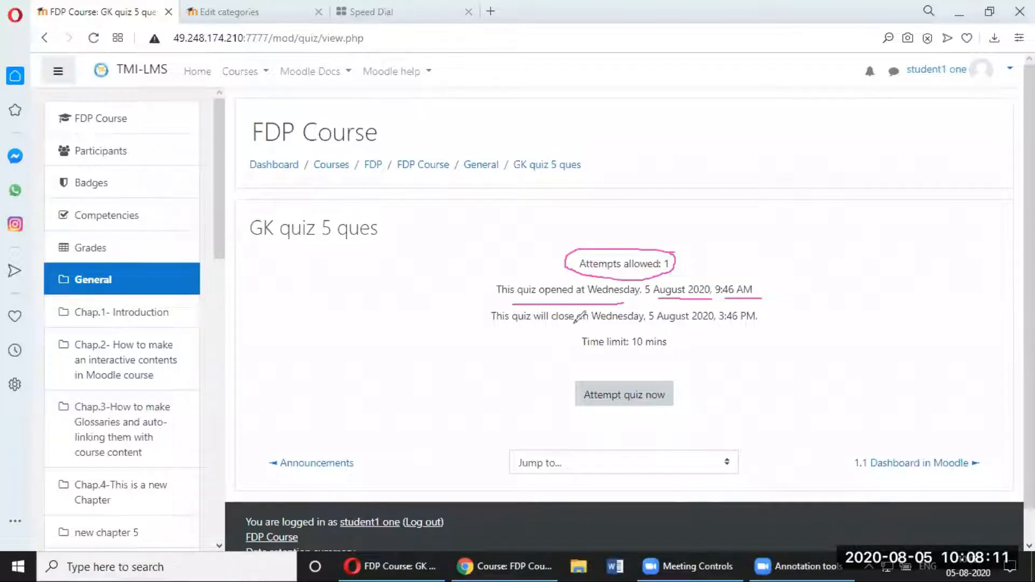
left_click_drag(593, 327, 751, 326)
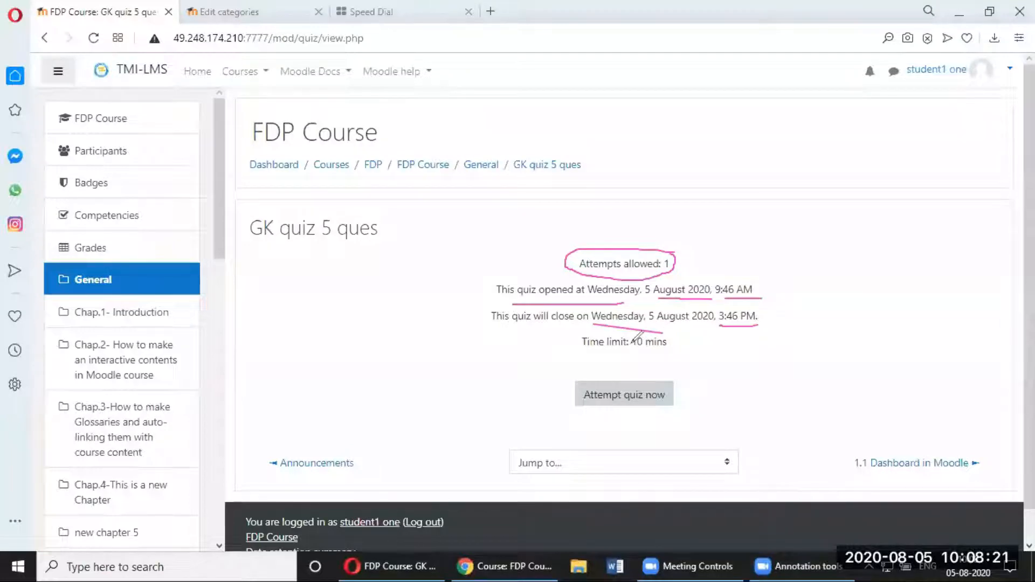
left_click_drag(588, 349, 671, 349)
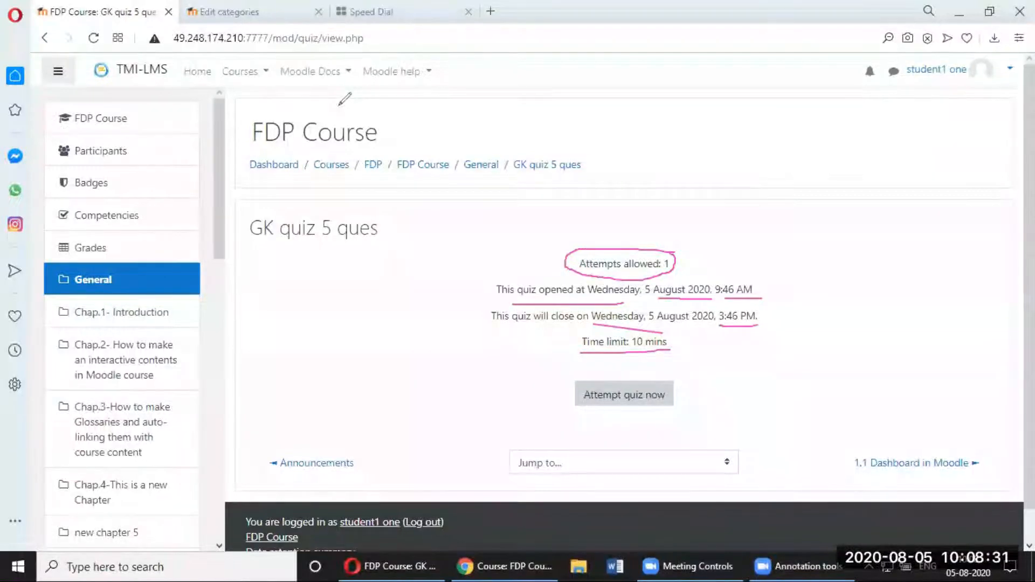
Step: Choose Attempt quiz now on GK quiz 5 ques to get the Start attempt prompt
left_click(636, 406)
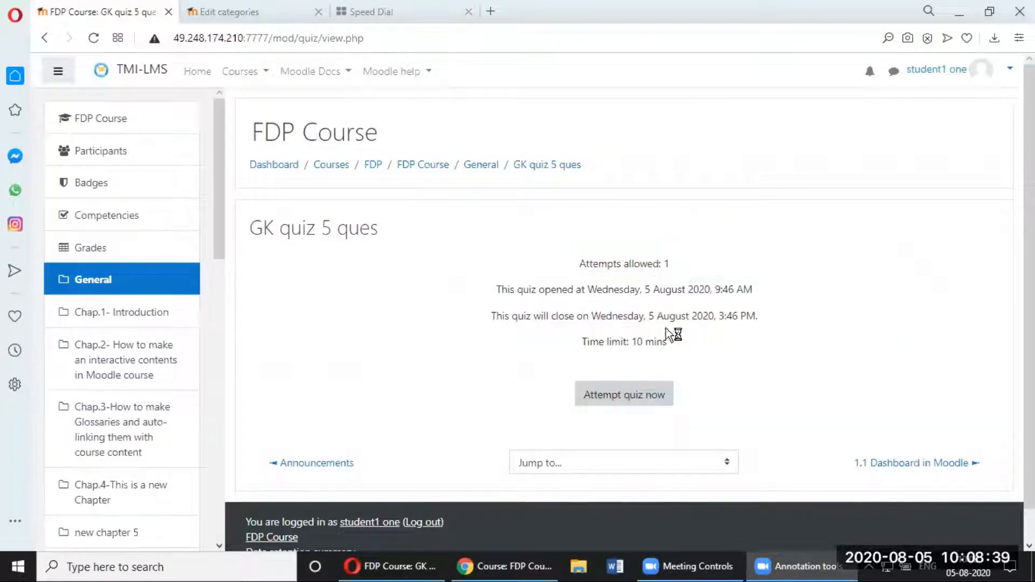
left_click(651, 391)
Step: Confirm the start, answer Delhi for 'Capital of India?', and move to question 2
left_click(476, 382)
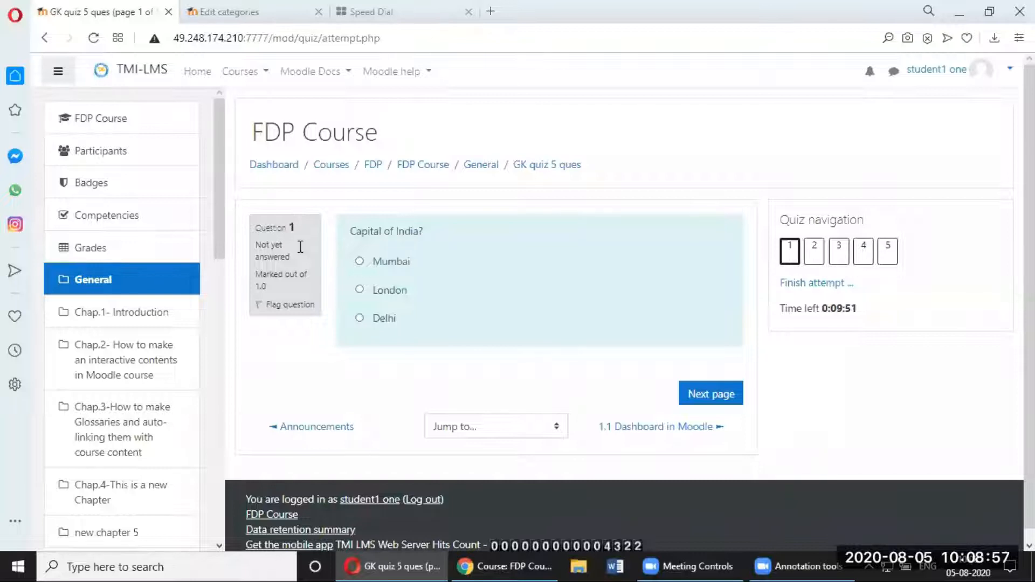
left_click_drag(259, 245, 270, 287)
left_click(249, 279)
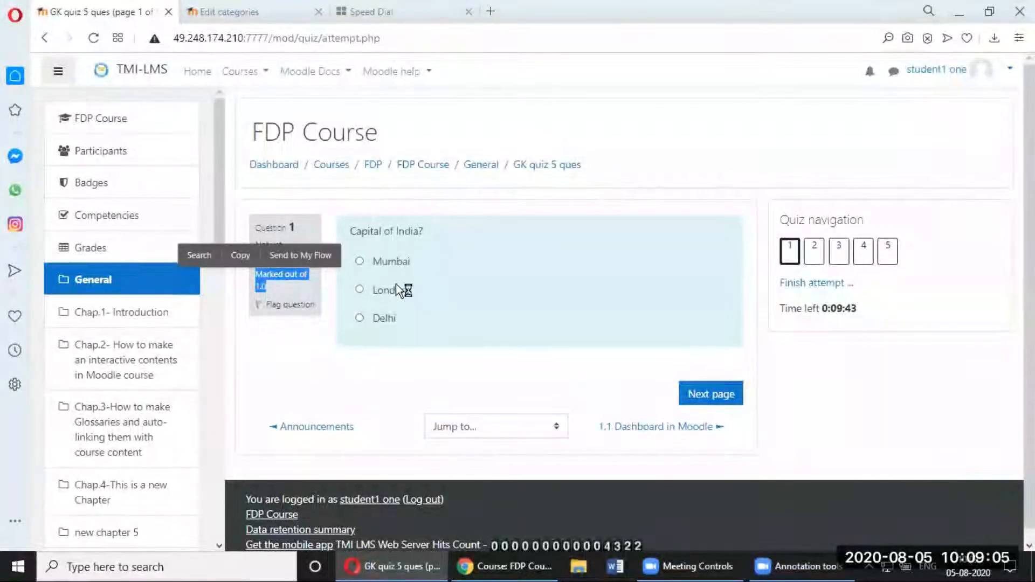
left_click(359, 318)
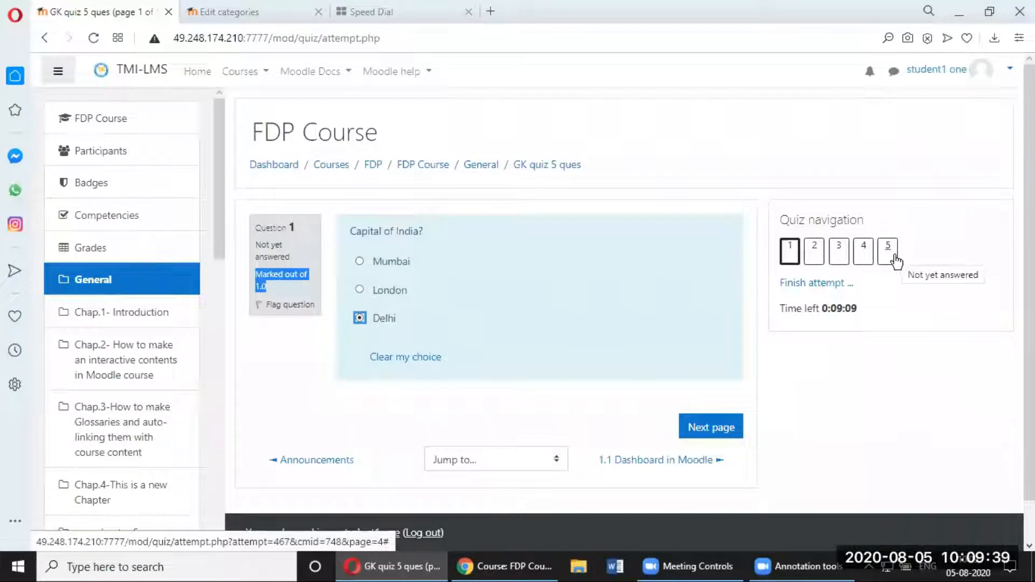
left_click(723, 426)
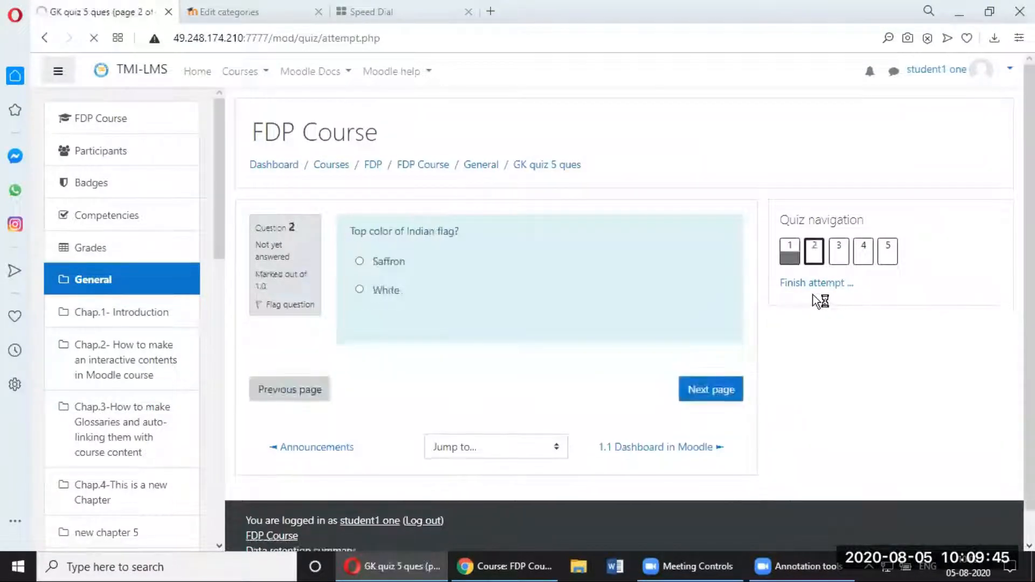
Step: Answer Saffron for the flag's top colour and 5 aug for the bhoomi pujan date
mouse_move(861, 310)
left_mouse_down()
mouse_move(790, 307)
mouse_move(867, 314)
left_mouse_up()
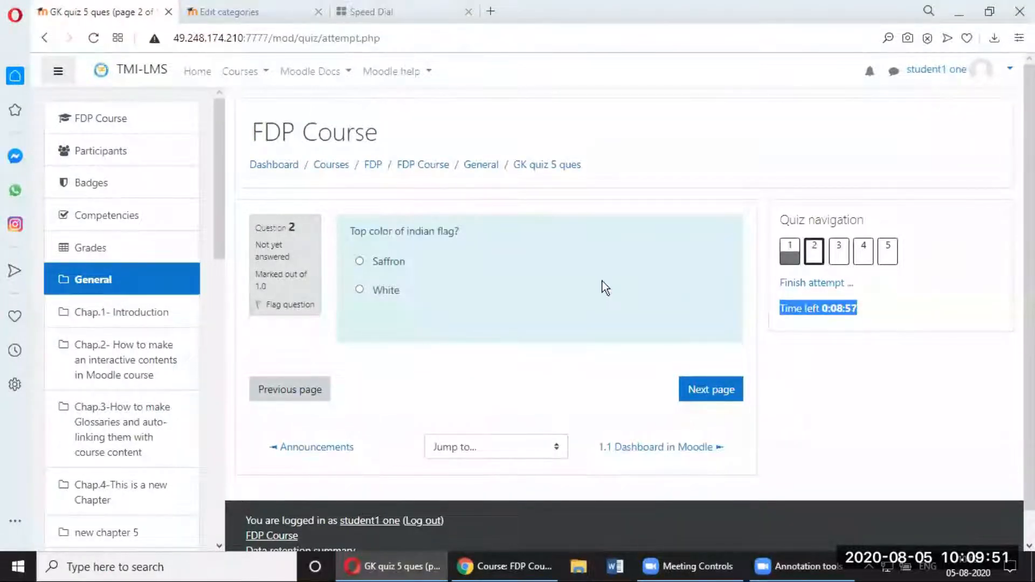
left_click(494, 322)
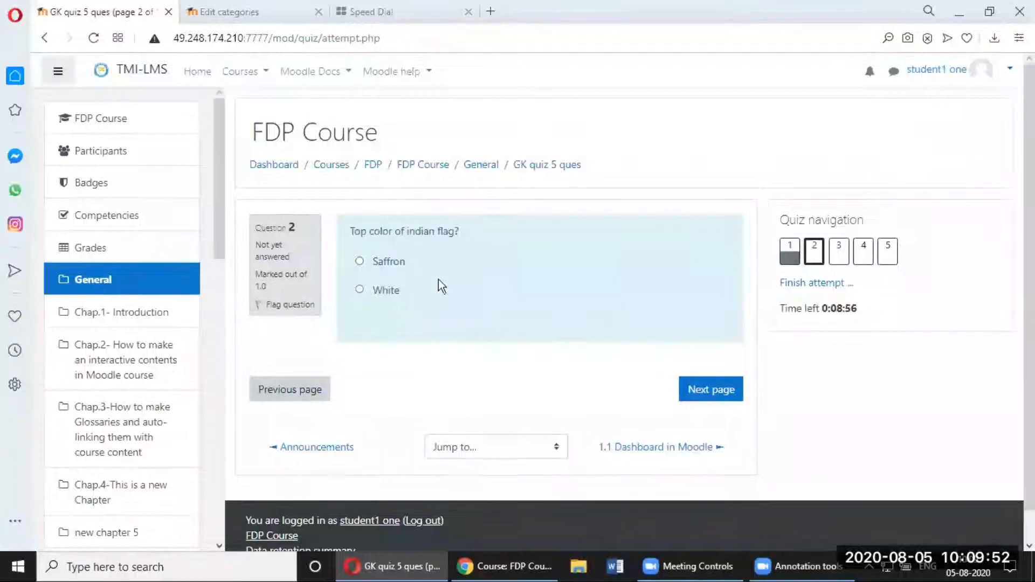
left_click(359, 261)
left_click(704, 398)
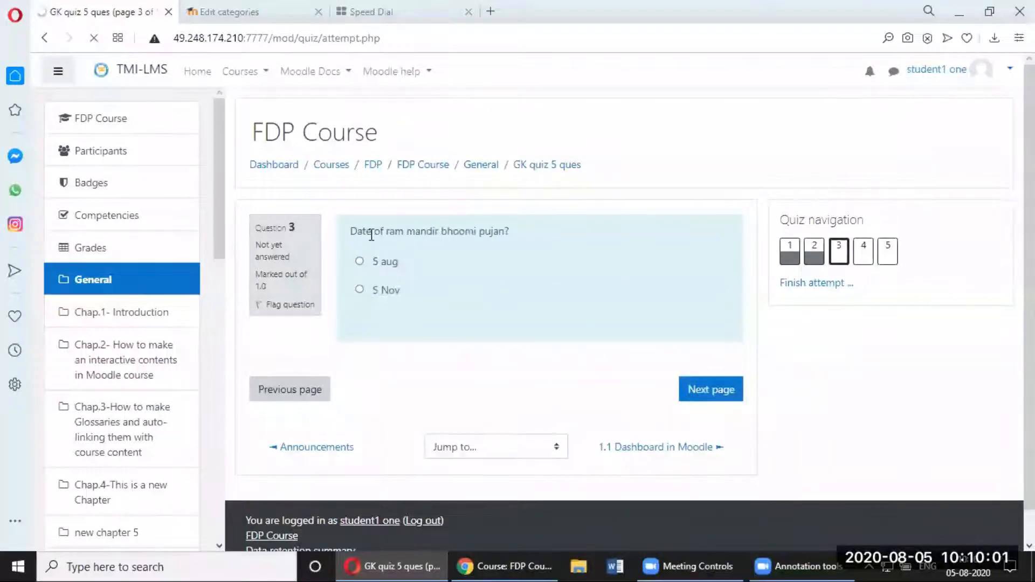
left_click(361, 263)
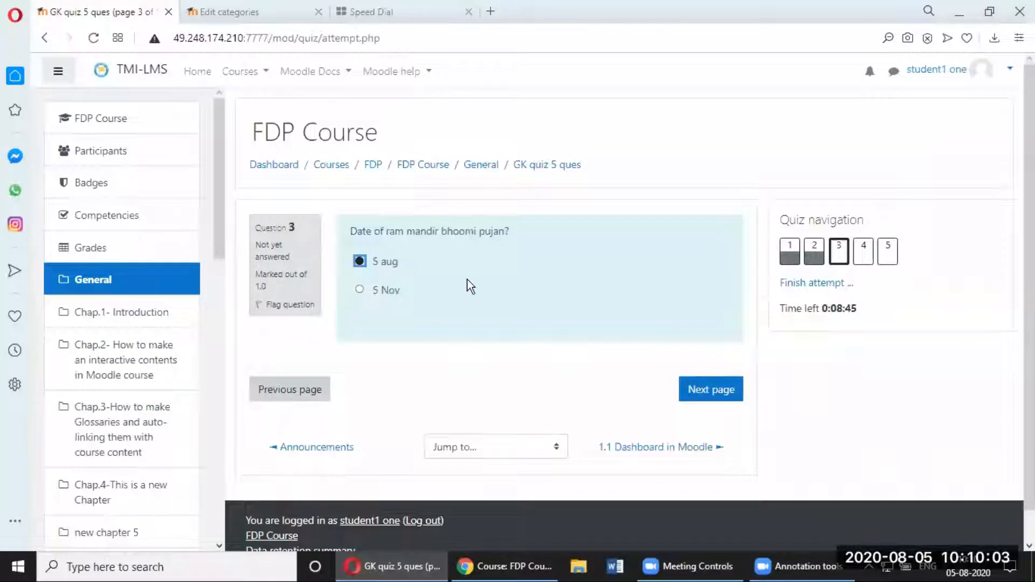
left_click(709, 399)
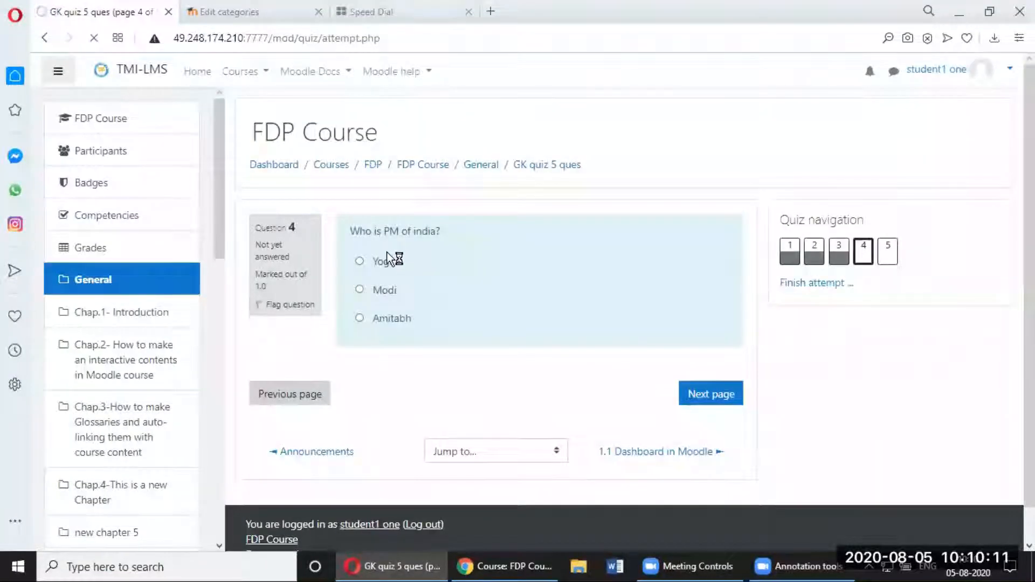
Step: Answer Modi for PM of India and Mumbai for capital of Maharashtra, then finish the attempt
left_click(360, 290)
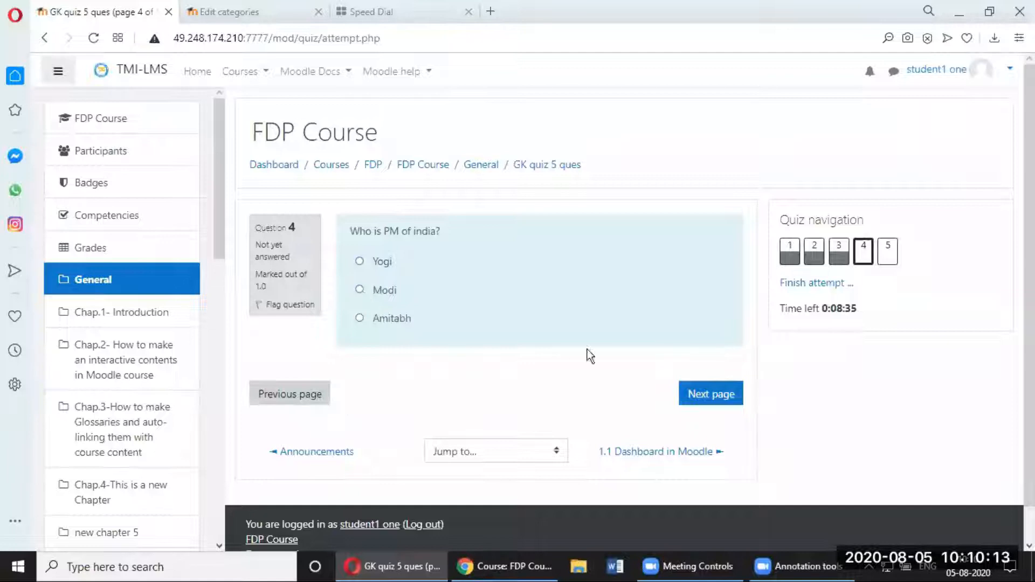
left_click(715, 431)
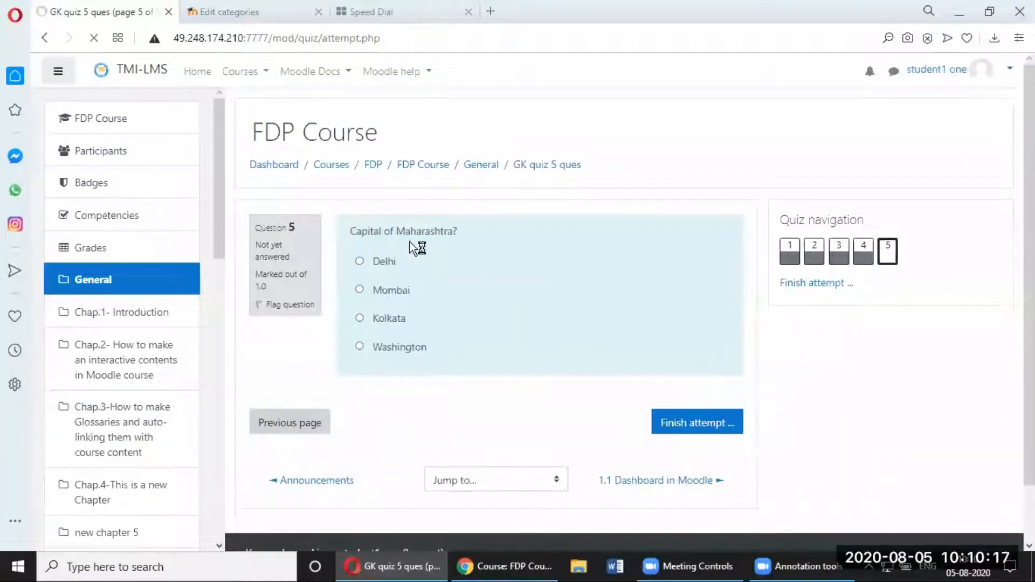
left_click(359, 289)
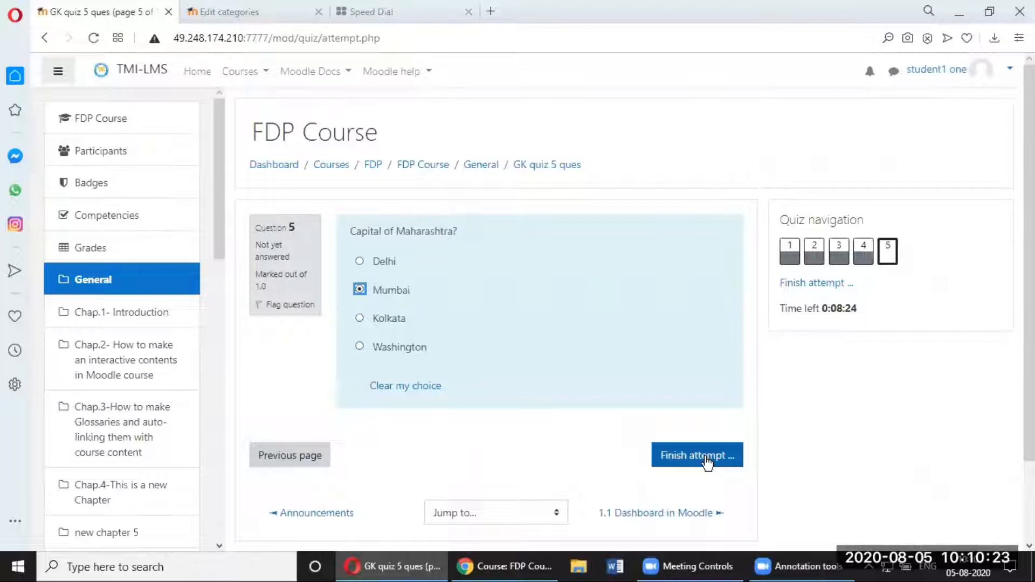
left_click(707, 463)
left_click(720, 457)
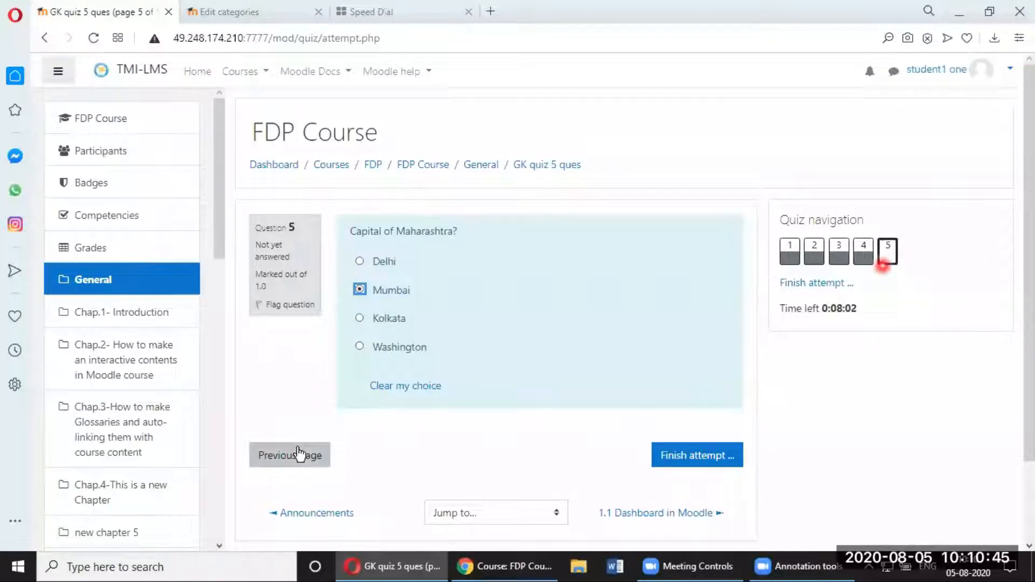
Step: Recheck question 4's saved answer, return to question 5, and open the attempt summary
left_click(298, 450)
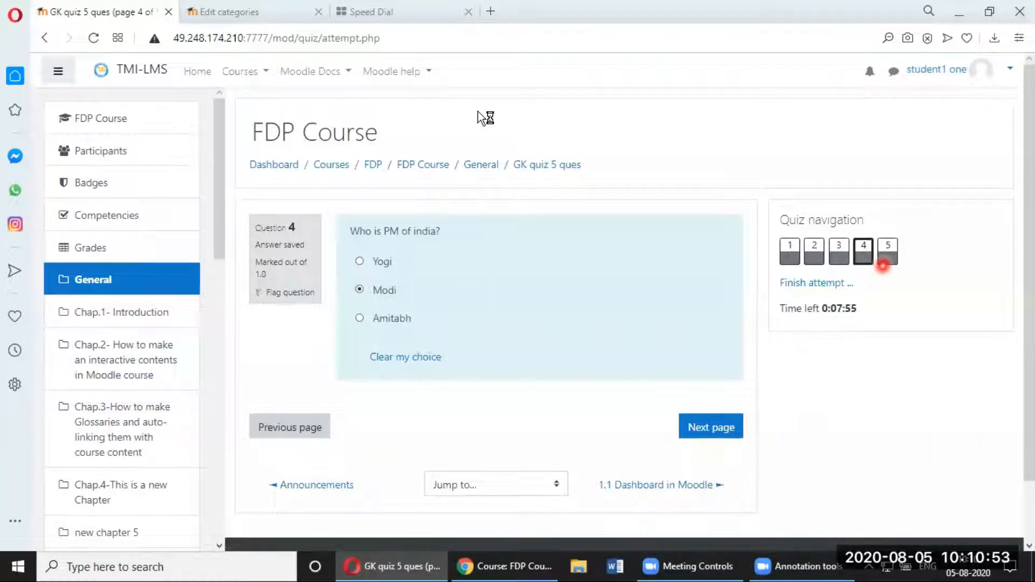
mouse_move(898, 228)
left_mouse_down()
mouse_move(892, 268)
mouse_move(900, 235)
mouse_move(890, 234)
left_mouse_up()
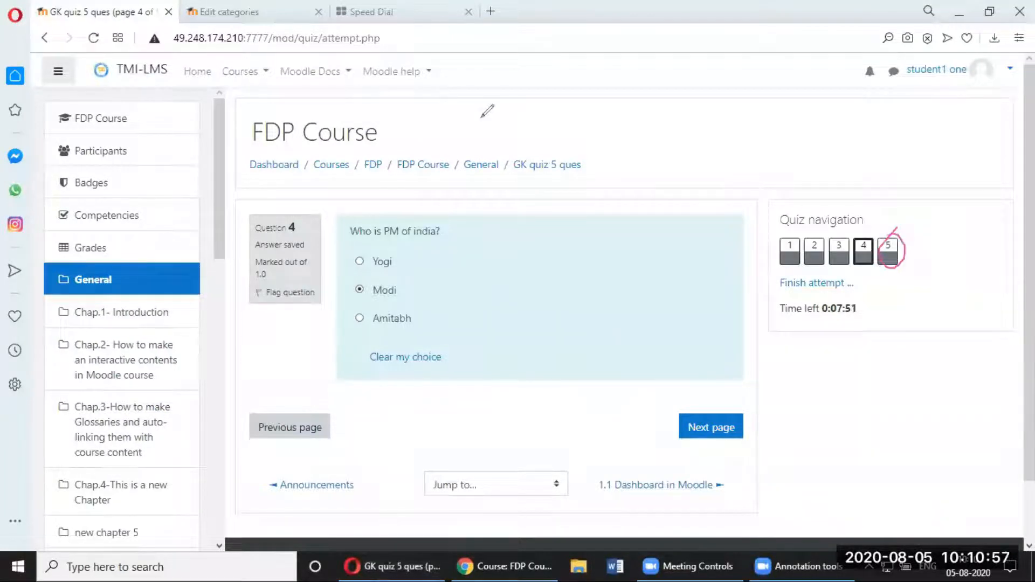
left_click(705, 123)
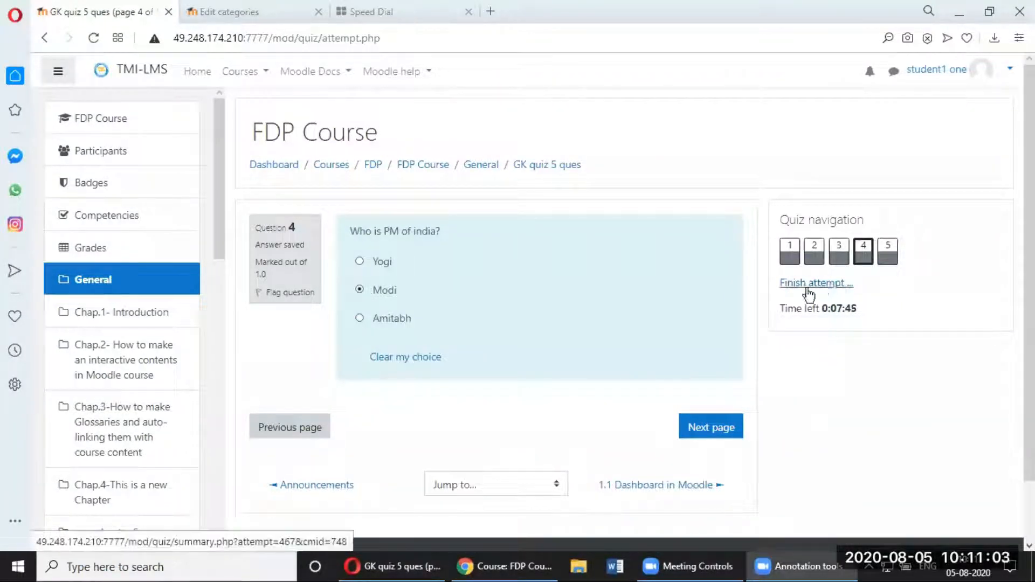
left_click(722, 433)
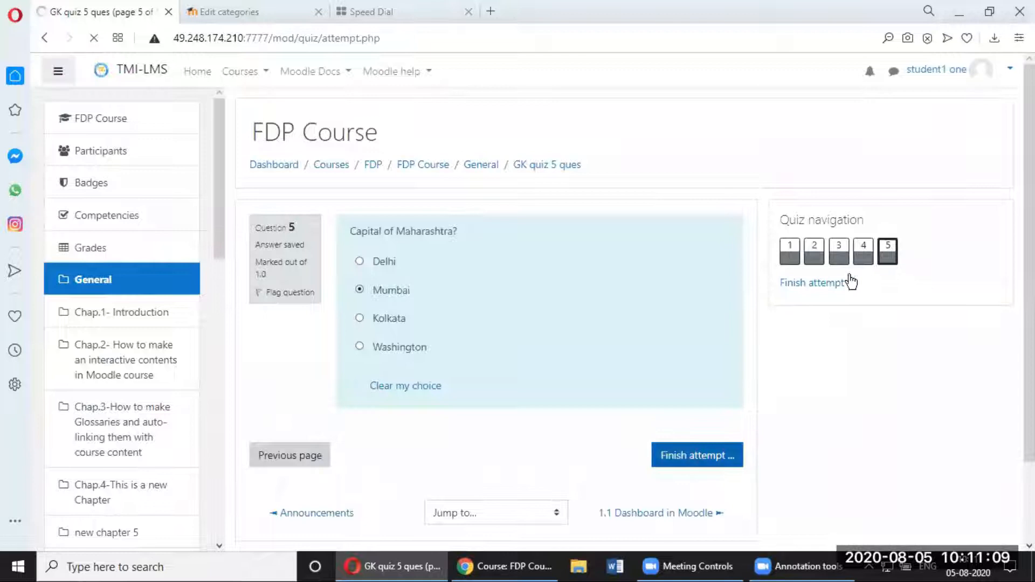
left_click(831, 284)
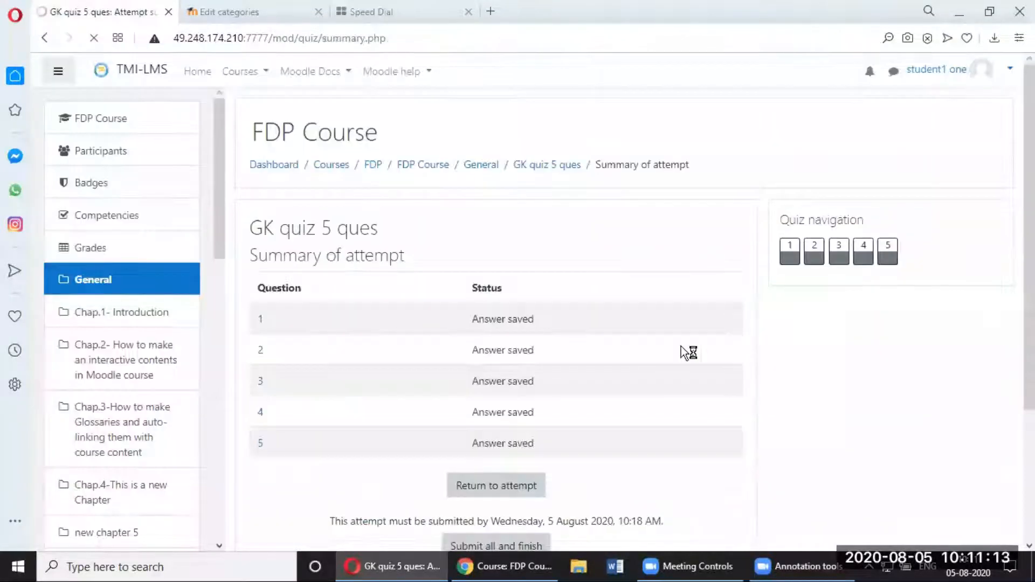
Step: Submit all answers of the GK quiz 5 ques attempt and confirm, scoring 10.0 out of 10.0
scroll(523, 274, "down", 1)
scroll(523, 275, "down", 3)
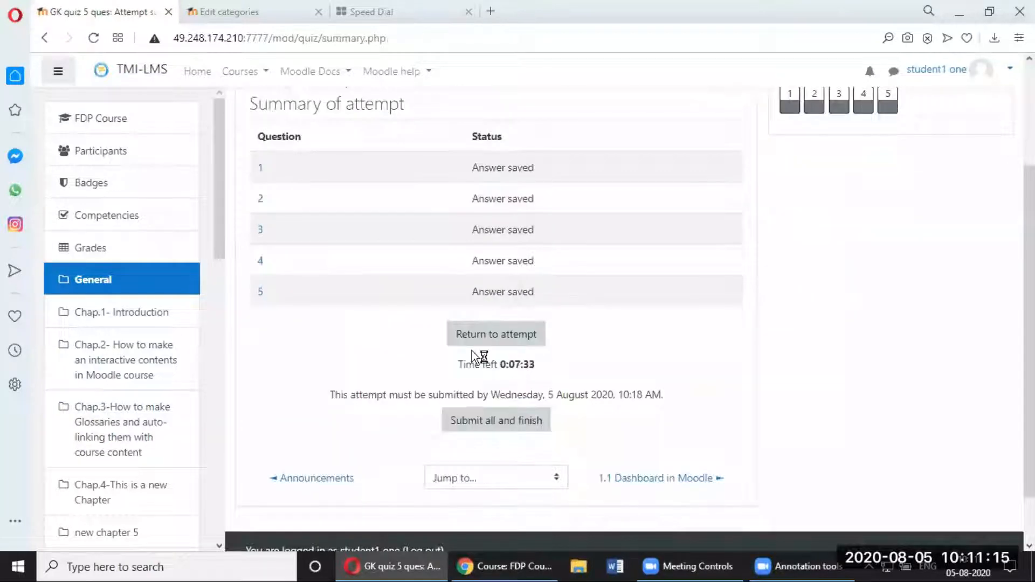
scroll(527, 363, "down", 1)
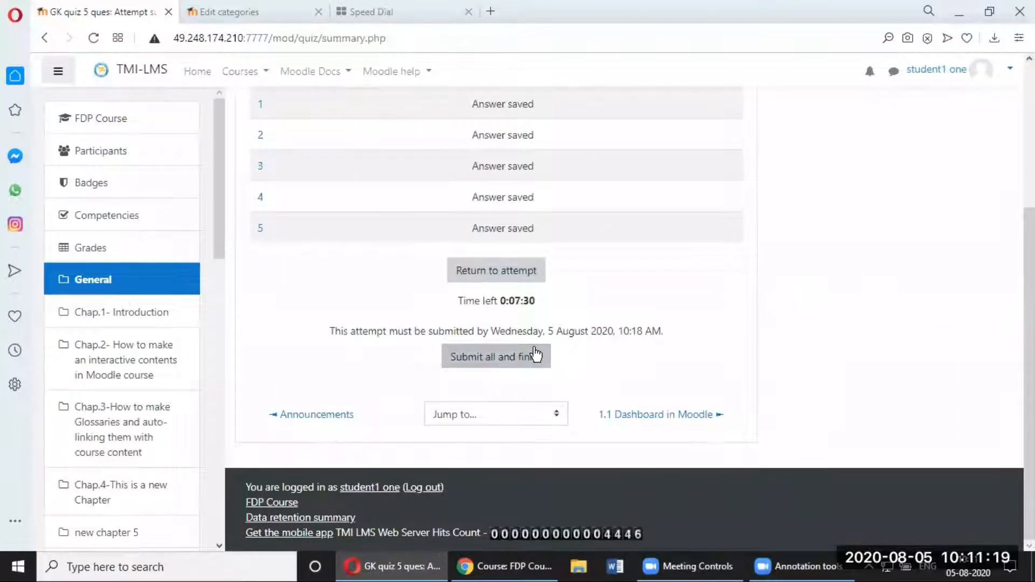
left_click(510, 360)
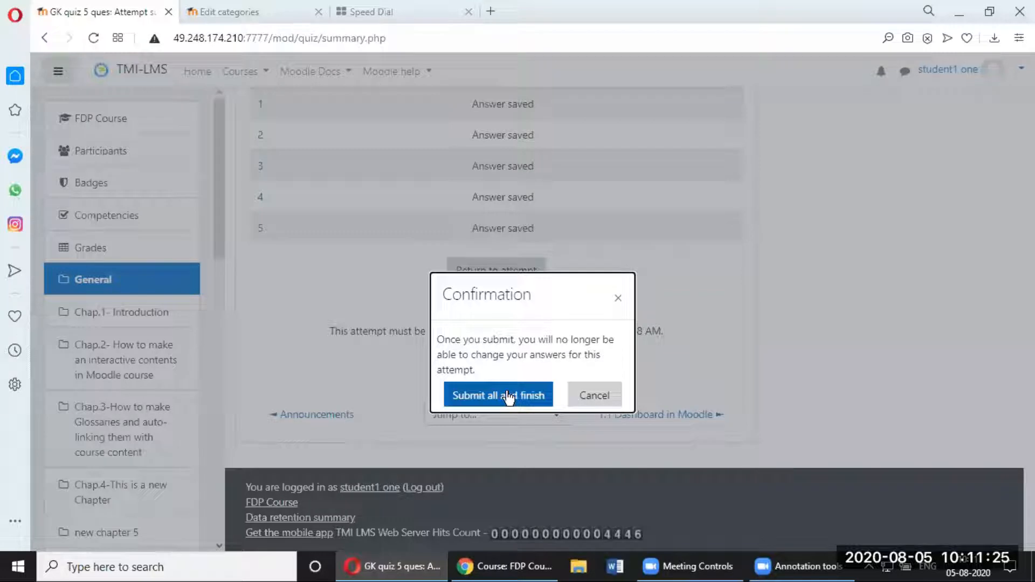
left_click(507, 391)
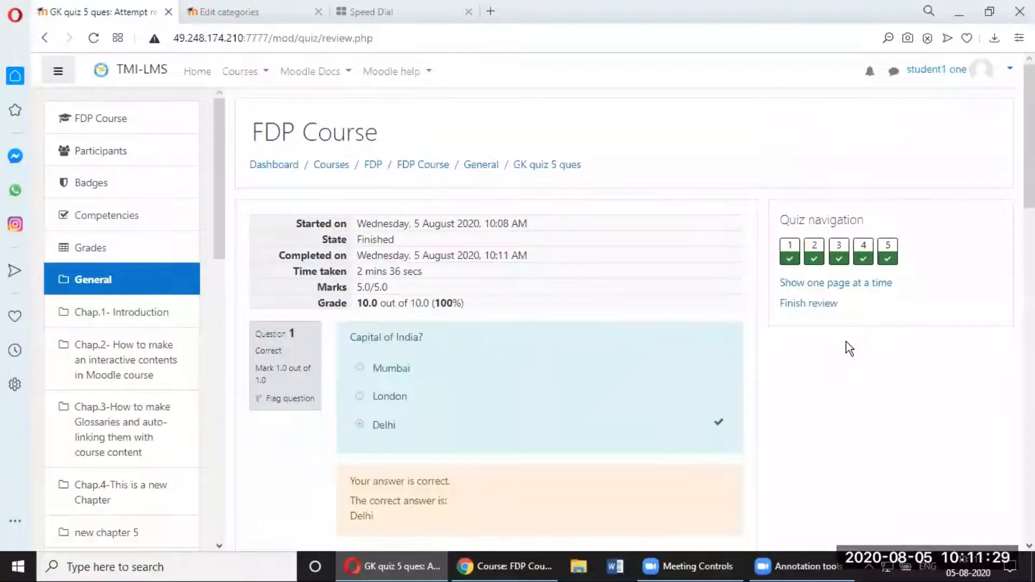
scroll(780, 348, "down", 3)
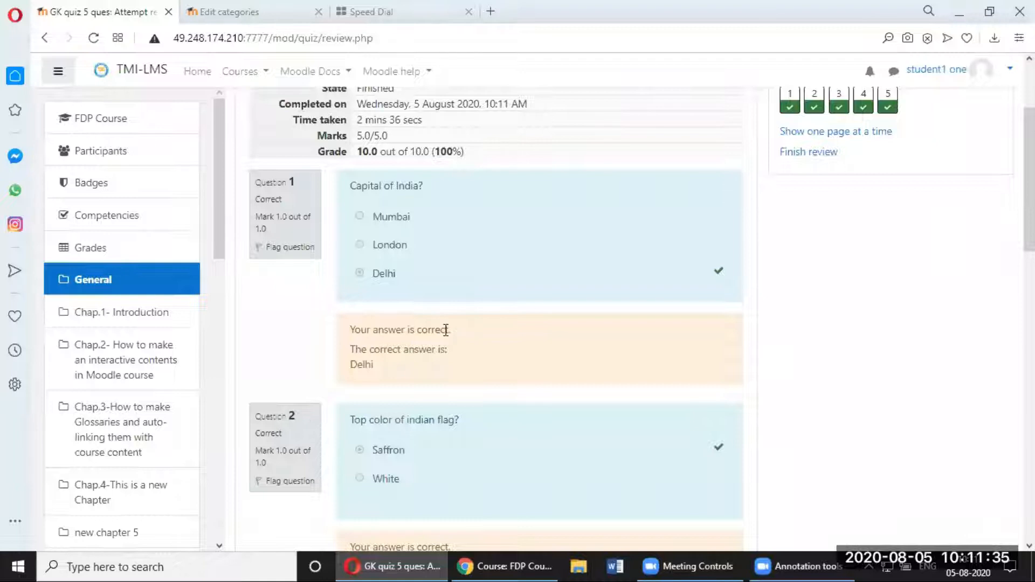
scroll(447, 331, "up", 3)
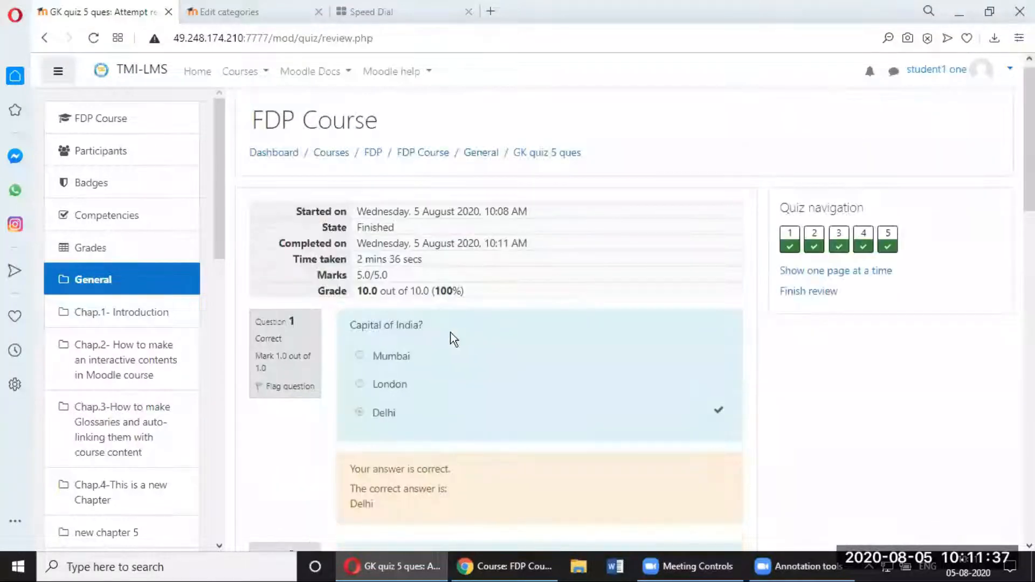
scroll(447, 331, "down", 7)
scroll(452, 334, "up", 7)
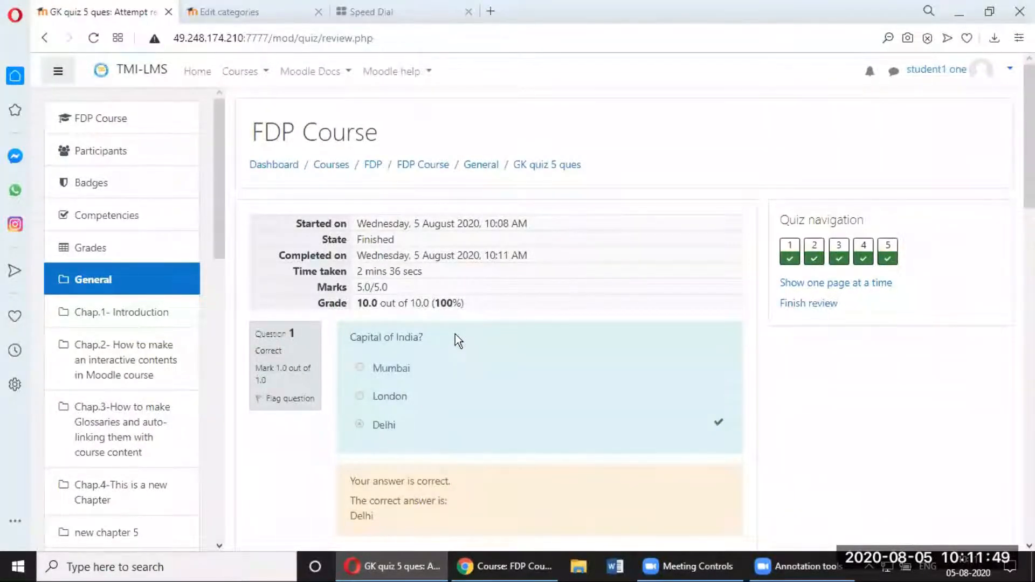
left_click(824, 305)
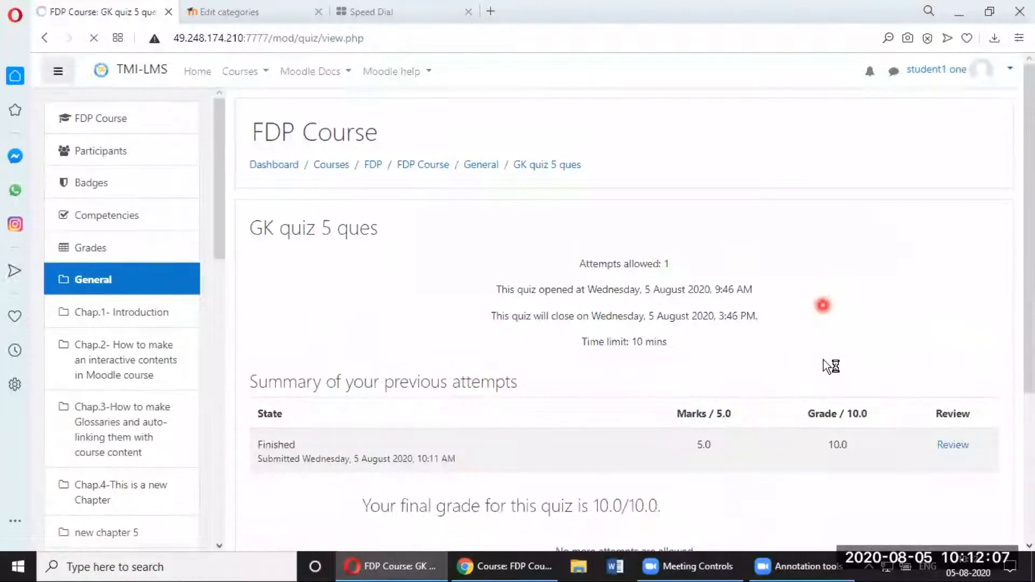
scroll(471, 336, "down", 3)
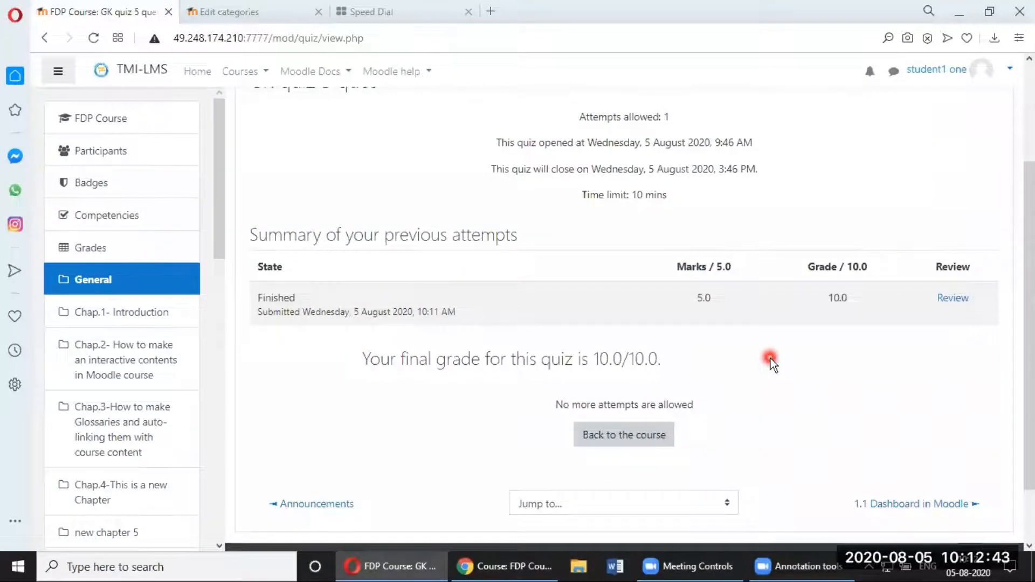
scroll(771, 358, "up", 3)
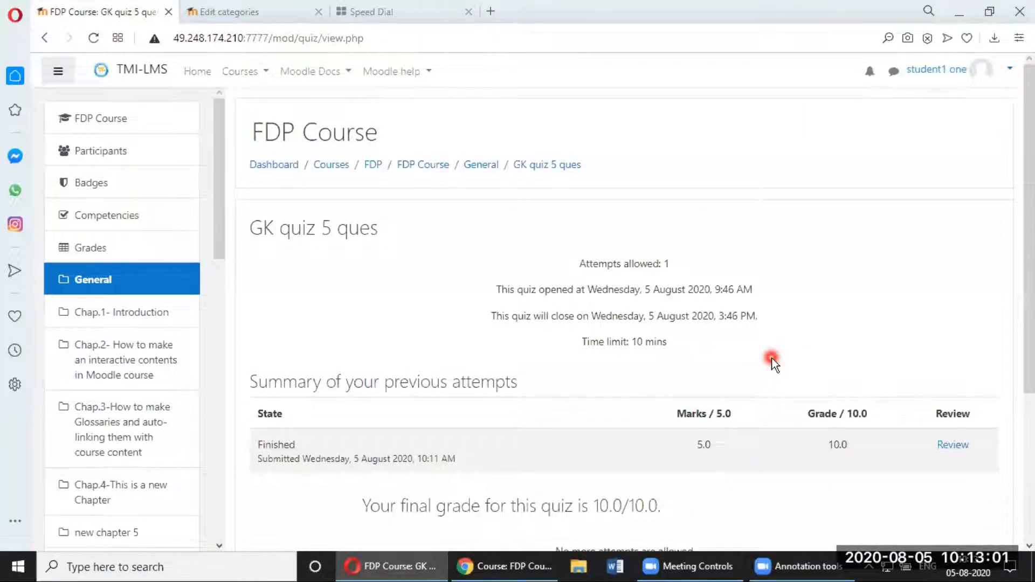
scroll(888, 223, "down", 2)
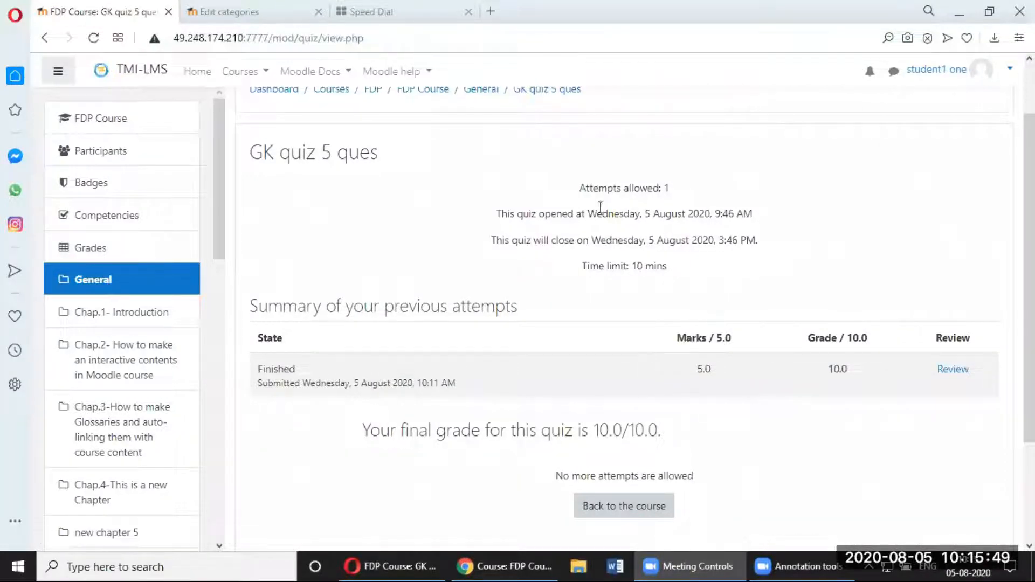
Step: Switch to the teacher's FDP Course browser window and go to the TMI-LMS site home
left_click(510, 571)
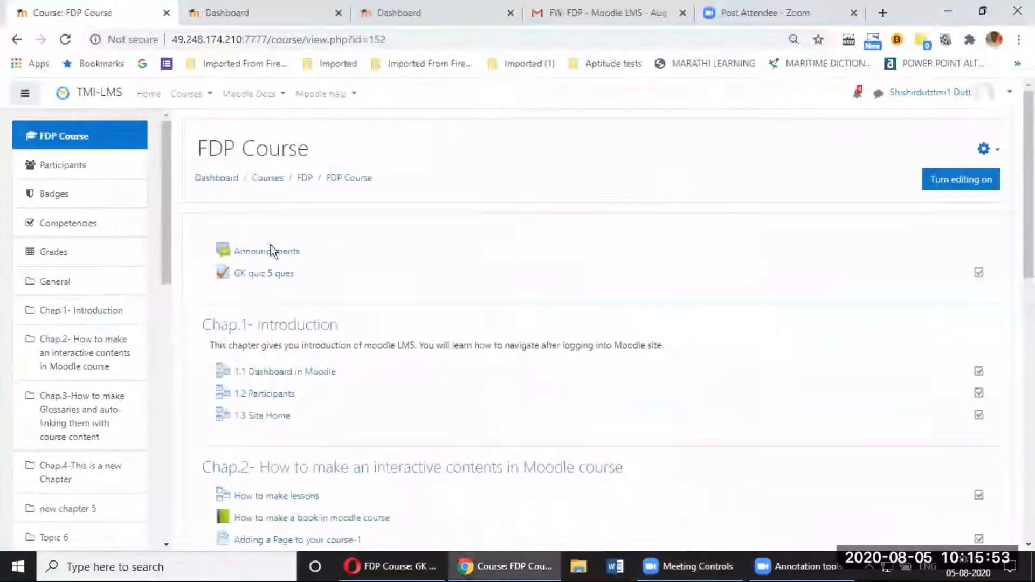
scroll(109, 331, "down", 10)
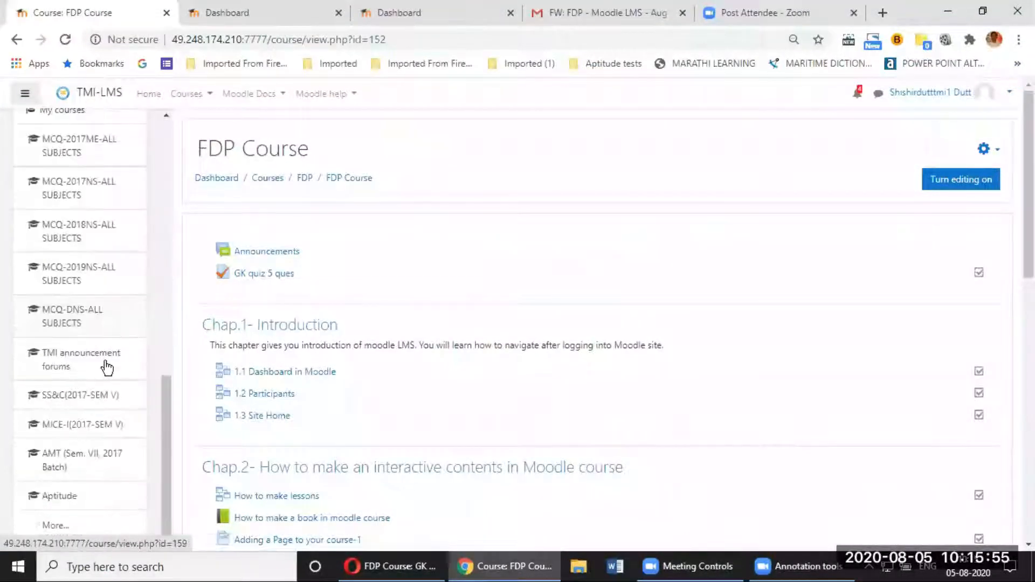
scroll(43, 316, "up", 10)
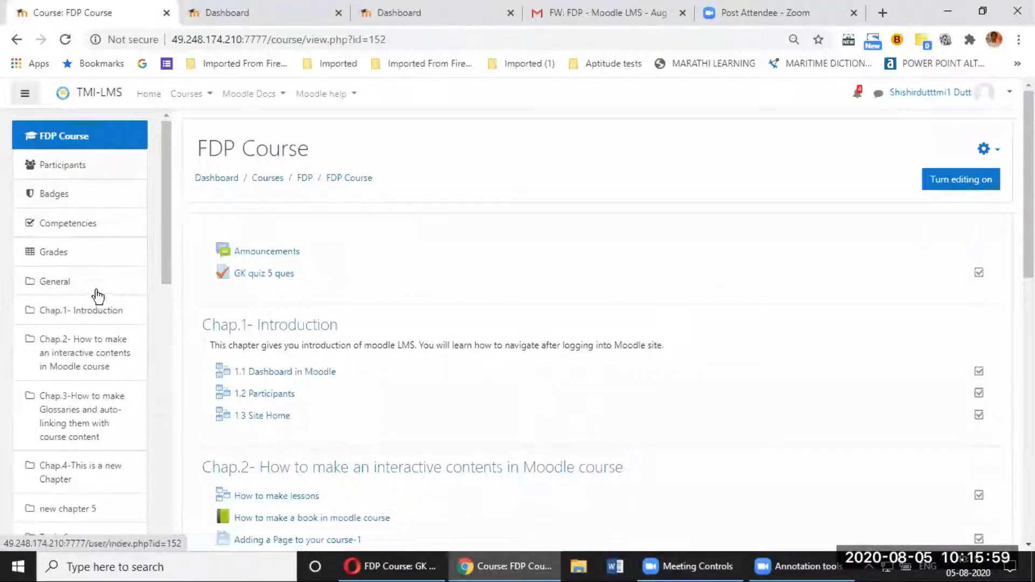
scroll(100, 329, "down", 10)
scroll(95, 358, "up", 3)
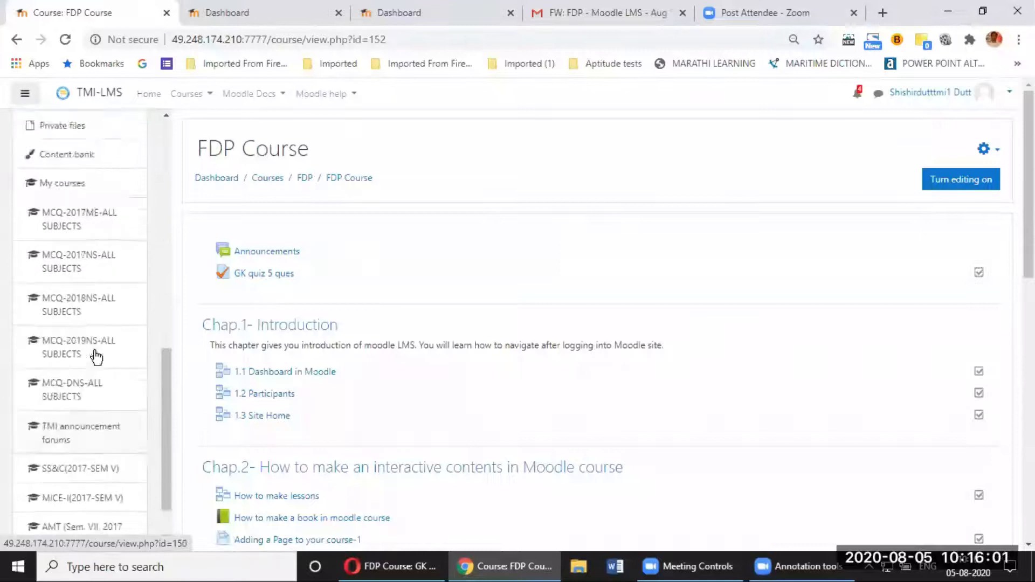
left_click(57, 144)
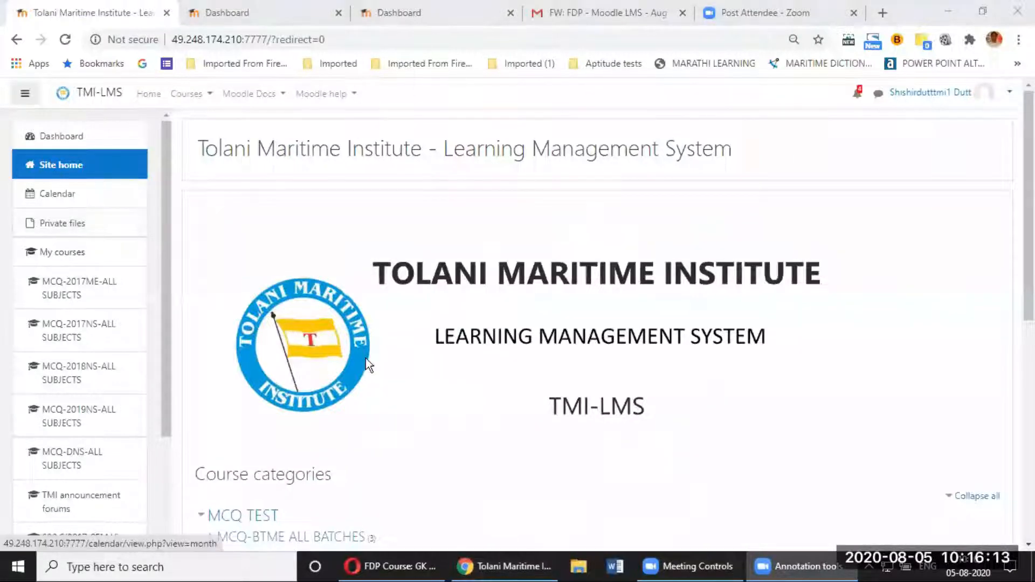
Step: Scroll the site home down to the MCQ TEST course categories and turn on the Zoom spotlight
scroll(545, 334, "down", 4)
scroll(545, 335, "down", 1)
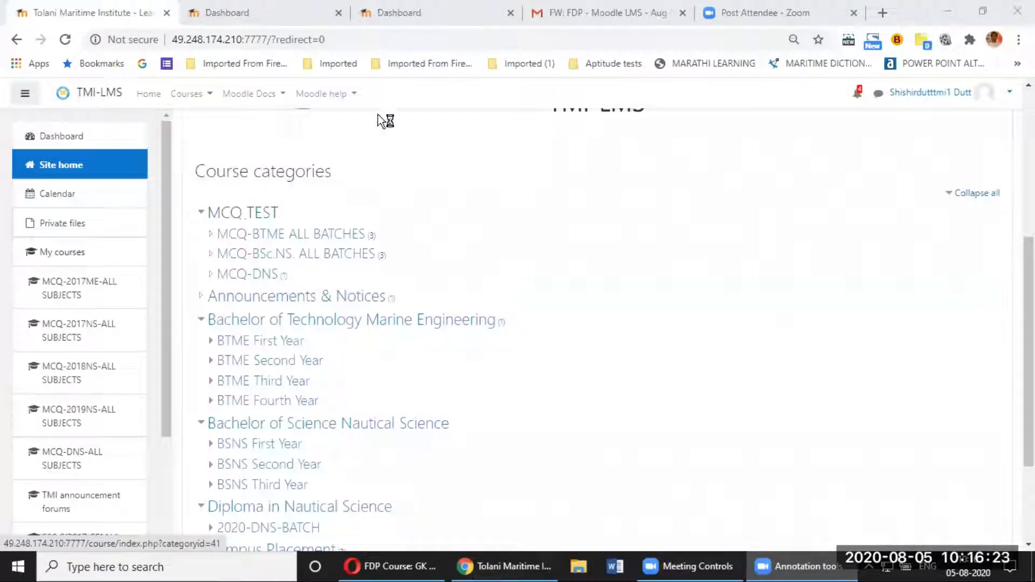
left_click(475, 46)
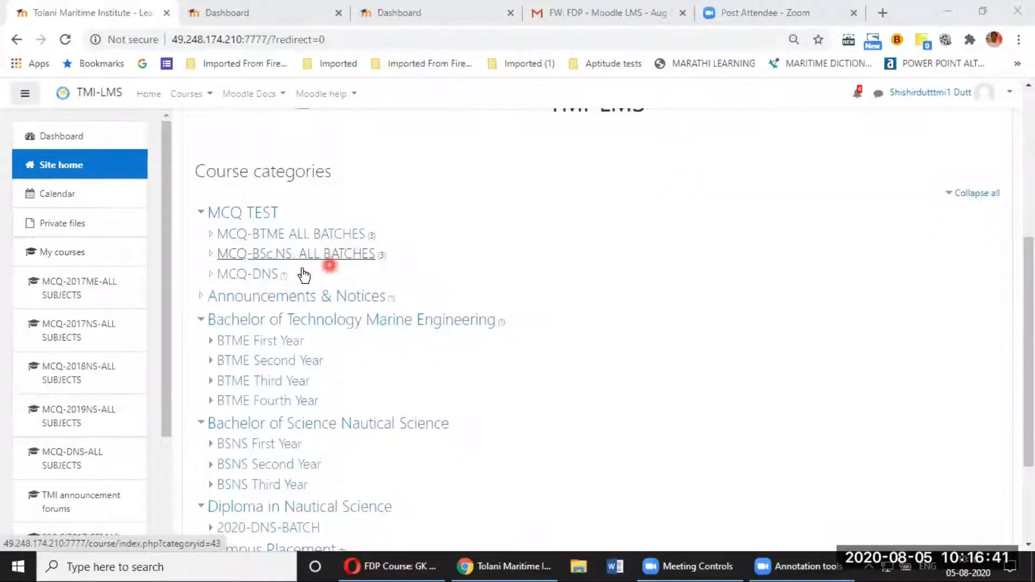
Step: Enter the MCQ-2017ME-ALL SUBJECTS course from the MCQ-BTME ALL BATCHES category listing
left_click(284, 240)
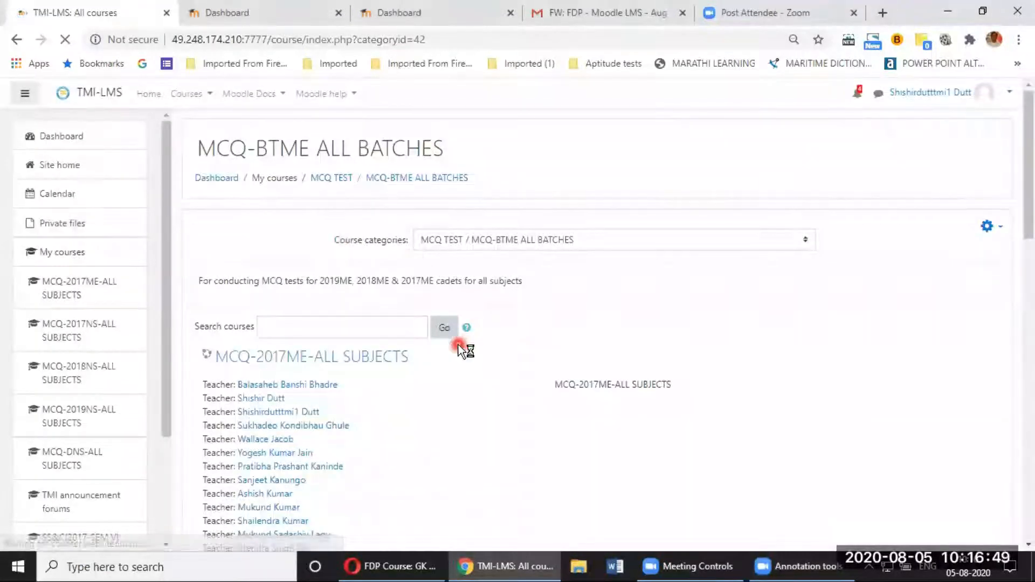
scroll(457, 346, "down", 3)
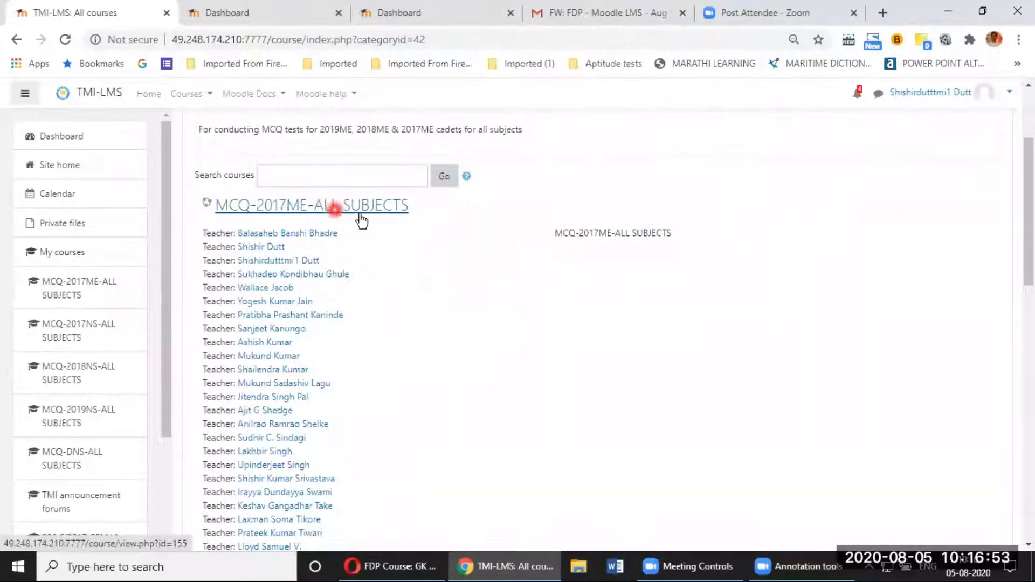
scroll(414, 219, "down", 6)
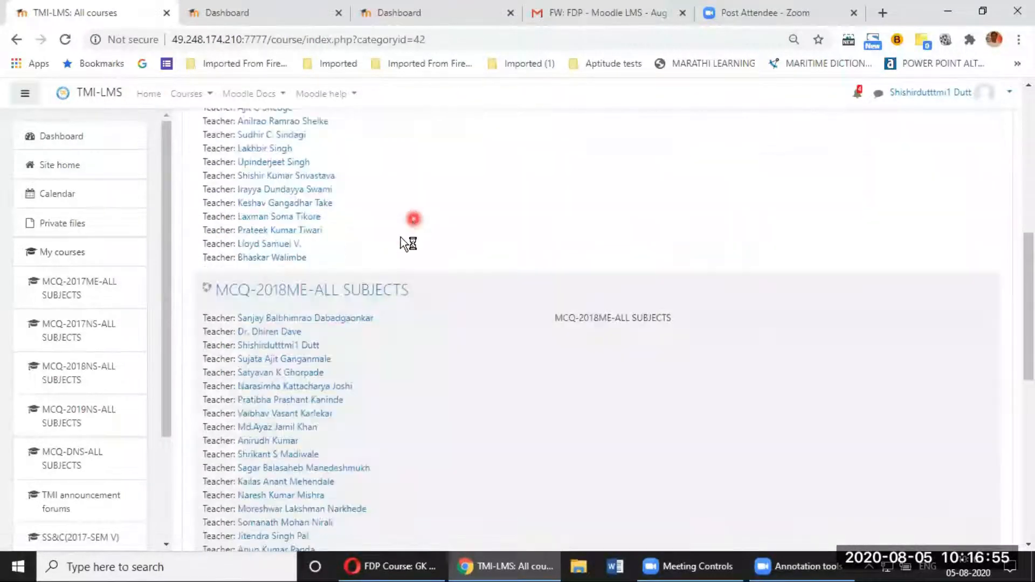
scroll(290, 250, "down", 3)
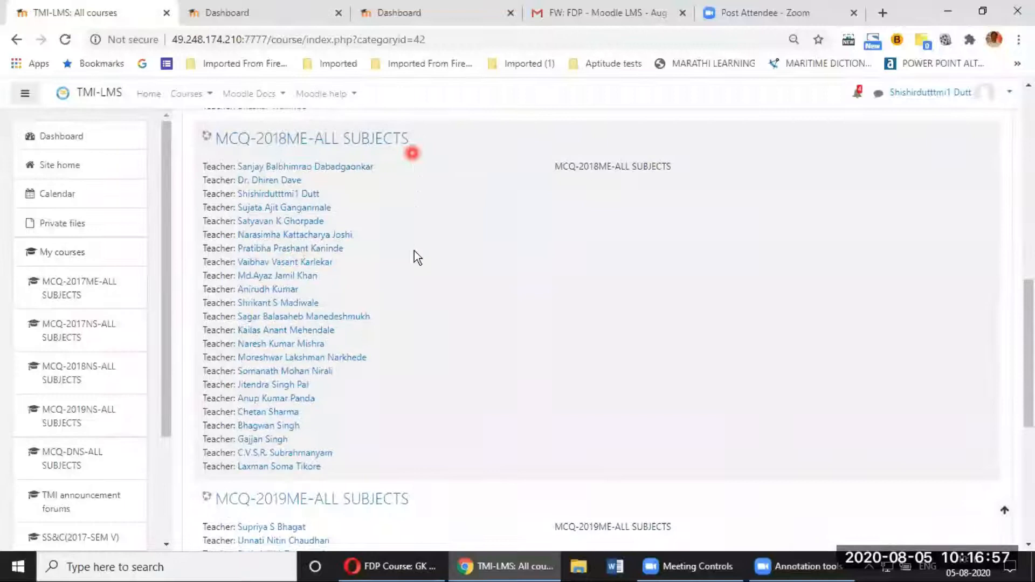
scroll(286, 326, "down", 4)
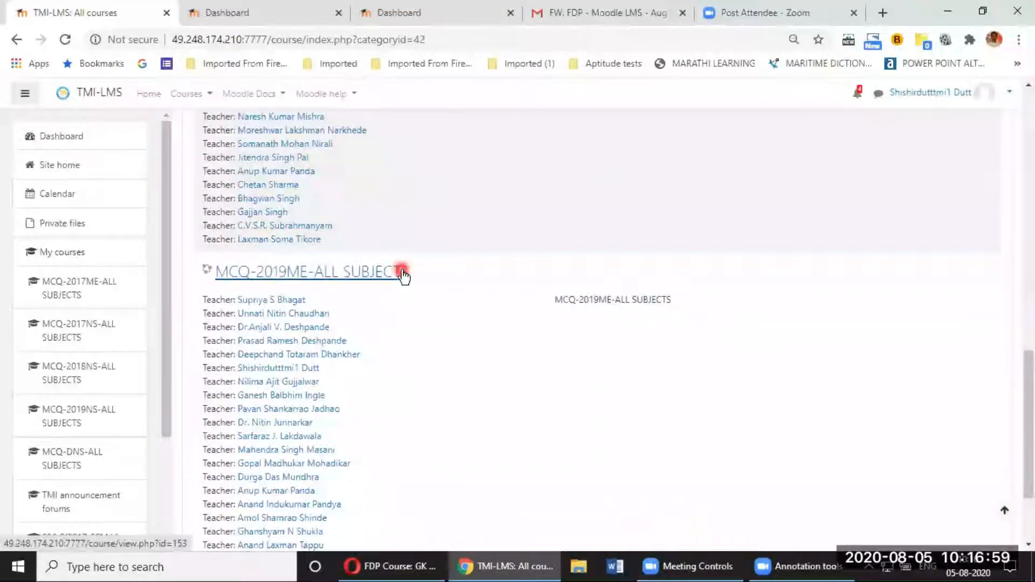
scroll(395, 283, "up", 13)
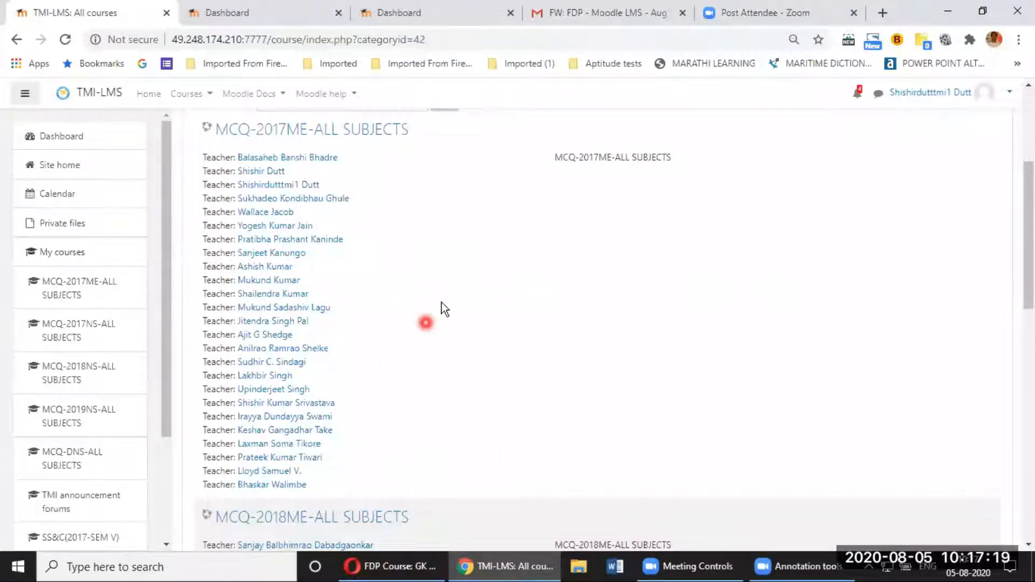
scroll(454, 283, "up", 3)
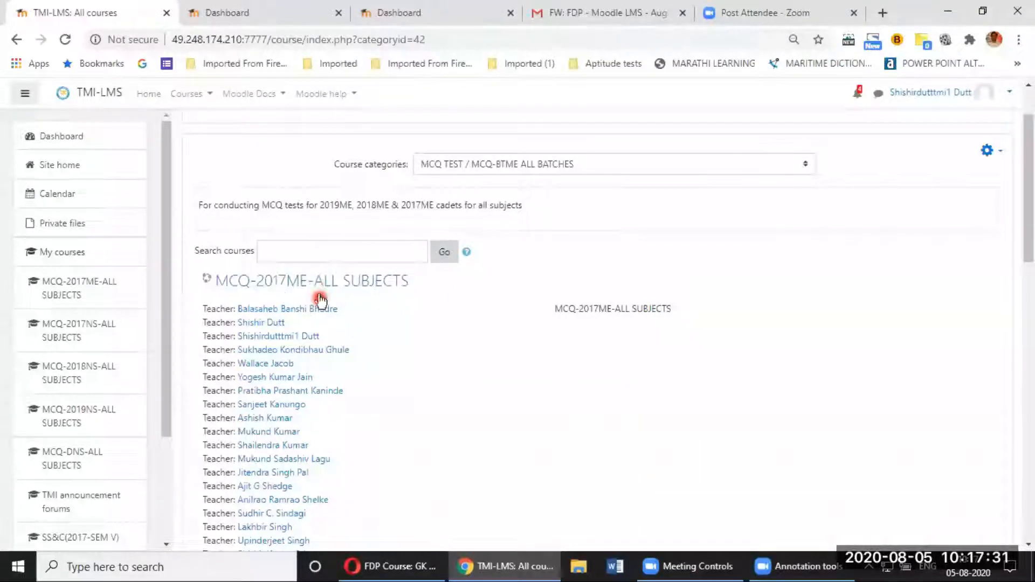
left_click(364, 293)
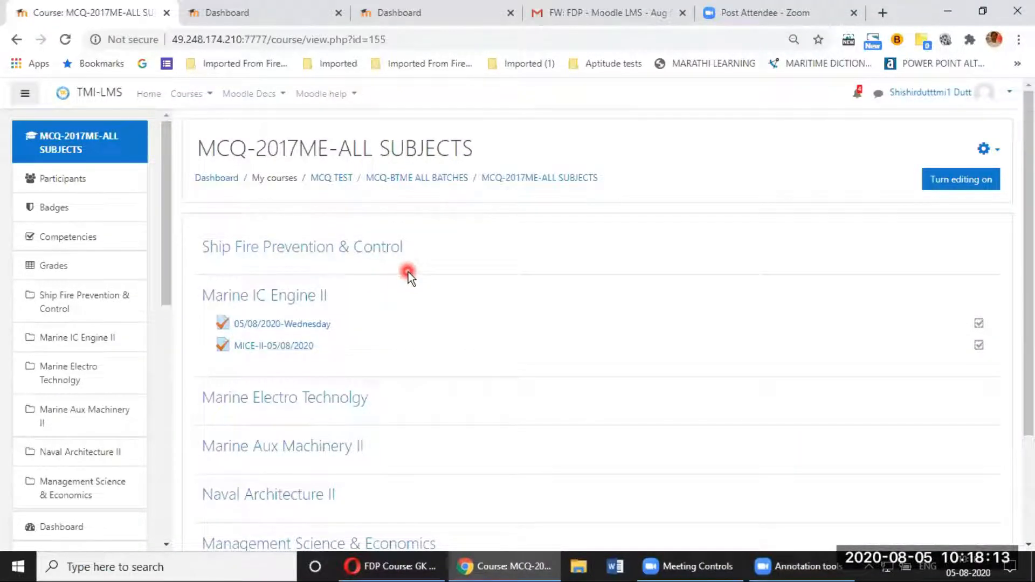
scroll(409, 272, "down", 2)
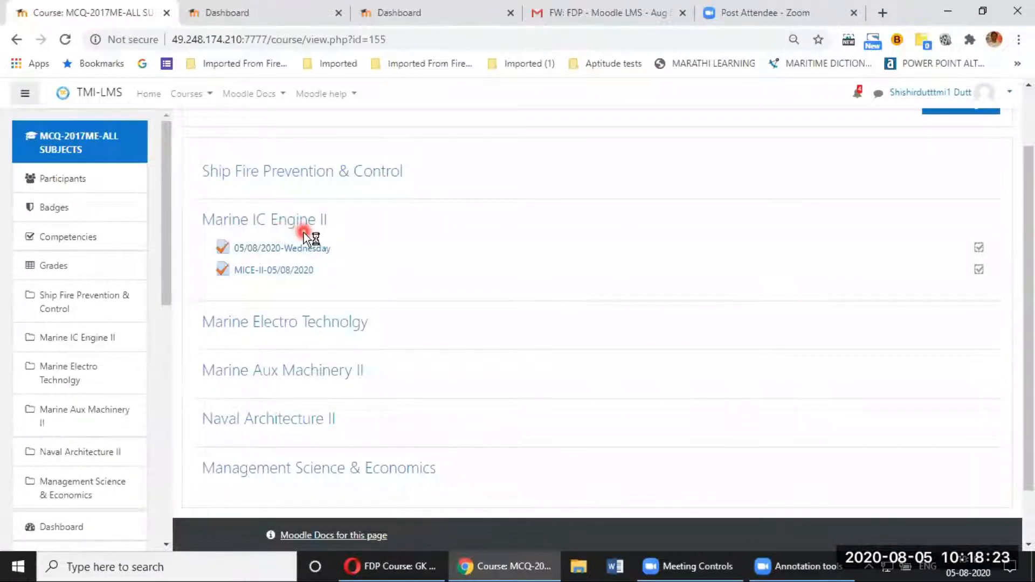
scroll(286, 242, "down", 1)
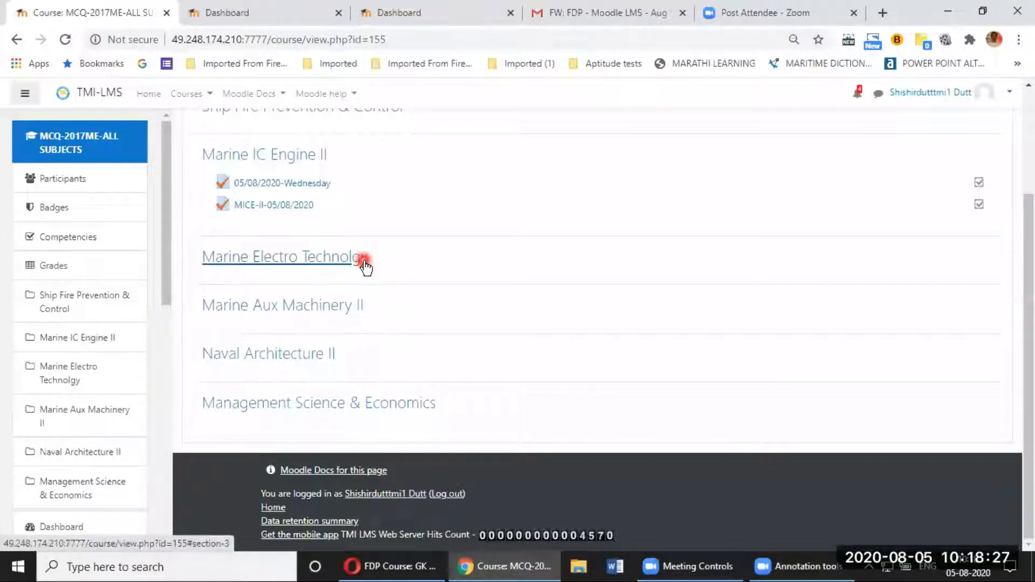
scroll(419, 256, "up", 2)
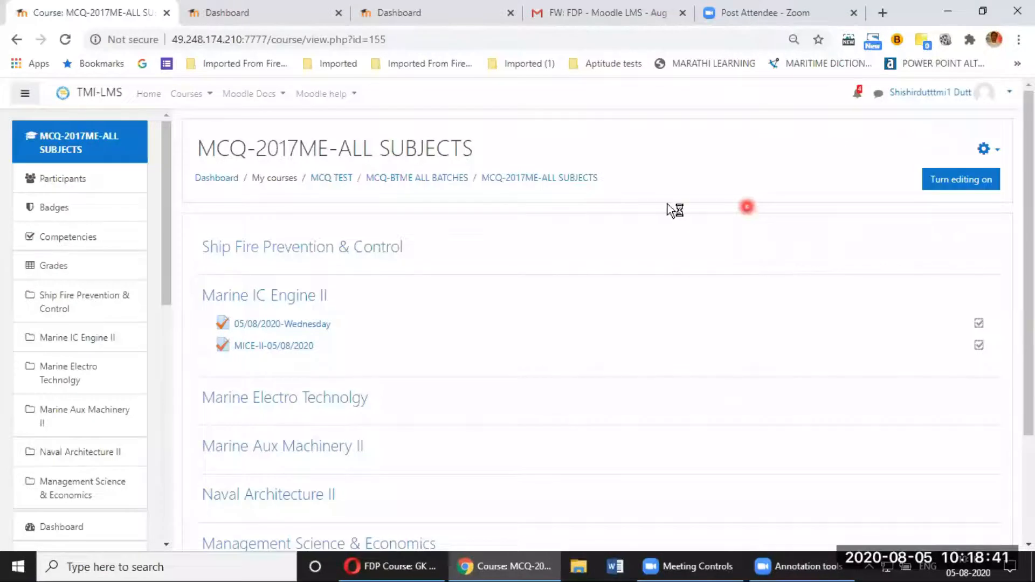
Step: Return to MCQ-BTME ALL BATCHES, glance at MCQ-2018ME-ALL SUBJECTS, and scroll back to the 2017ME listing
left_click(435, 179)
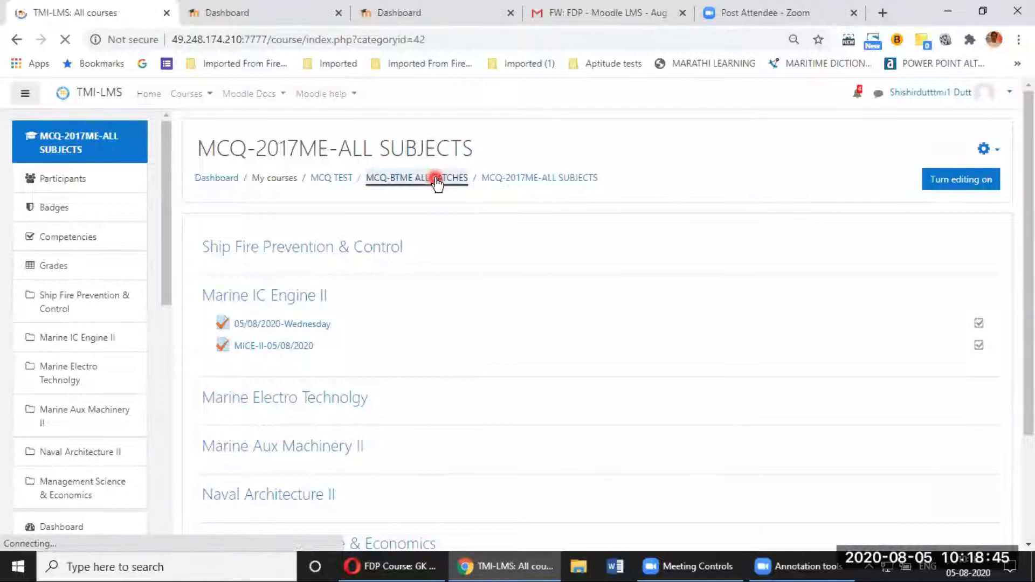
scroll(377, 318, "down", 3)
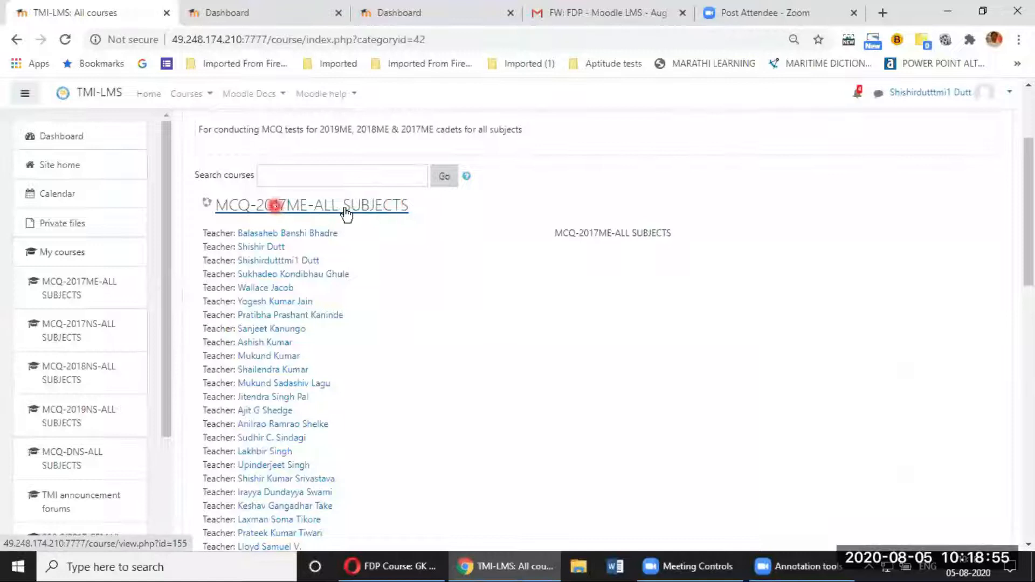
scroll(335, 303, "down", 10)
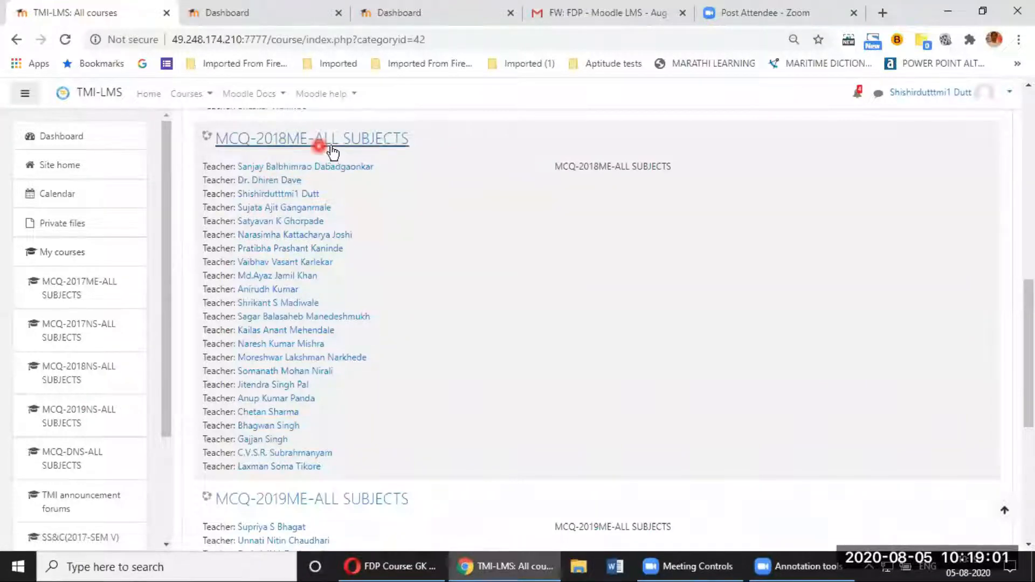
left_click(278, 165)
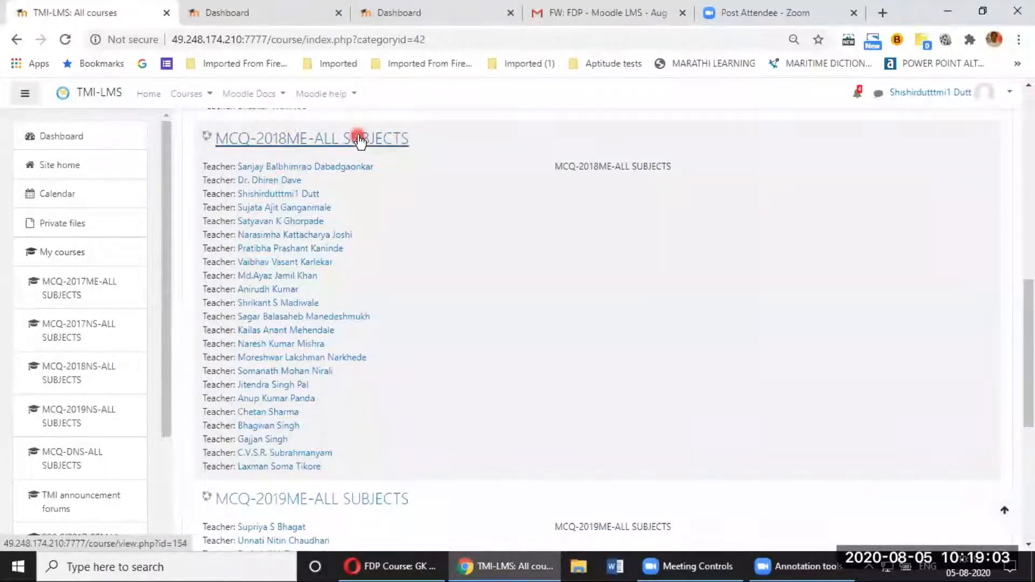
scroll(323, 302, "down", 5)
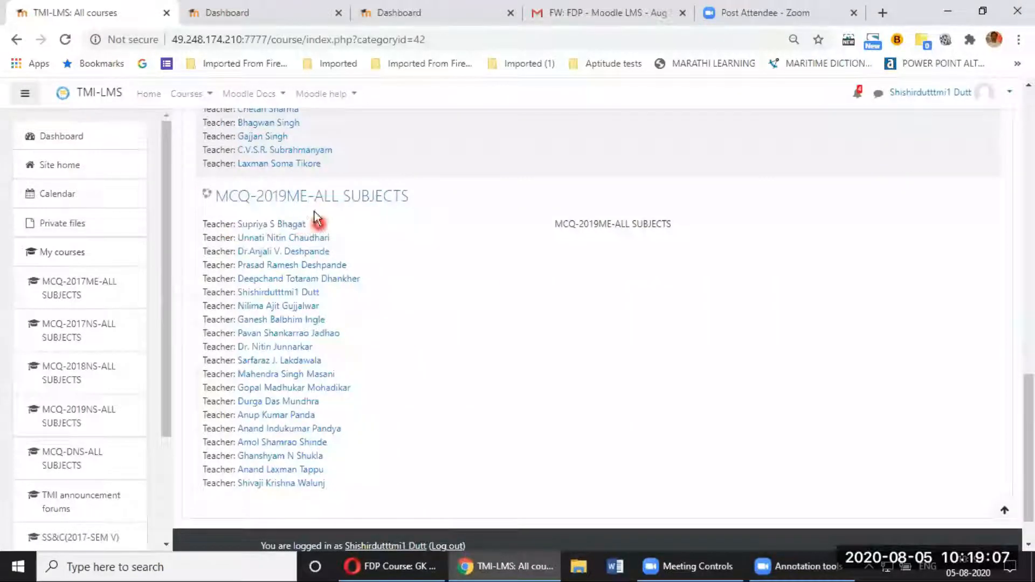
left_click(380, 202)
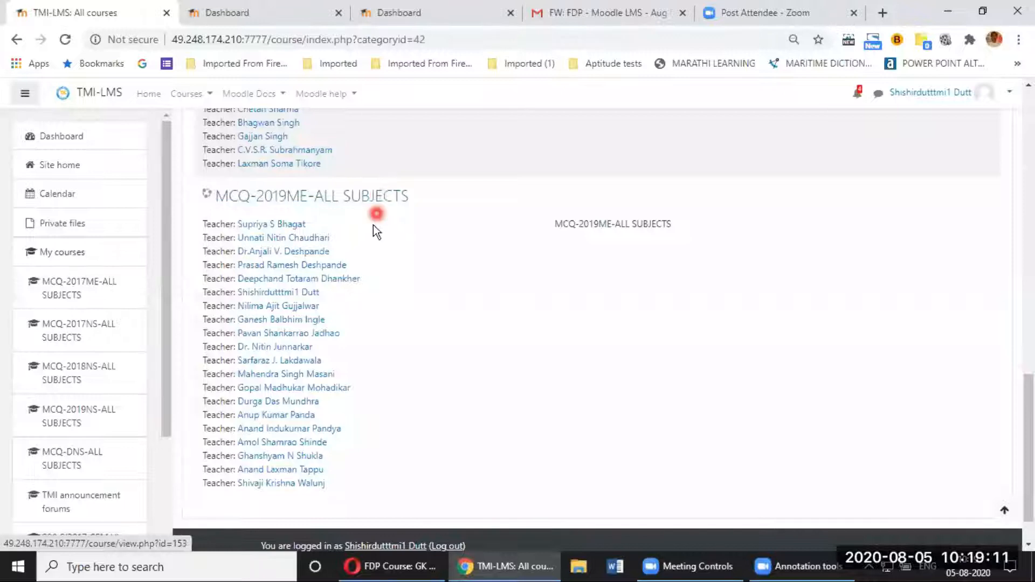
scroll(377, 227, "up", 5)
scroll(376, 228, "up", 5)
scroll(373, 228, "up", 4)
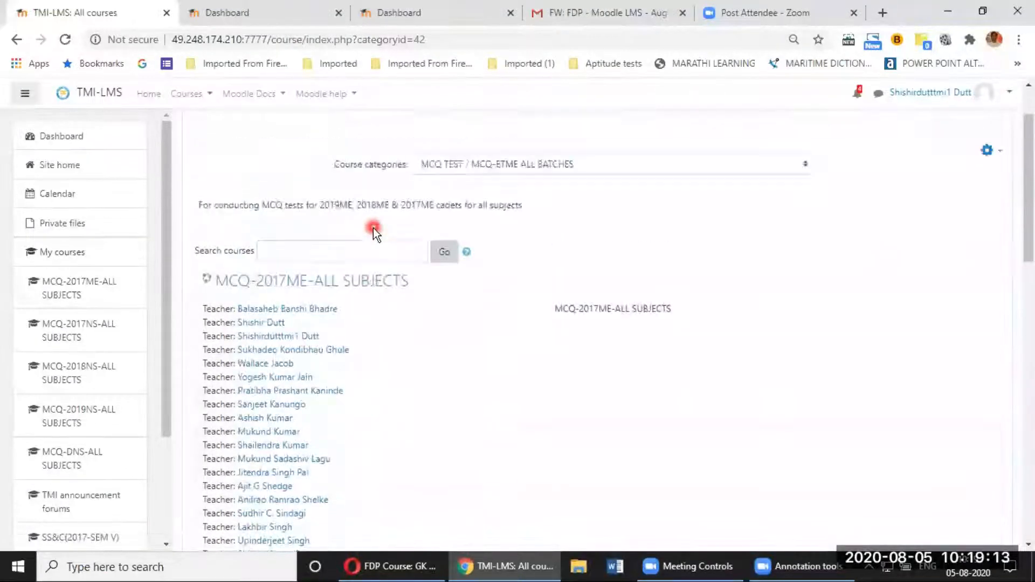
Step: Open MCQ-2017ME-ALL SUBJECTS, turn editing on, and scroll to the Marine IC Engine II quizzes
left_click(373, 285)
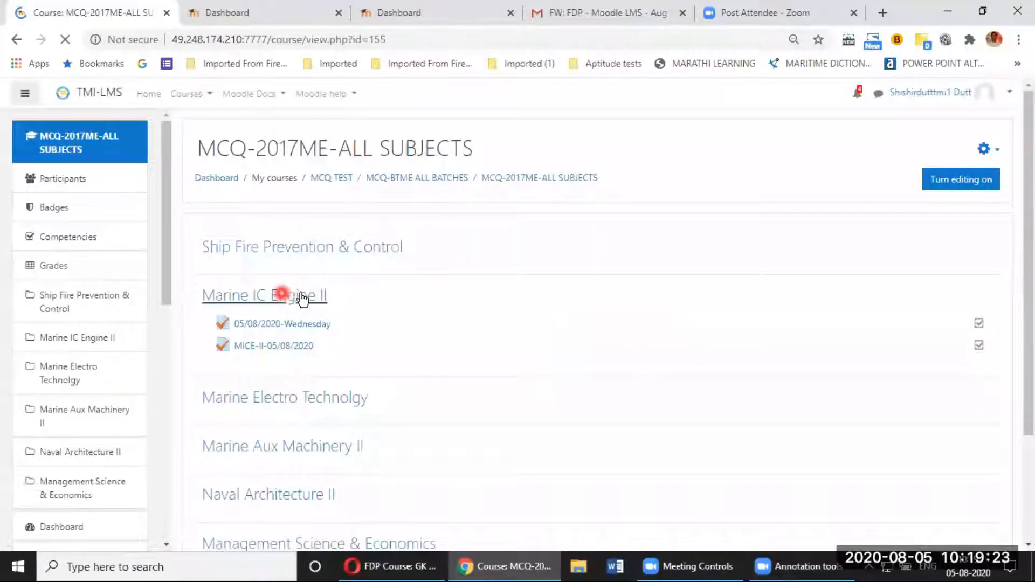
left_click(959, 184)
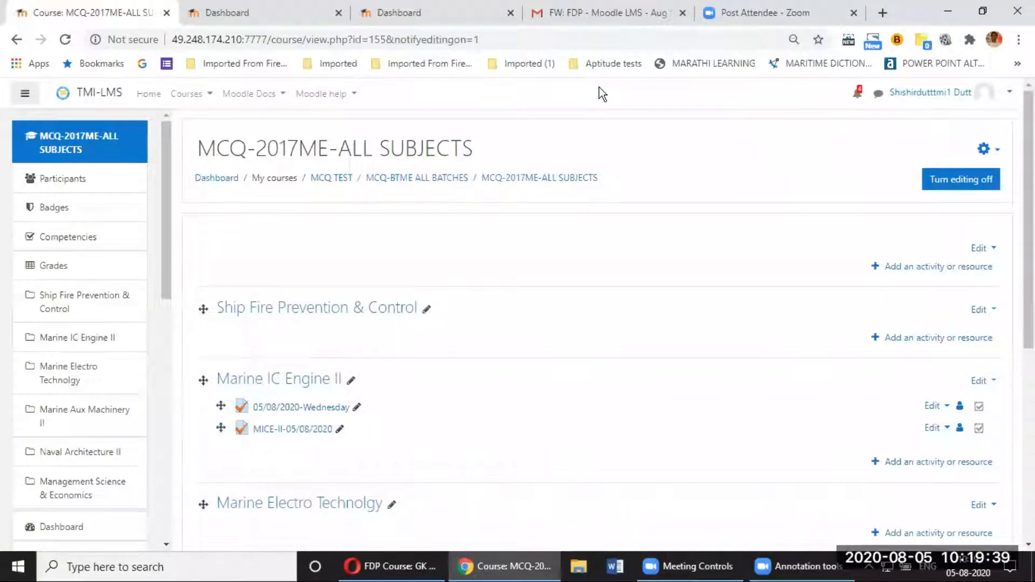
left_click(968, 179)
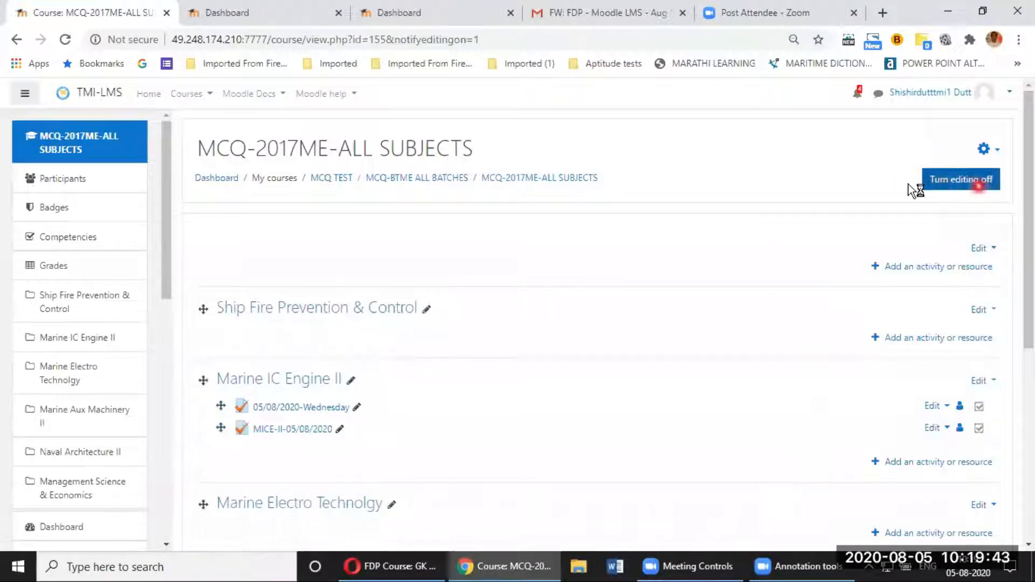
left_click(319, 280)
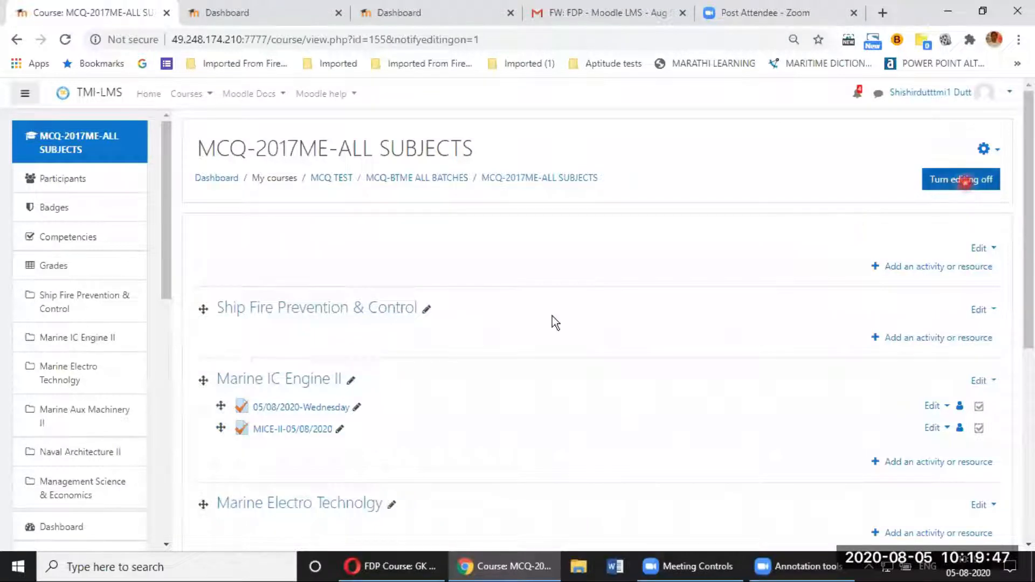
scroll(552, 316, "down", 1)
scroll(548, 299, "down", 1)
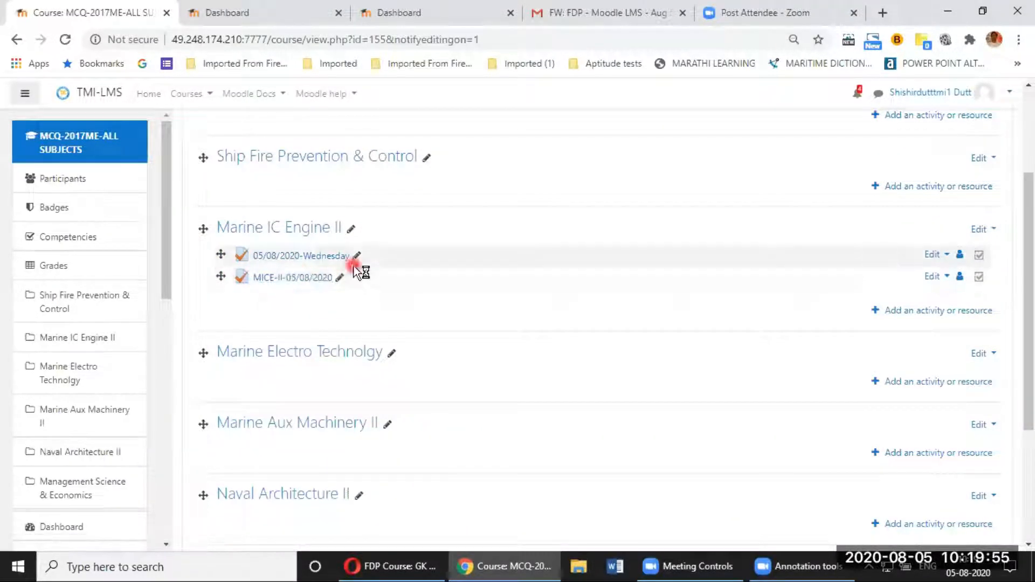
Step: Delete the 05/08/2020-Wednesday quiz from the Marine IC Engine II section
left_click(937, 255)
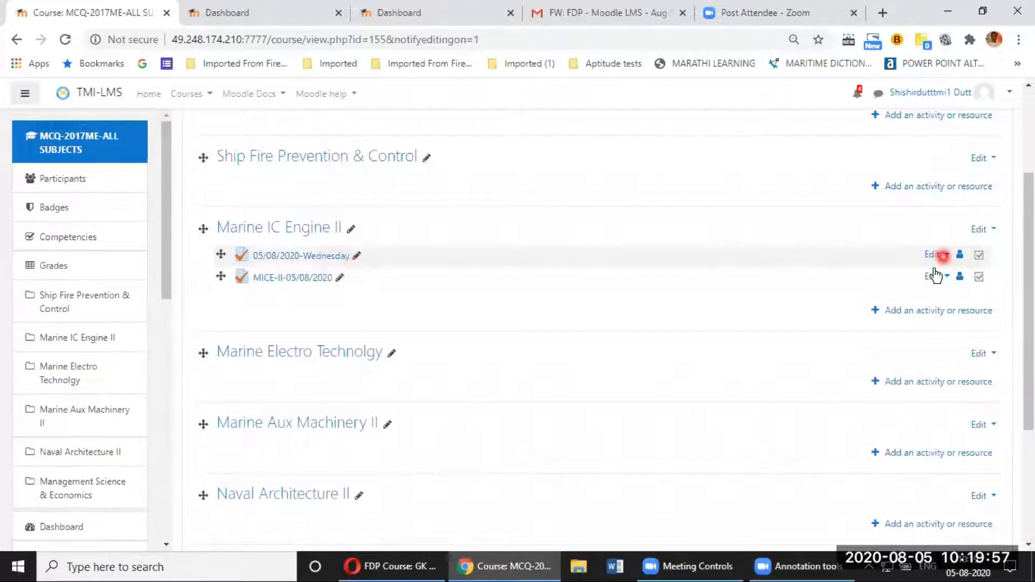
left_click(693, 310)
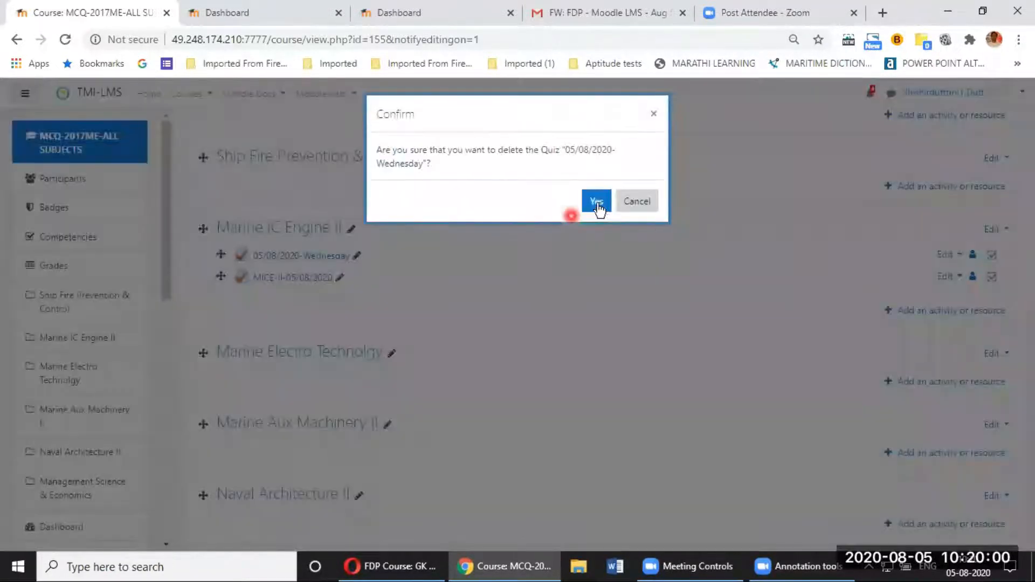
left_click(597, 207)
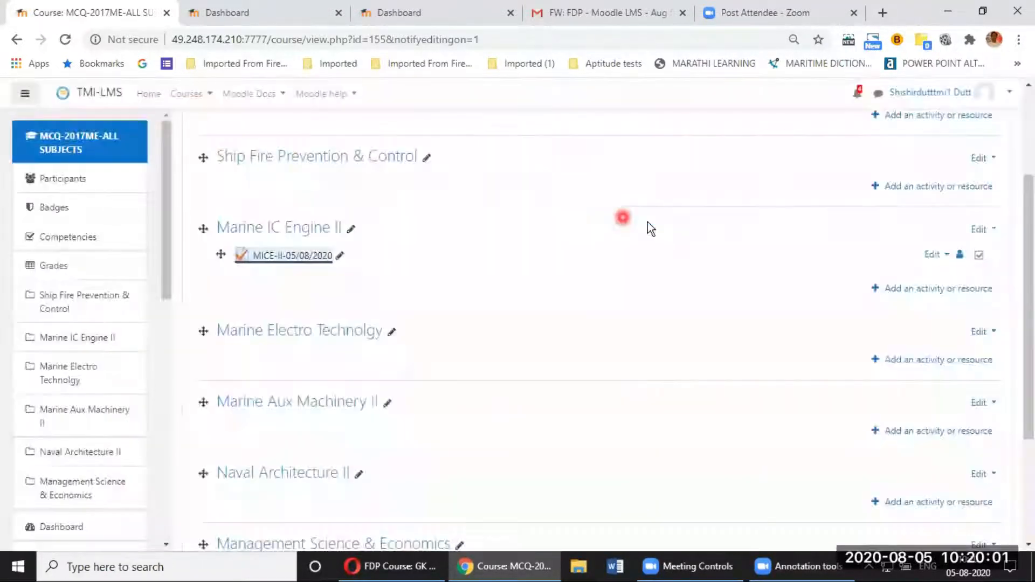
Step: Delete the MICE-II-05/08/2020 quiz and bring up the course administration menu
left_click(945, 254)
left_click(904, 371)
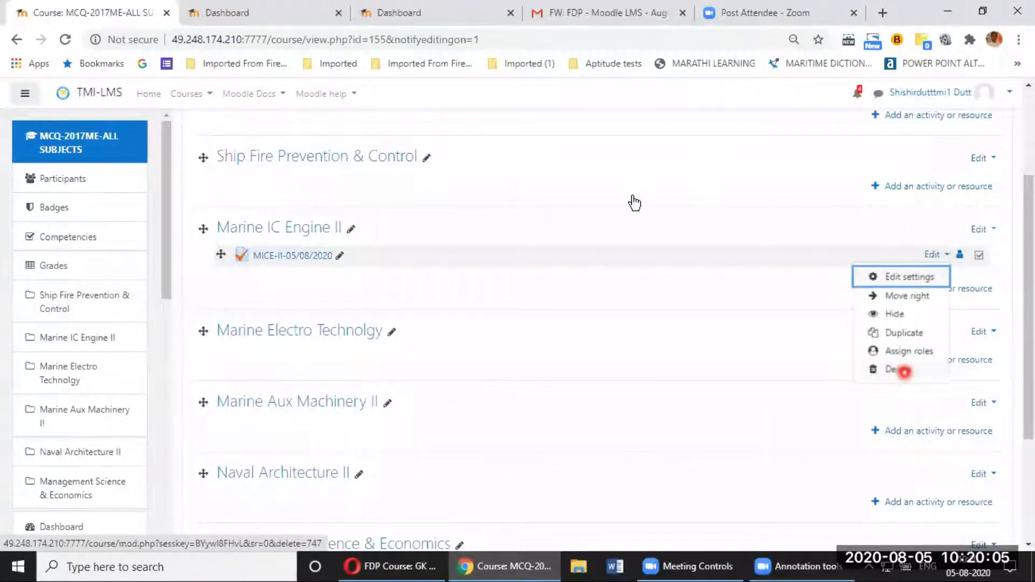
left_click(598, 189)
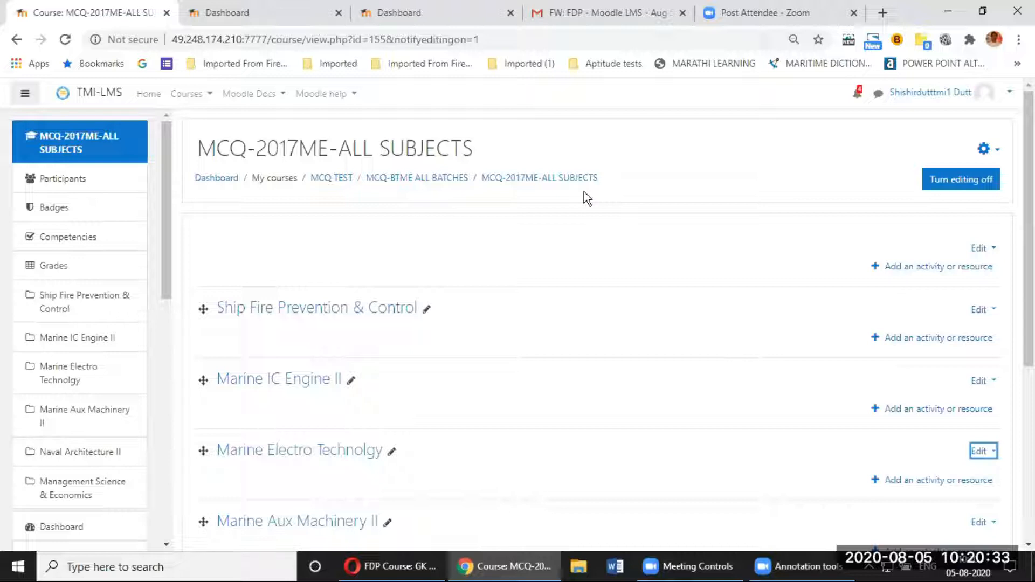
left_click(588, 150)
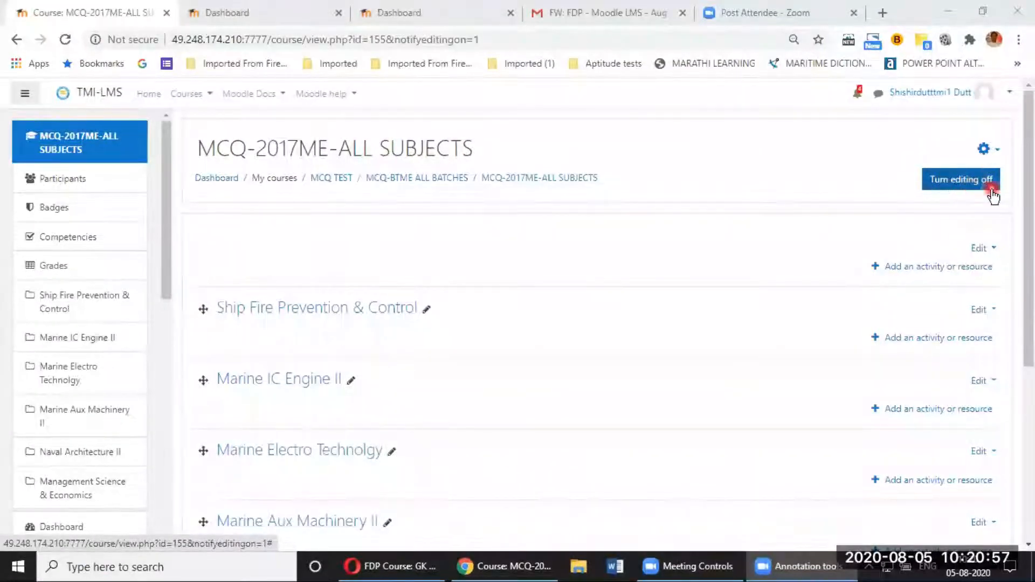
left_click(998, 151)
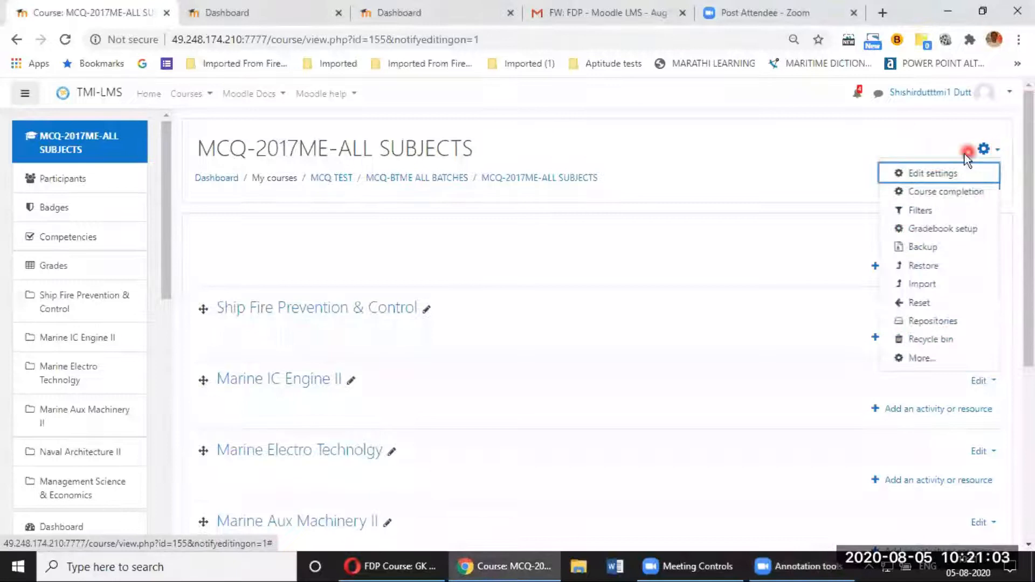
Step: Go through the full course administration page to the Question bank's Questions
left_click(926, 360)
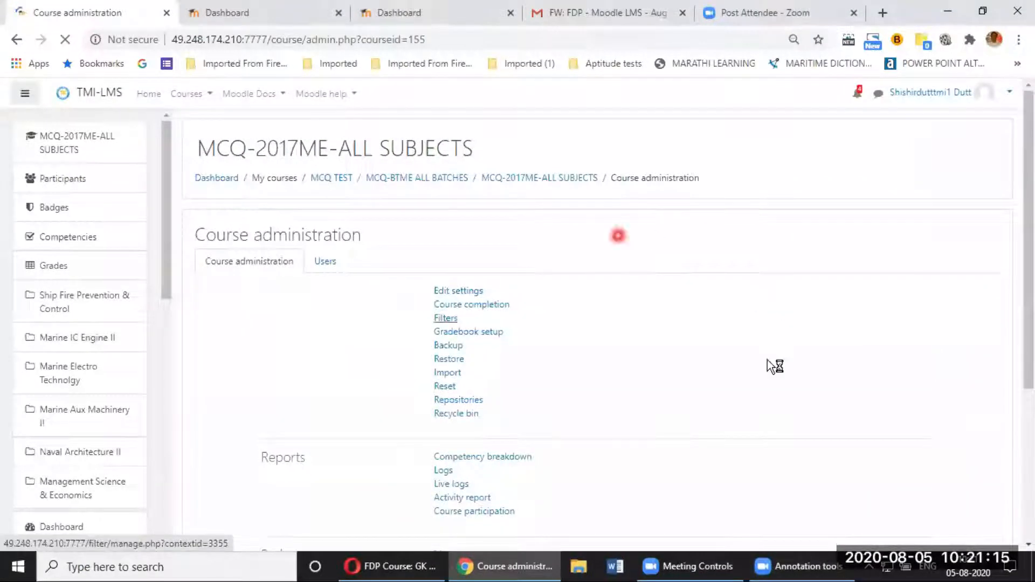
scroll(659, 293, "down", 4)
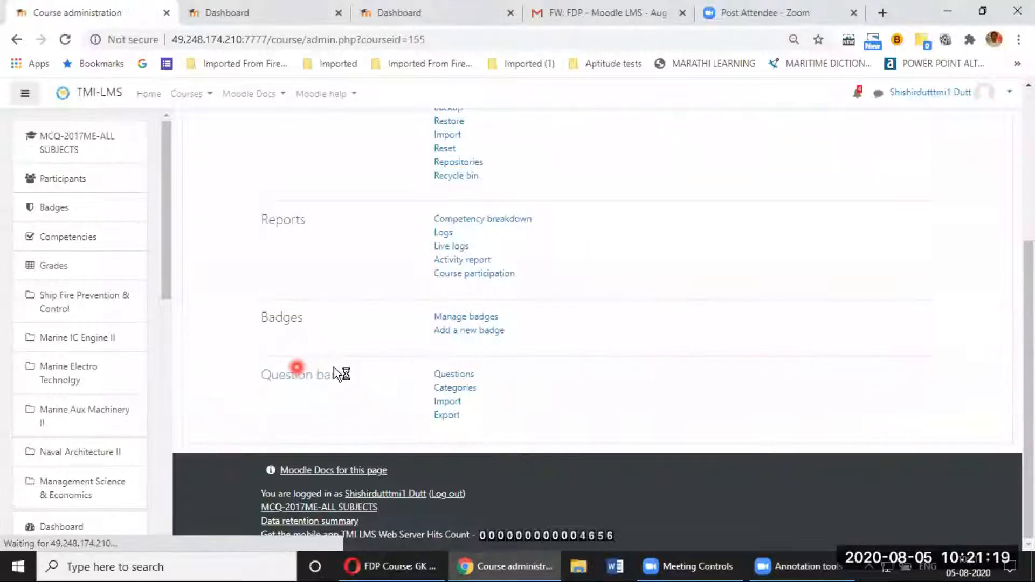
left_click(457, 377)
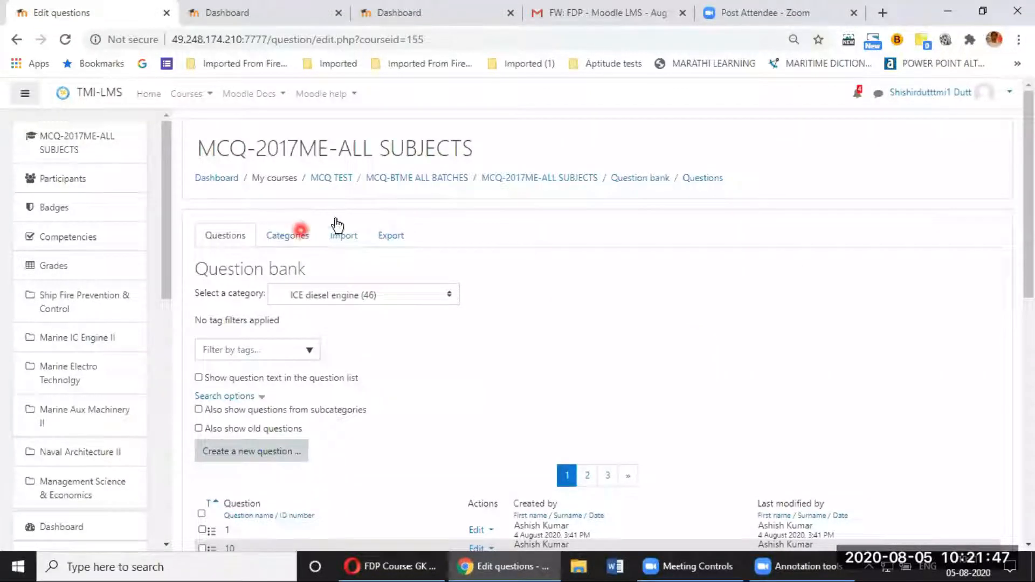
Step: Move from the ICE diesel engine (46) questions list to the question categories
left_click(285, 235)
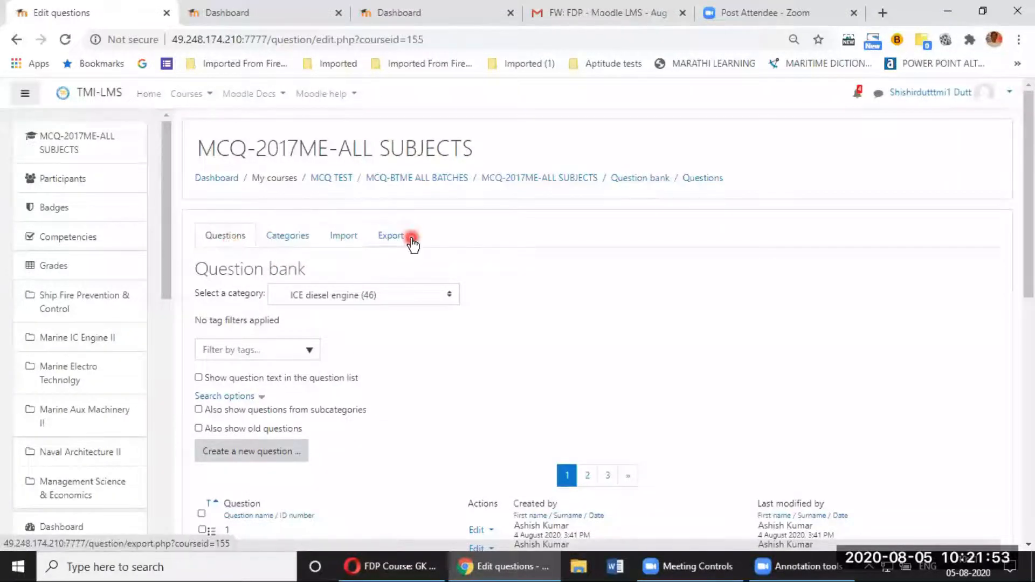
Step: Show the Edit categories page with MICE-II's categories and scroll to the Add category form
left_click(300, 237)
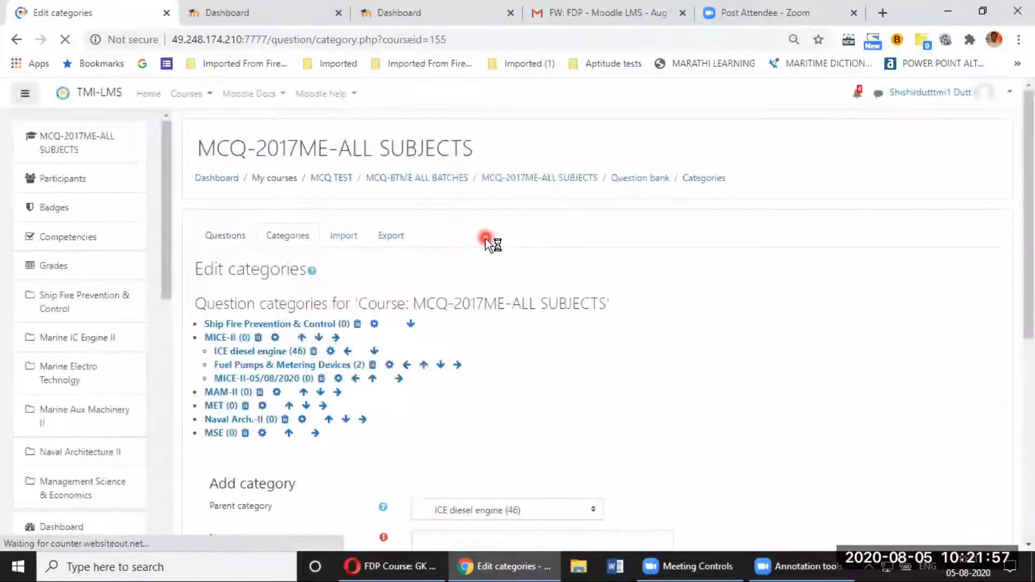
scroll(512, 281, "down", 1)
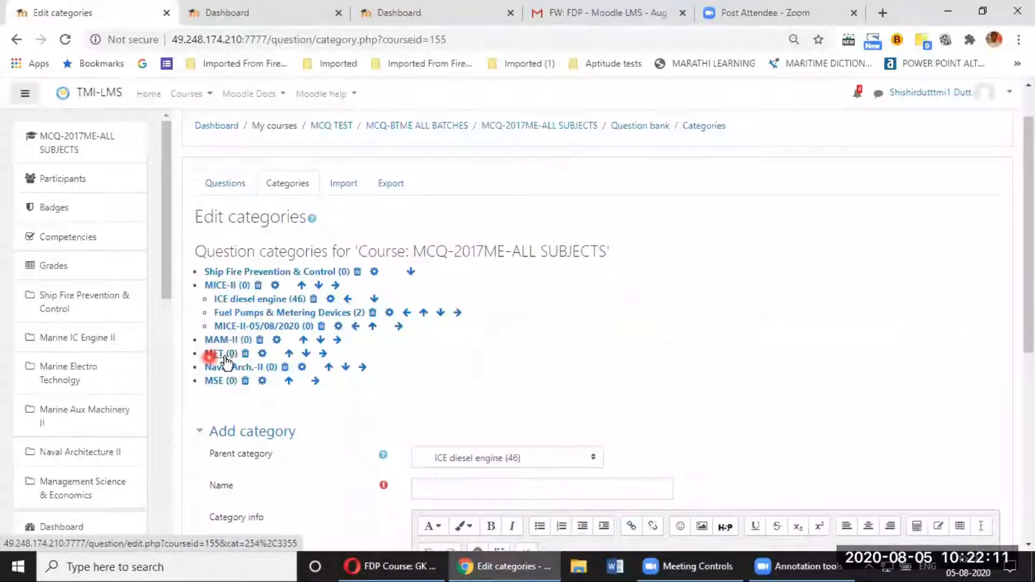
scroll(227, 361, "down", 1)
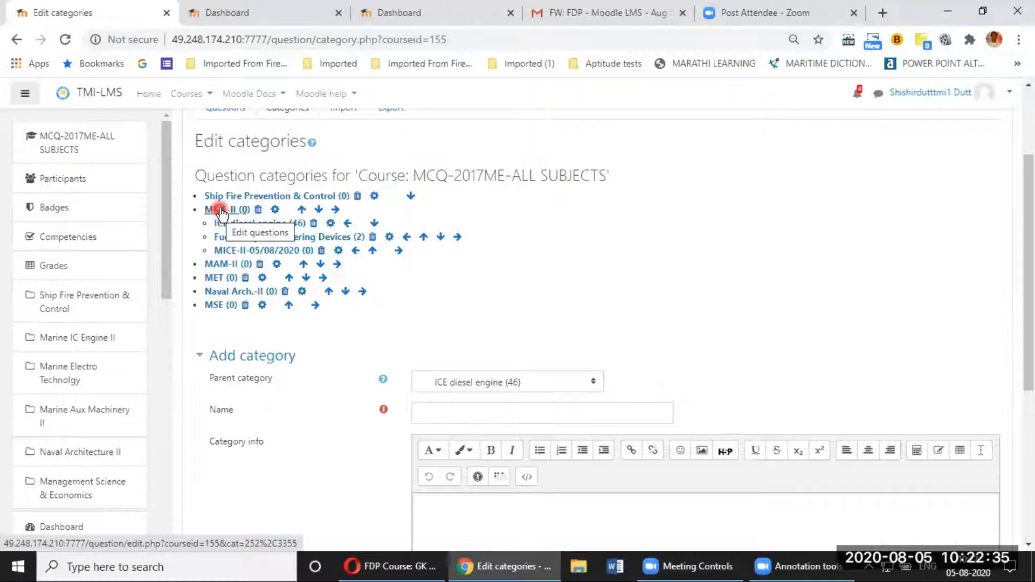
scroll(285, 228, "up", 3)
left_click(289, 233)
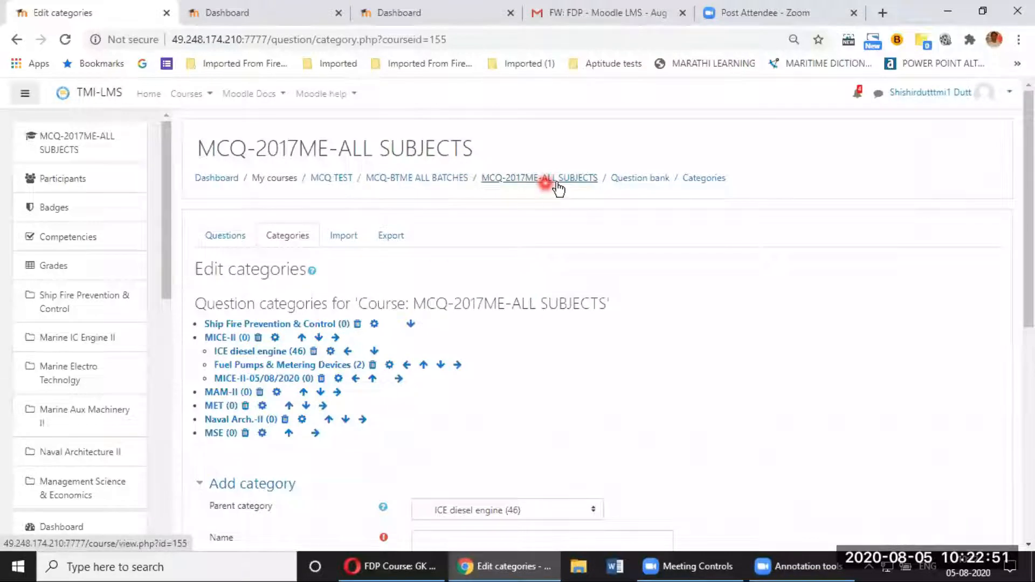
left_click(652, 185)
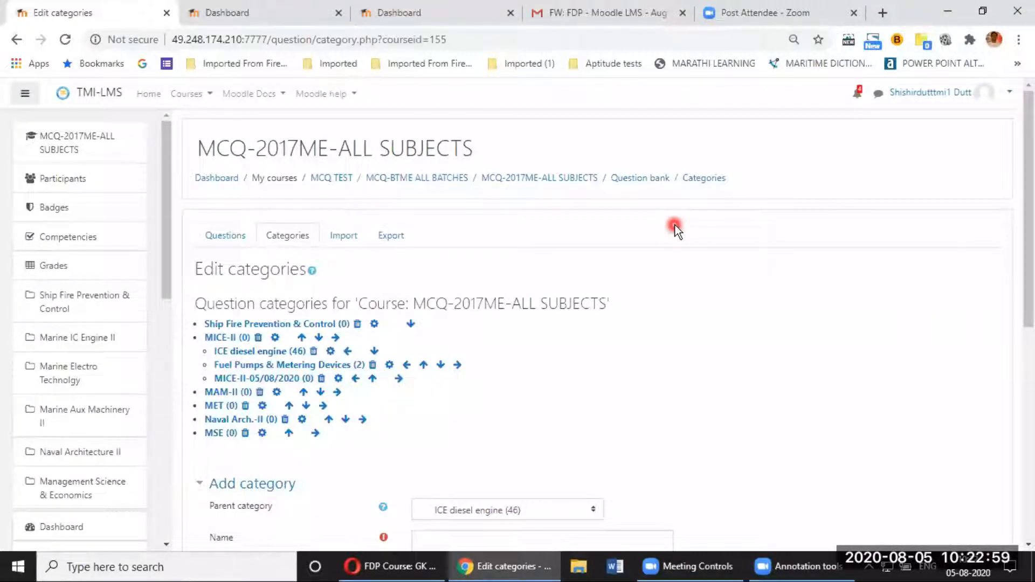
scroll(675, 226, "down", 3)
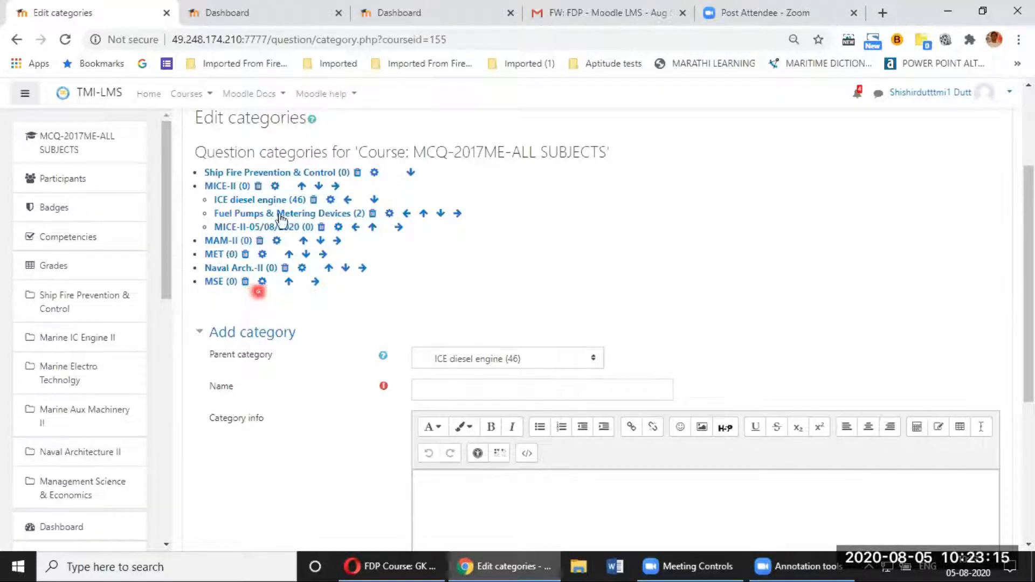
Step: Add a 'Dummy subject' category at the top level of MCQ-2017ME-ALL SUBJECTS
scroll(361, 302, "down", 1)
scroll(361, 301, "down", 1)
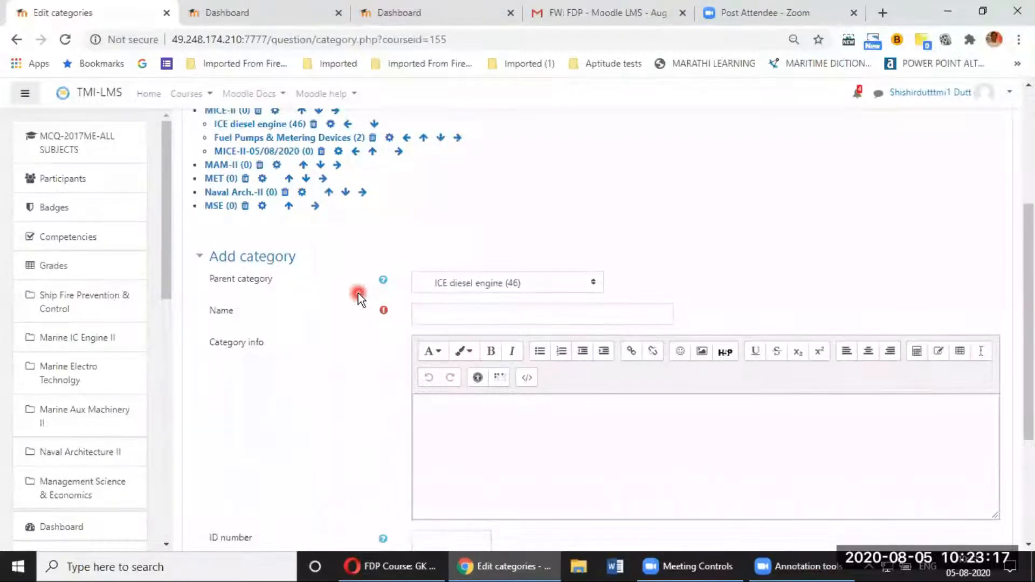
scroll(358, 294, "up", 1)
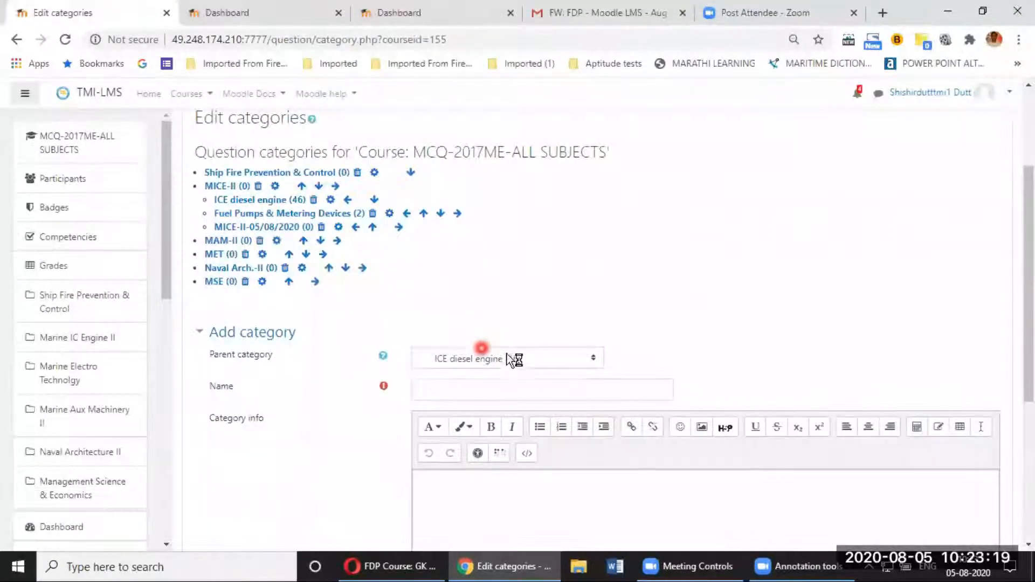
left_click(589, 361)
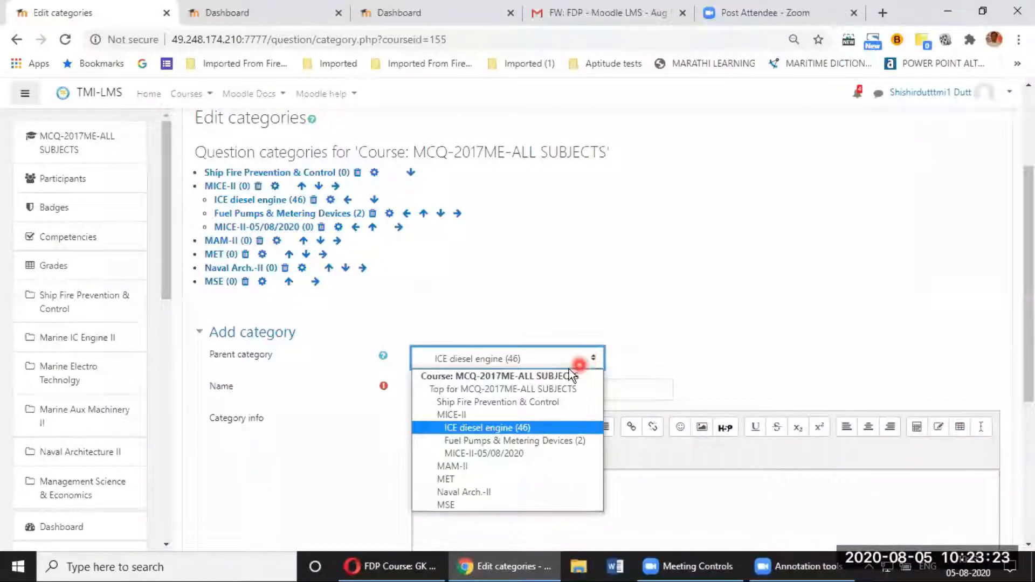
left_click(542, 391)
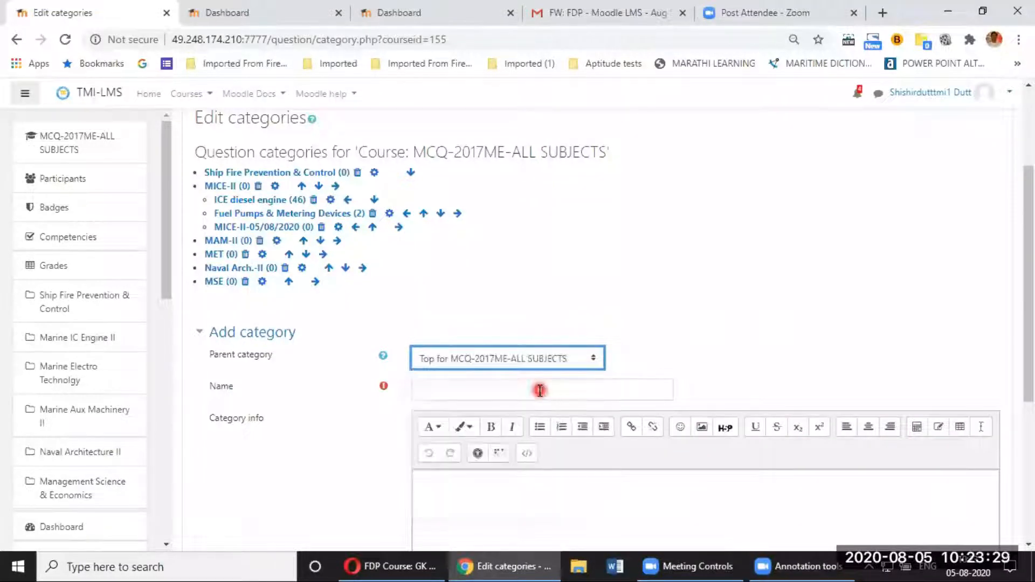
left_click(530, 393)
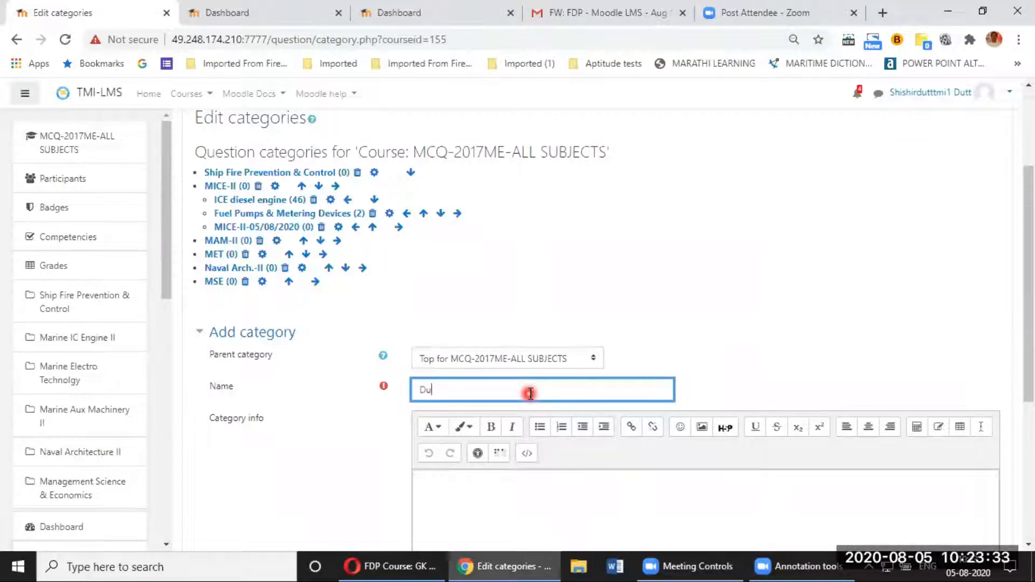
type("Dummy subject")
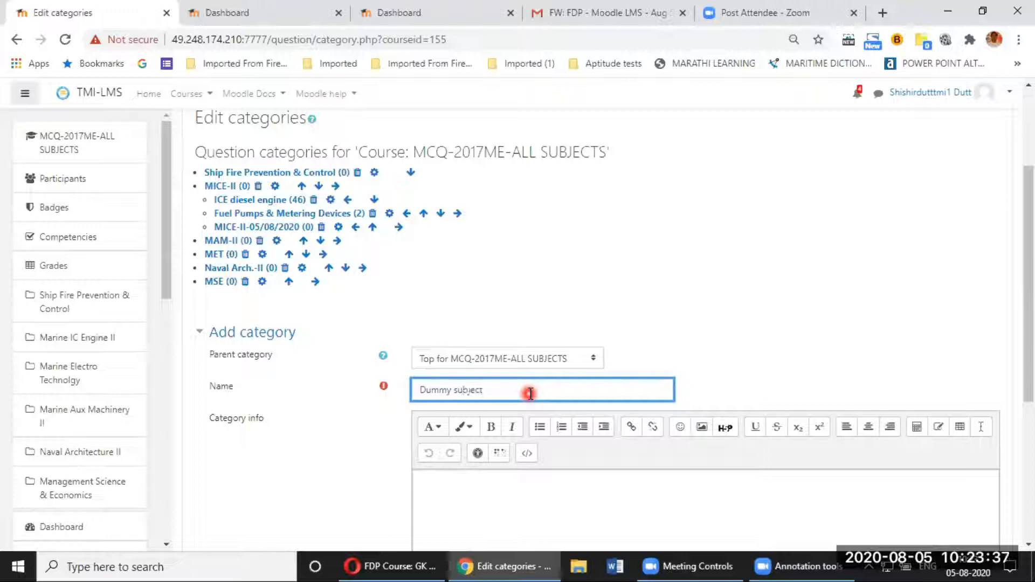
scroll(530, 393, "down", 4)
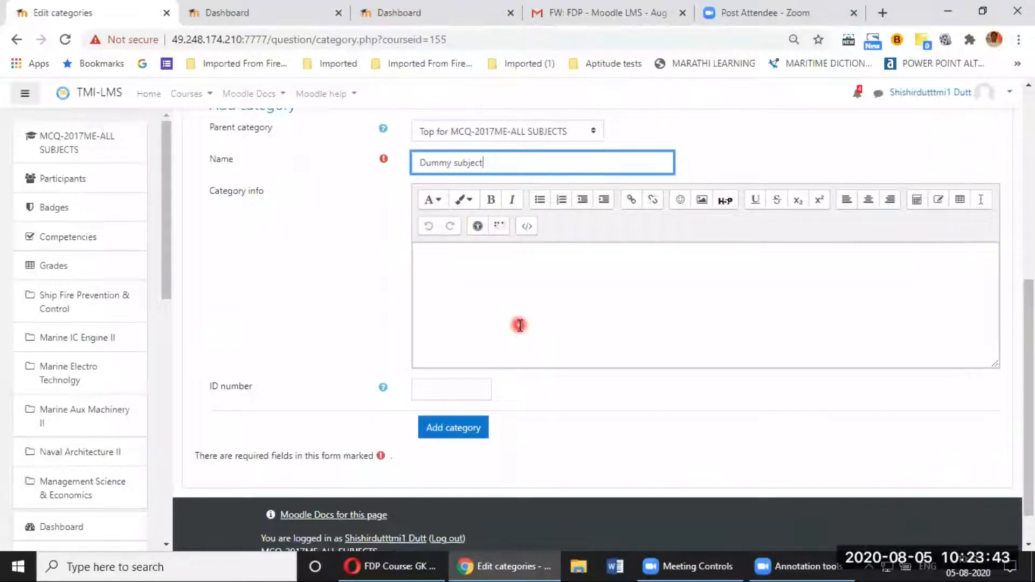
left_click(454, 433)
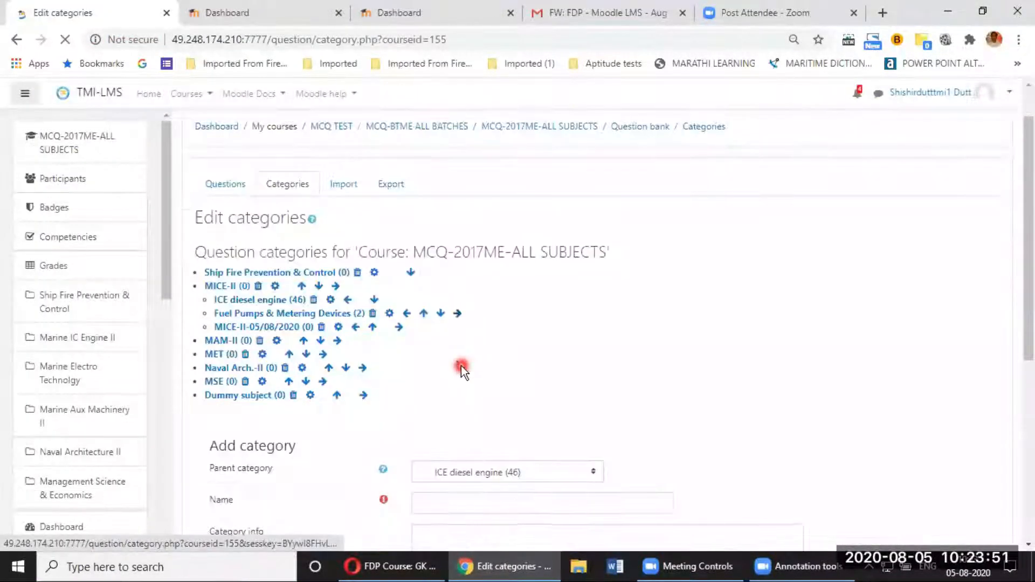
Step: Zoom the page in one step and delete the empty MICE-II-05/08/2020 category
scroll(461, 367, "down", 4)
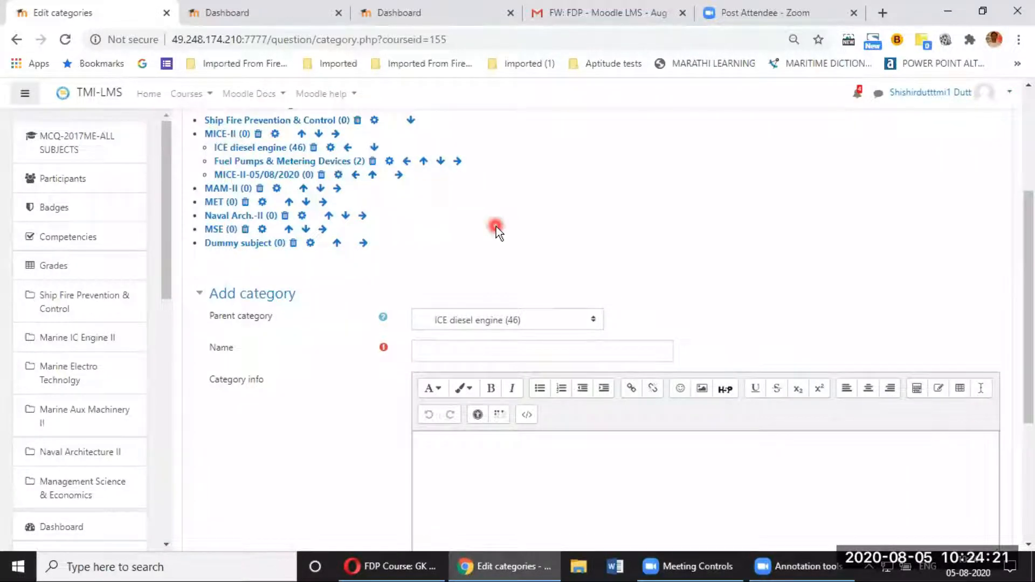
key("ctrl+plus")
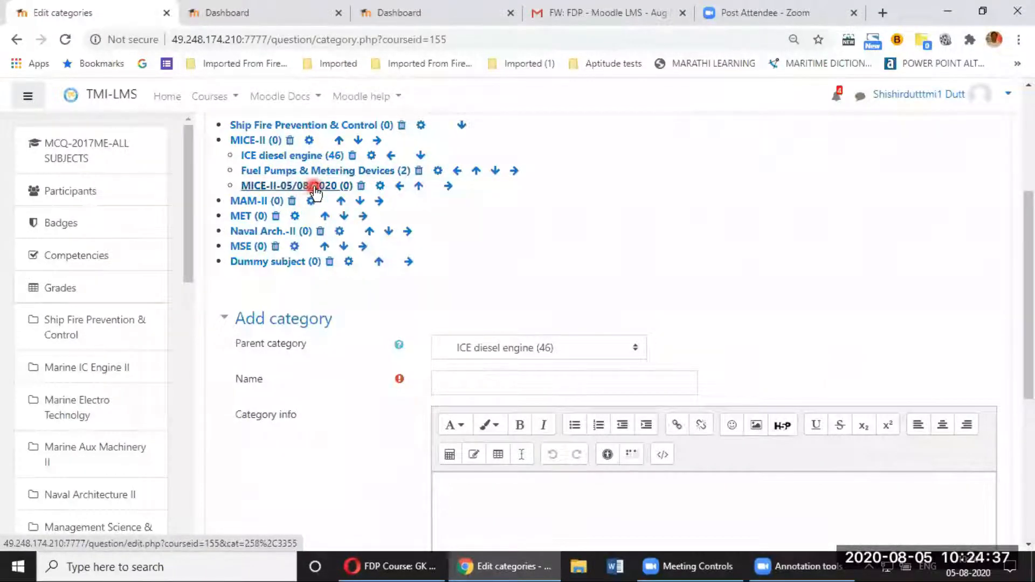
left_click(360, 186)
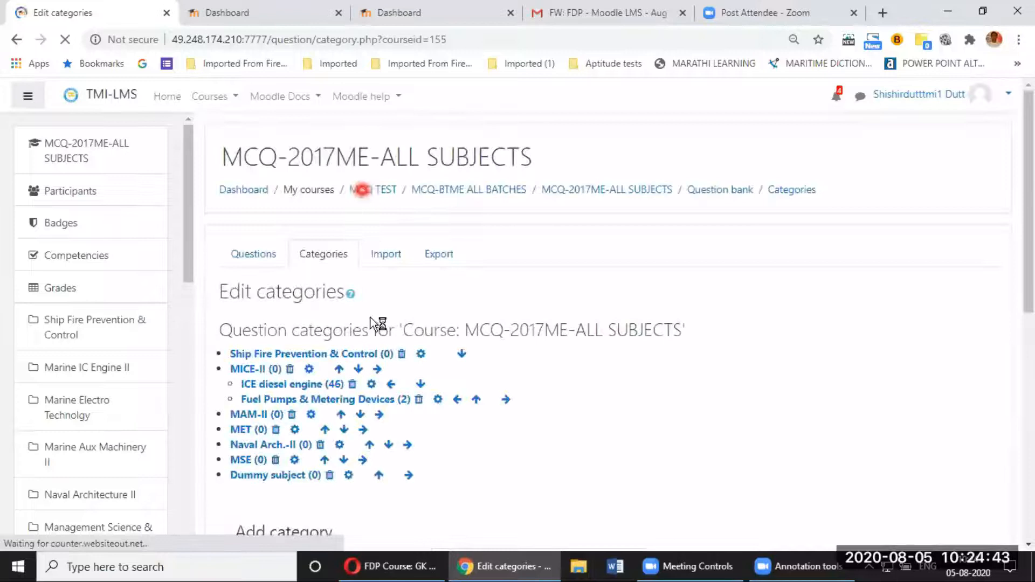
scroll(425, 432, "down", 3)
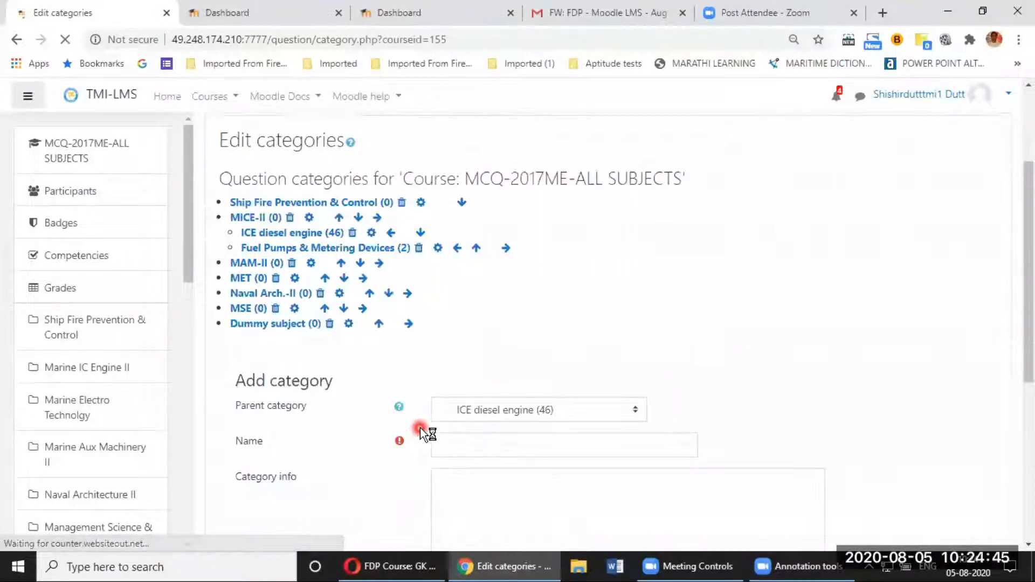
scroll(420, 429, "down", 2)
scroll(418, 429, "up", 1)
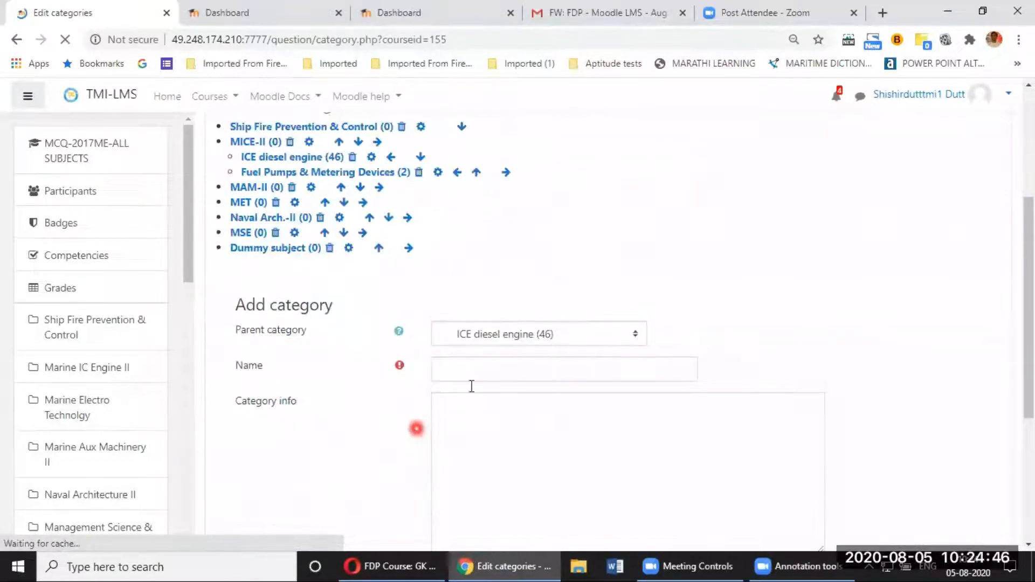
Step: Create a 'Lubrication System' category with MICE-II as its parent
left_click(570, 338)
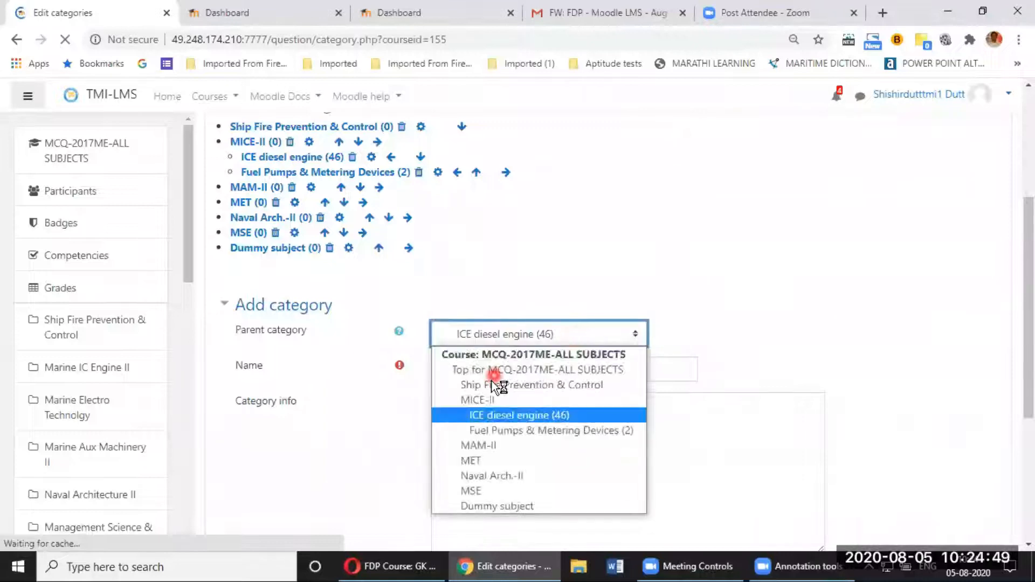
left_click(491, 399)
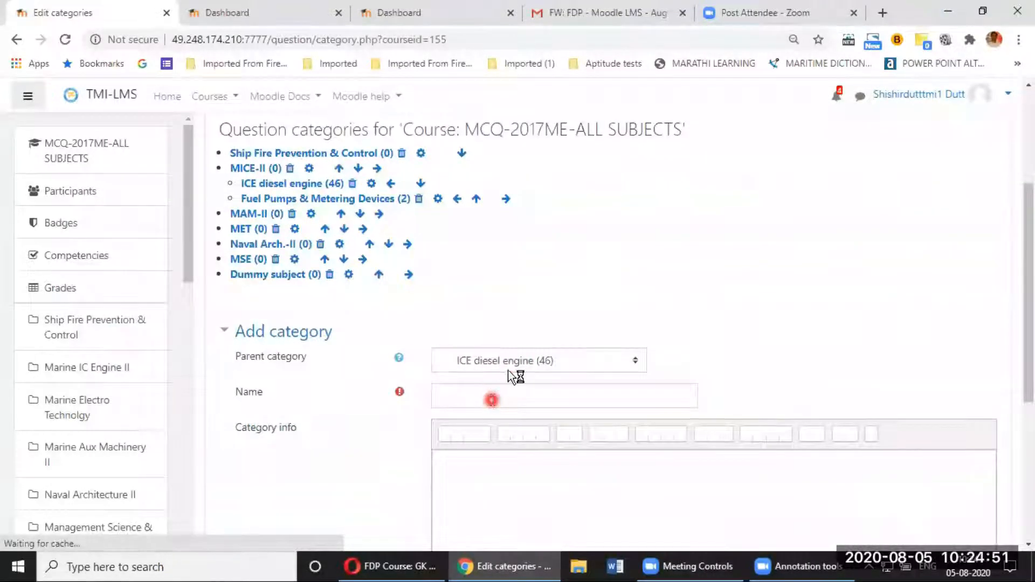
left_click(520, 364)
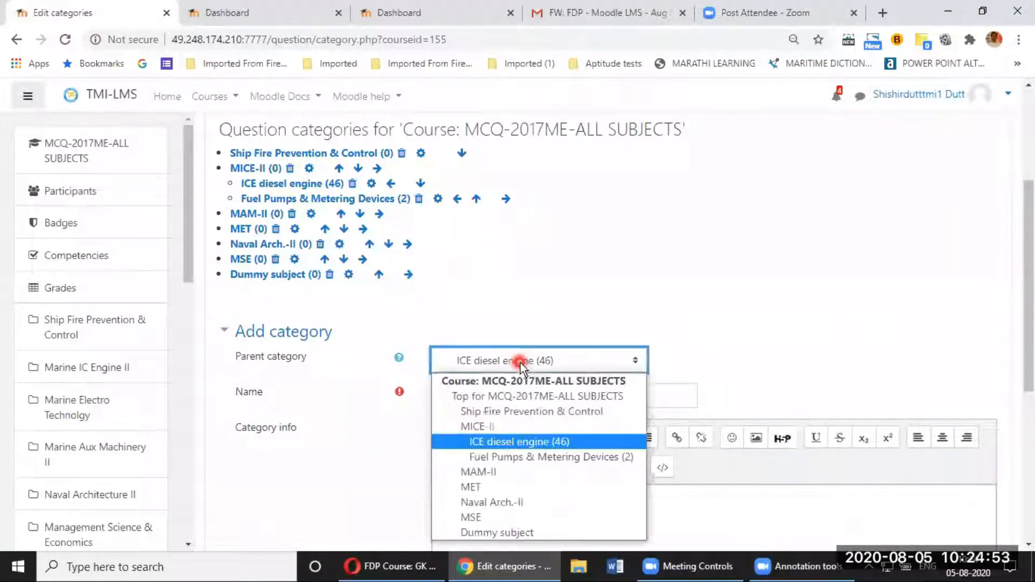
left_click(470, 426)
left_click(475, 393)
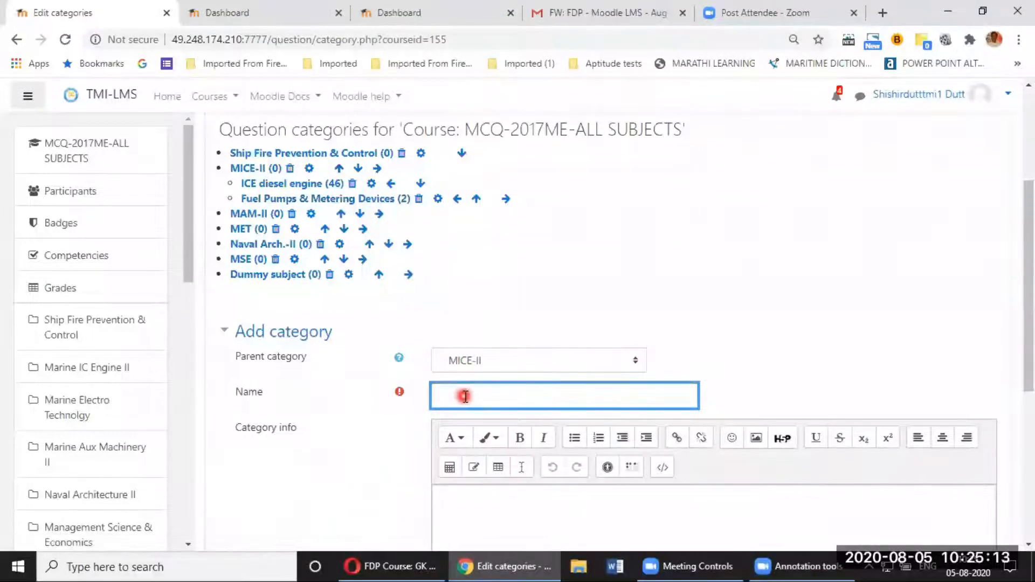
type("Lubrication ")
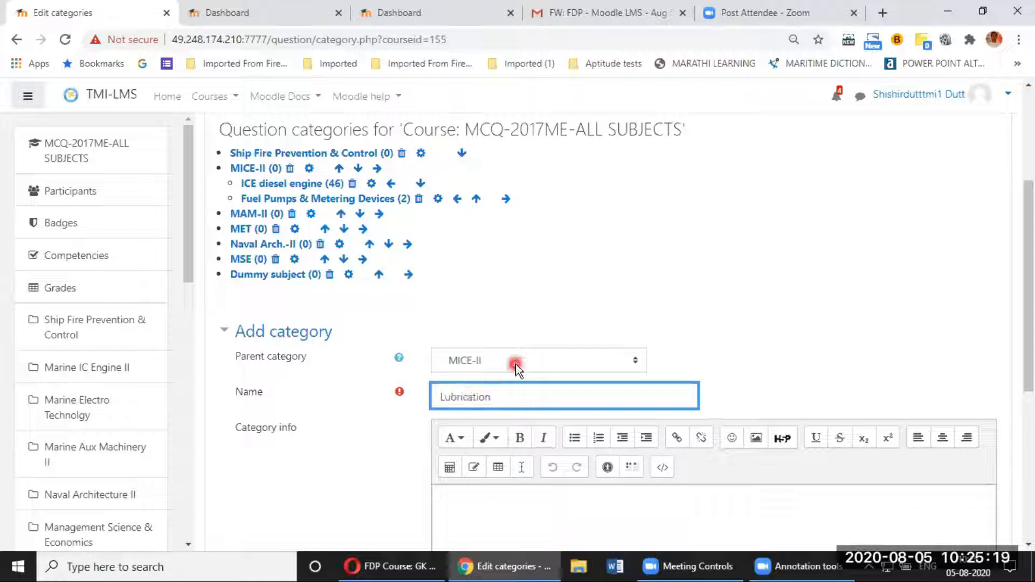
type("System")
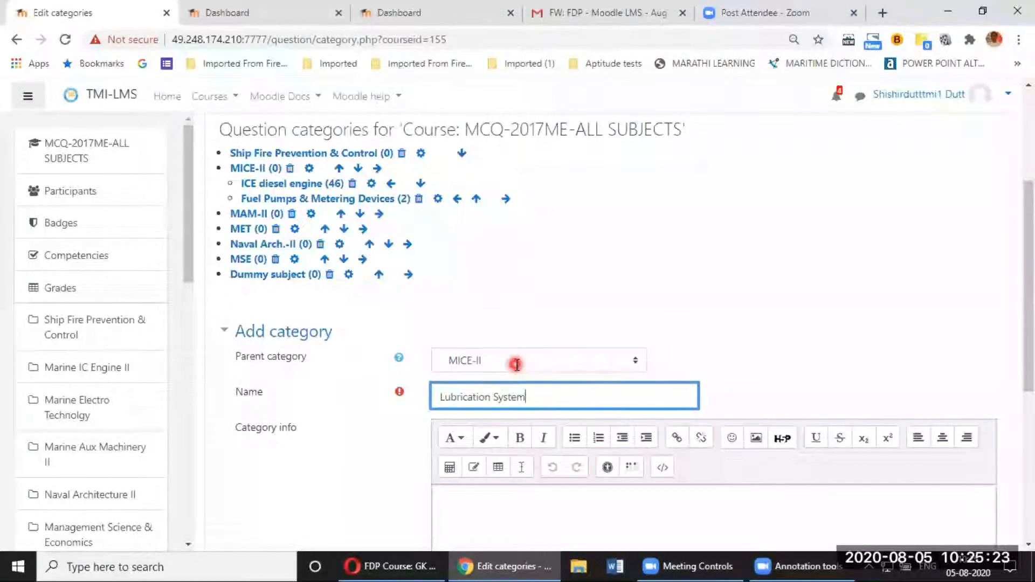
scroll(560, 444, "down", 4)
left_click(483, 467)
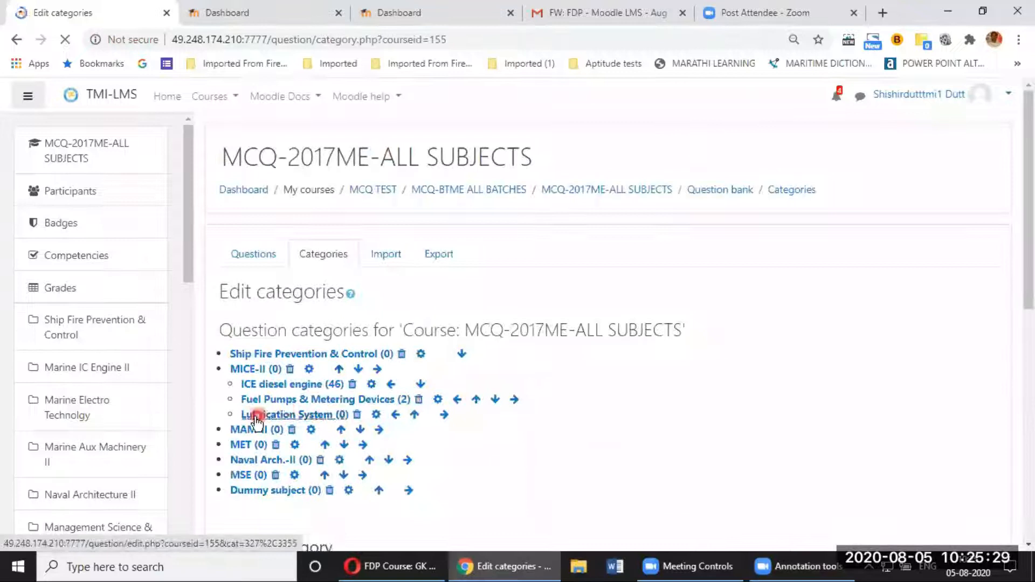
Step: Open the Edit questions page of the Lubrication System category
left_click(296, 418)
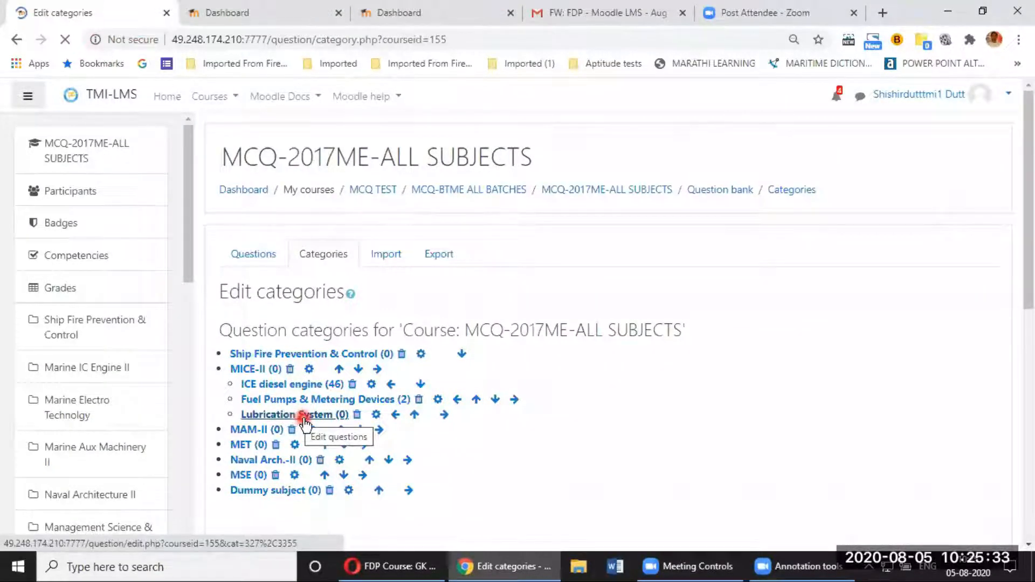
left_click(249, 371)
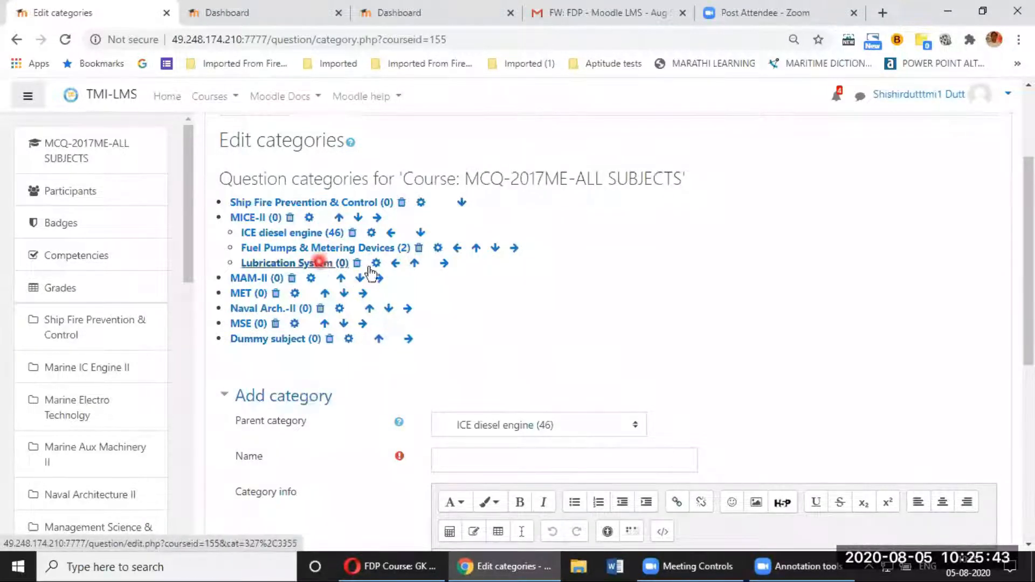
left_click(302, 266)
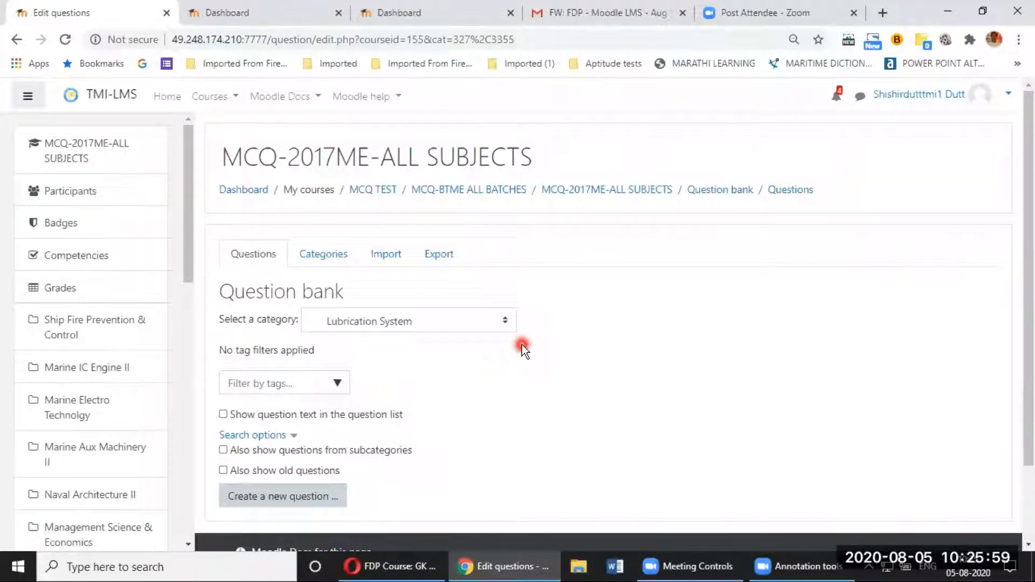
Step: Create a new question of type Multiple choice in Lubrication System
left_click(290, 499)
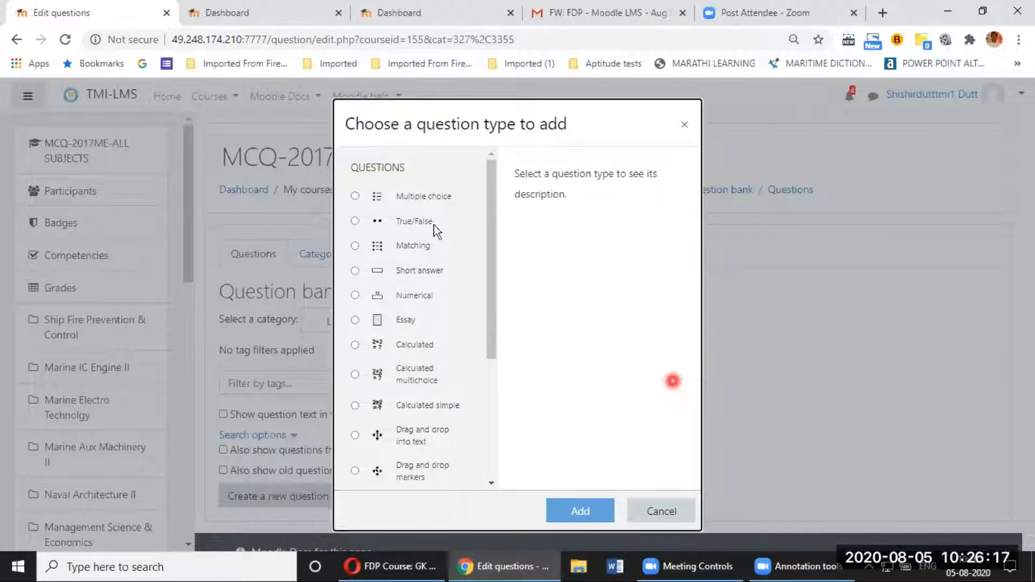
left_click(354, 196)
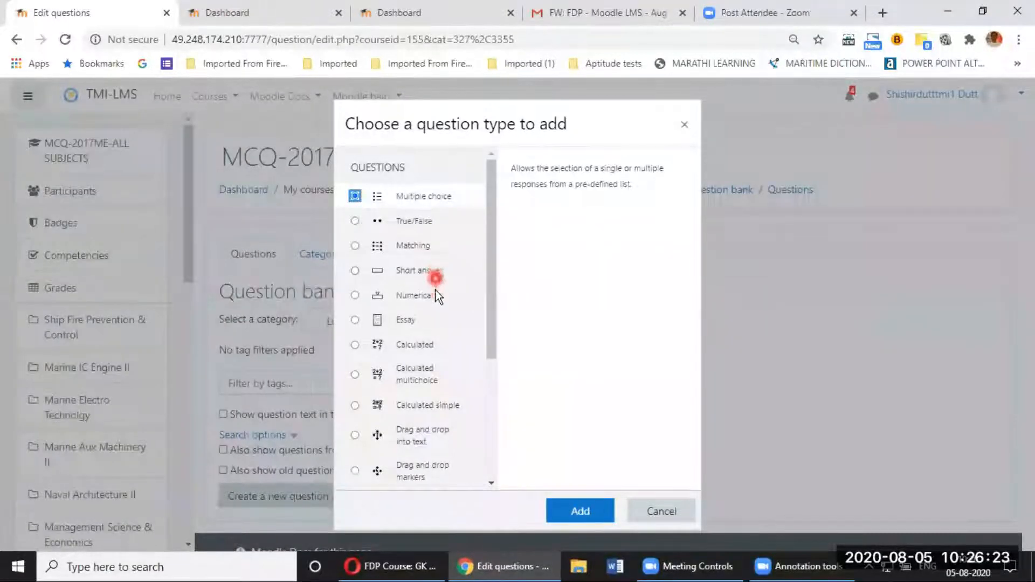
left_click_drag(490, 337, 472, 291)
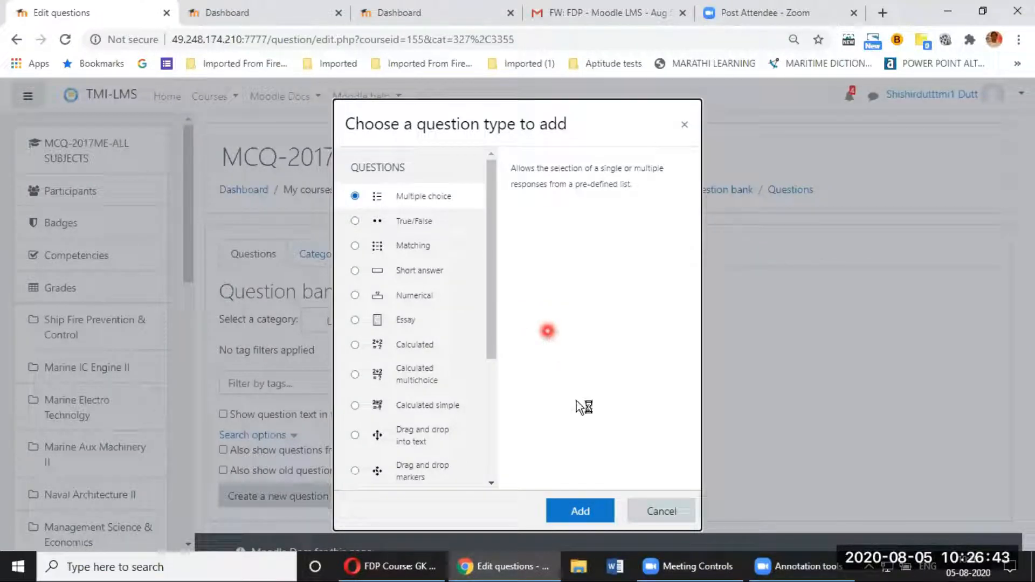
left_click(591, 511)
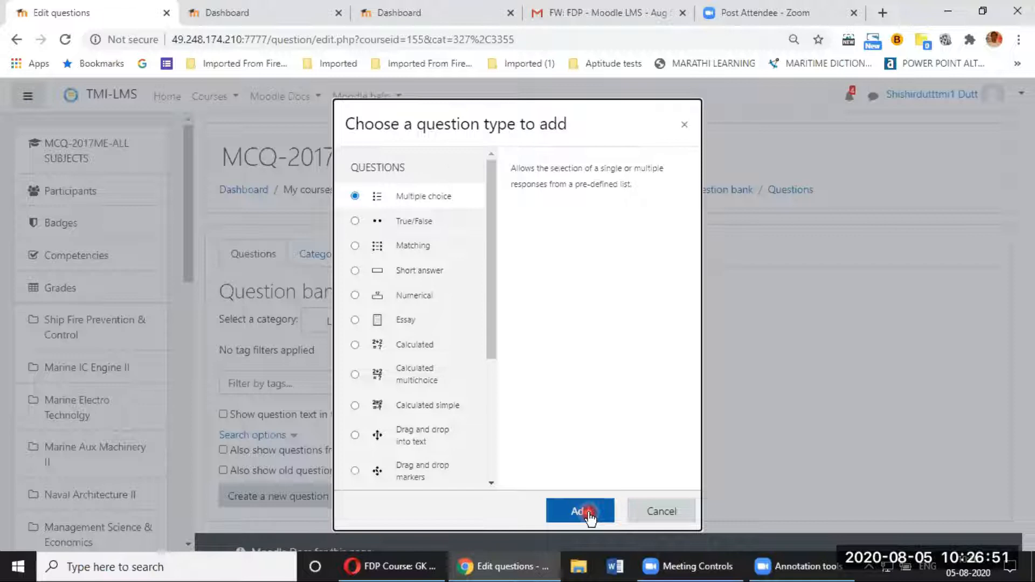
left_click(590, 515)
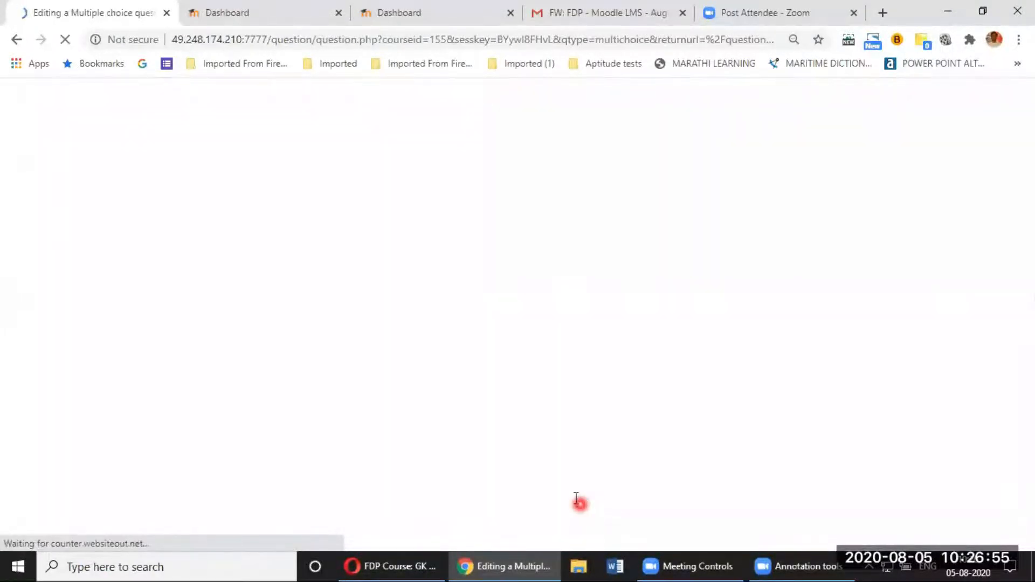
Step: Name the question 'lubrication System-001', reworking the initially typed 'L.O.-001'
left_click(496, 365)
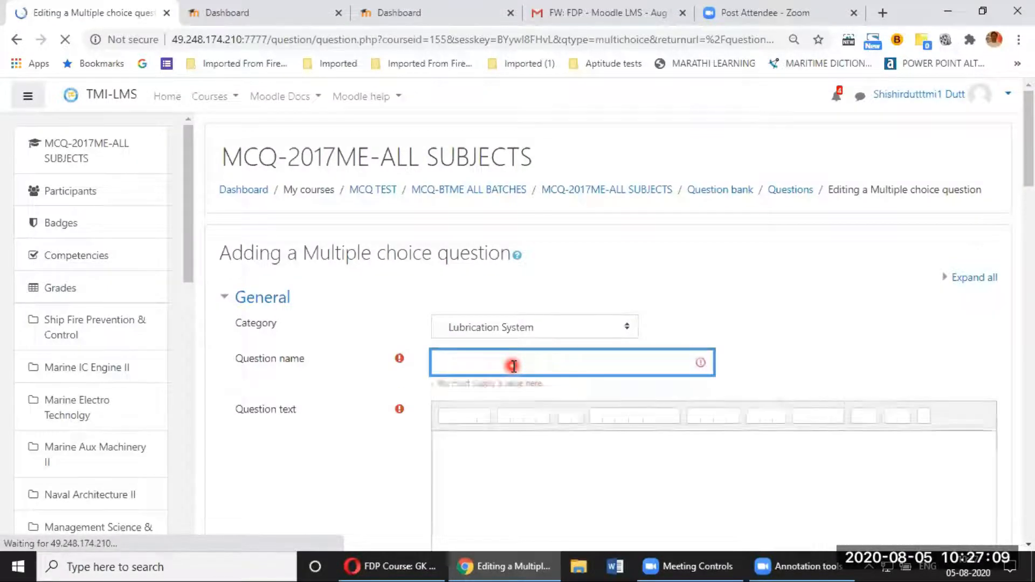
left_click(513, 366)
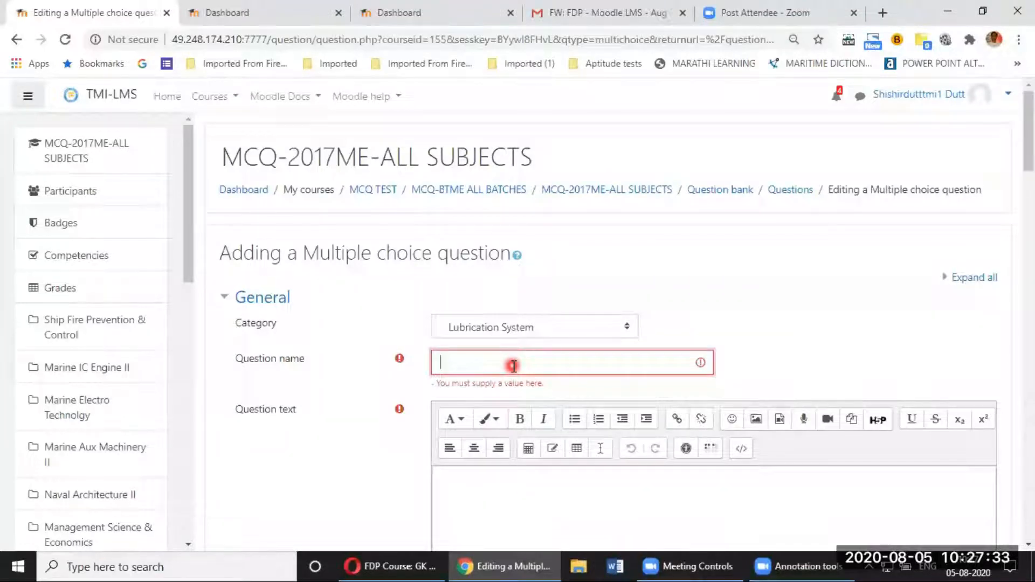
type("L")
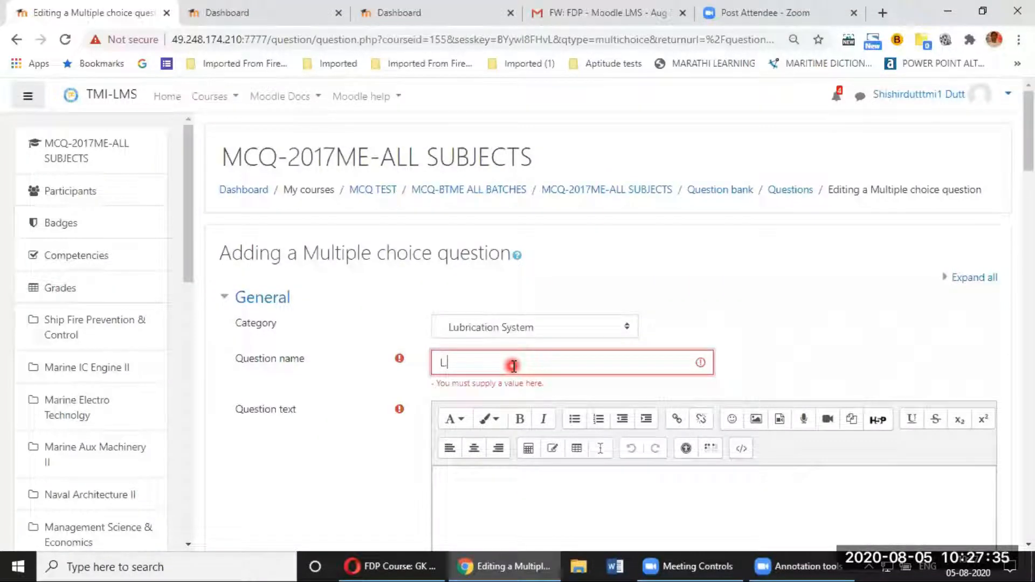
type(".O")
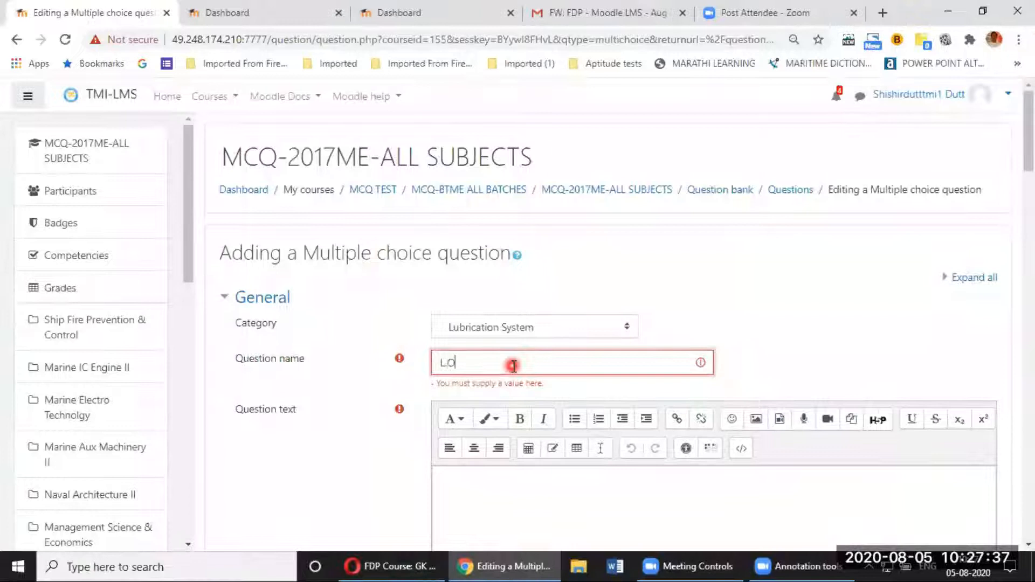
type(".-001")
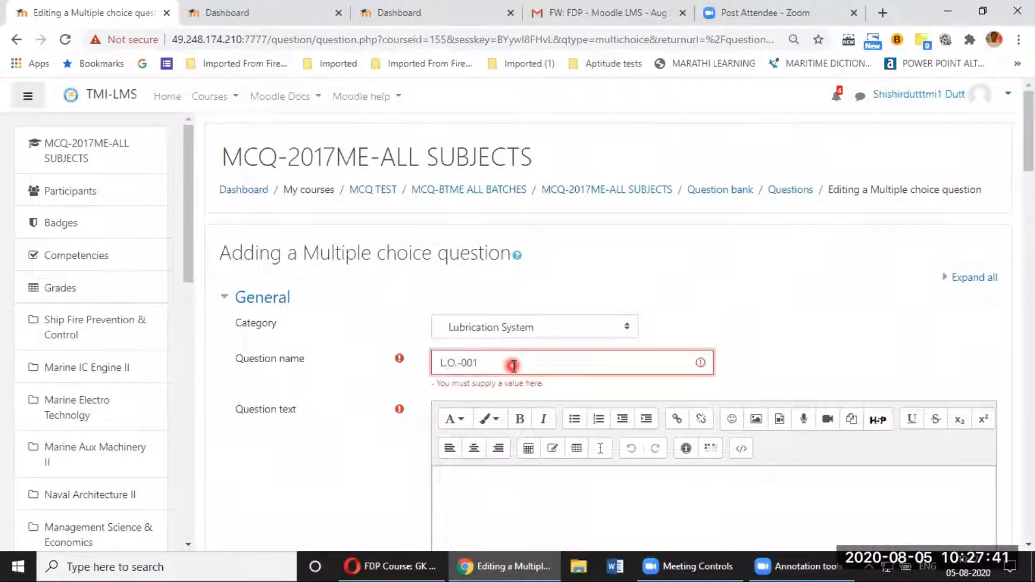
left_click(456, 365)
key("BackSpace")
key("BackSpace")
key("BackSpace")
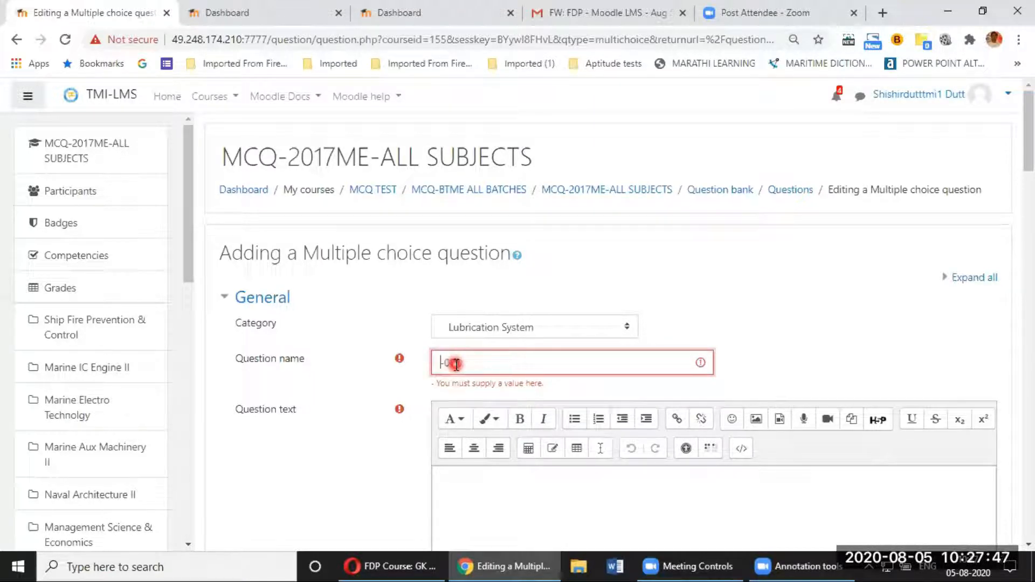
type("lubricating")
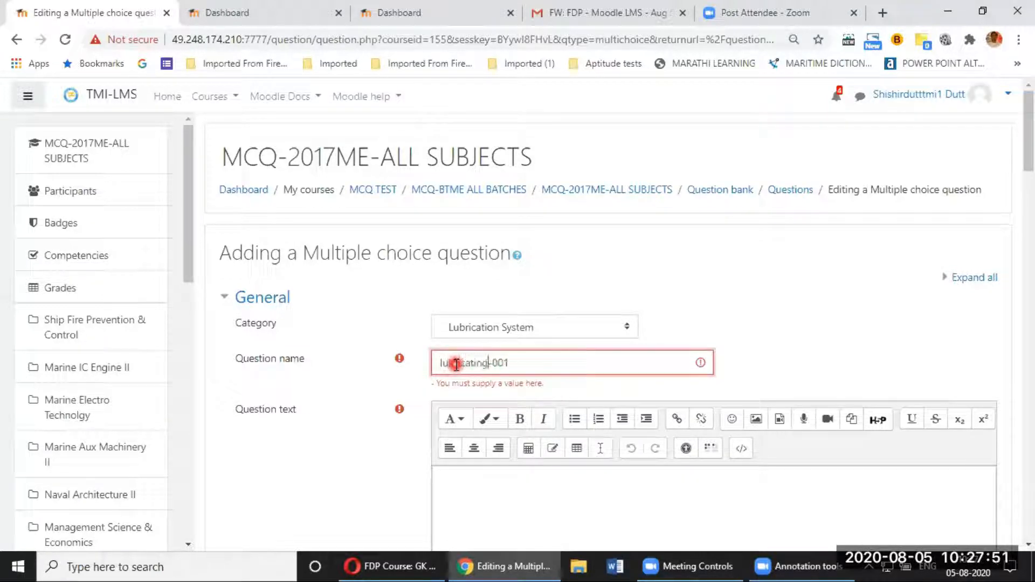
key("BackSpace")
key("BackSpace")
key("BackSpace")
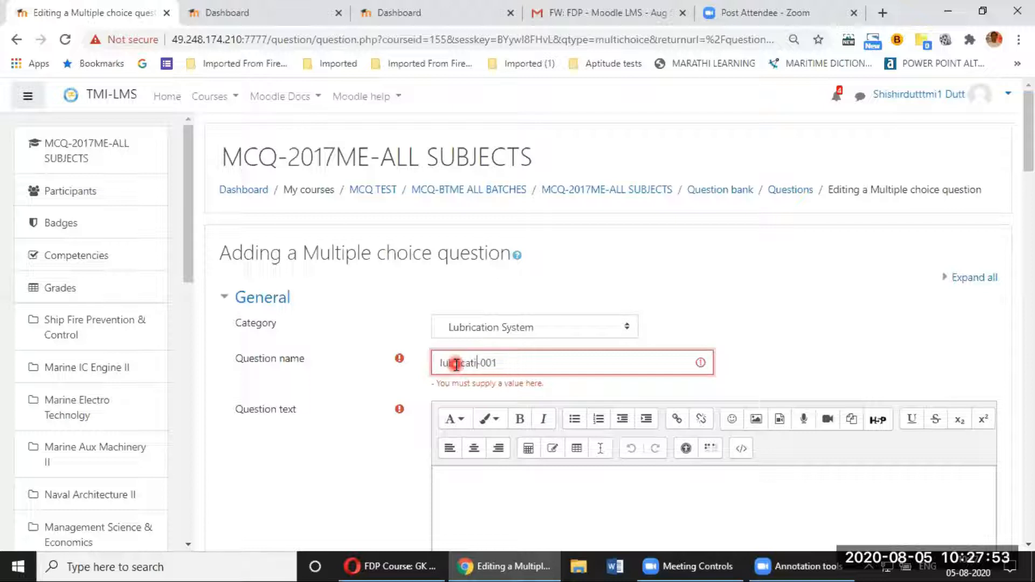
type("on System")
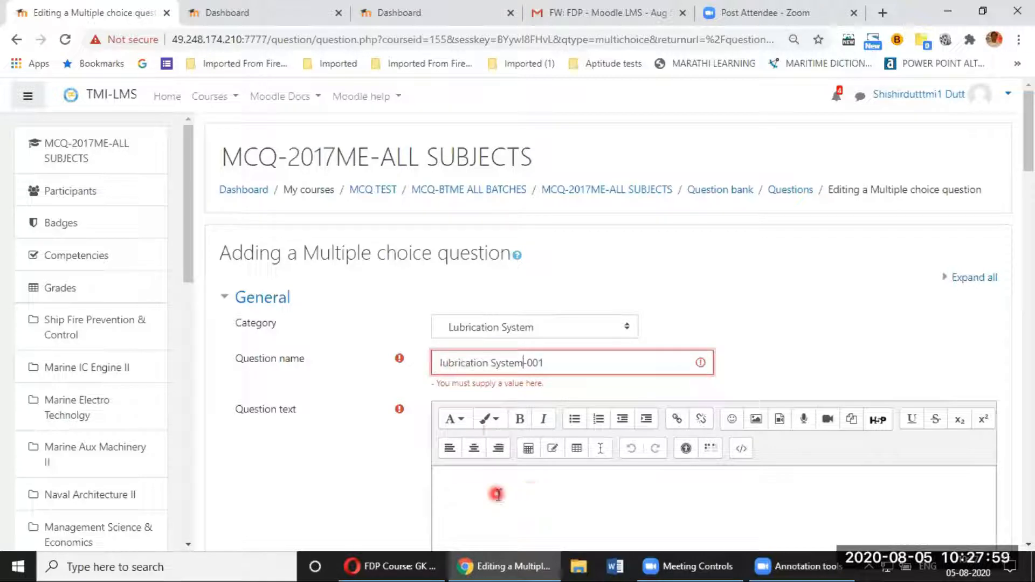
Step: Enter the question text 'How many grades of L.O. are used in 2-stroke crosshead type of engine'
scroll(498, 495, "down", 3)
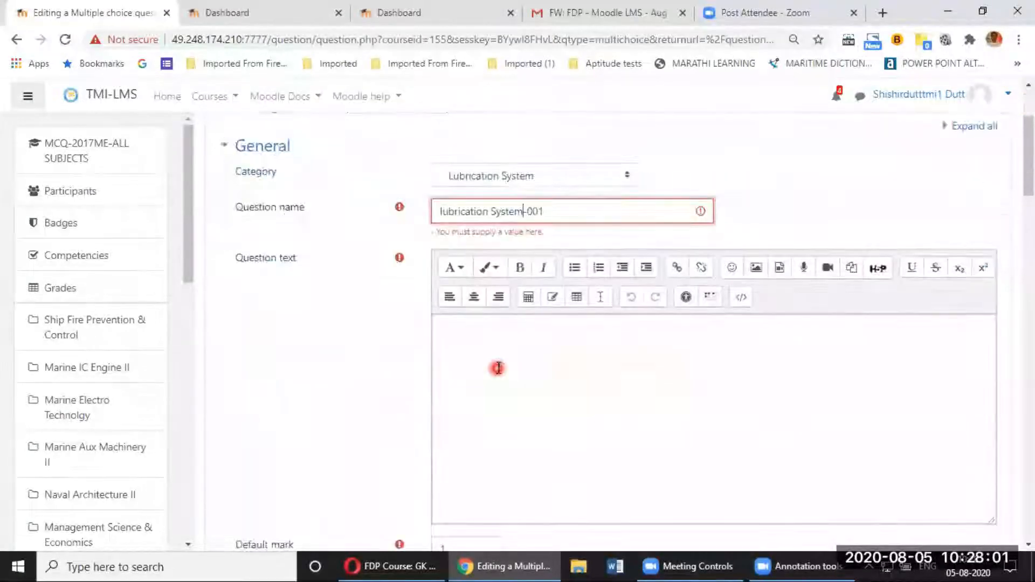
left_click(498, 367)
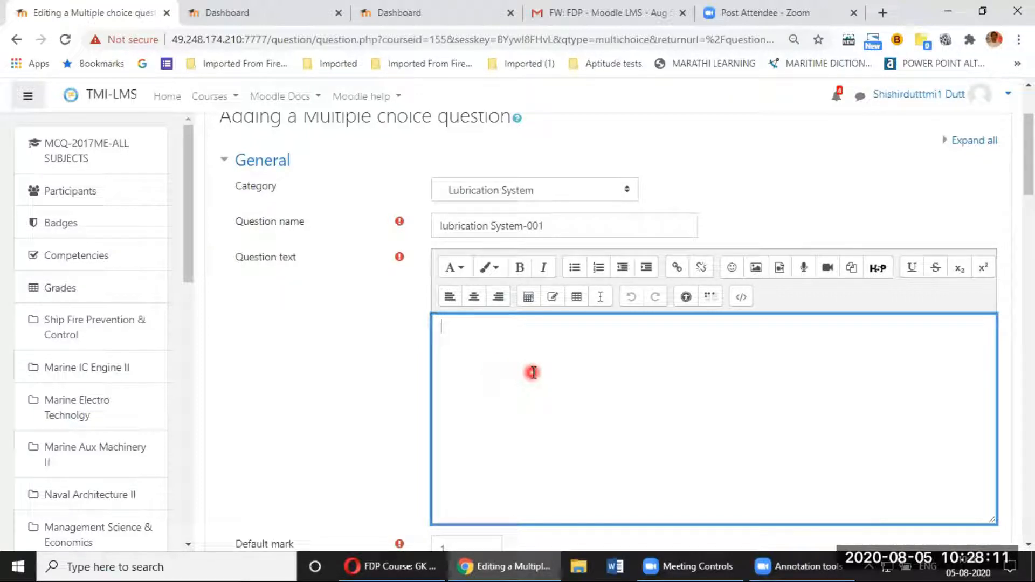
type("How many grades of L.O. are ")
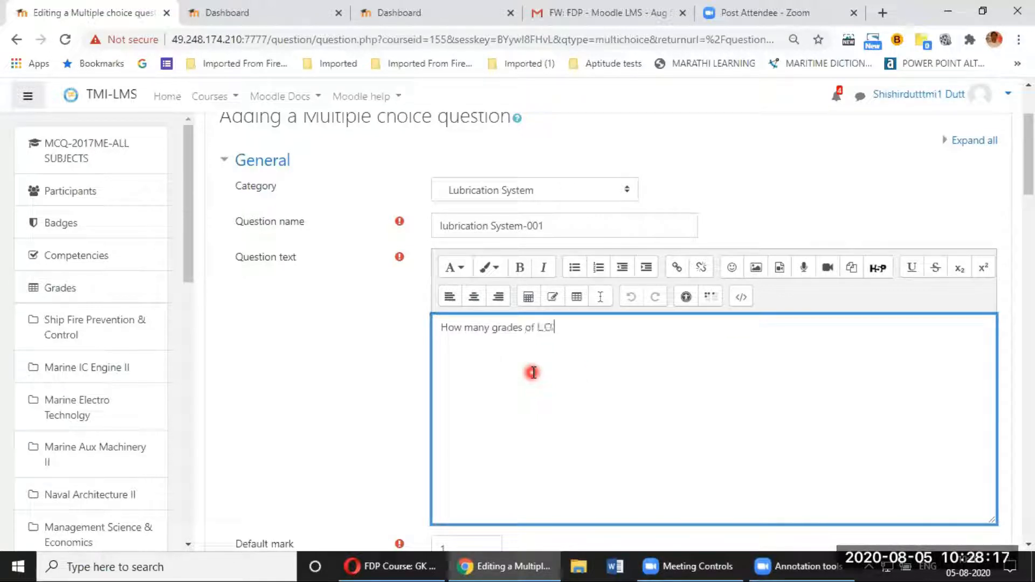
type("used in 2-")
type("stroke cro")
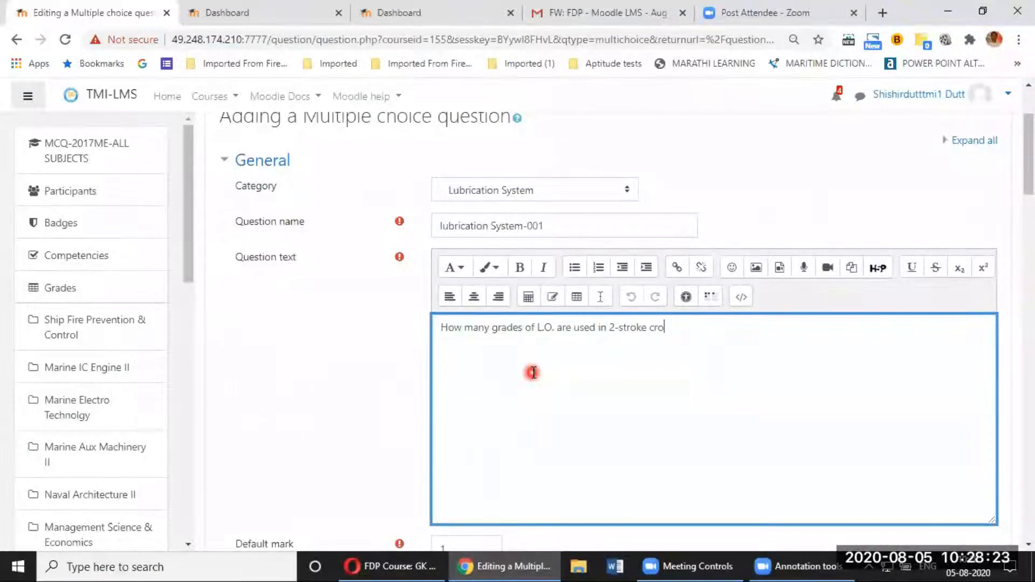
type("sshead type of engine?")
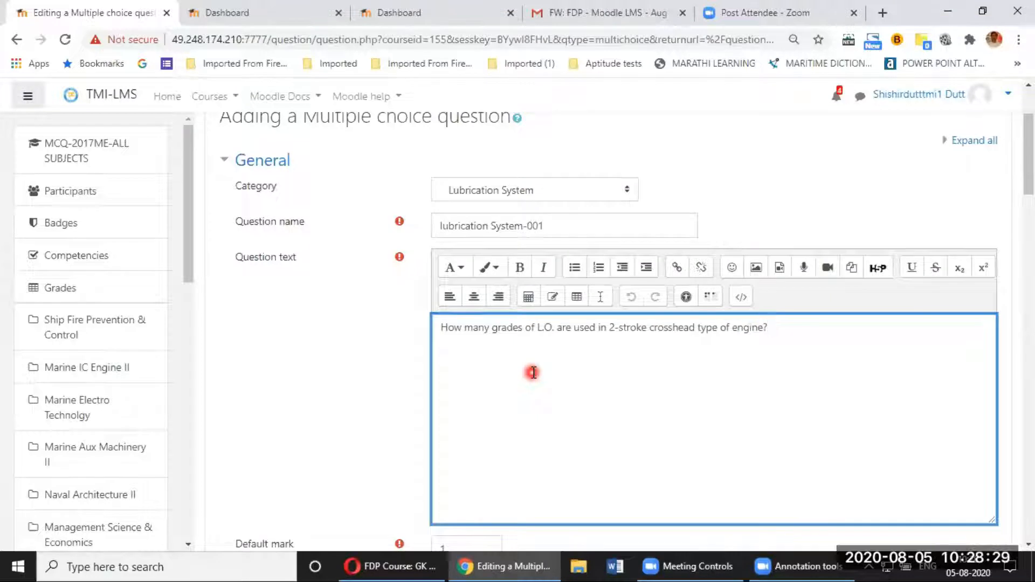
scroll(533, 372, "down", 4)
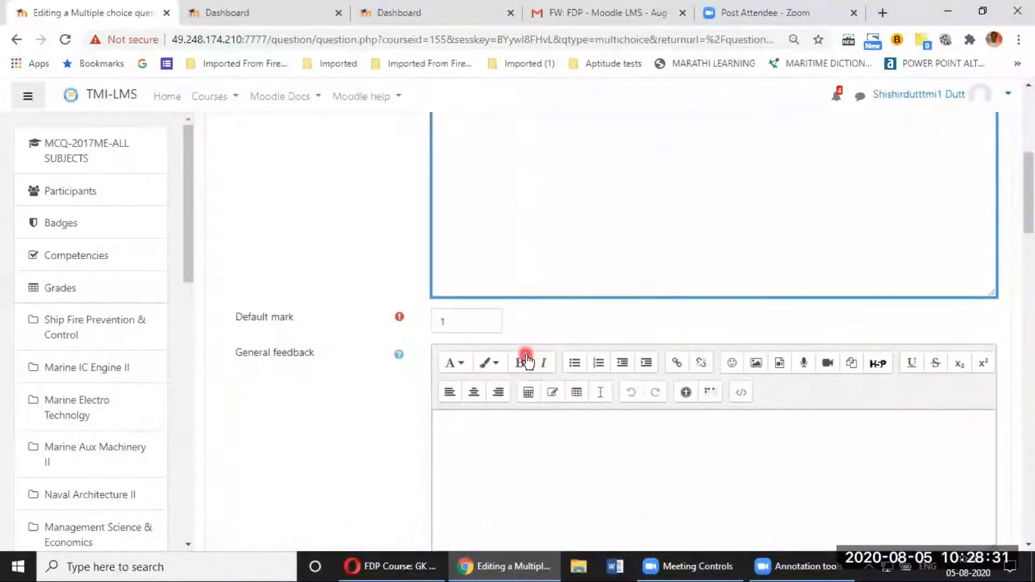
left_click(482, 322)
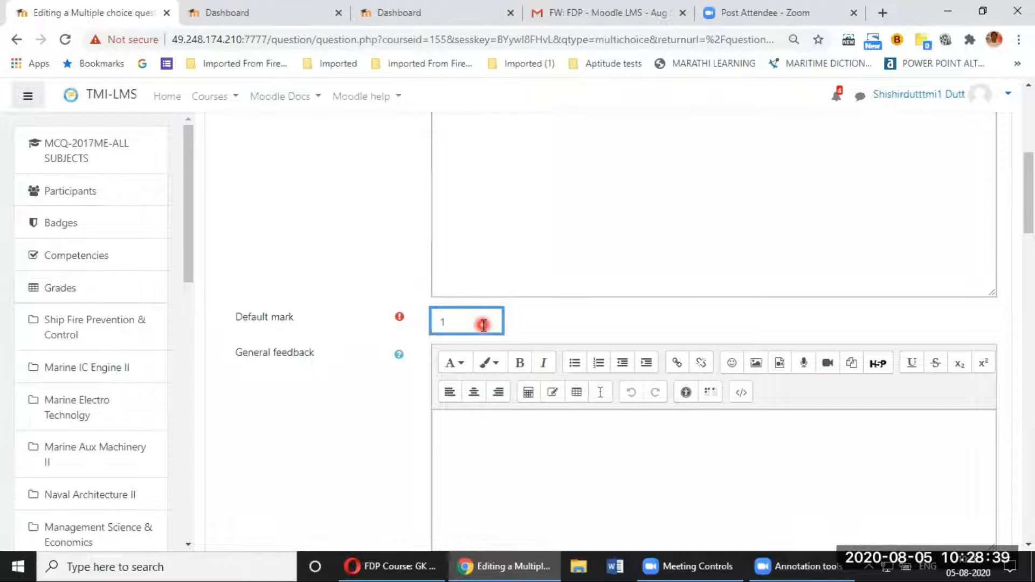
scroll(486, 329, "down", 2)
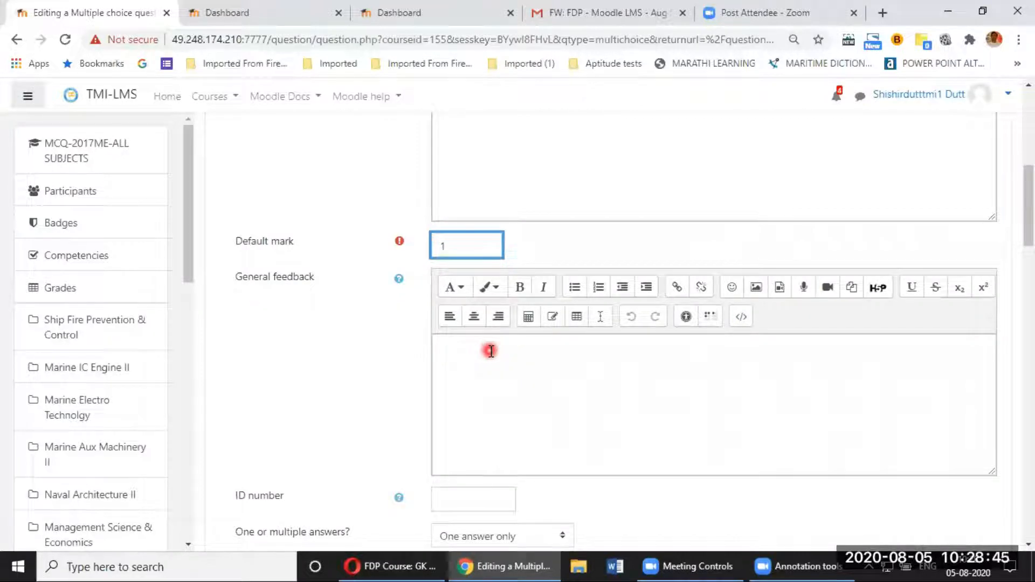
scroll(491, 351, "down", 2)
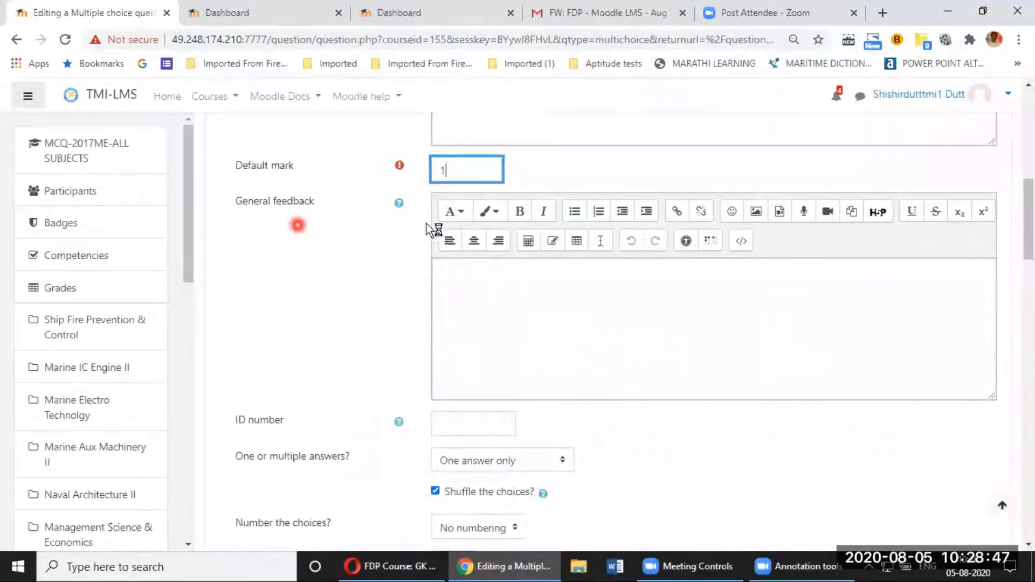
left_click(477, 297)
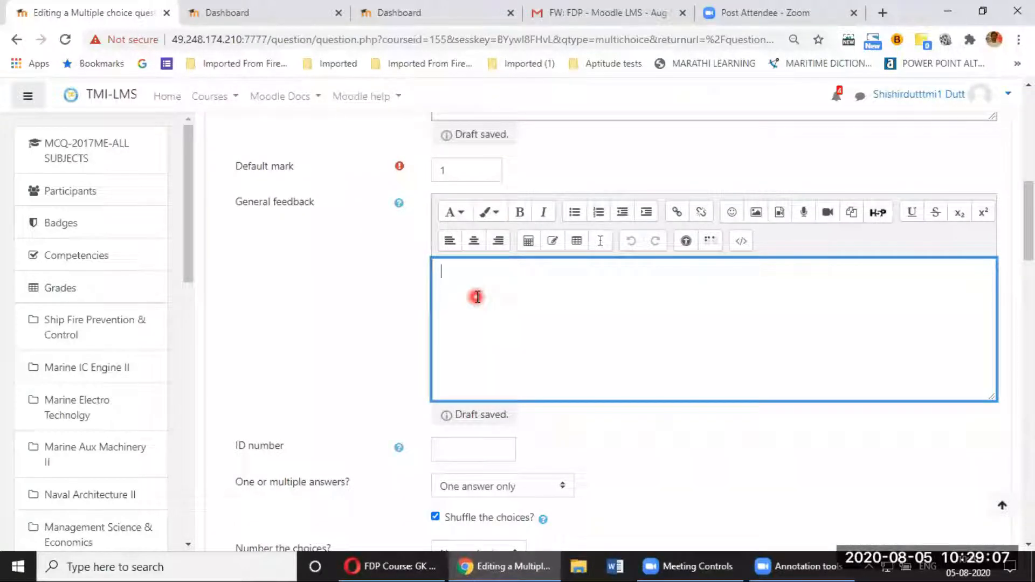
scroll(477, 297, "down", 3)
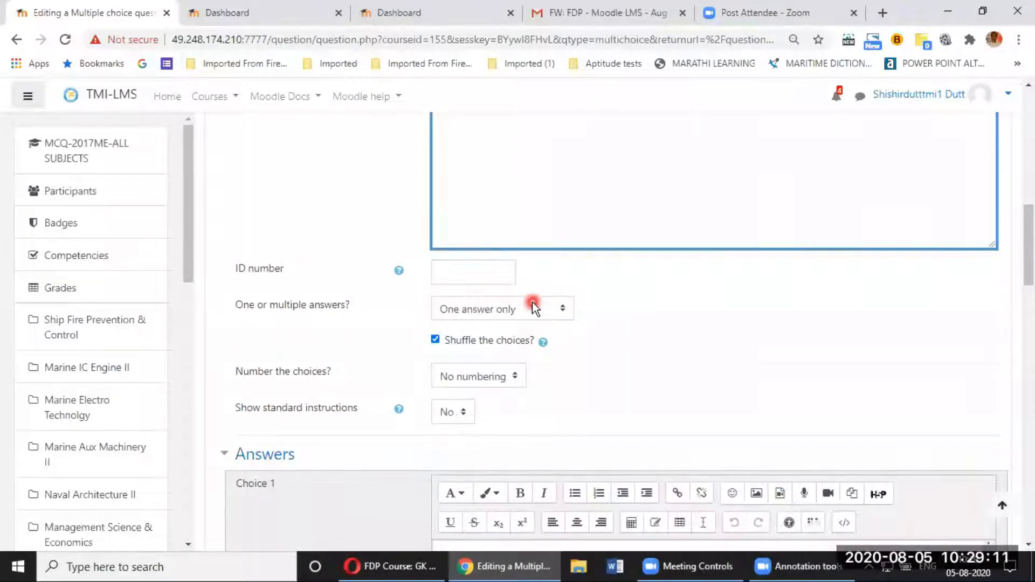
scroll(532, 302, "down", 2)
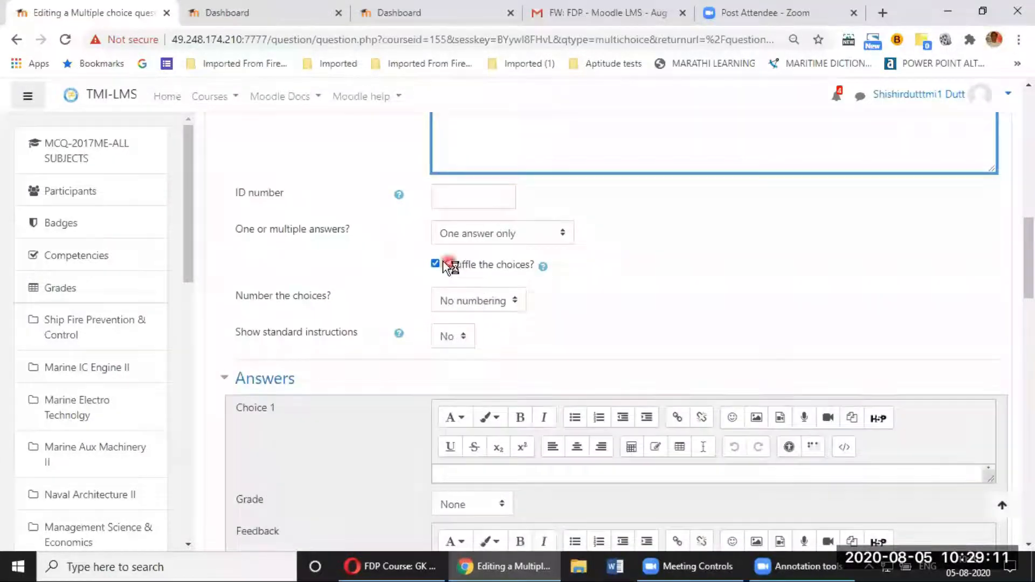
left_click(487, 239)
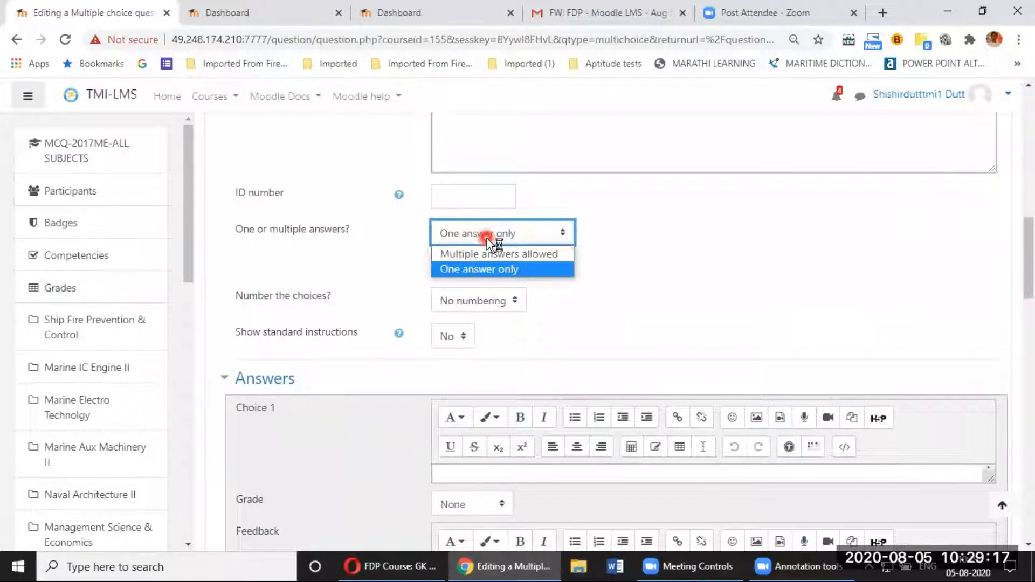
left_click(494, 269)
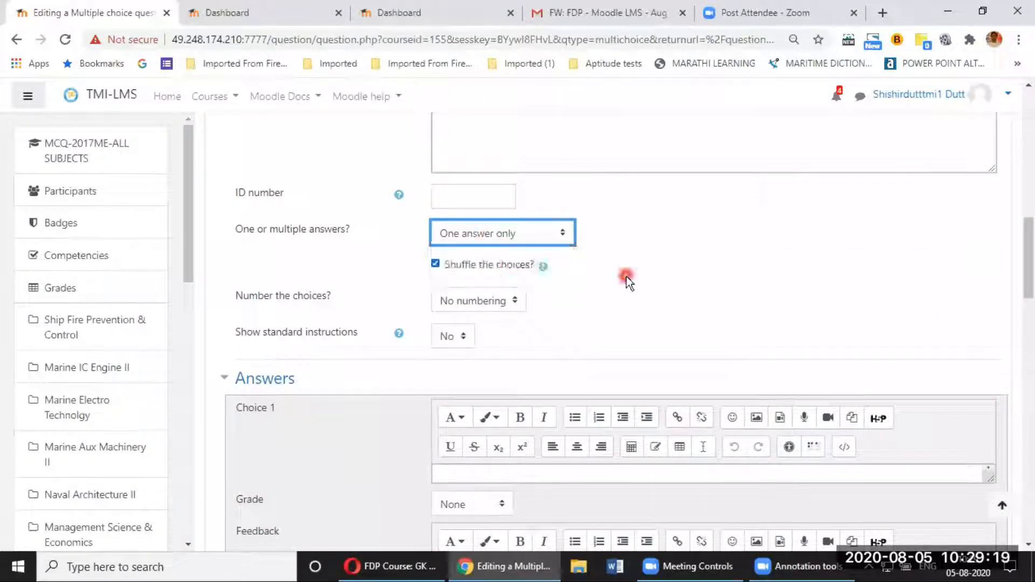
scroll(628, 279, "down", 3)
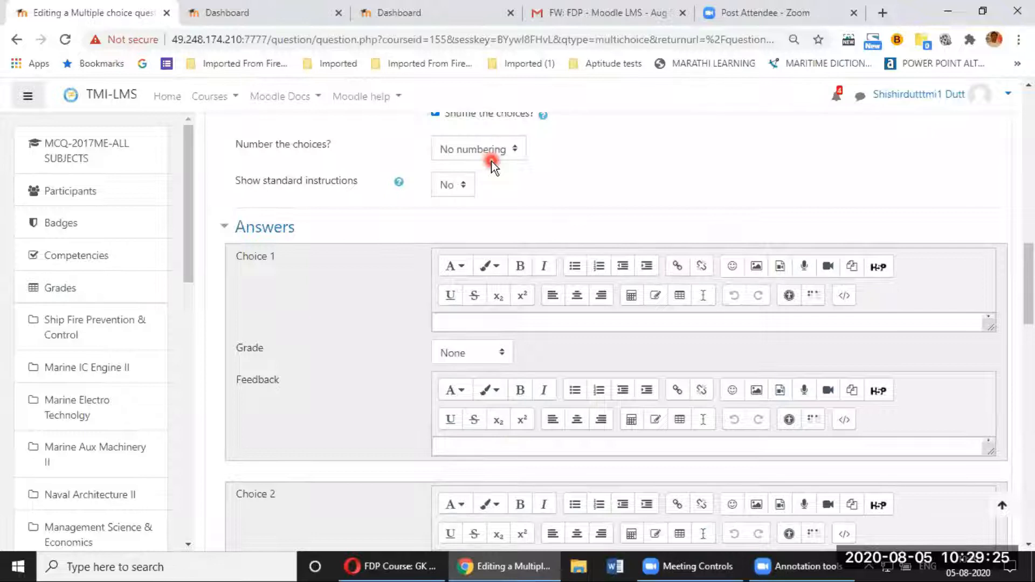
scroll(431, 188, "up", 2)
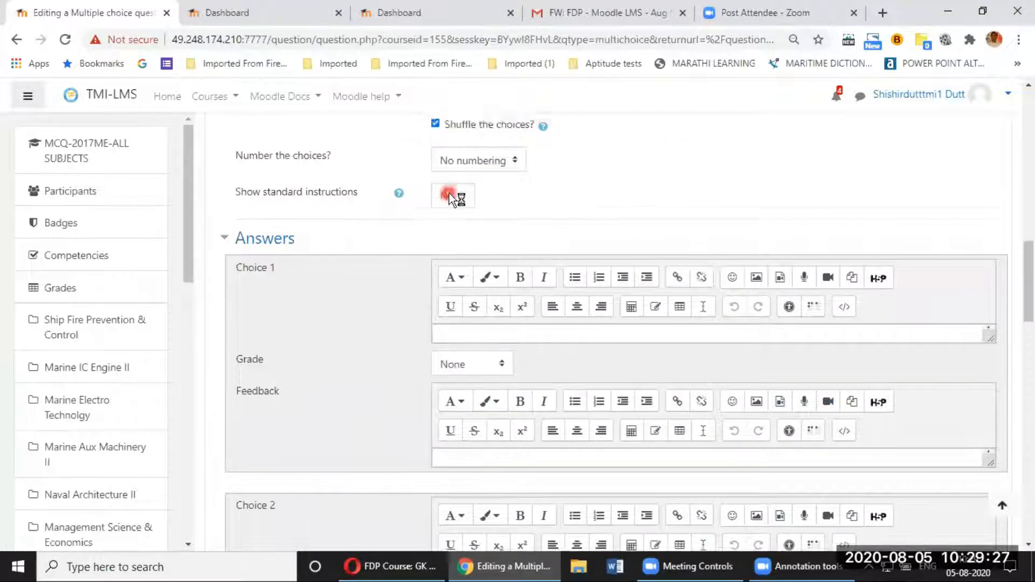
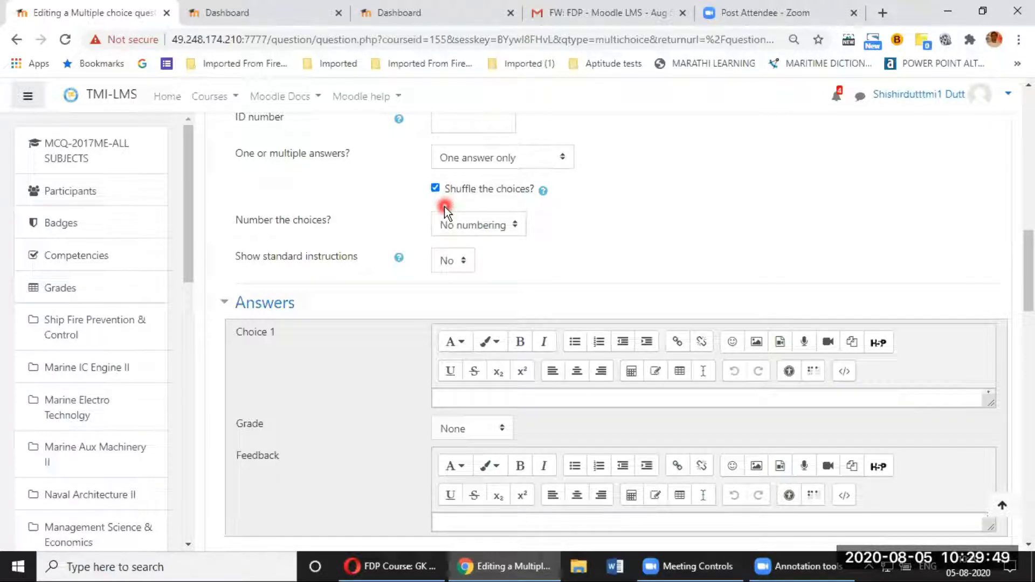
Step: Enter '1 type' as the first answer choice, correcting the initially typed '1 grade'
scroll(618, 259, "down", 1)
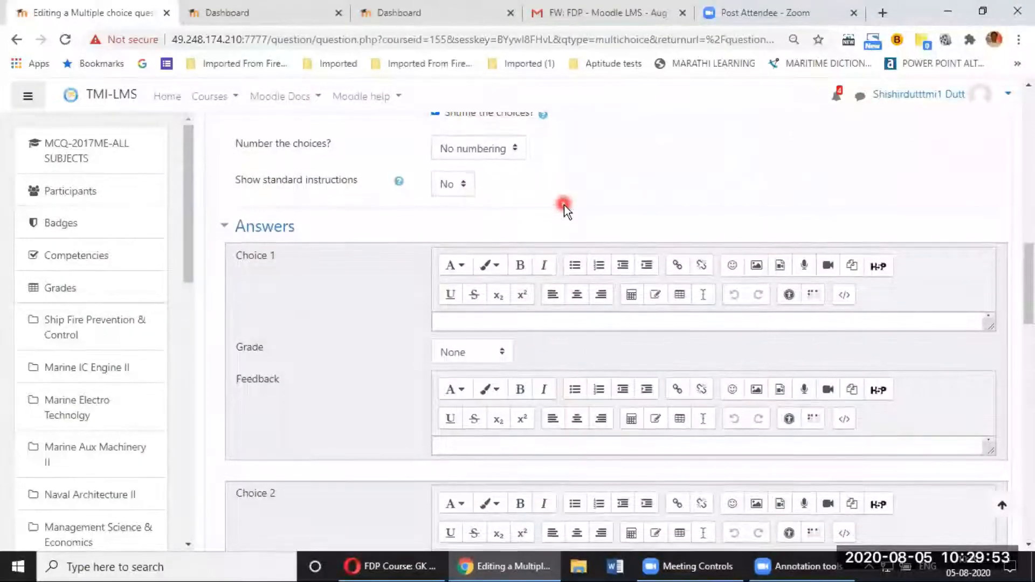
scroll(564, 206, "down", 2)
scroll(565, 208, "up", 1)
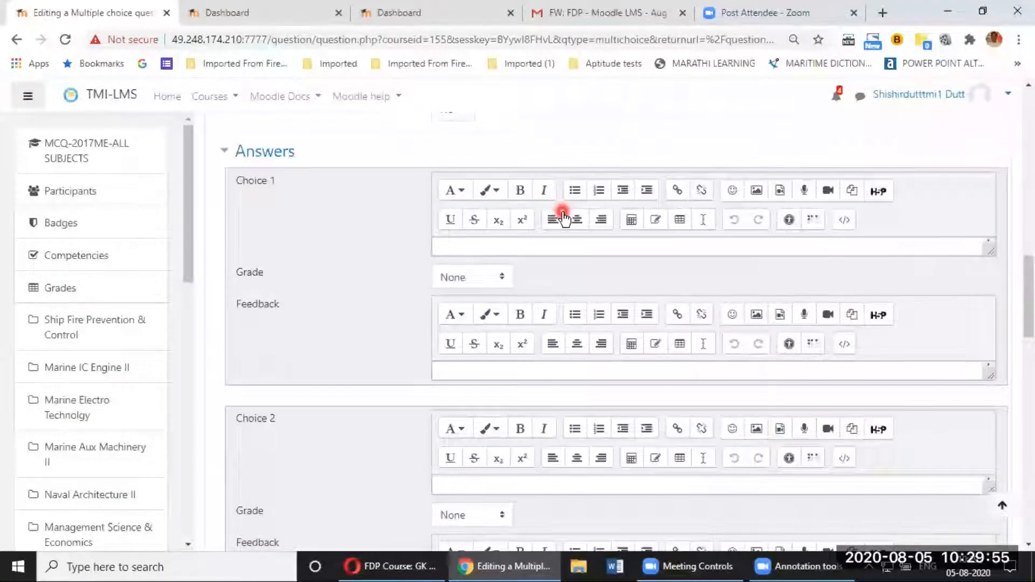
left_click(561, 244)
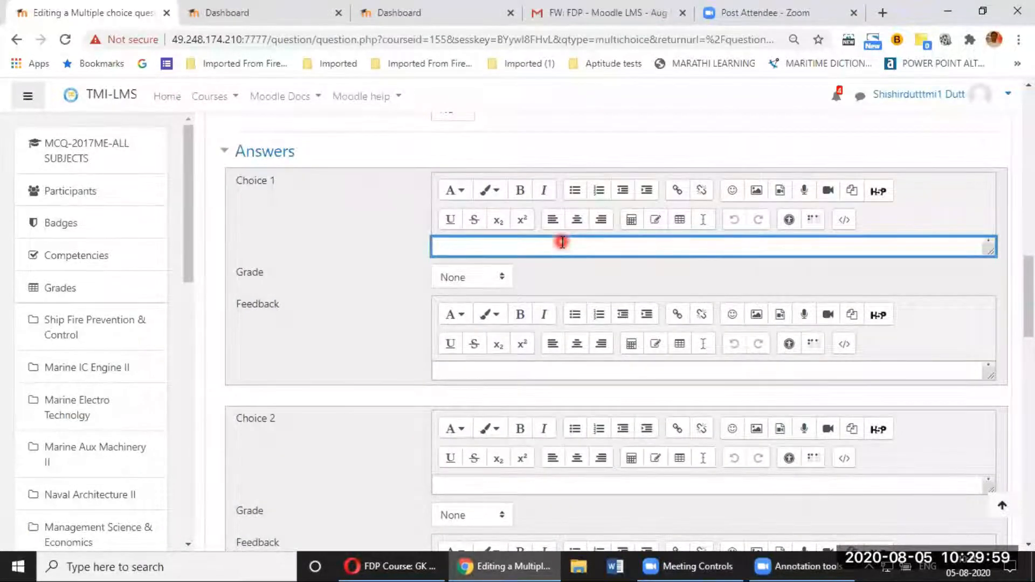
type("1 grade")
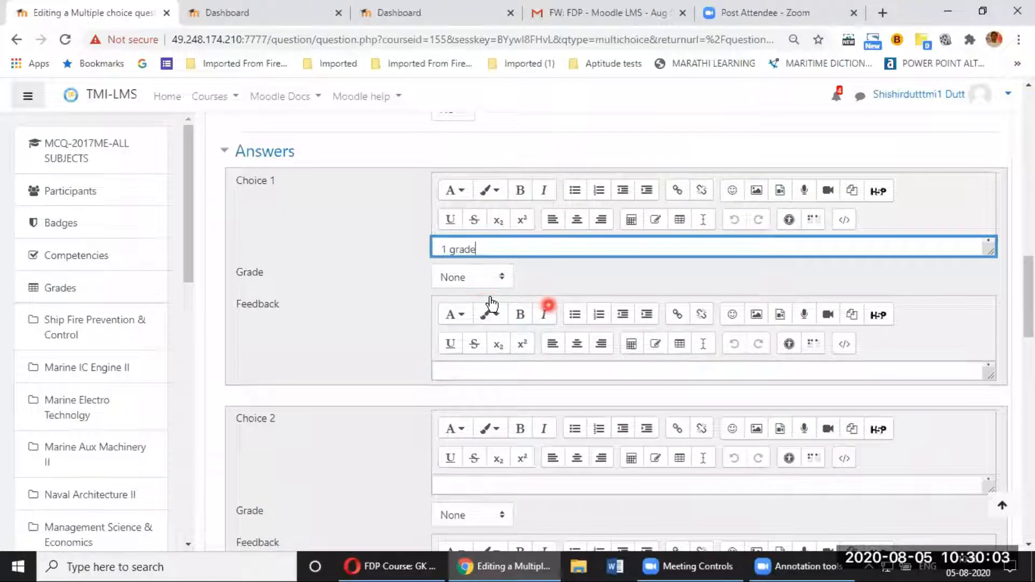
left_click(322, 336)
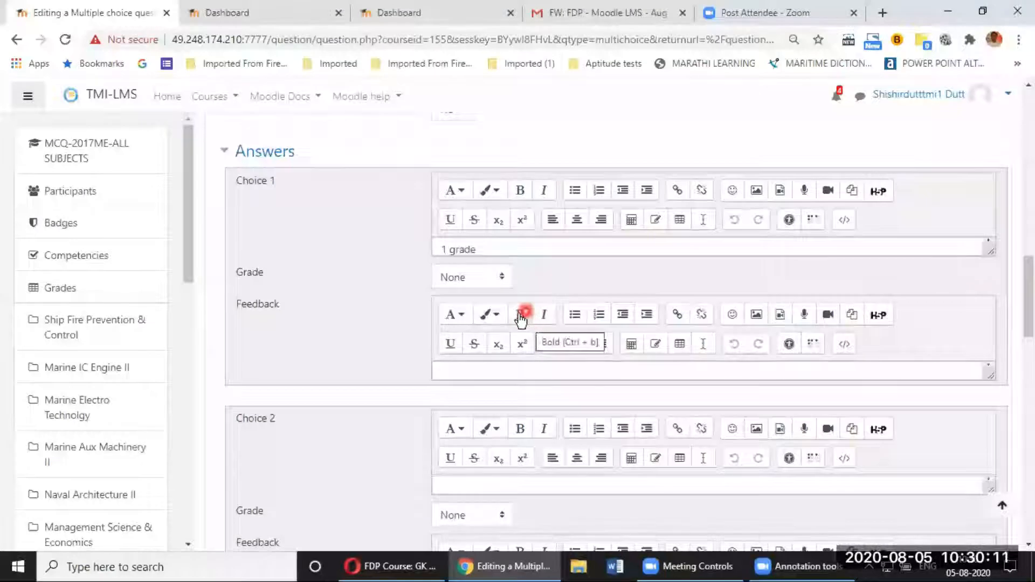
left_click(524, 248)
key("BackSpace")
key("BackSpace")
key("BackSpace")
key("BackSpace")
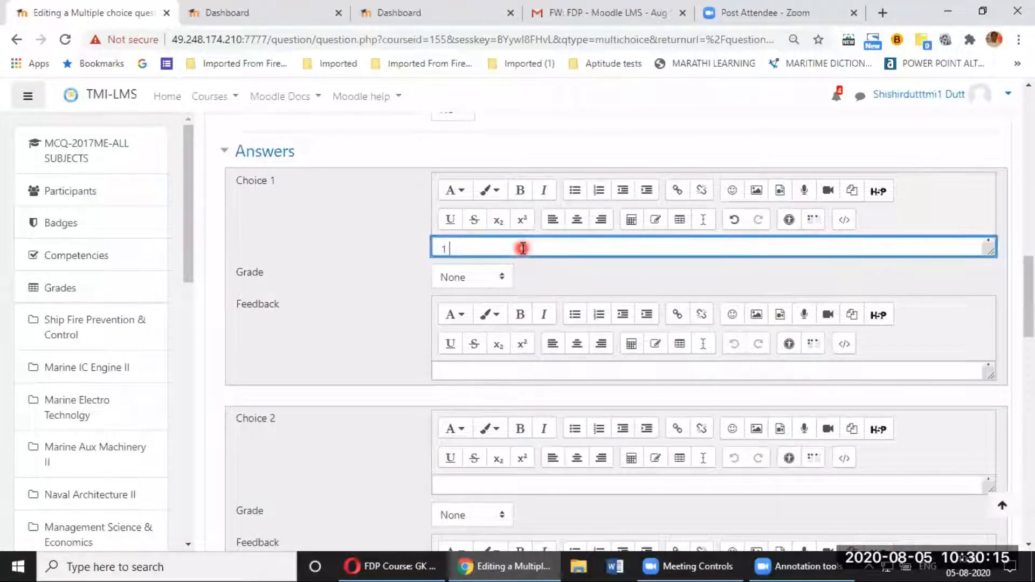
type("type")
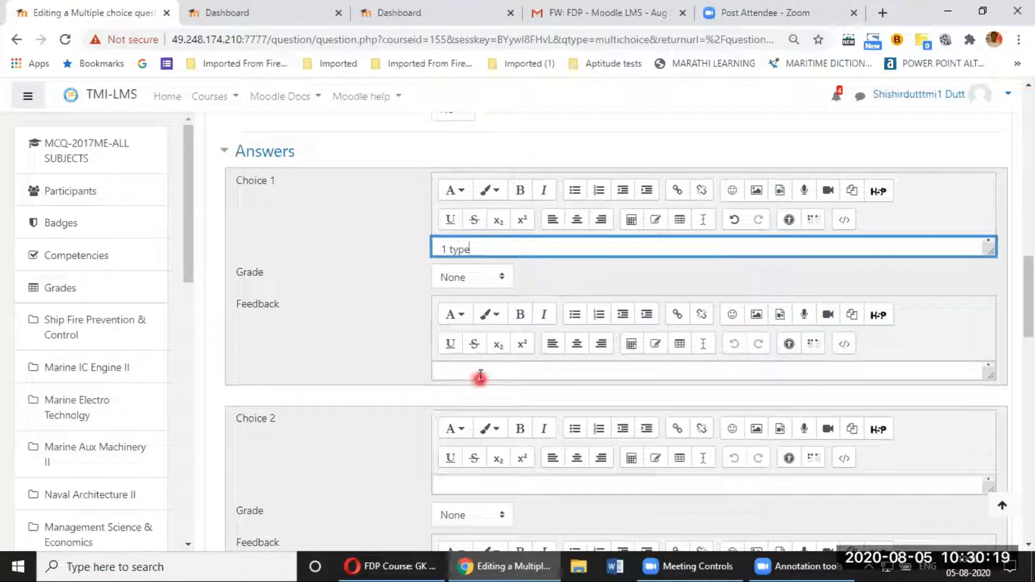
left_click(380, 357)
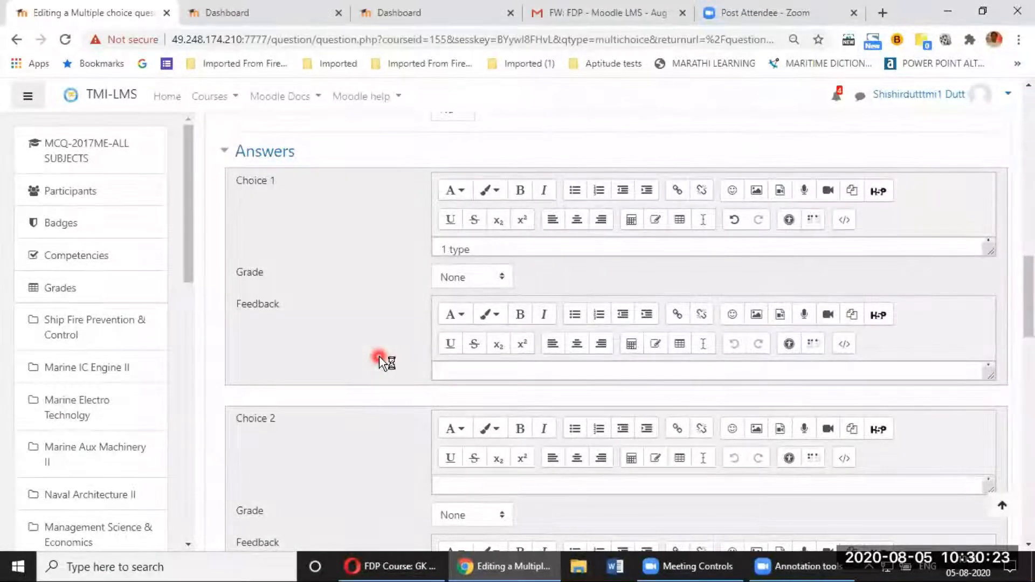
scroll(379, 357, "down", 3)
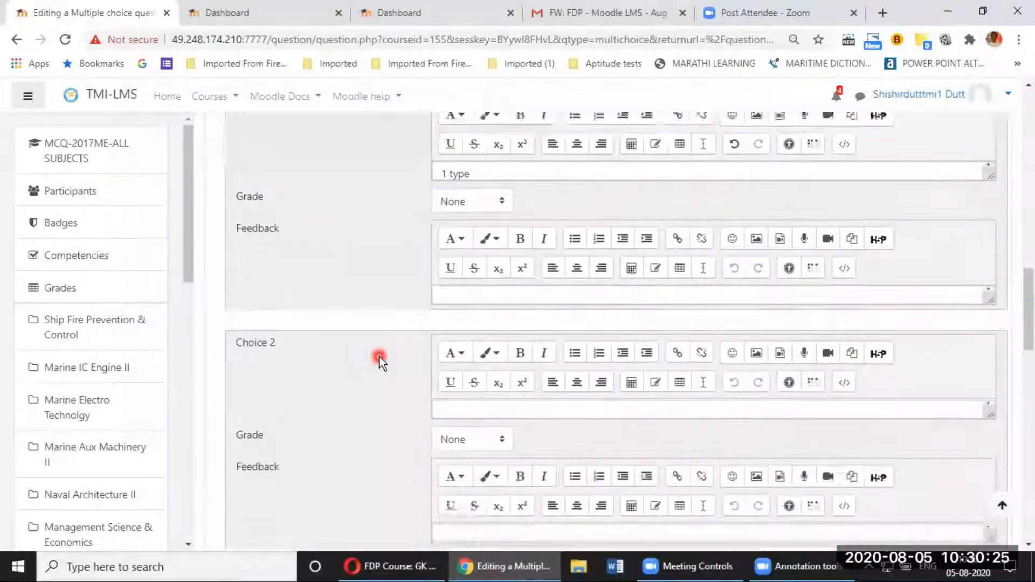
scroll(404, 341, "up", 1)
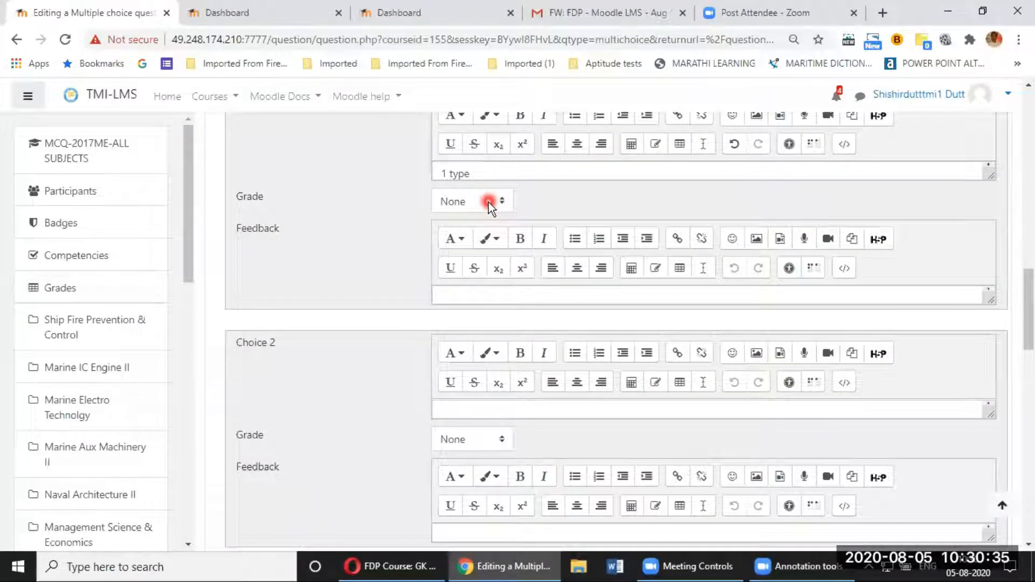
Step: Enter '2 types' as the second answer choice and grade it 100%
scroll(490, 226, "down", 1)
scroll(478, 280, "down", 1)
left_click(468, 261)
type("2")
type(" ty")
type("ed")
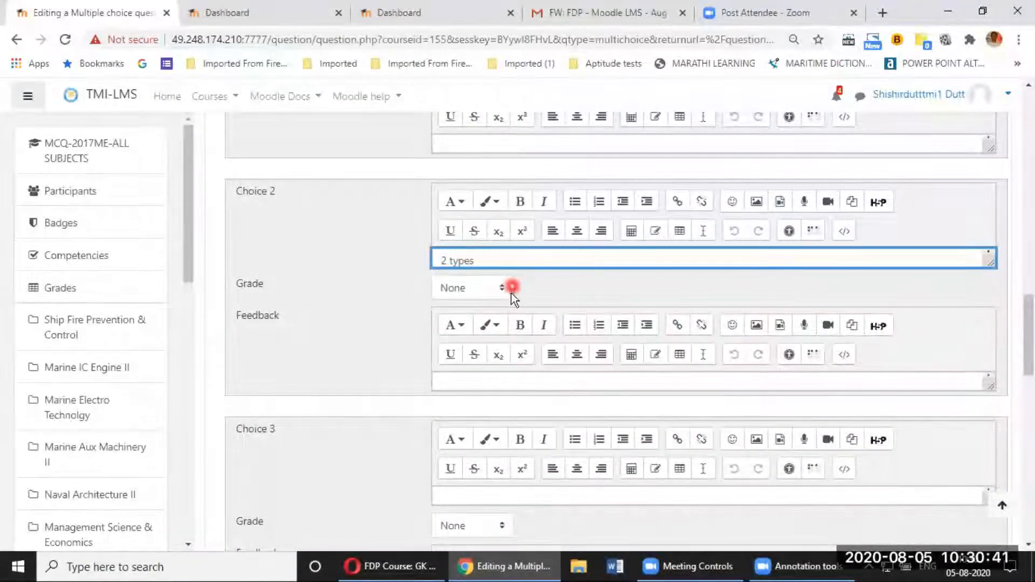
left_click(494, 290)
scroll(468, 123, "up", 1)
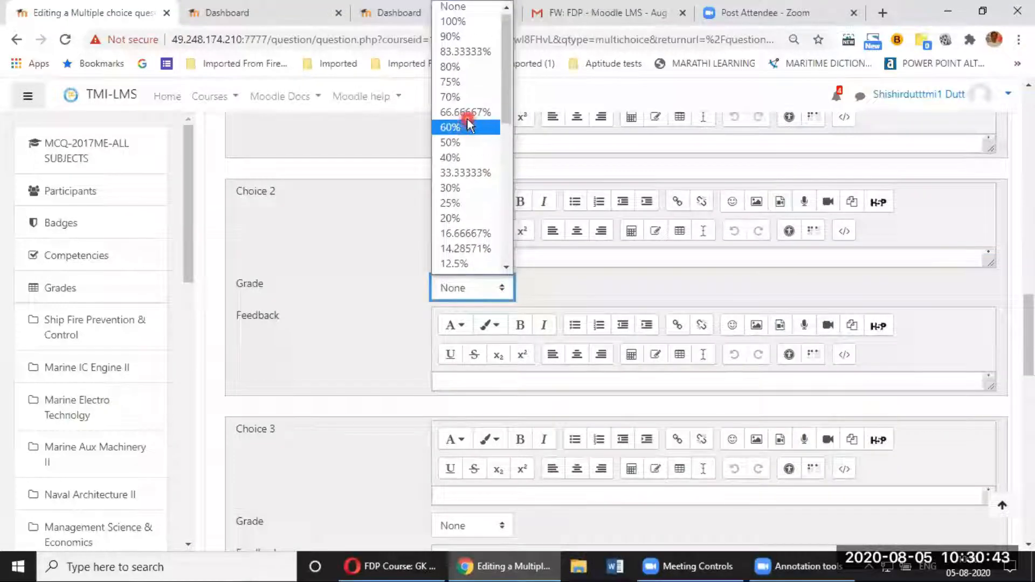
scroll(352, 178, "up", 1)
scroll(356, 189, "up", 5)
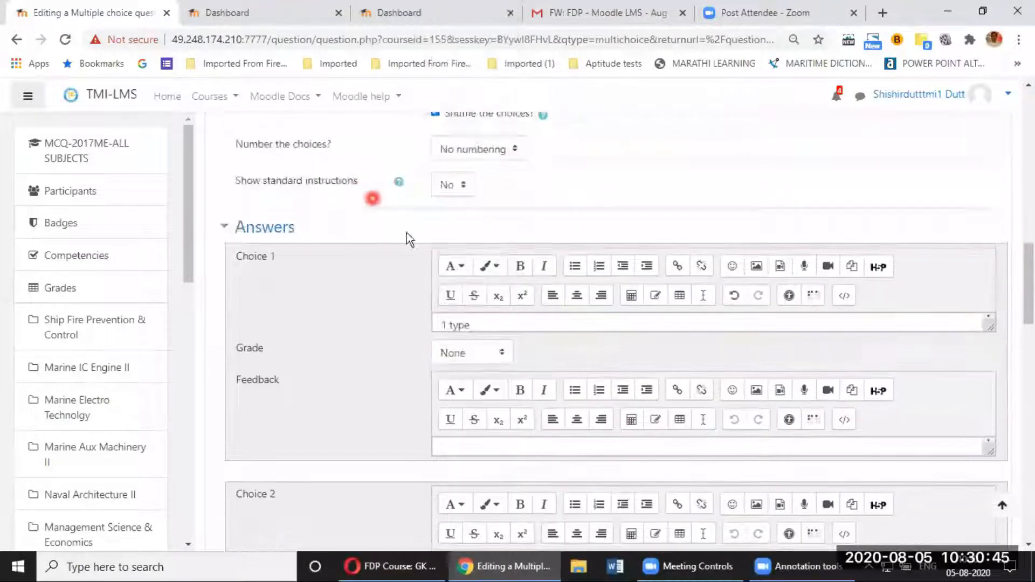
scroll(513, 512, "down", 1)
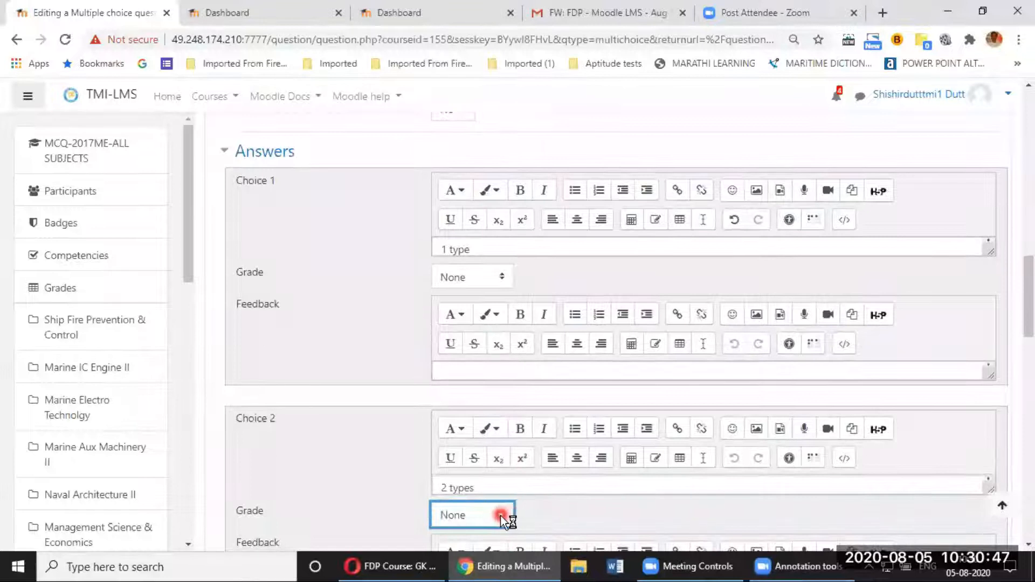
left_click(501, 515)
scroll(501, 227, "down", 1)
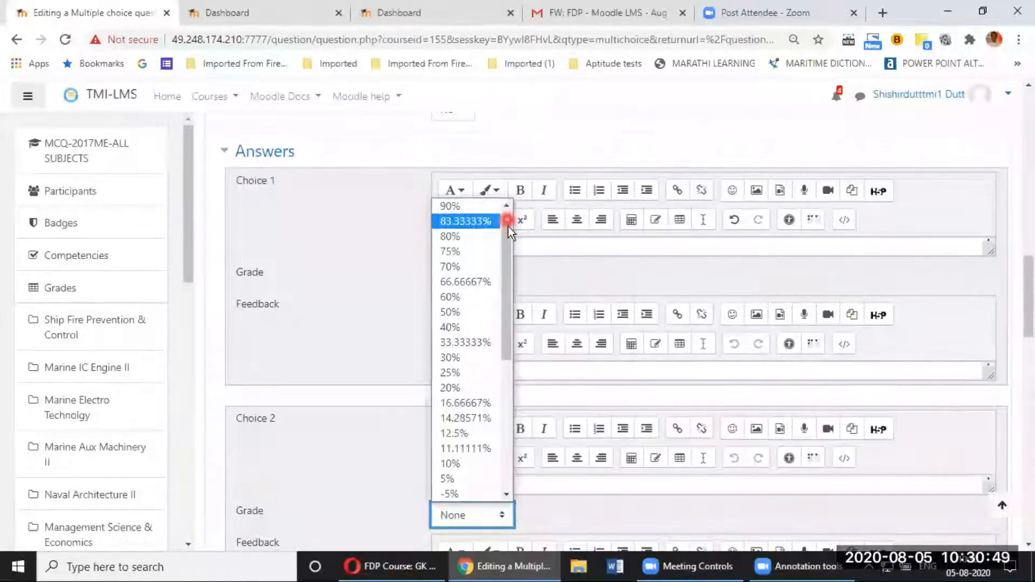
scroll(507, 223, "up", 1)
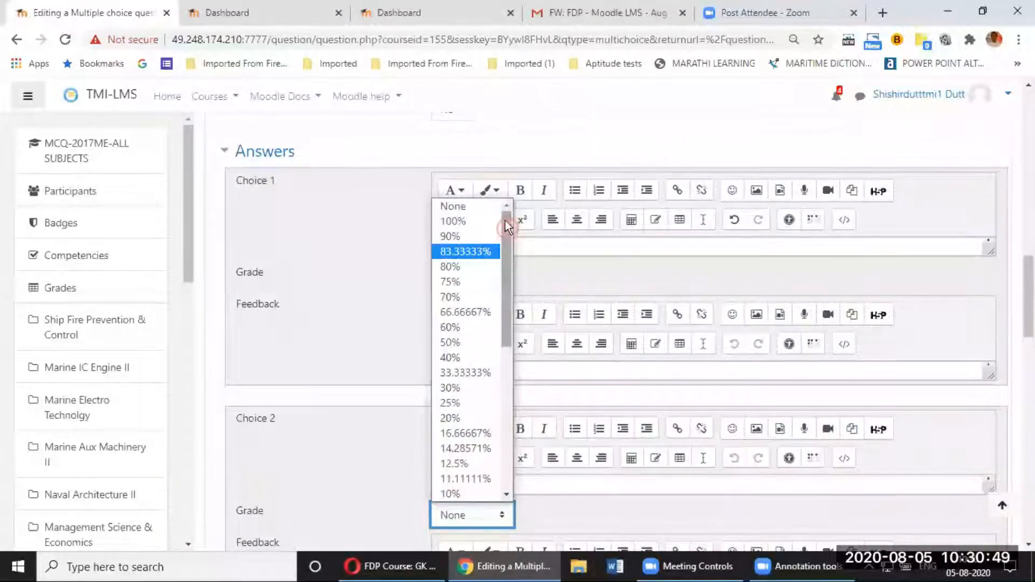
left_click(468, 220)
left_click(354, 484)
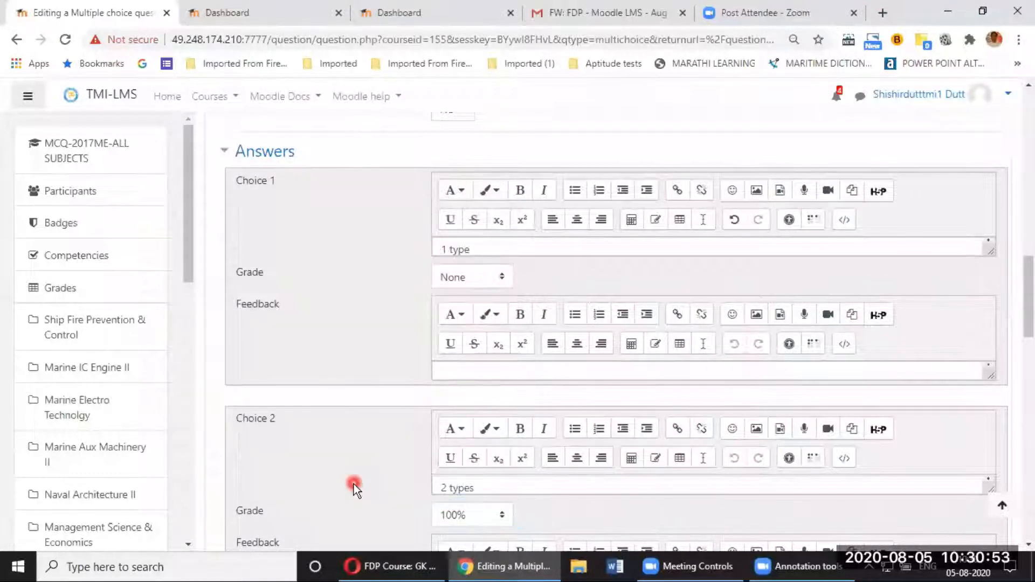
scroll(354, 484, "down", 3)
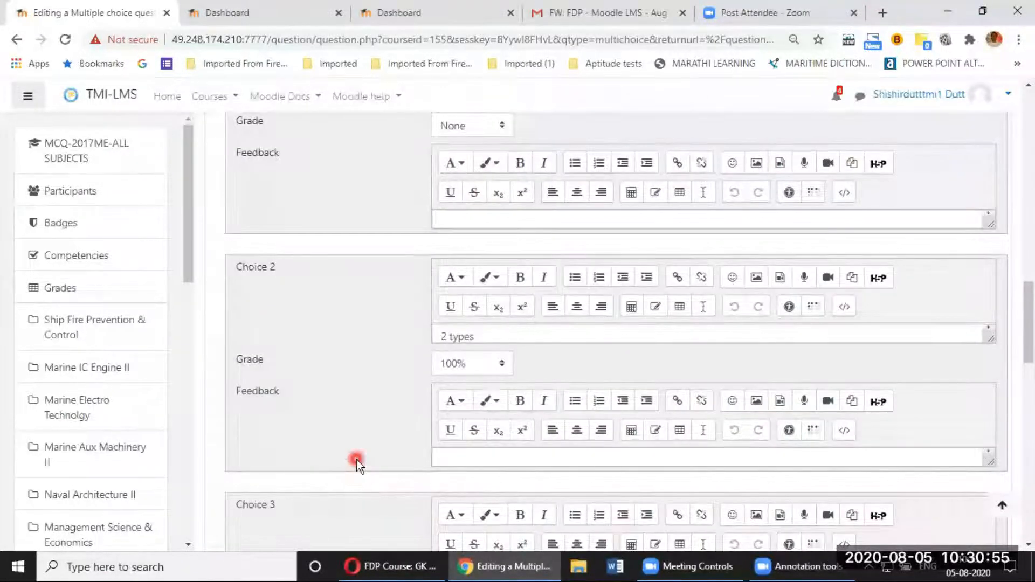
scroll(361, 456, "down", 3)
Step: Give the second answer choice the feedback 'Bravo!!'
left_click(489, 312)
type("Brave")
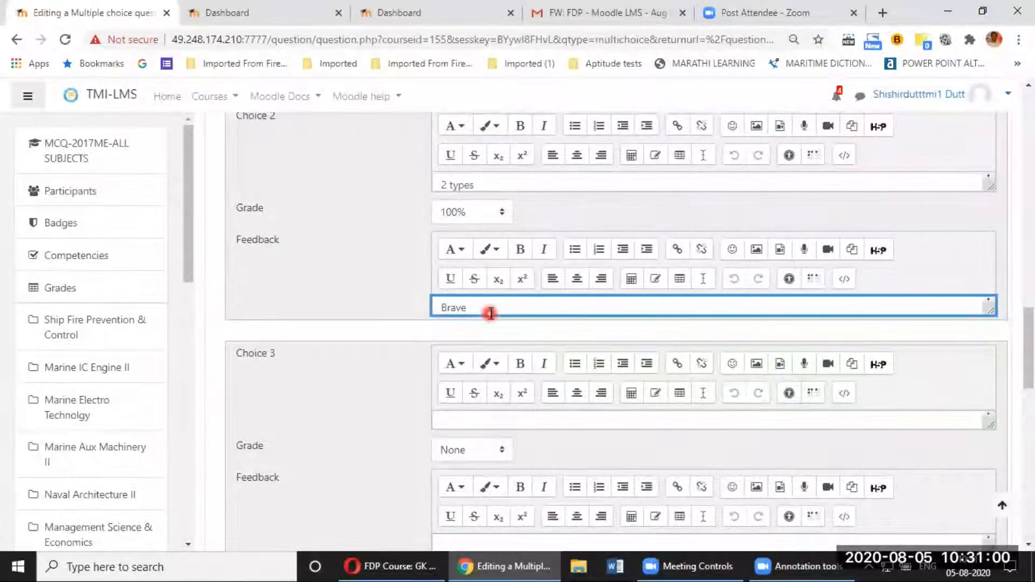
key("BackSpace")
type("o!!")
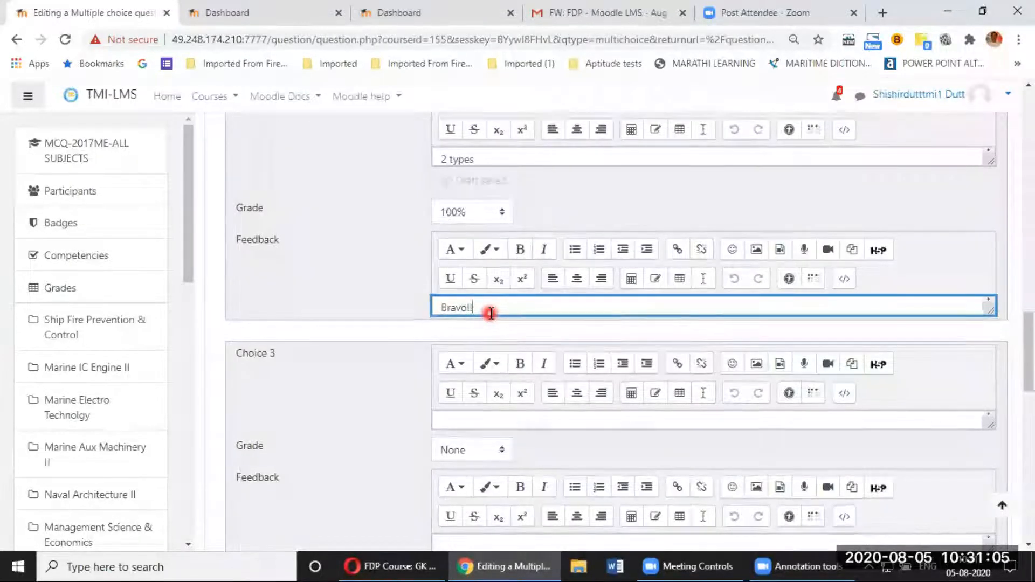
scroll(491, 334, "down", 1)
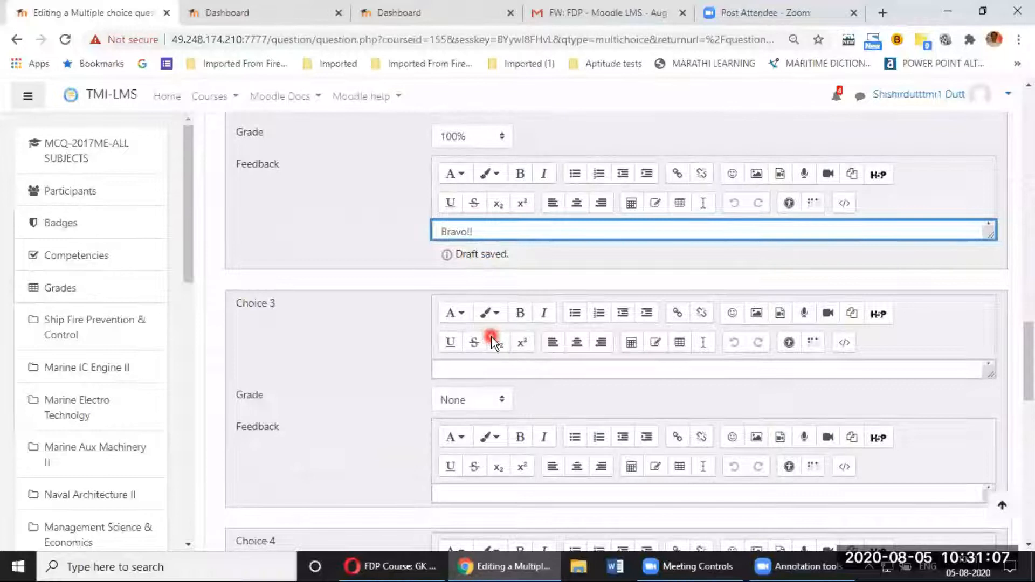
scroll(472, 305, "down", 1)
Step: Enter '3 types' as the third answer choice
left_click(471, 298)
type("3 types")
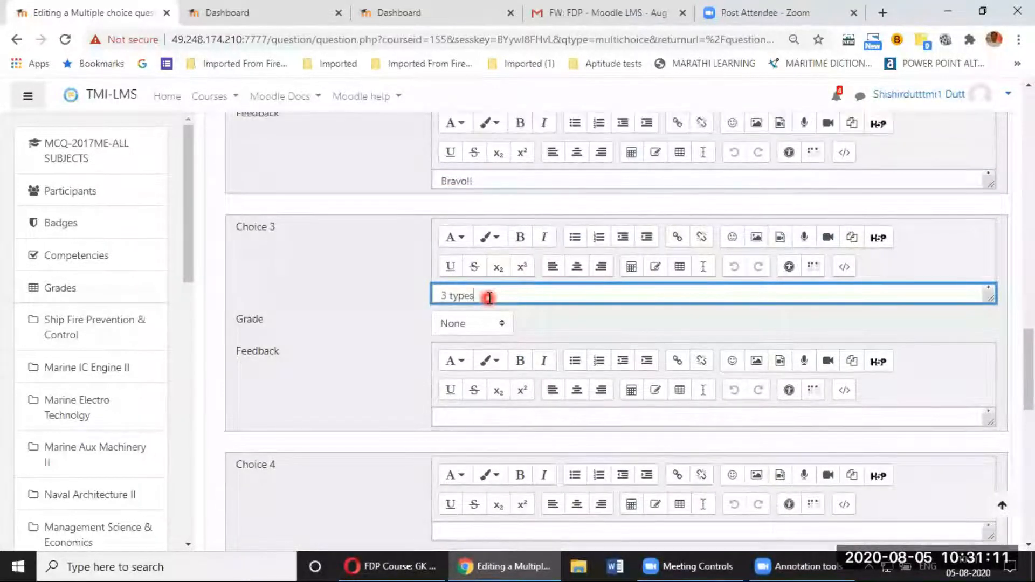
left_click(396, 418)
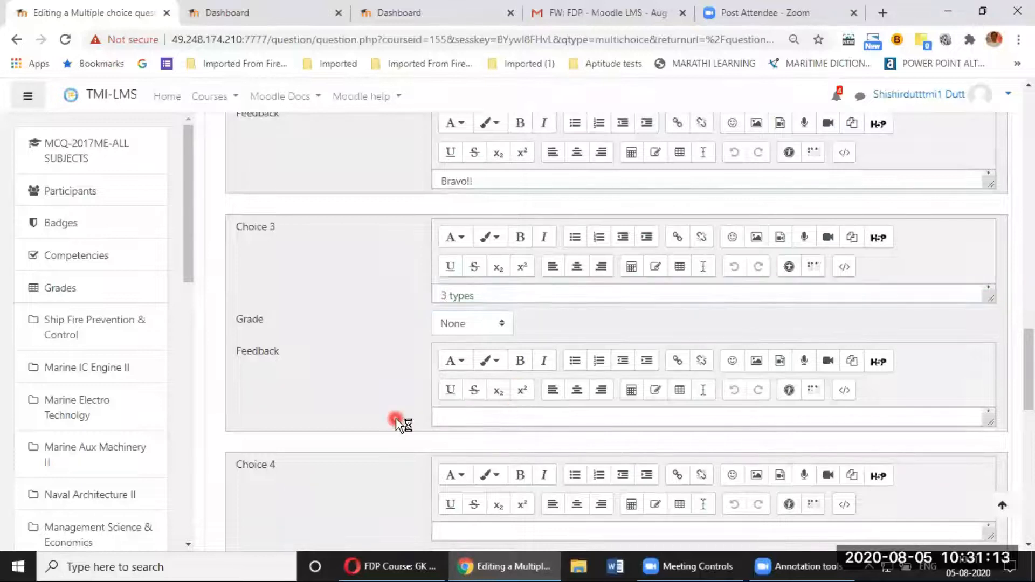
Step: Save the question 'lubrication System-001' to the Lubrication System question bank
scroll(396, 419, "down", 5)
scroll(396, 420, "down", 3)
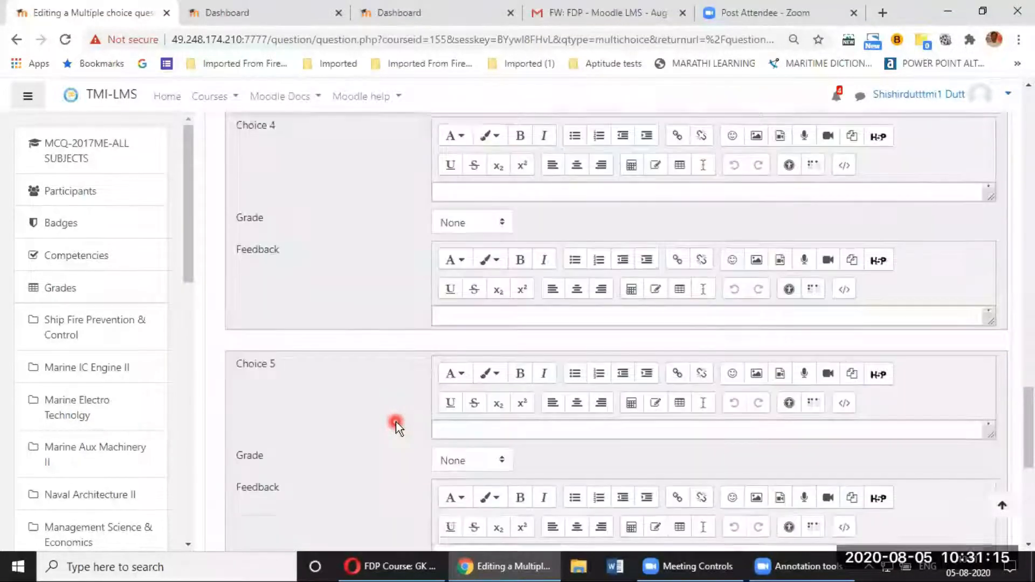
scroll(413, 427, "down", 3)
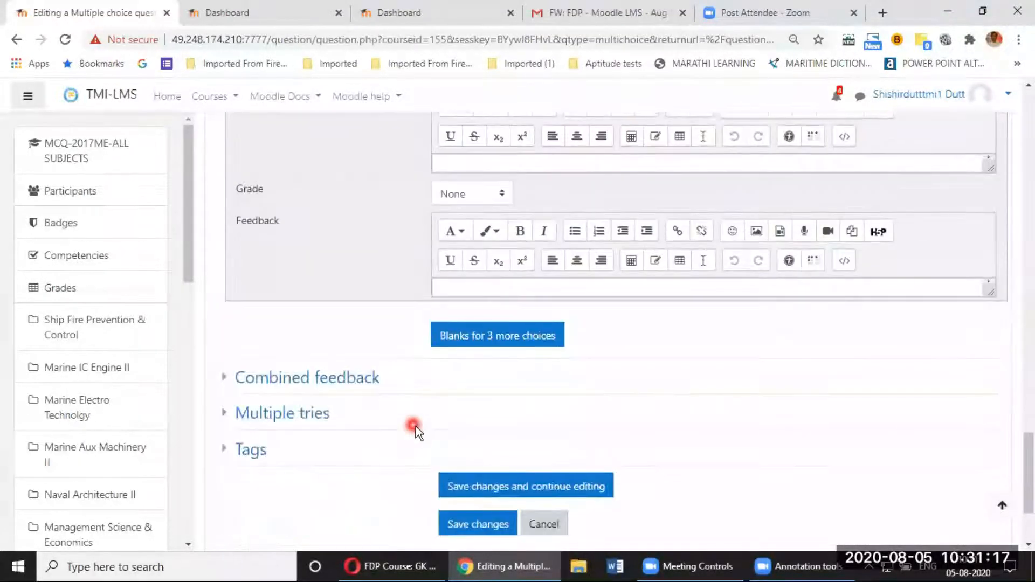
scroll(417, 426, "down", 1)
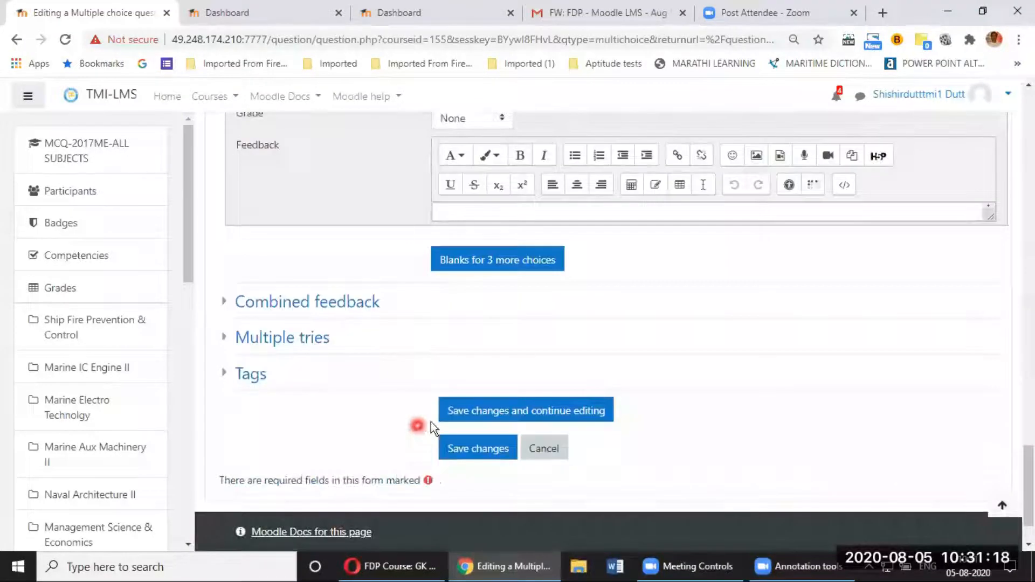
left_click(482, 455)
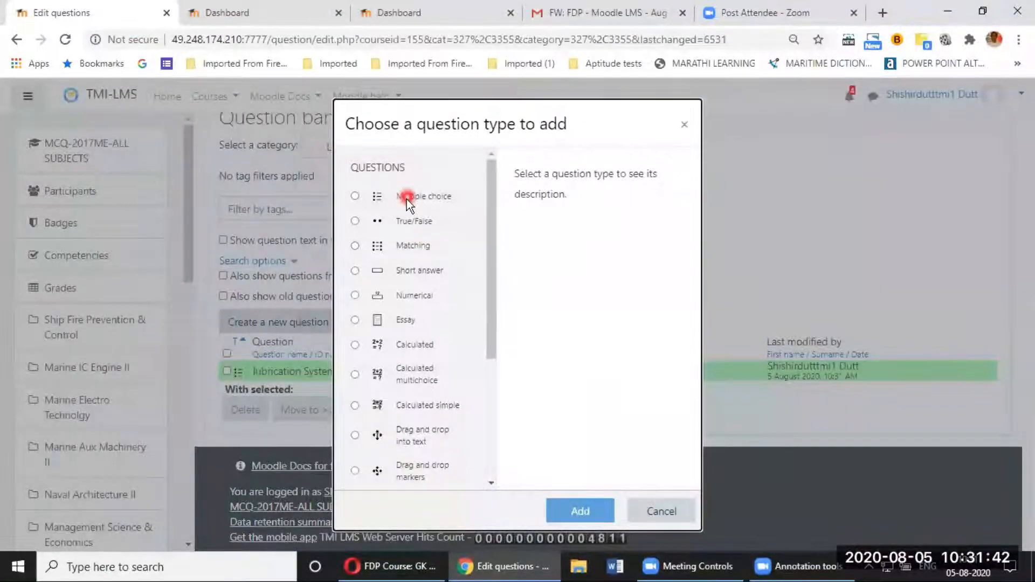
Step: Start another Multiple choice question with its category set to Lubrication System (1)
left_click(406, 197)
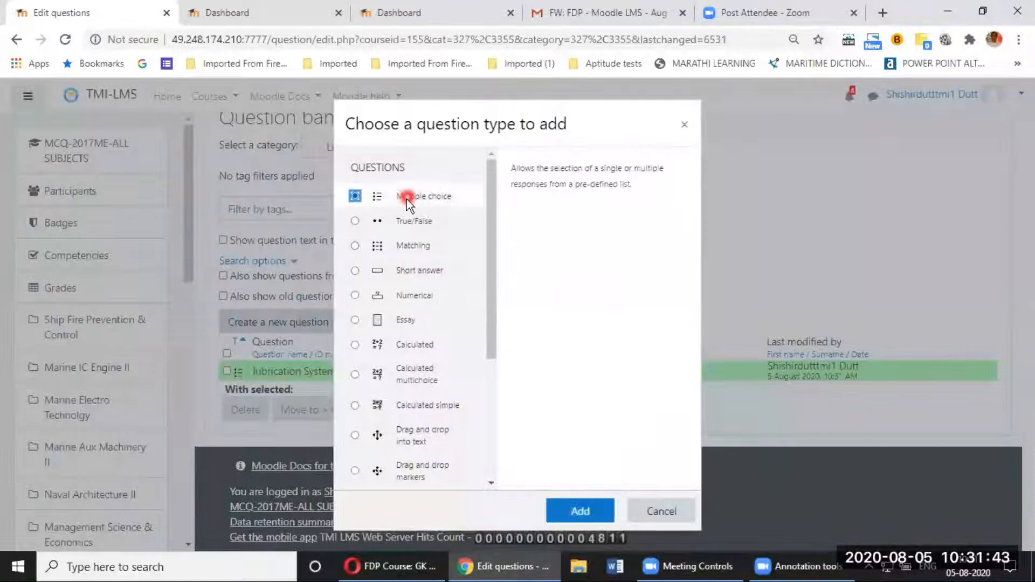
left_click(578, 512)
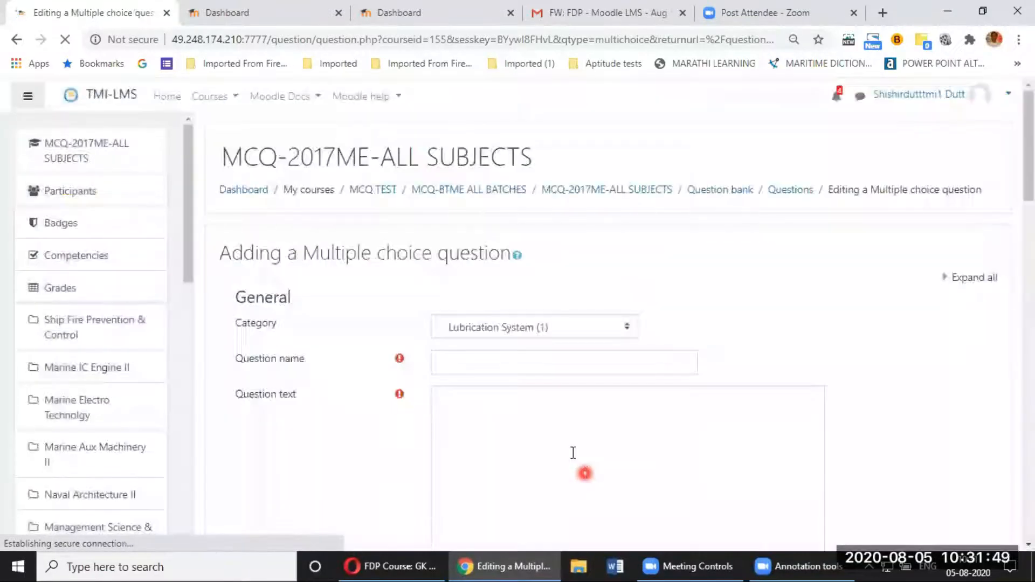
left_click(507, 285)
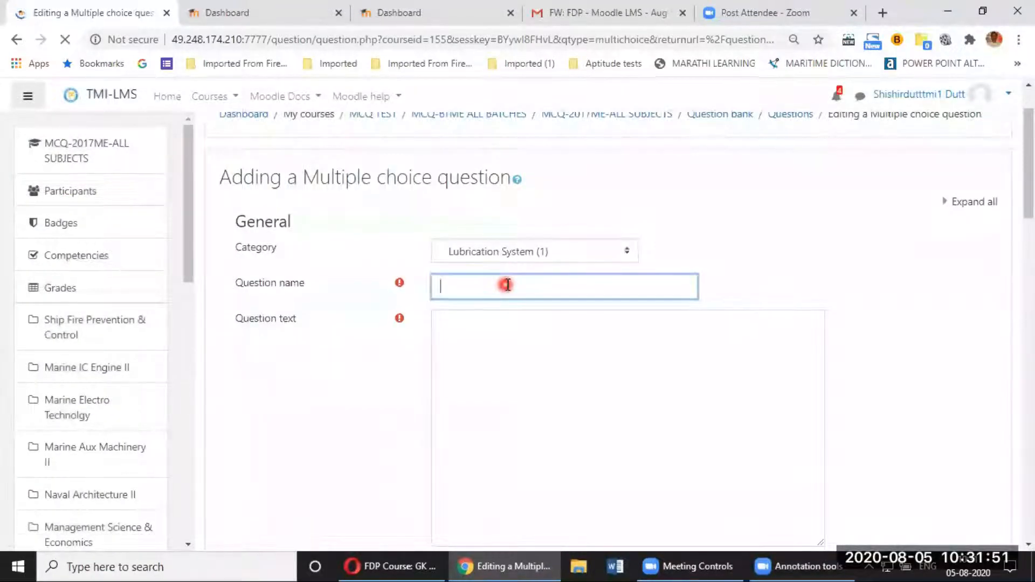
left_click(539, 257)
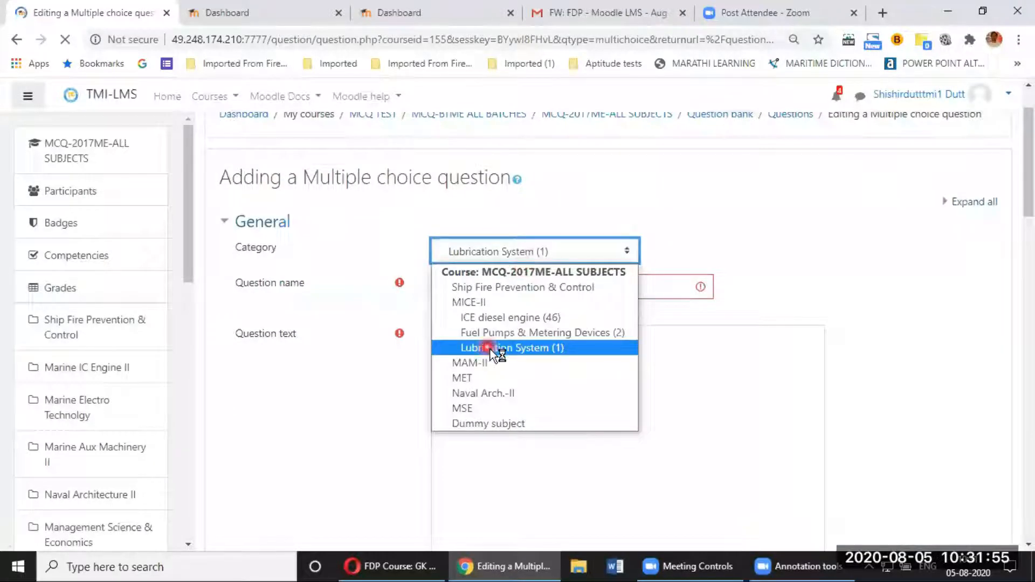
left_click(666, 290)
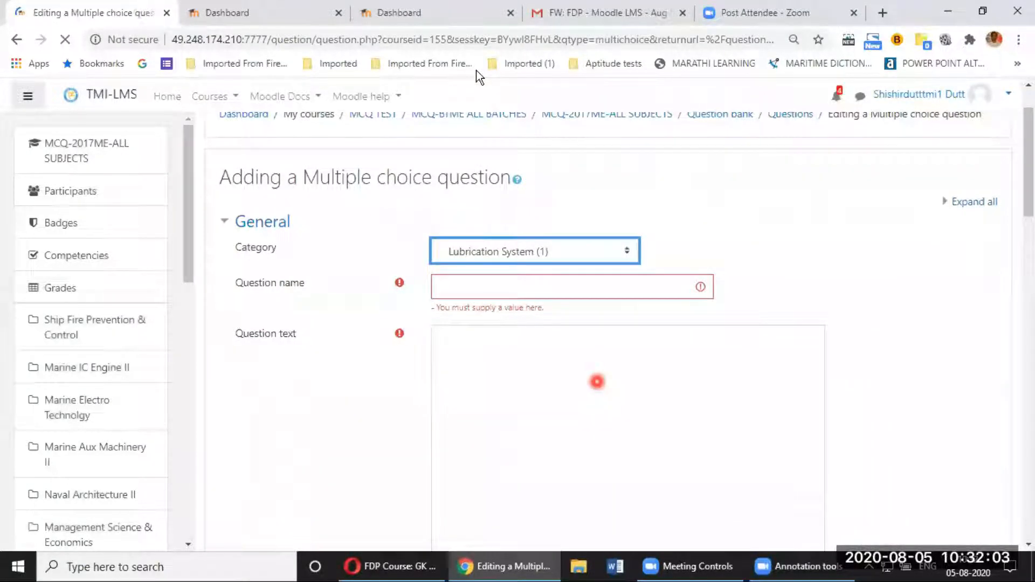
left_click(508, 287)
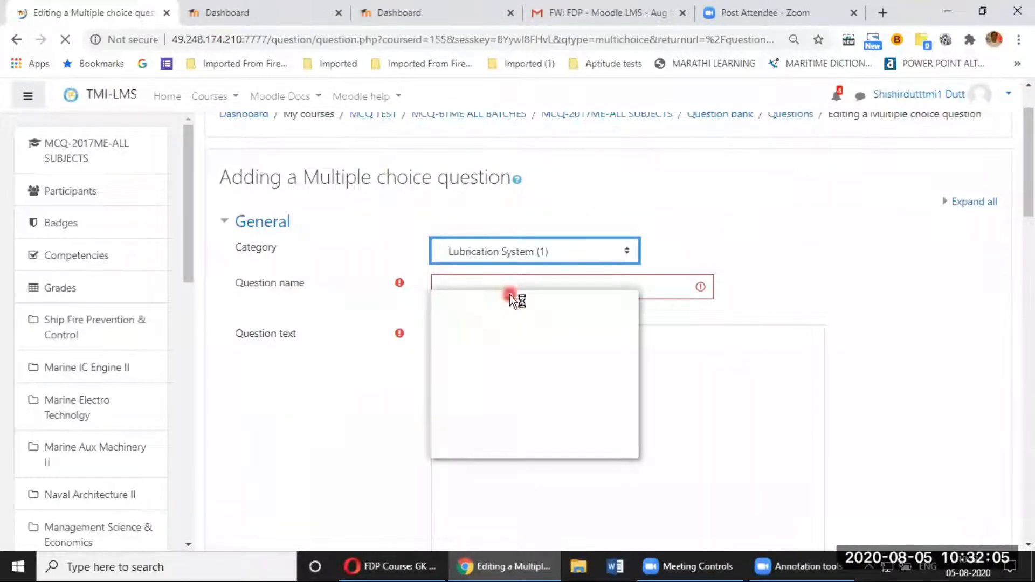
left_click(683, 318)
left_click(613, 315)
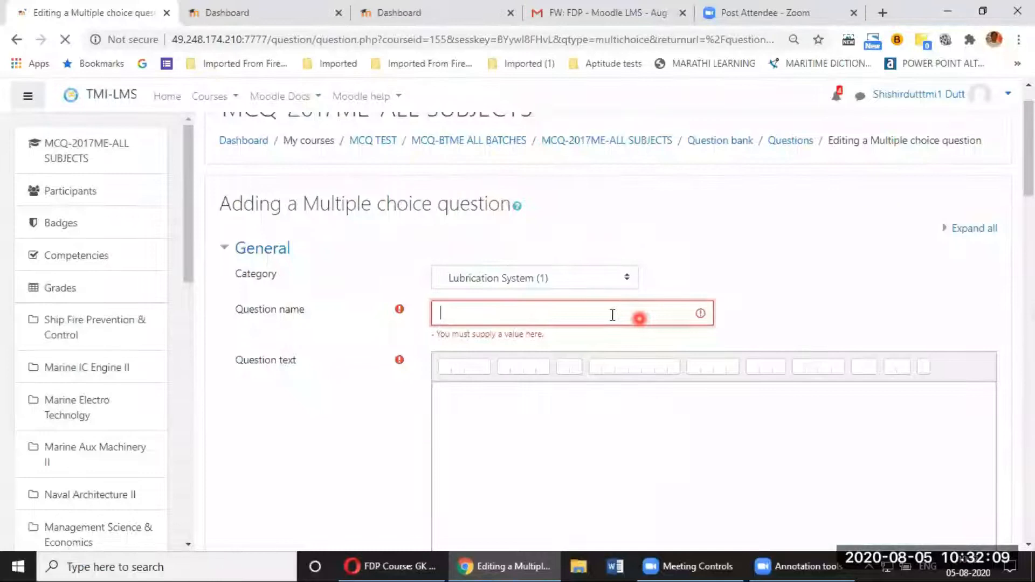
Step: Name the question 'Lubrication system-002' with the text 'Identify the following figure:' and a new line
type("Lubricati")
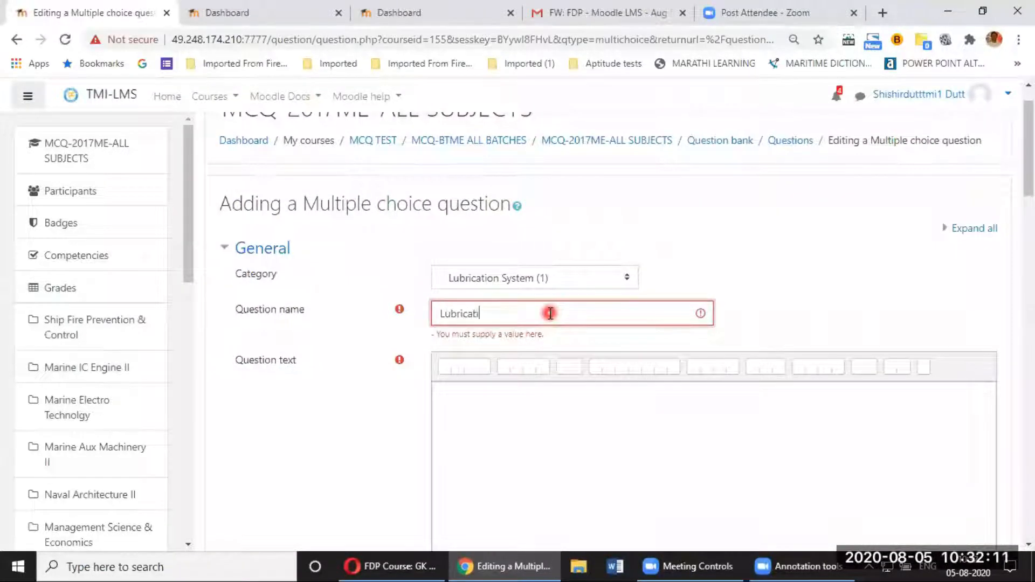
type("on system-002")
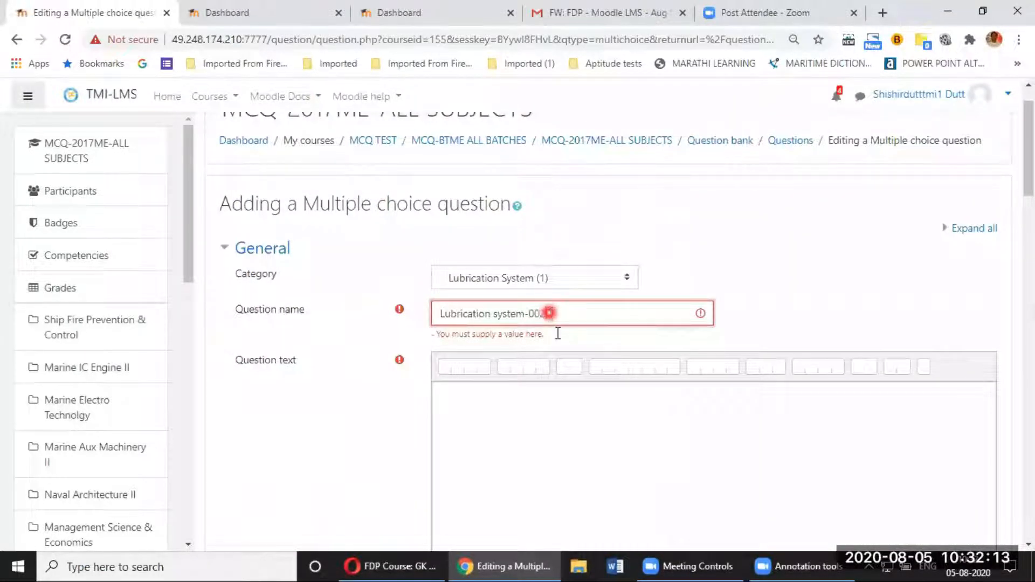
left_click(586, 398)
scroll(590, 397, "down", 3)
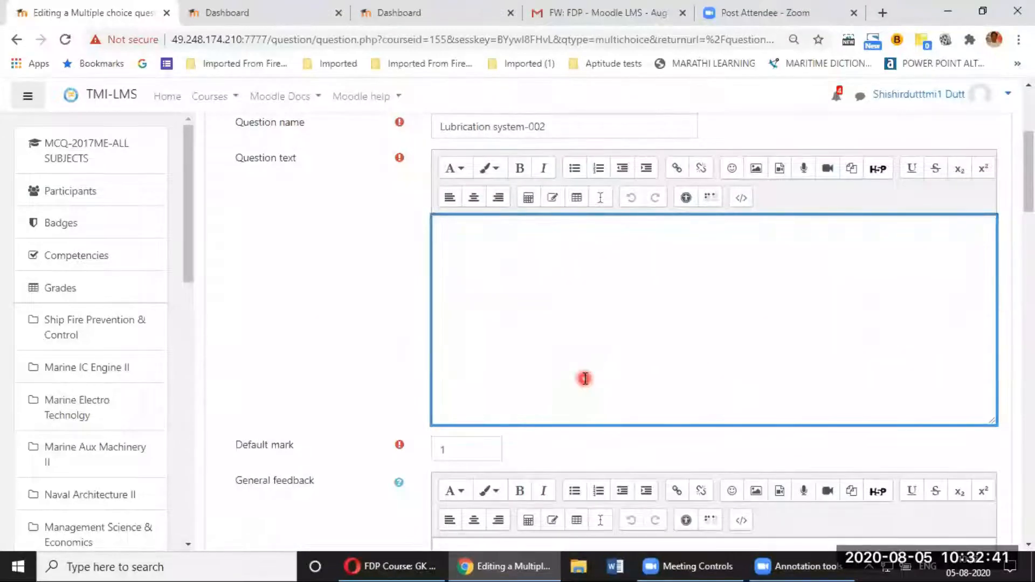
type("Ident")
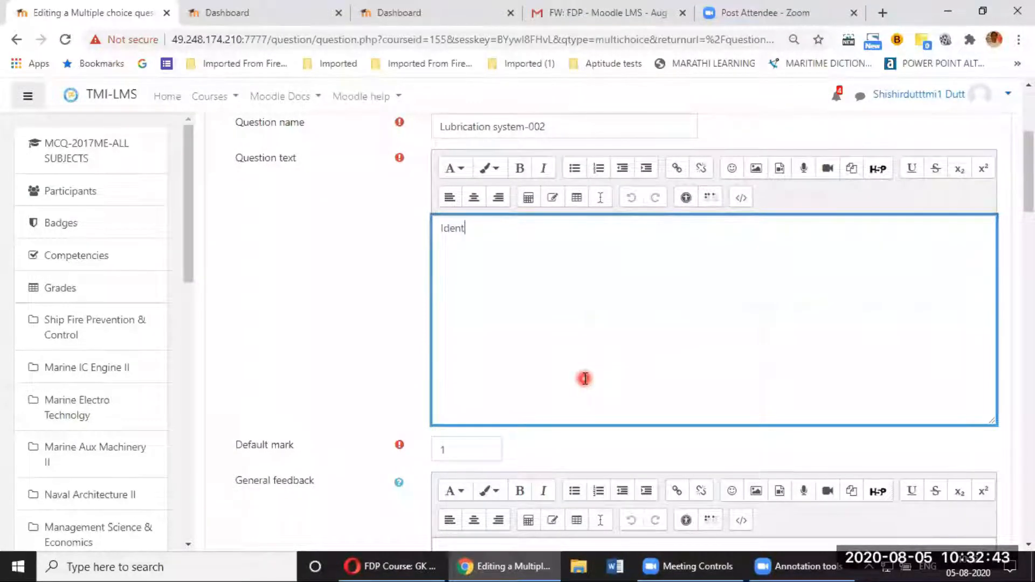
type("ify the following figur")
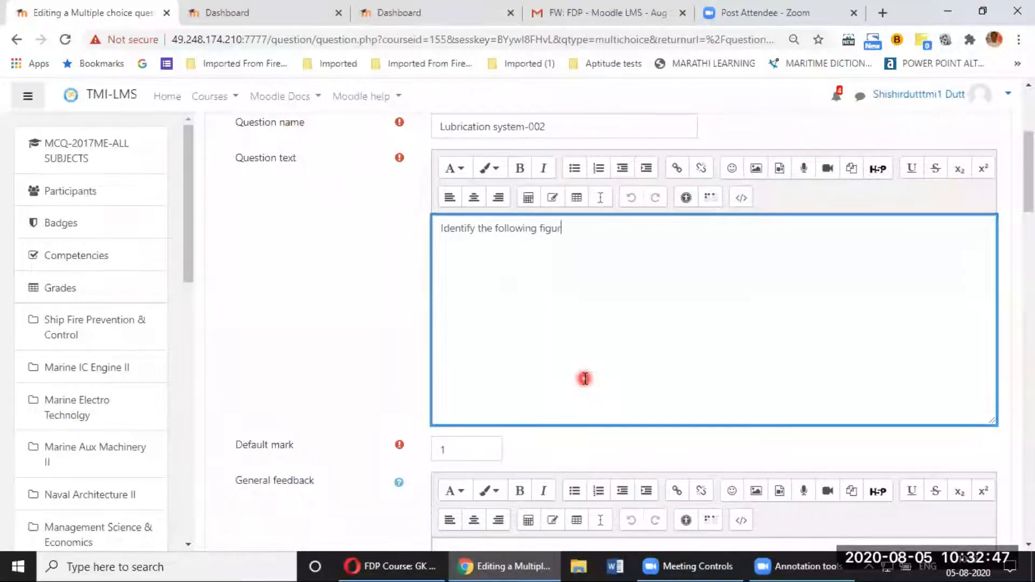
type("e:")
key("Return")
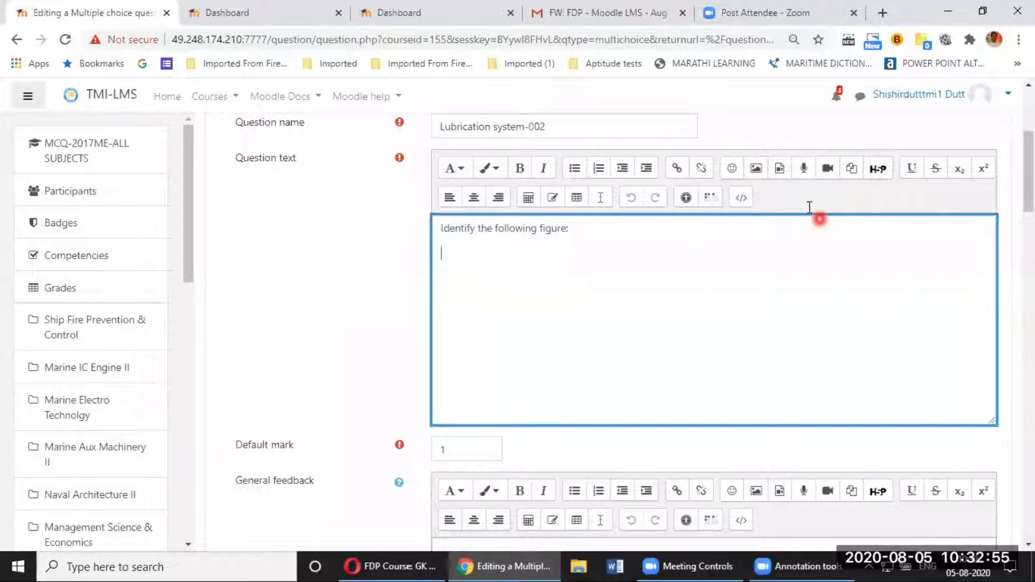
key("ctrl+plus")
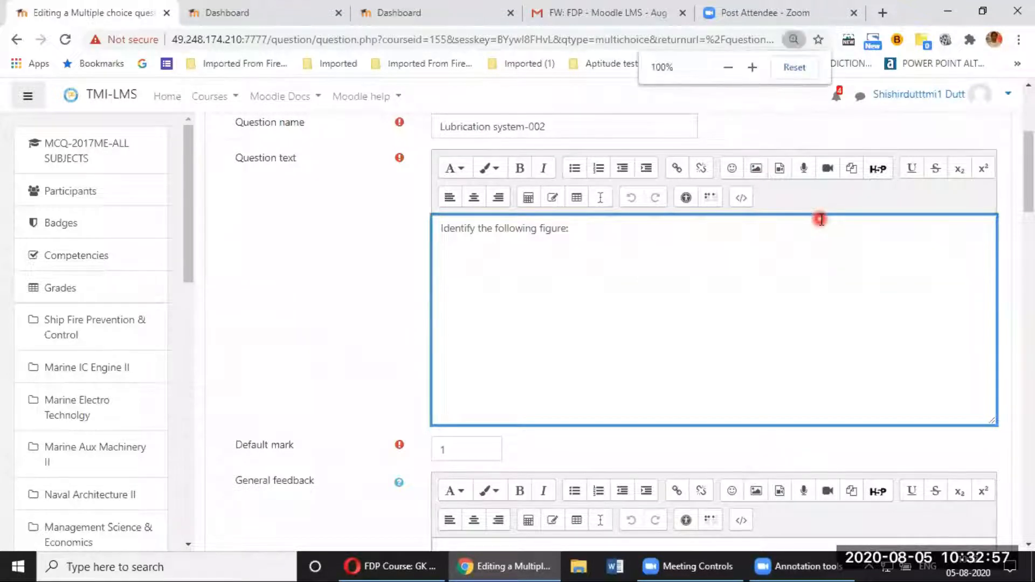
key("ctrl+plus")
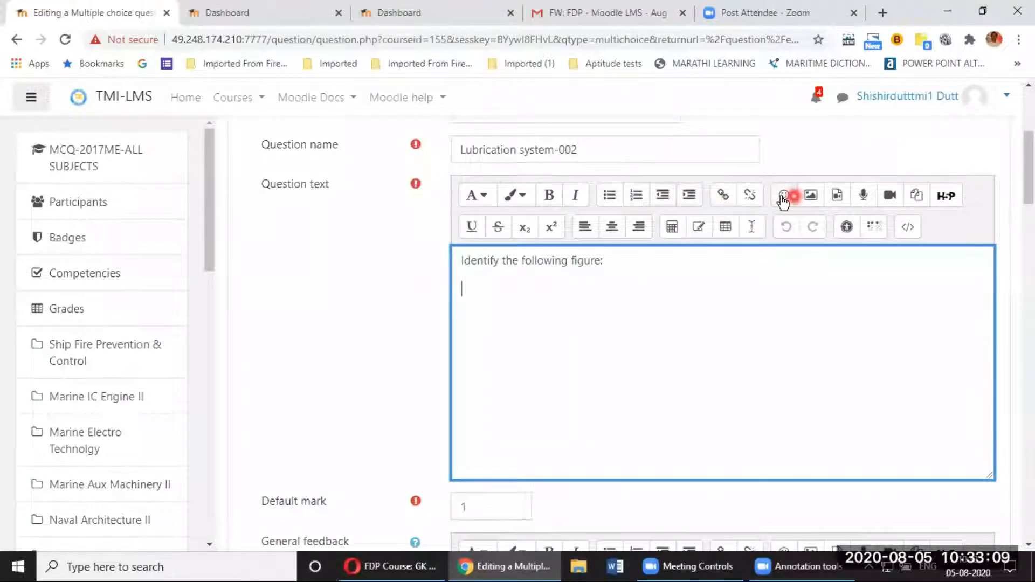
Step: Pick Flower Image.jpeg from Downloads as the image to upload into the question text
left_click(812, 197)
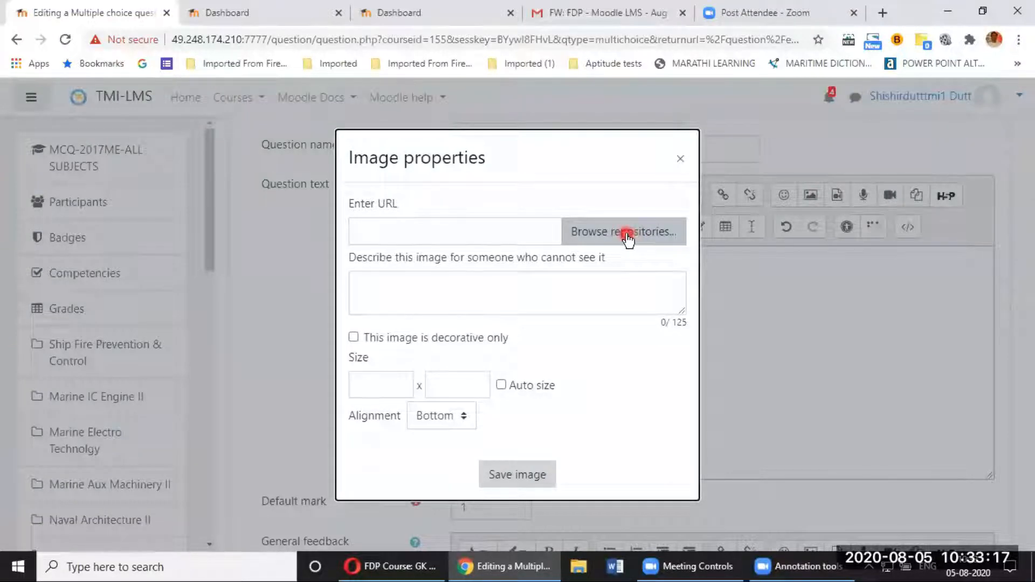
left_click(627, 236)
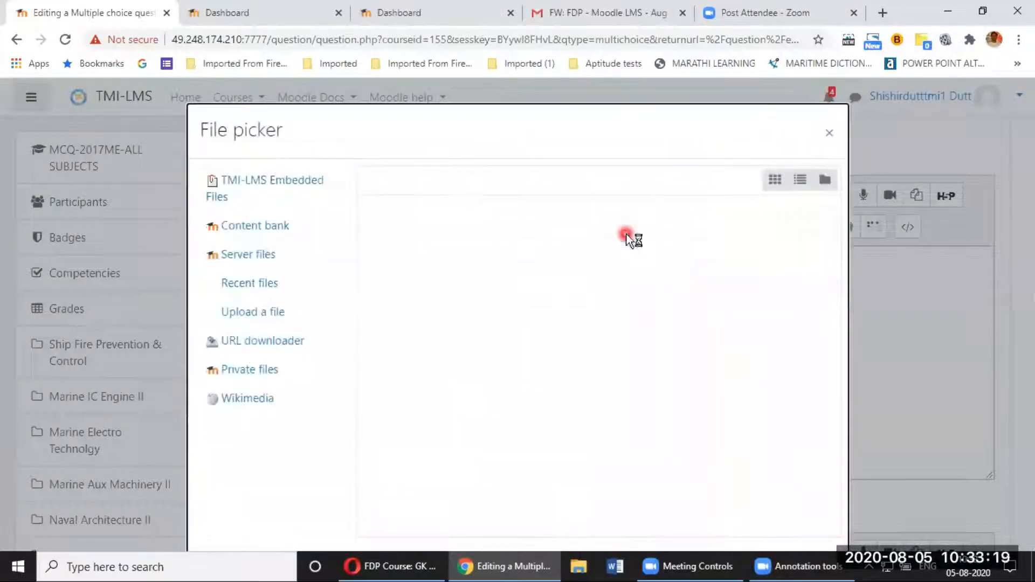
left_click(298, 309)
left_click(404, 261)
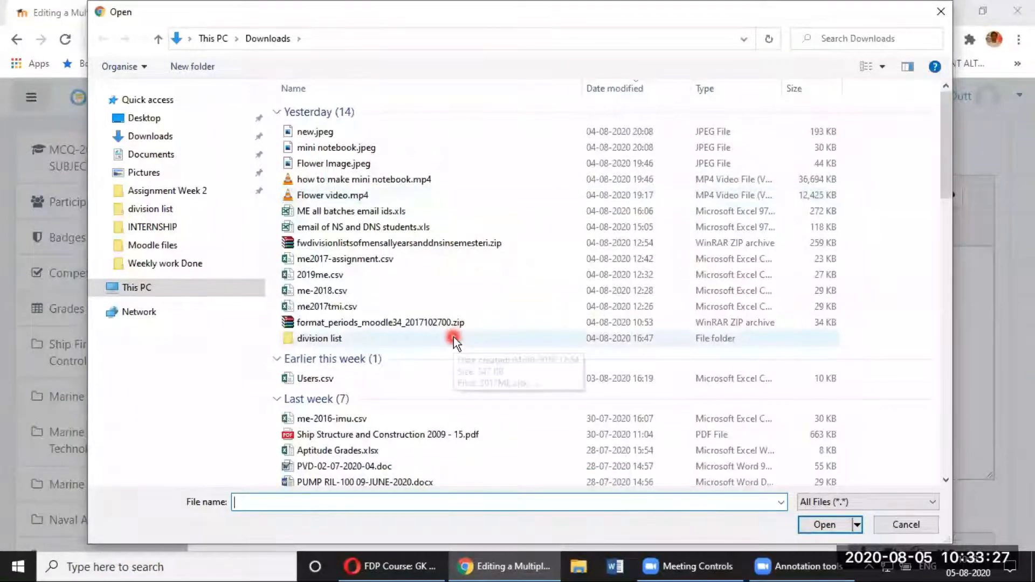
scroll(454, 337, "down", 2)
scroll(454, 338, "down", 1)
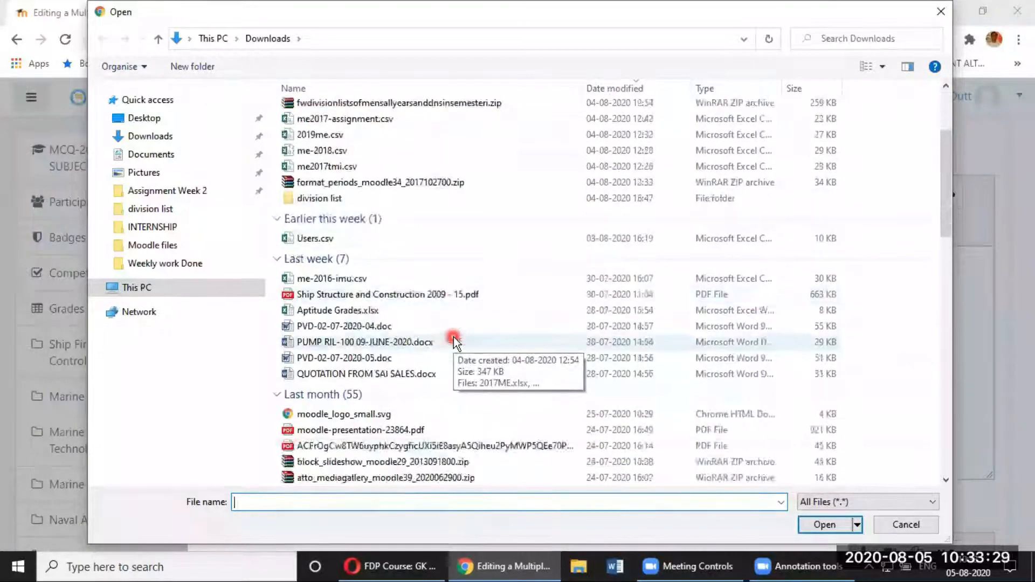
scroll(454, 338, "up", 3)
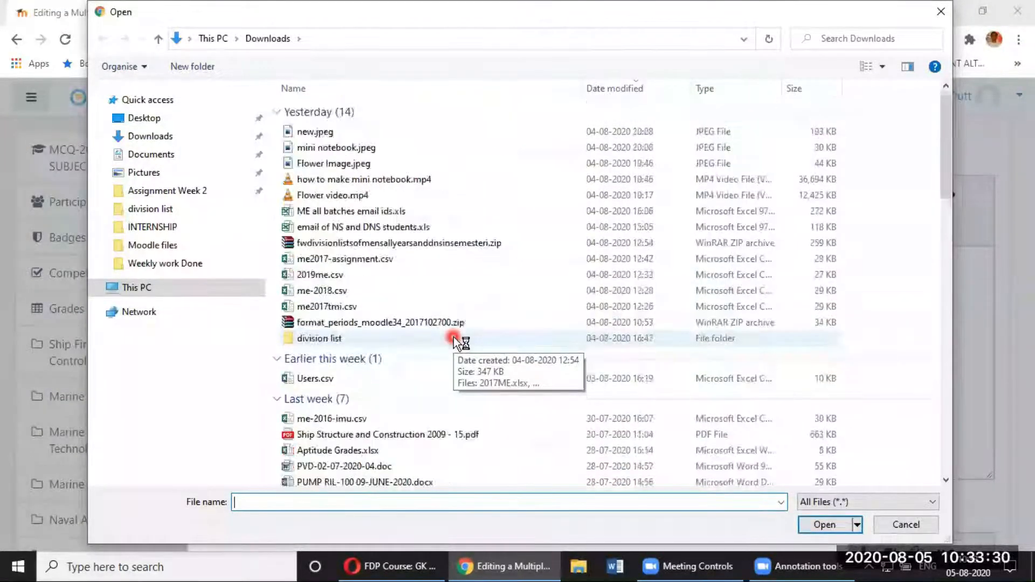
left_click(339, 166)
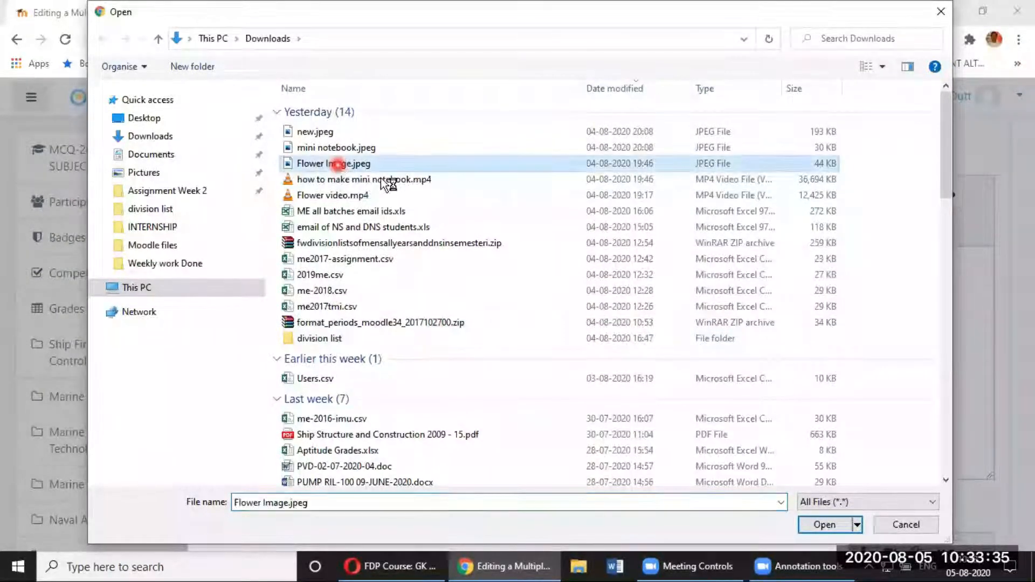
left_click(825, 525)
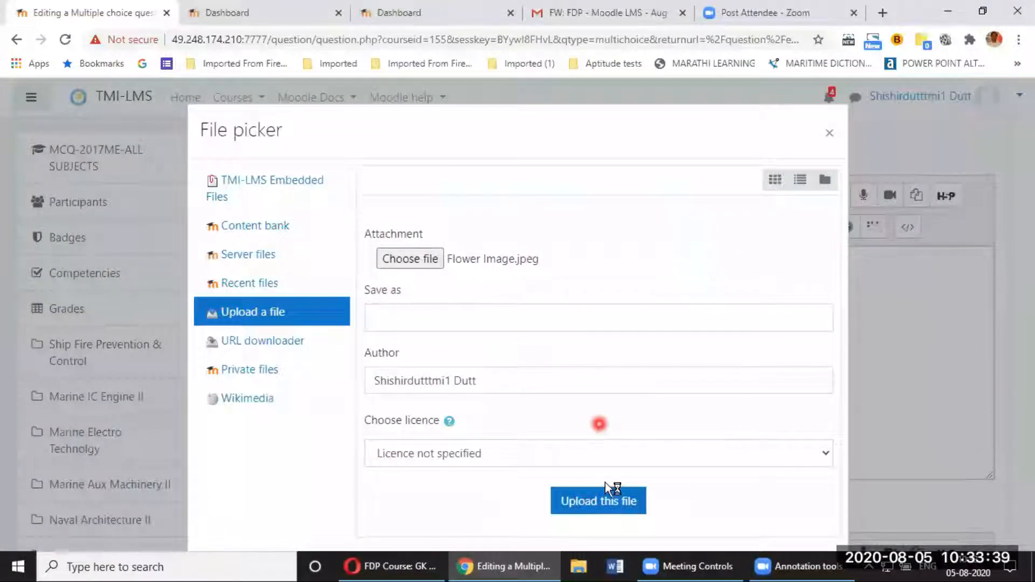
Step: Upload the flower image and give it the description 'flower'
left_click(597, 500)
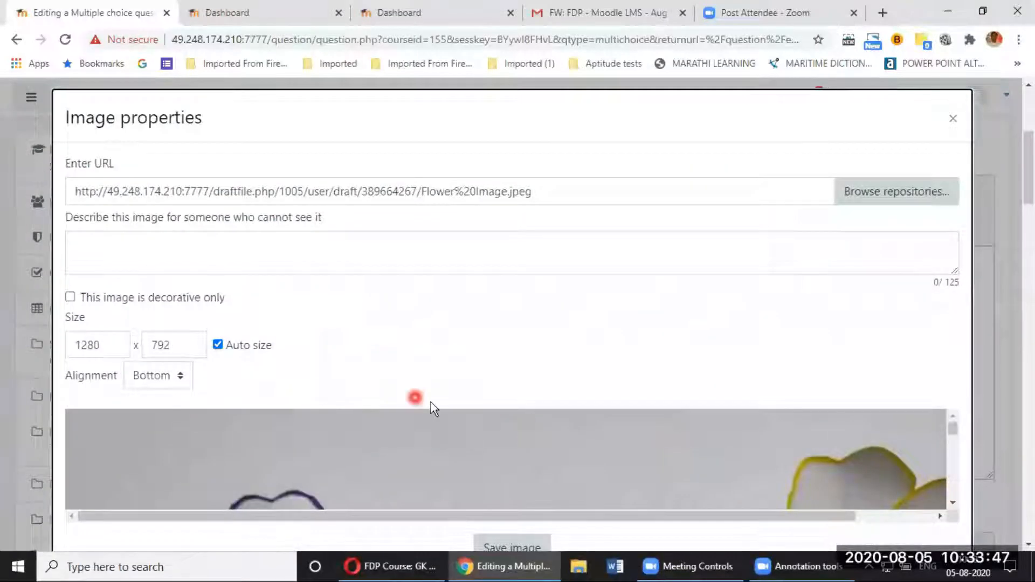
left_click(211, 253)
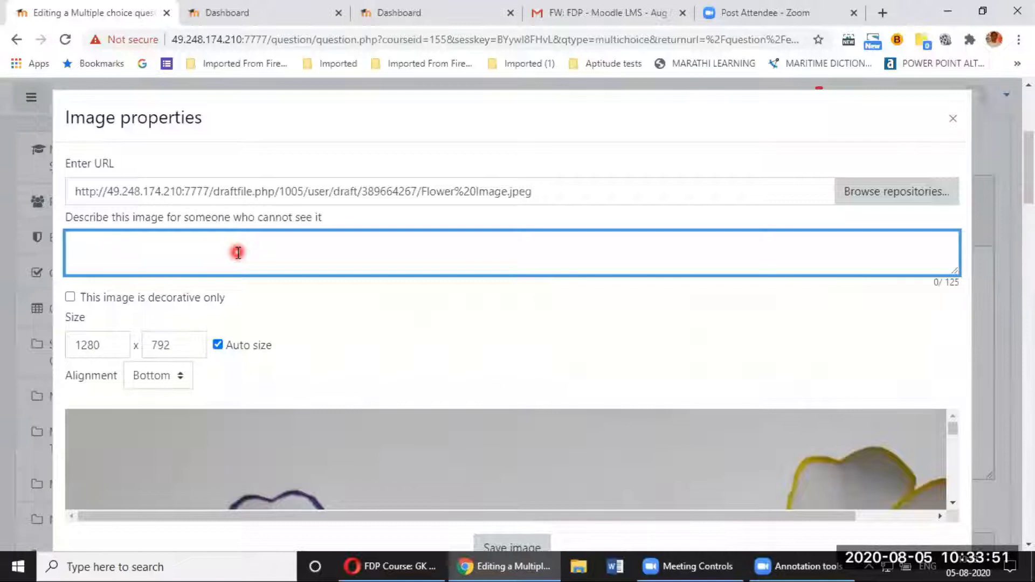
type("flower")
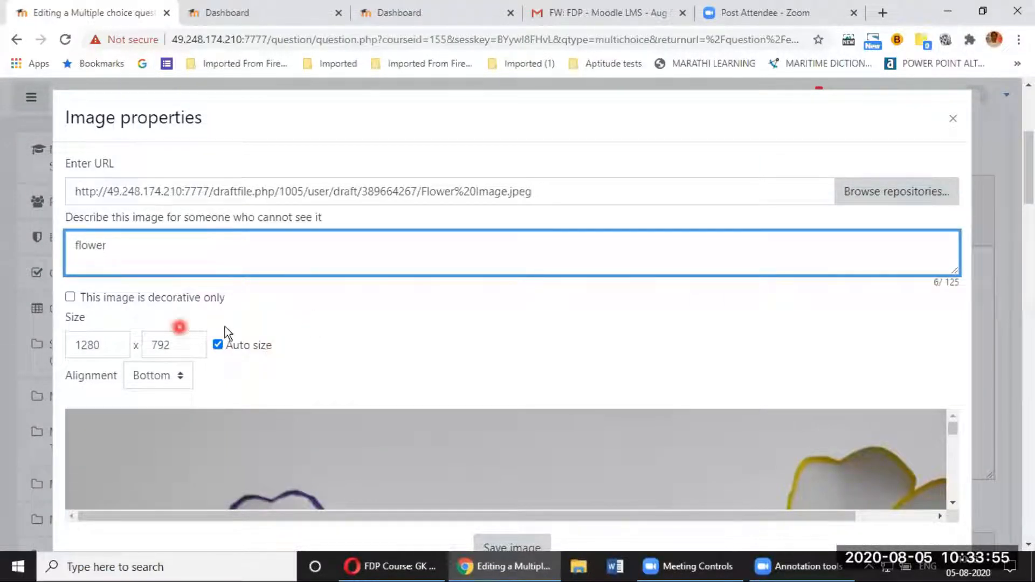
scroll(522, 382, "down", 3)
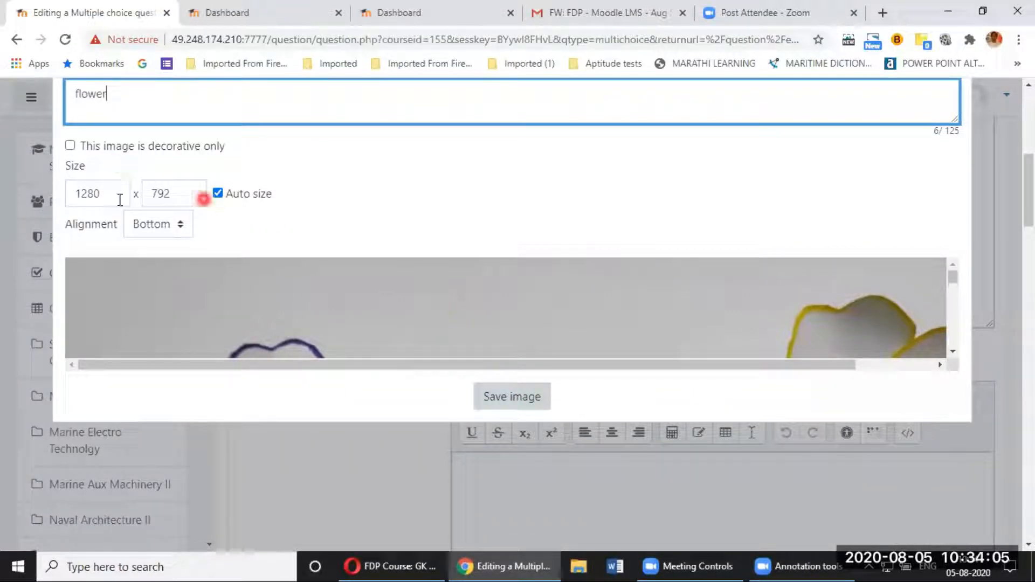
Step: Set the image width to 300 (replacing 1280) and its alignment to Middle
left_click(85, 194)
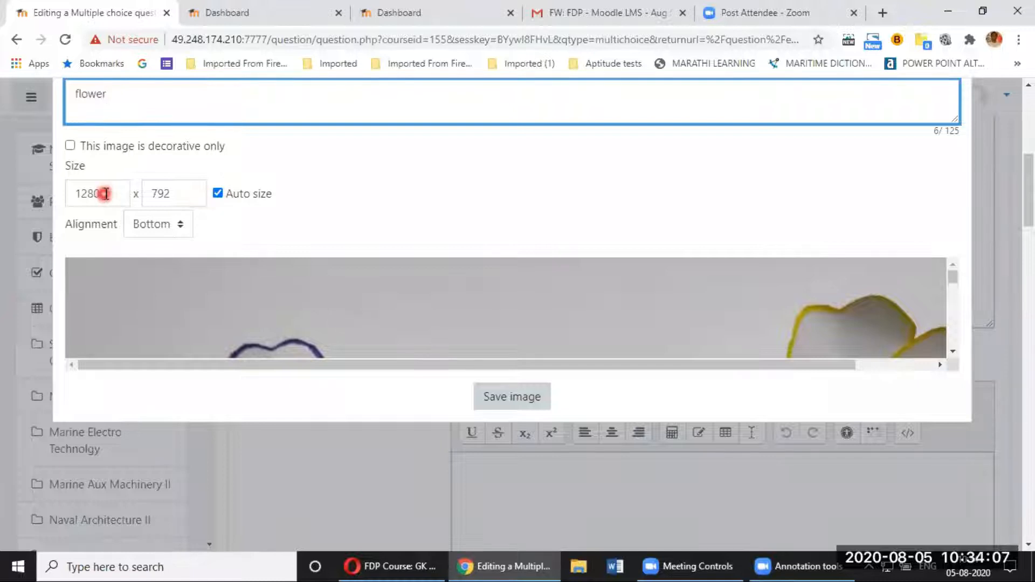
scroll(156, 329, "up", 3)
left_click(218, 346)
left_click(217, 346)
left_click_drag(107, 346, 63, 343)
type("300")
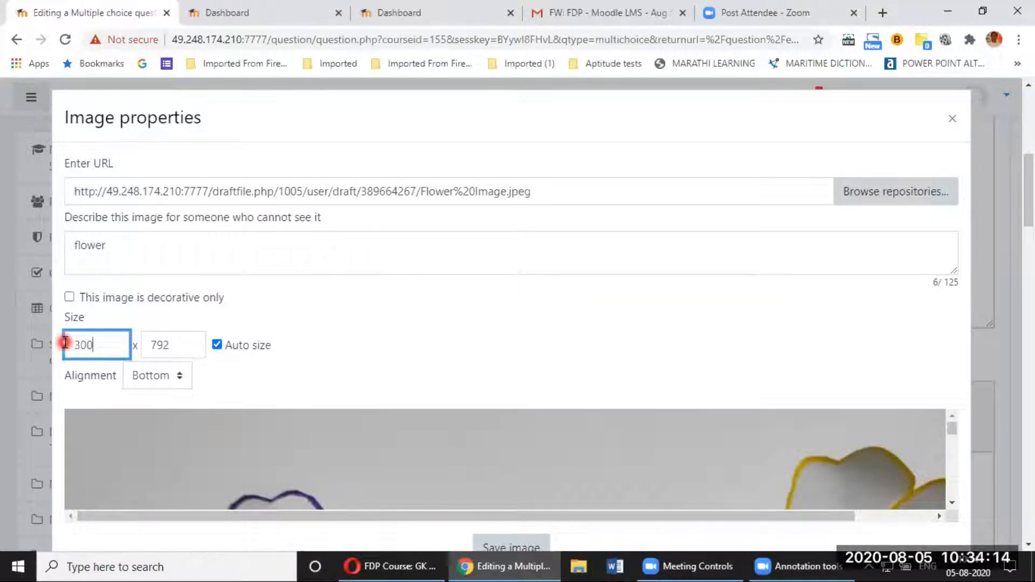
left_click(281, 392)
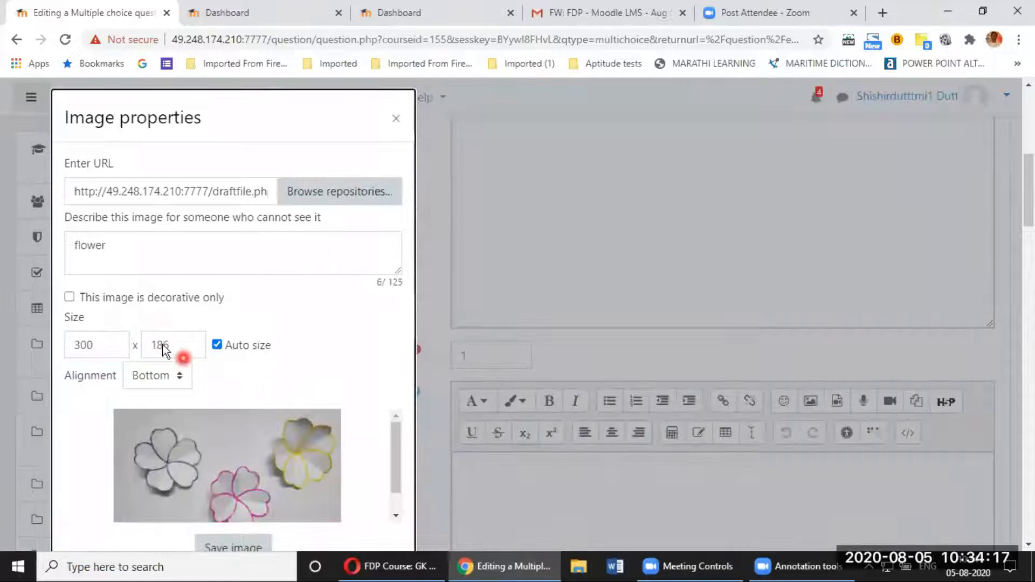
left_click(183, 384)
left_click(165, 413)
left_click(339, 356)
scroll(335, 361, "down", 6)
Step: Save the resized flower image into the question text below the prompt
left_click(243, 170)
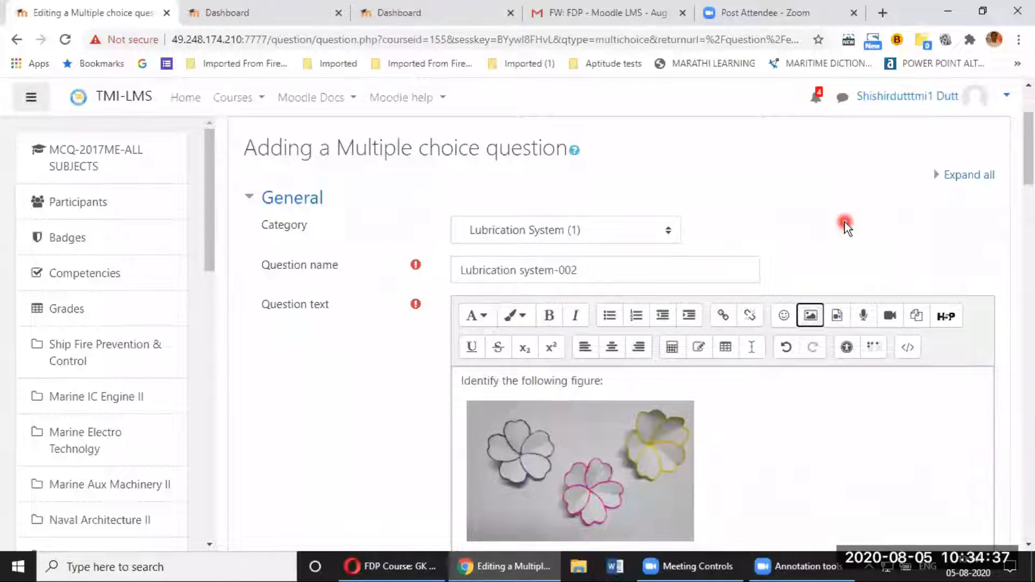
scroll(841, 324, "down", 3)
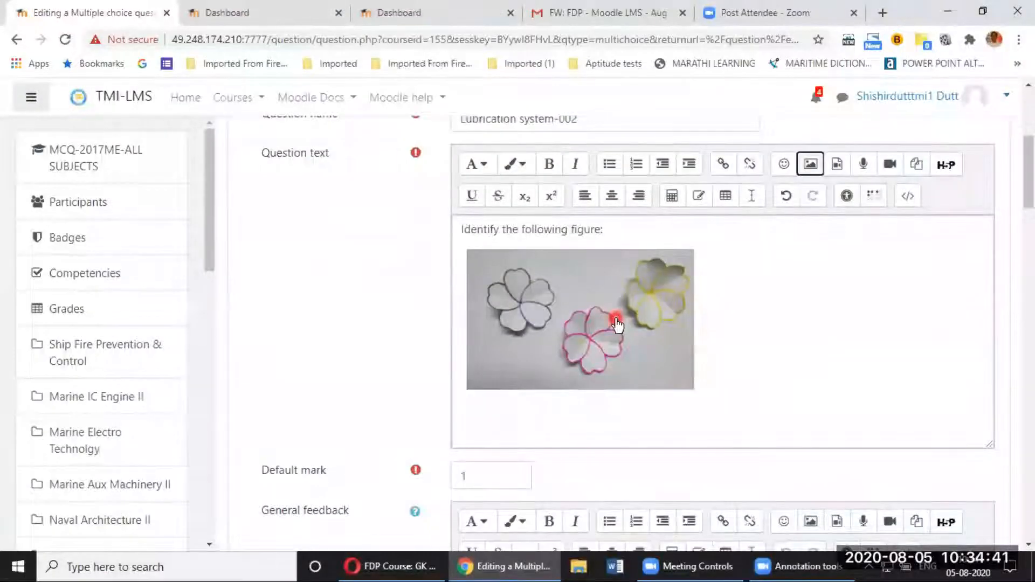
scroll(618, 325, "down", 1)
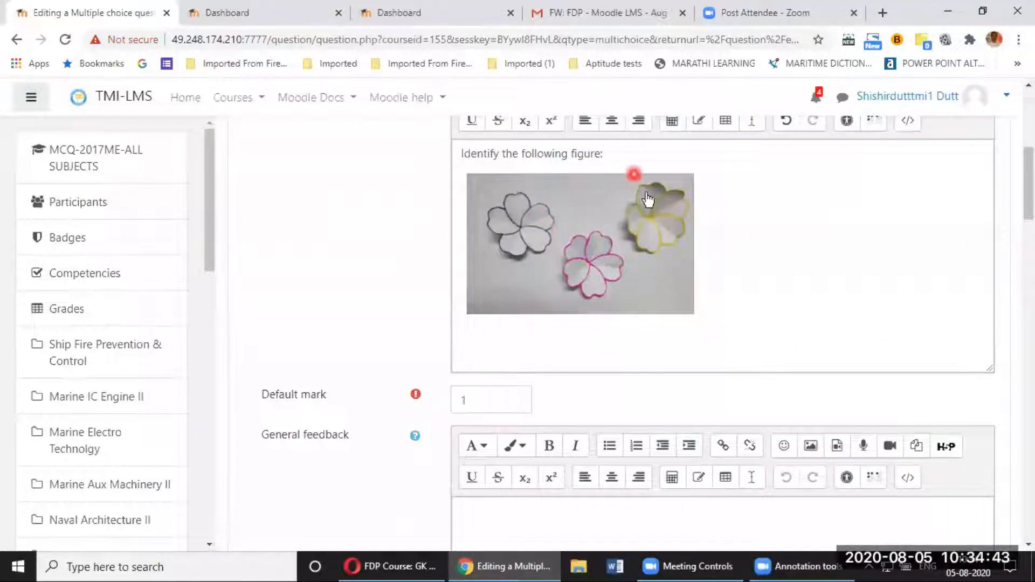
scroll(648, 199, "down", 4)
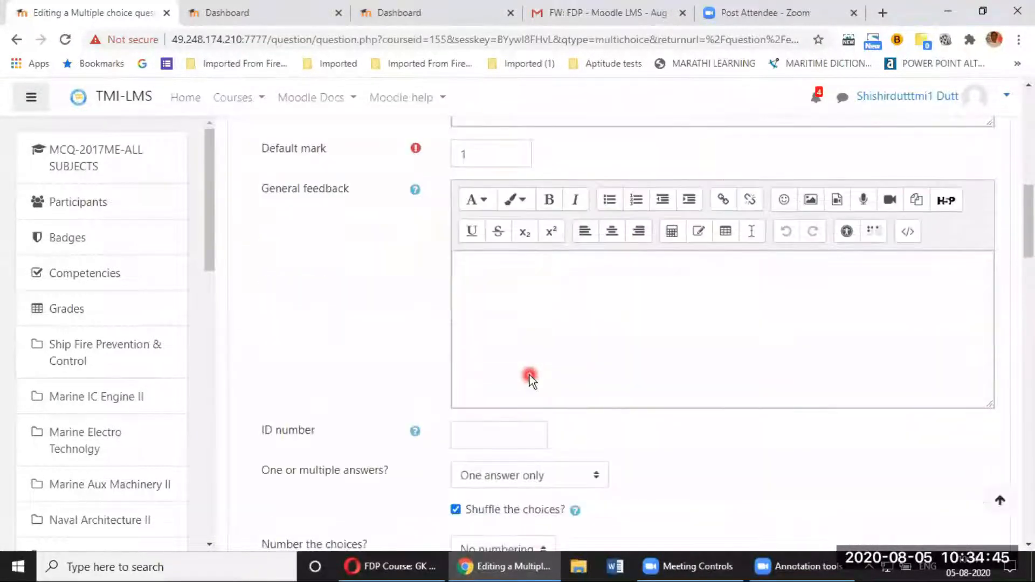
scroll(532, 380, "down", 6)
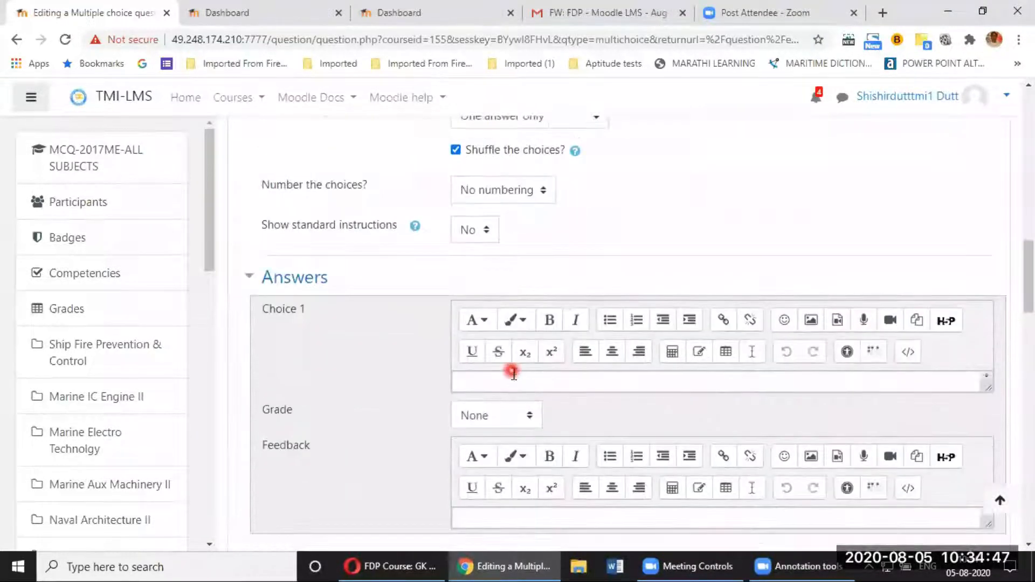
Step: Enter 'Honey bee' as the first answer choice
left_click(513, 380)
type("Honey ne")
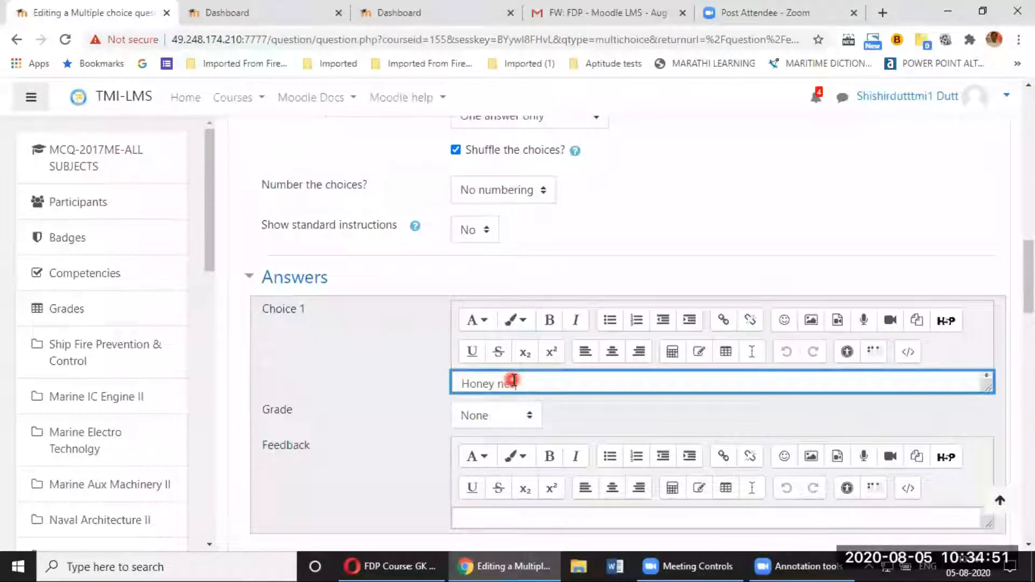
key("BackSpace")
key("BackSpace")
type("bee")
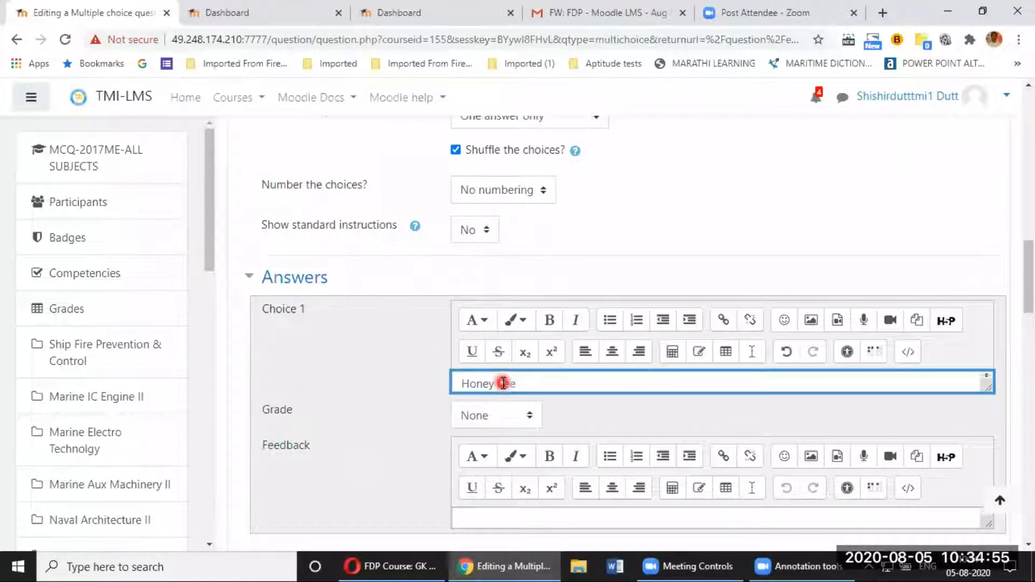
scroll(511, 385, "down", 1)
scroll(514, 388, "up", 1)
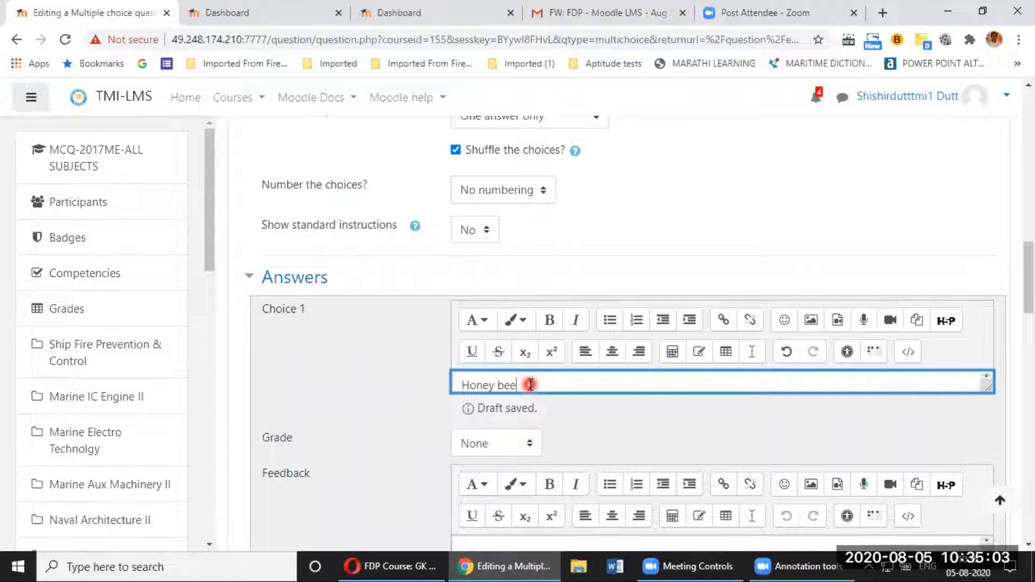
key("Return")
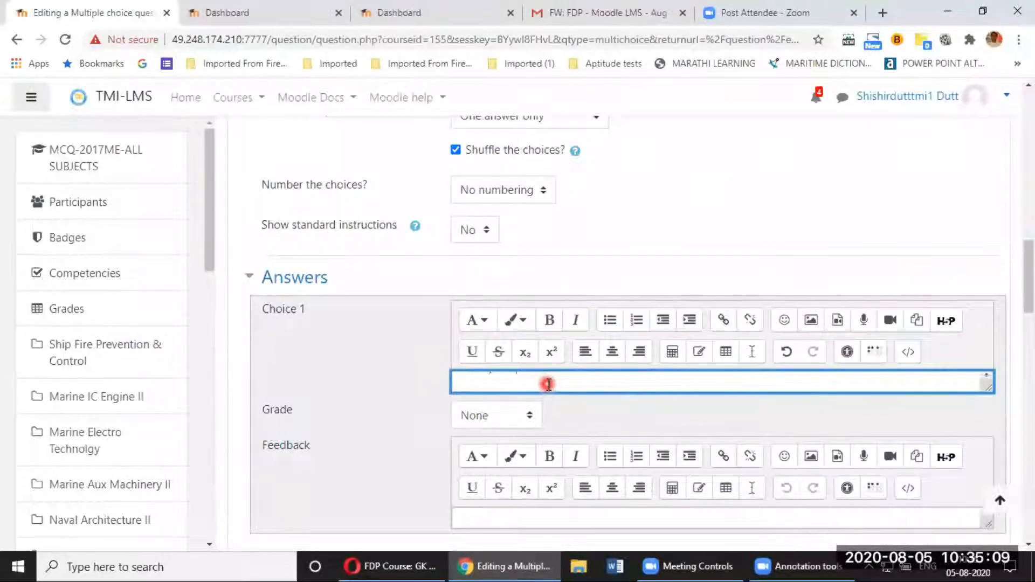
type("Honey bee")
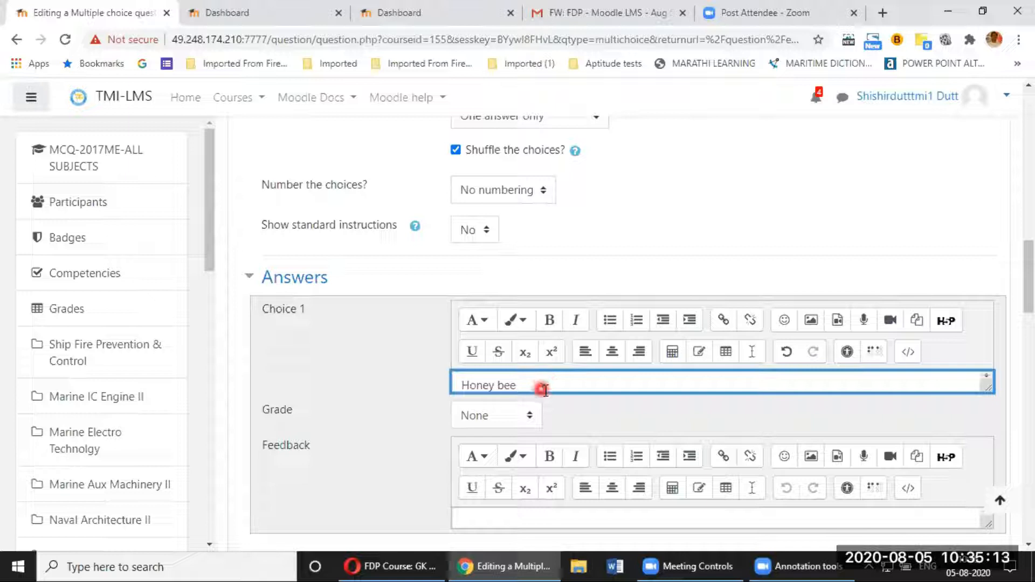
left_click(599, 416)
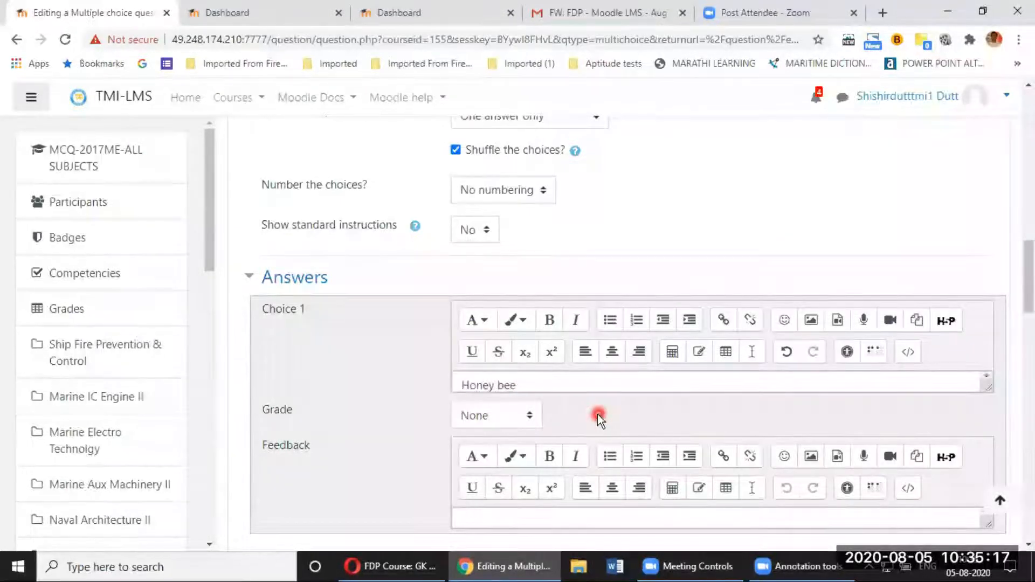
scroll(598, 414, "down", 4)
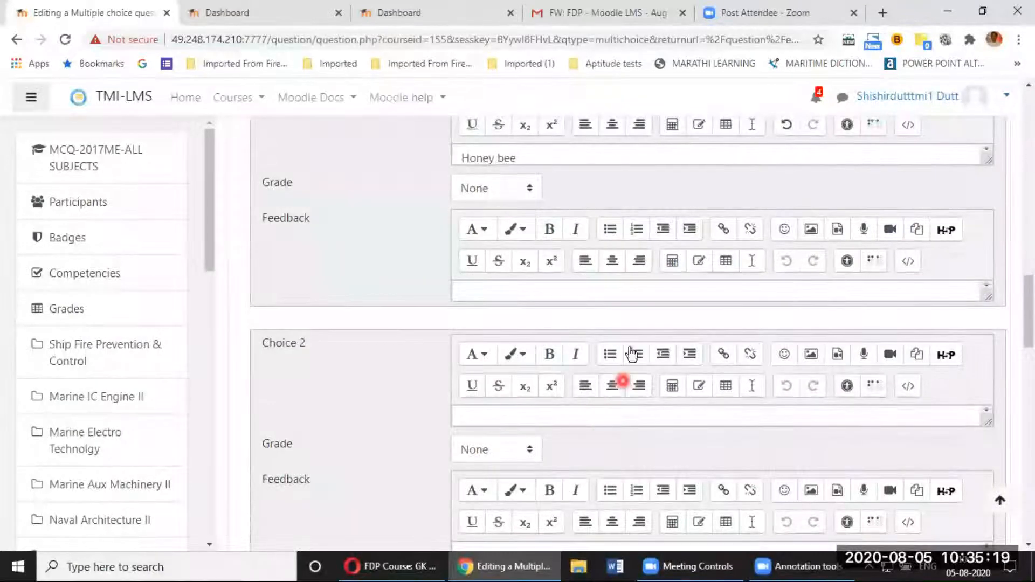
left_click_drag(989, 163, 989, 329)
left_click_drag(969, 216, 966, 171)
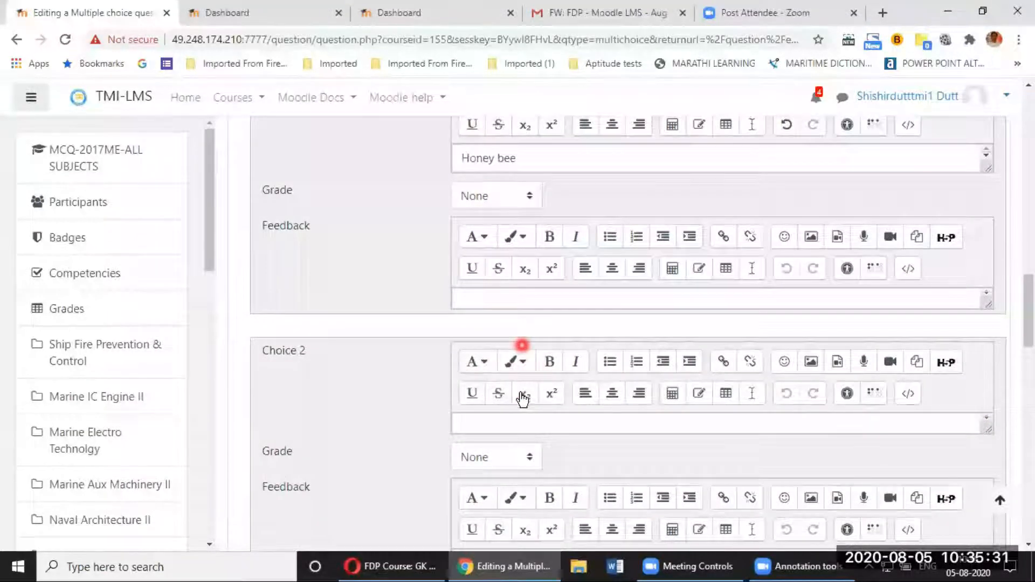
scroll(518, 396, "down", 1)
Step: Make 'Flower' the second choice graded 100% and 'Grass' the third choice
left_click(508, 350)
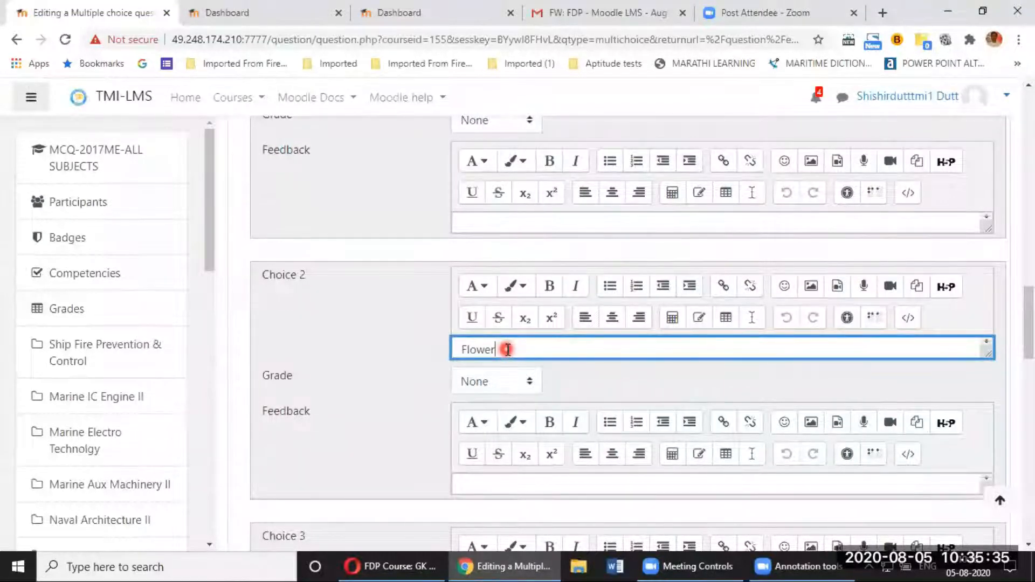
left_click(532, 384)
left_click(480, 75)
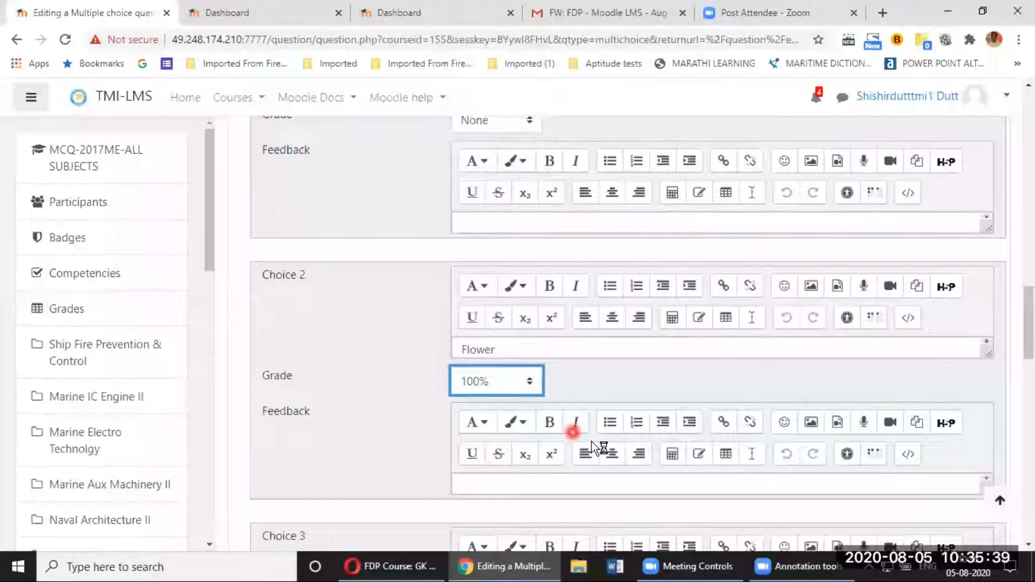
left_click(613, 390)
scroll(601, 397, "down", 1)
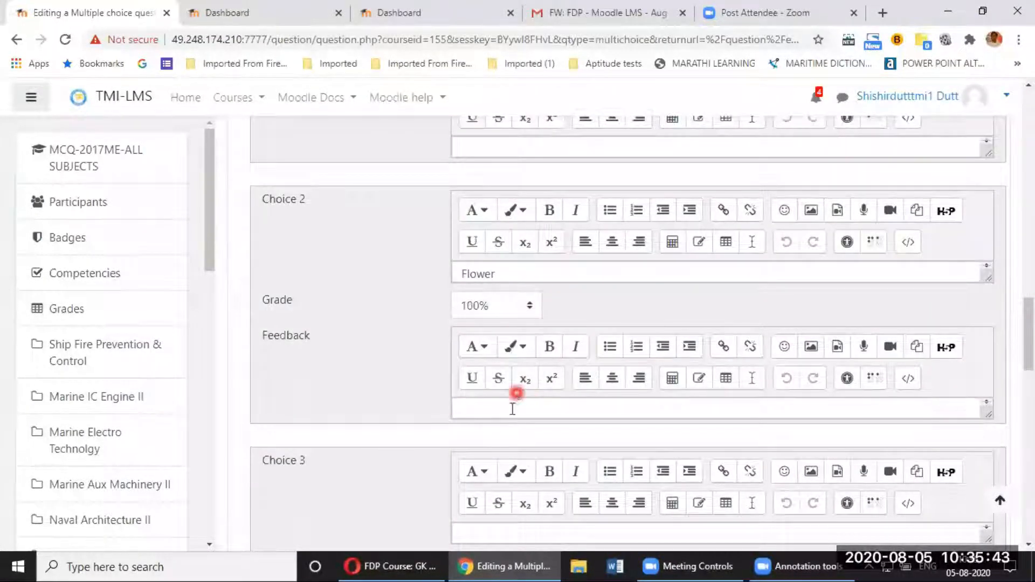
scroll(374, 452, "down", 3)
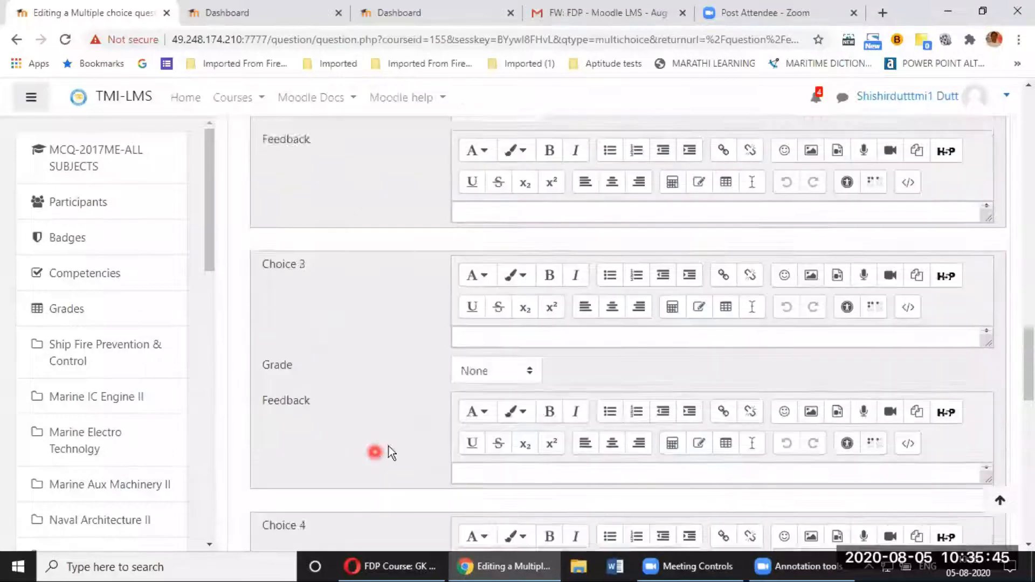
left_click(480, 307)
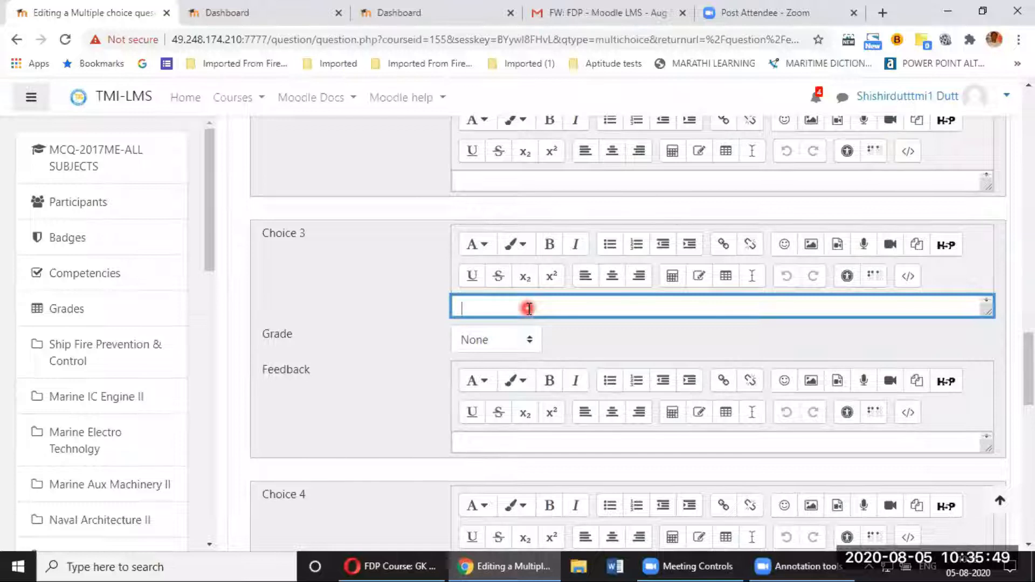
type("Grass")
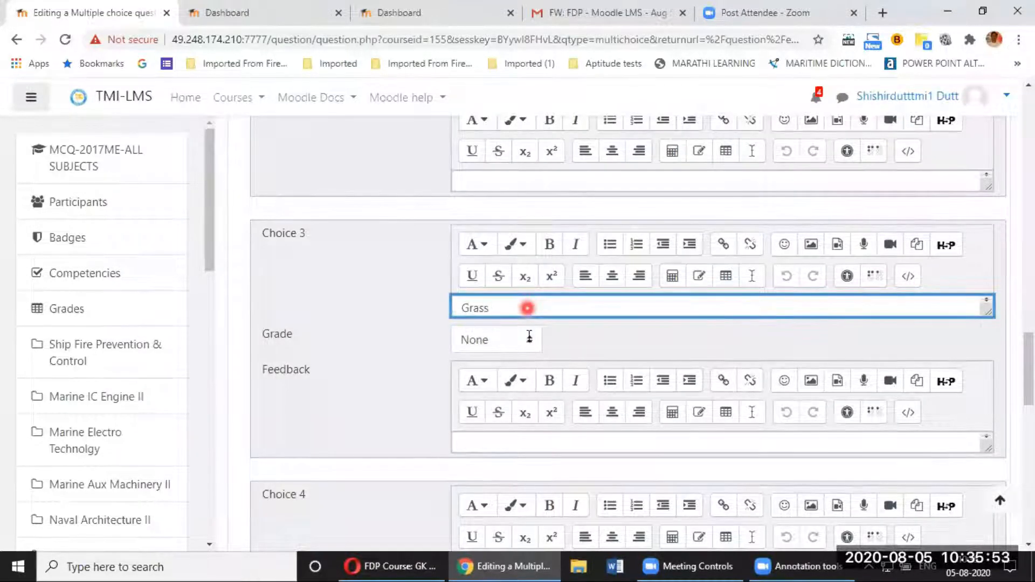
Step: Save the finished question Lubrication system-002 to the question bank
left_click(402, 440)
scroll(402, 440, "down", 10)
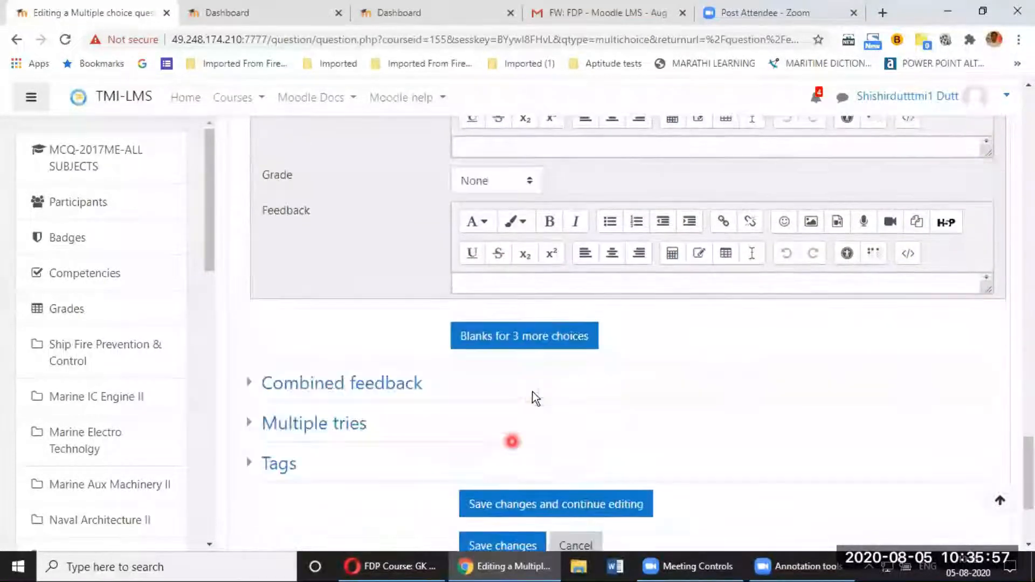
scroll(534, 396, "down", 3)
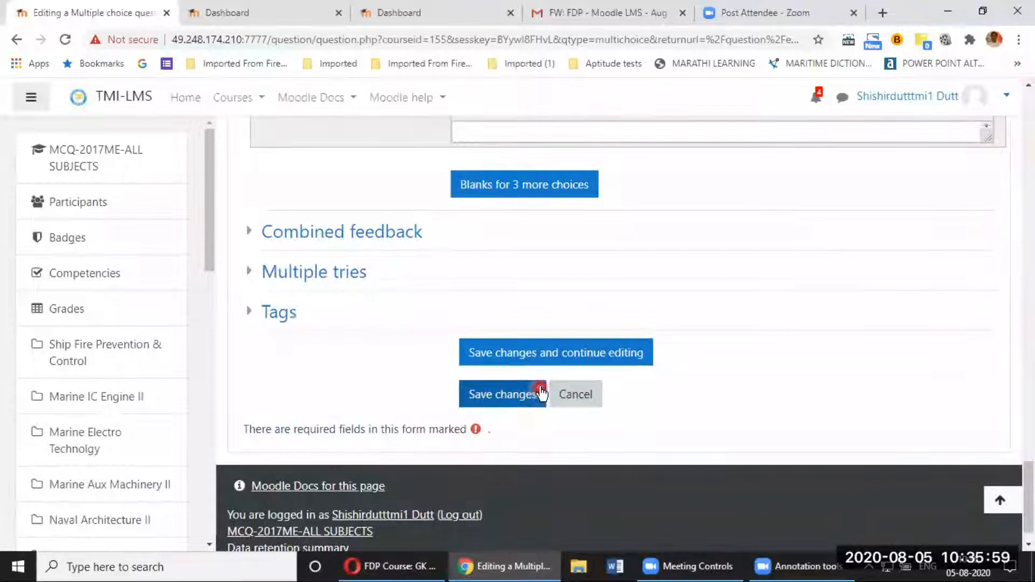
left_click(501, 395)
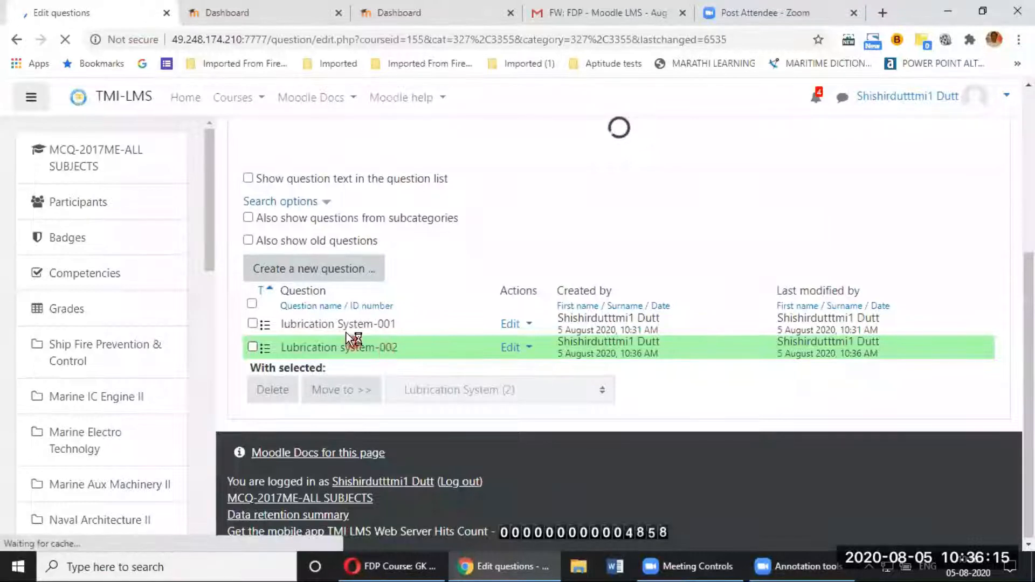
Step: Start another new Multiple choice question
left_click(324, 276)
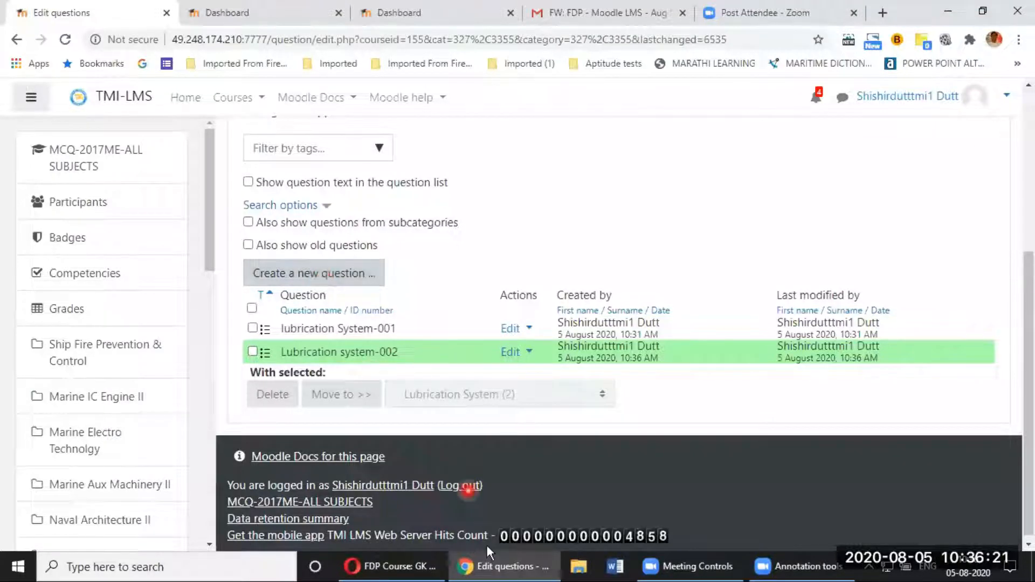
left_click(328, 274)
left_click(327, 274)
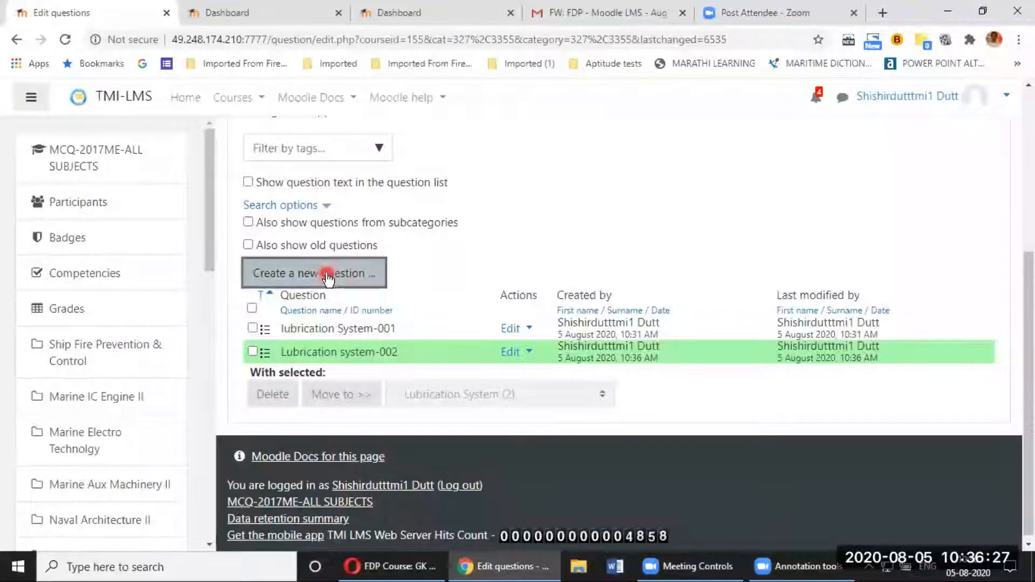
left_click(392, 204)
left_click(602, 526)
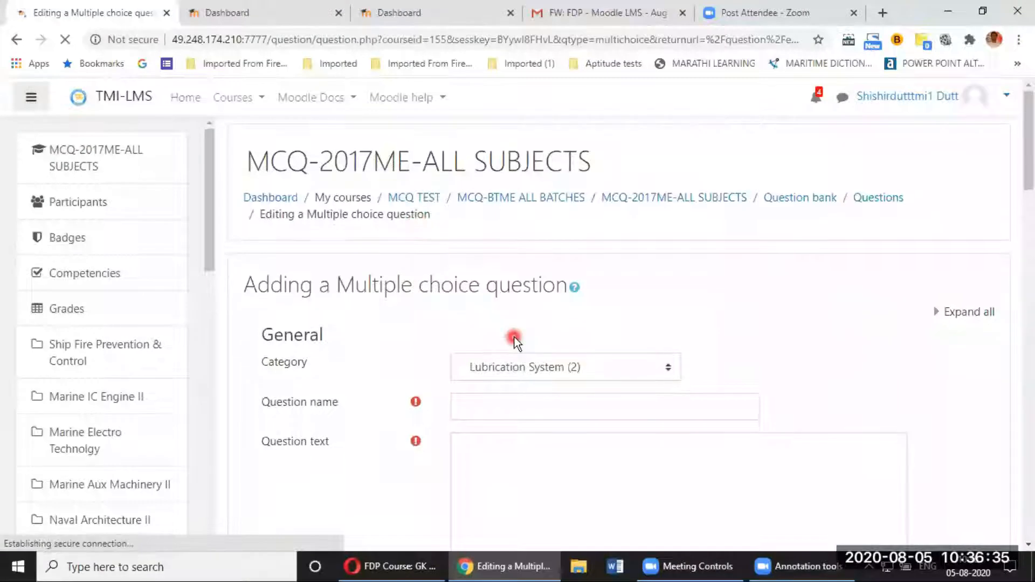
scroll(513, 335, "down", 3)
Step: Name the new question 'Lubrication system-003'
left_click(486, 256)
type("Lubrication ")
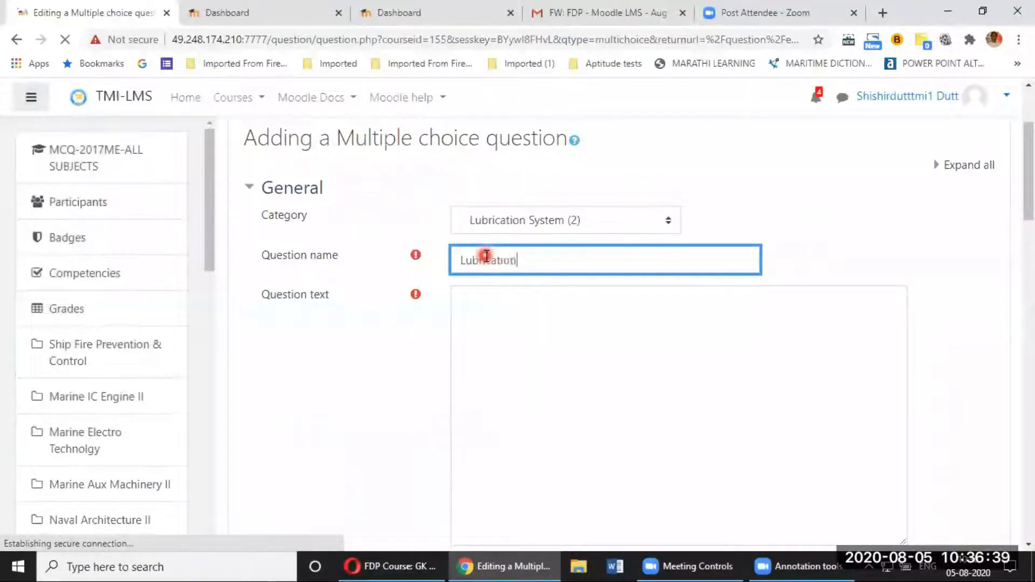
type("sys")
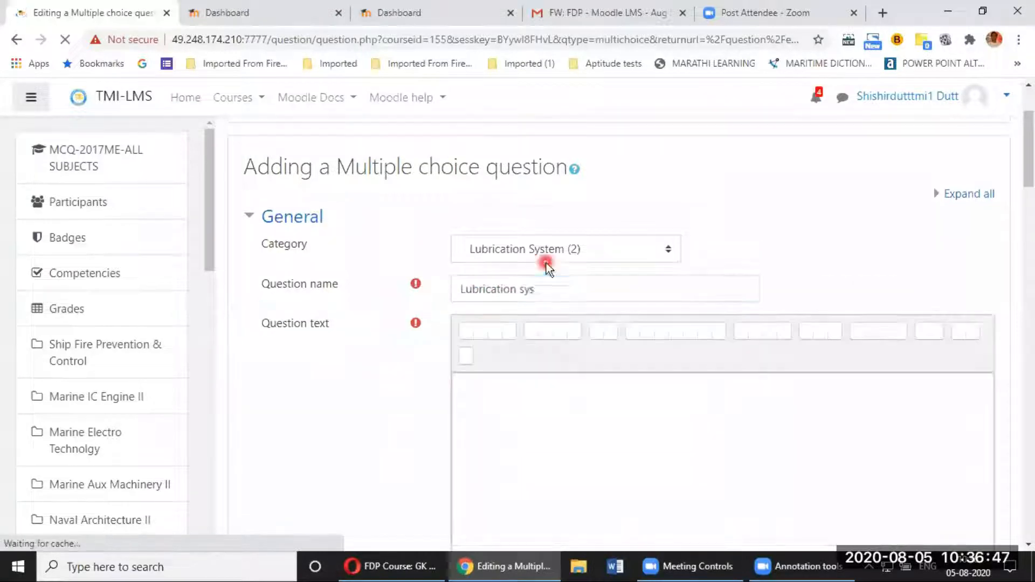
left_click(548, 288)
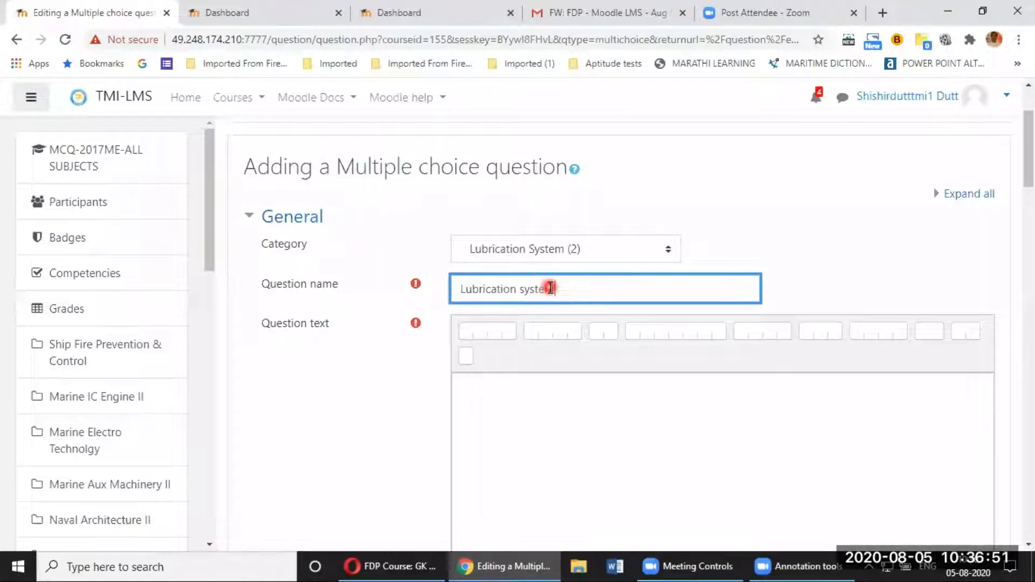
type("tem-003")
left_click(576, 421)
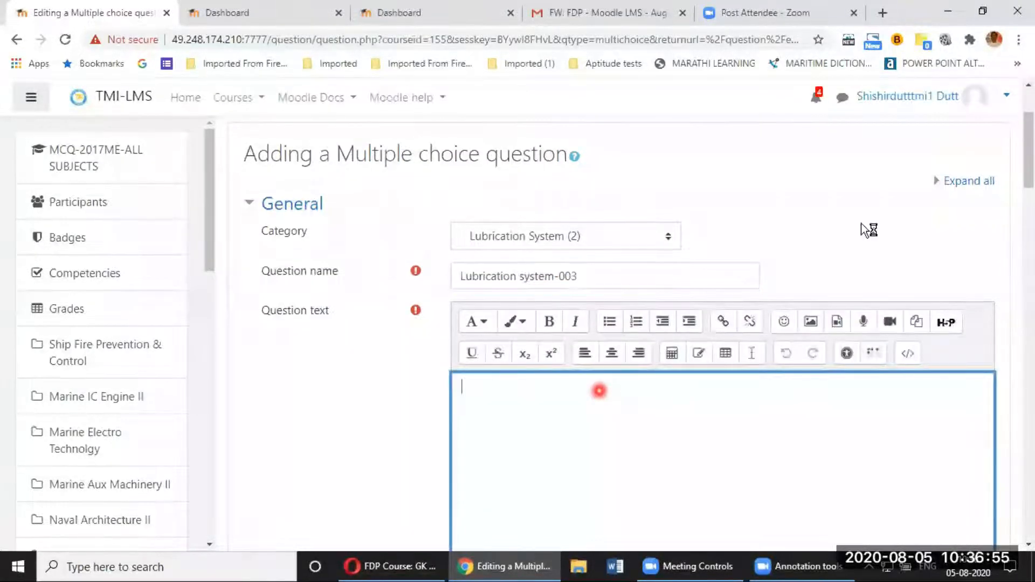
scroll(869, 230, "down", 1)
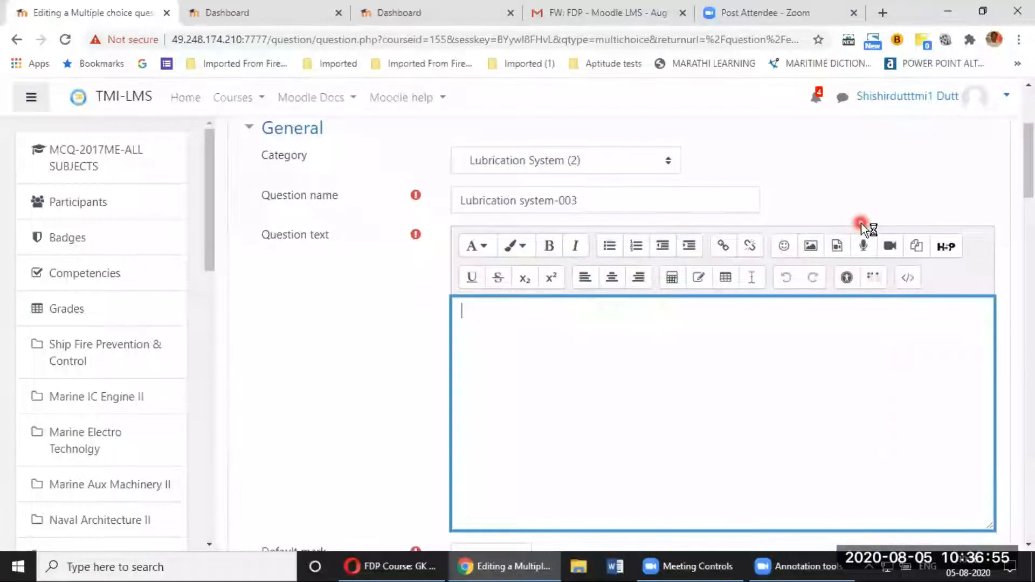
Step: In Insert media, switch to Video and browse for a video file from the computer
left_click(838, 249)
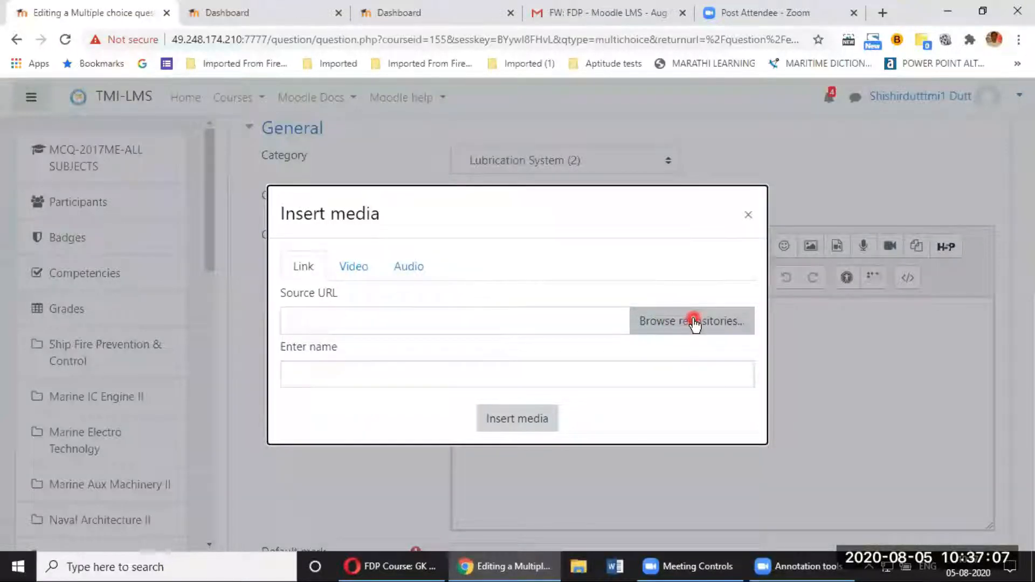
left_click(356, 269)
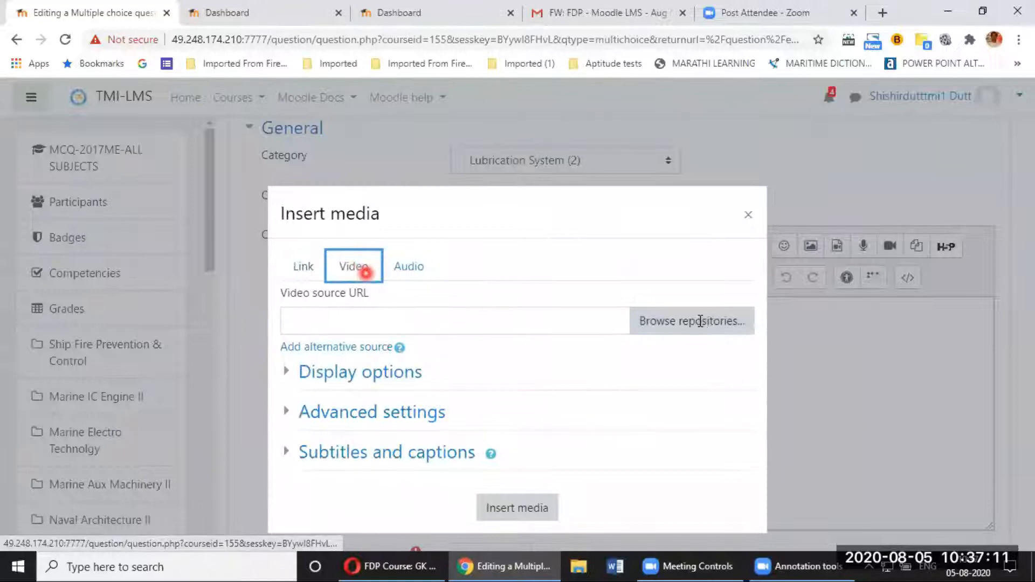
left_click(669, 324)
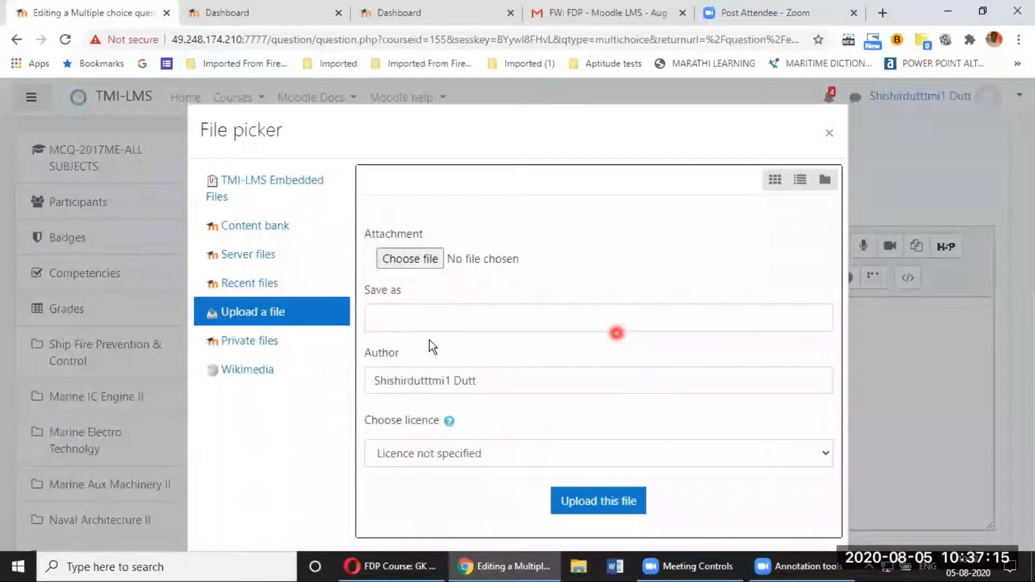
left_click(412, 263)
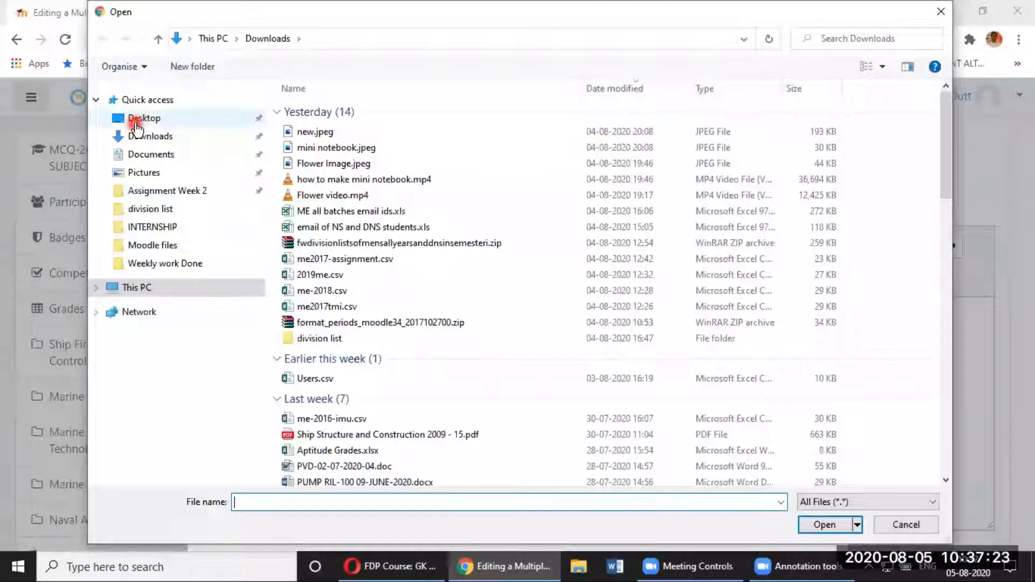
Step: Upload crankshaft deflection.mp4 from D:\ICE-2\videos and insert it into the question text
left_click(136, 119)
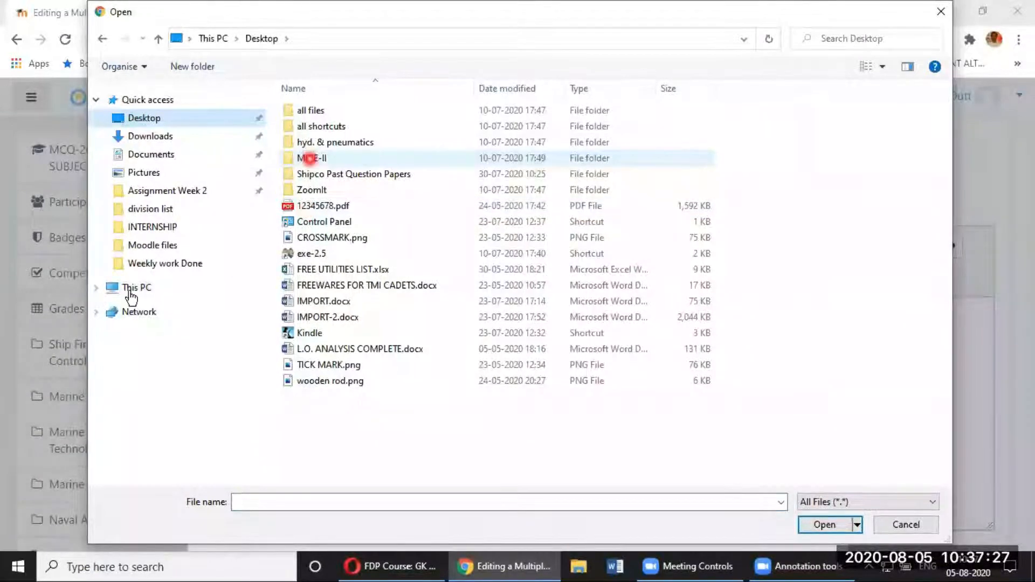
left_click(184, 290)
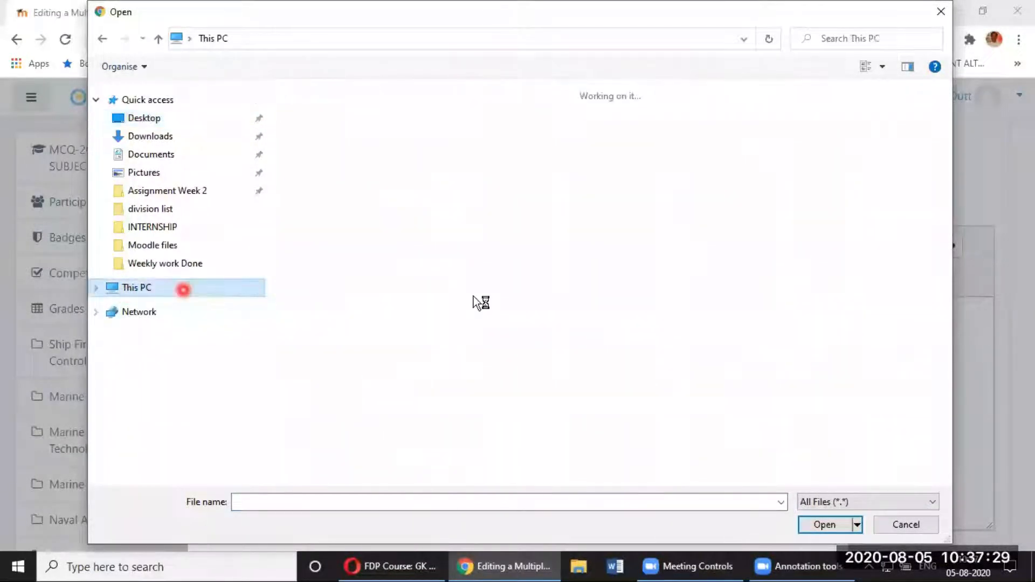
left_click(542, 283)
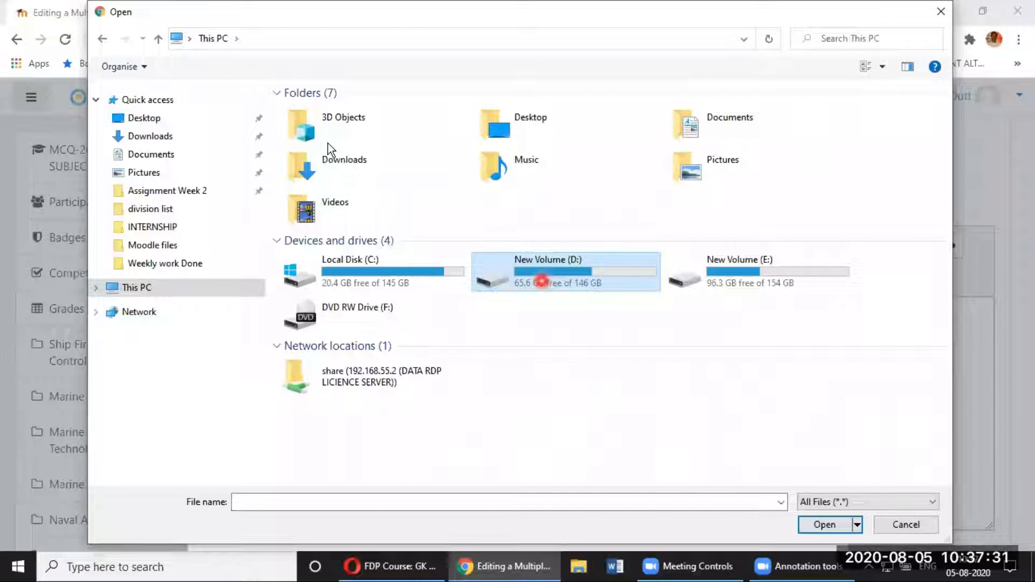
double_click(541, 282)
double_click(316, 158)
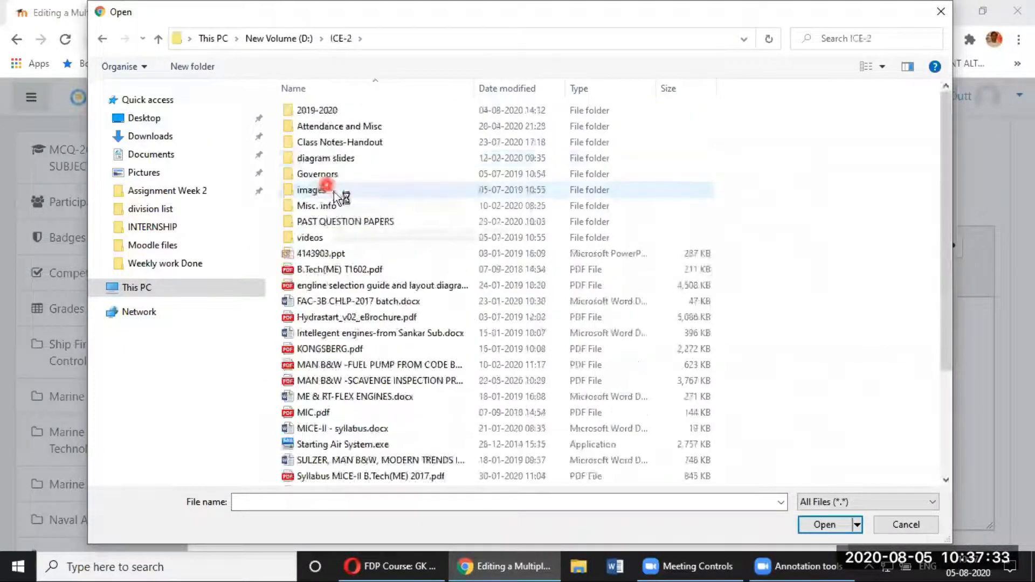
double_click(317, 240)
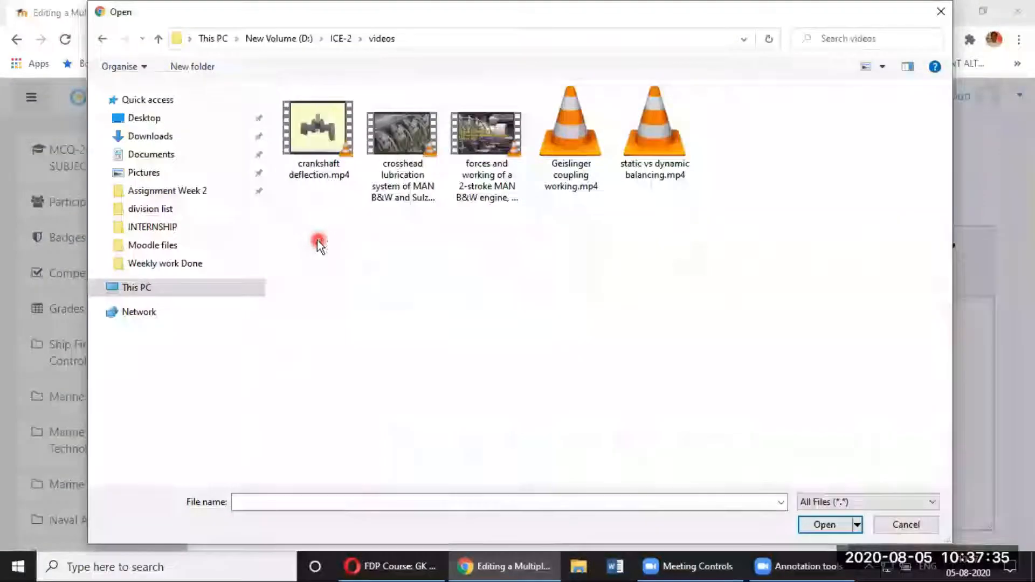
left_click(309, 147)
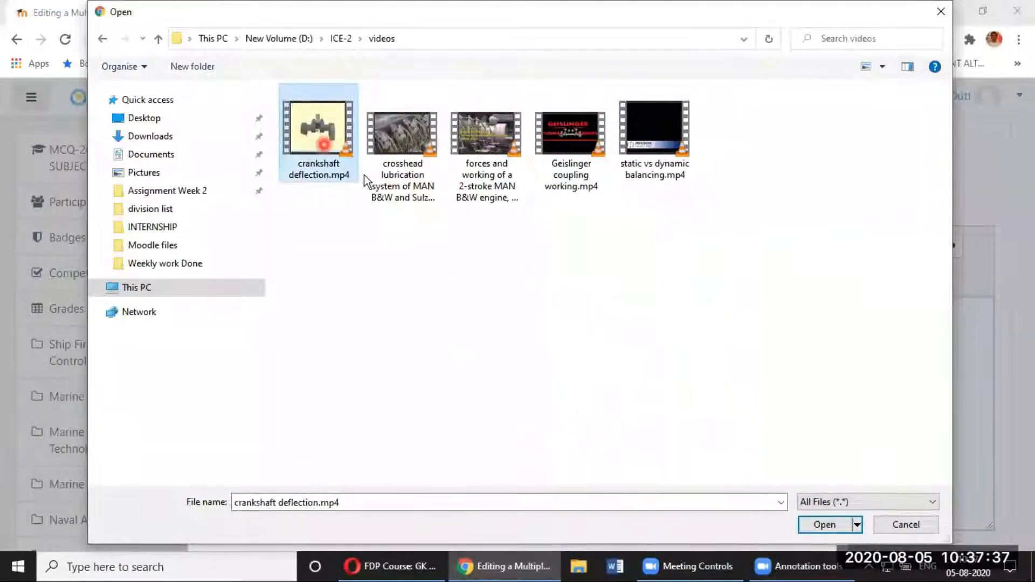
left_click(823, 527)
left_click(617, 502)
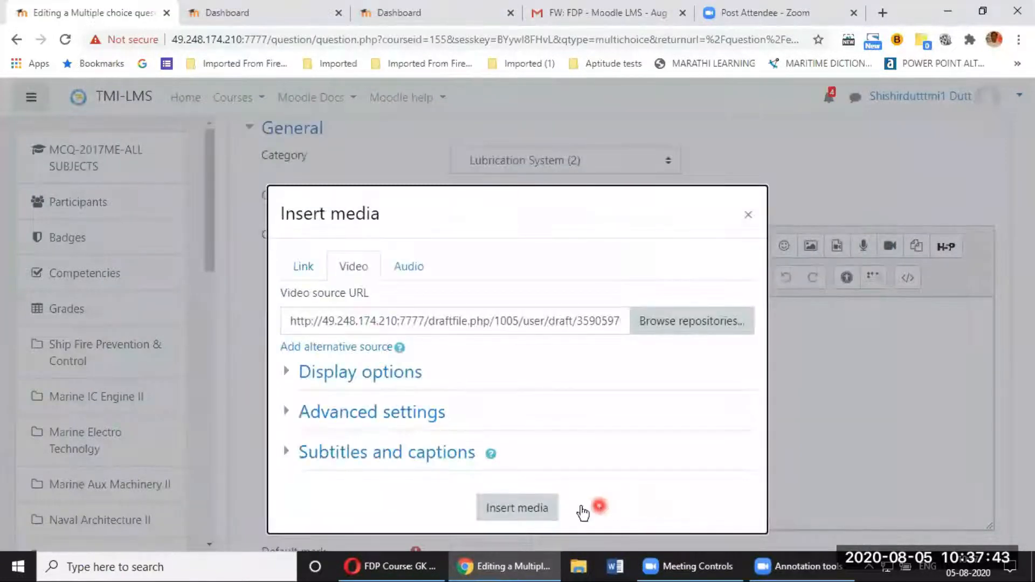
left_click(526, 509)
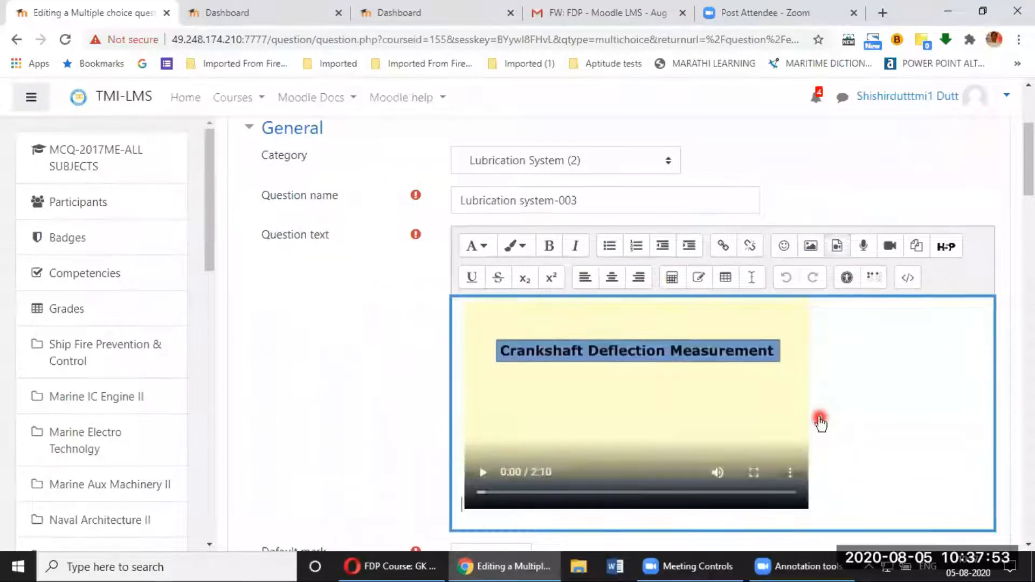
Step: On a new line under the video, type 'In the above video the crankshaft deflection is being taken by which of the following'
scroll(580, 464, "down", 1)
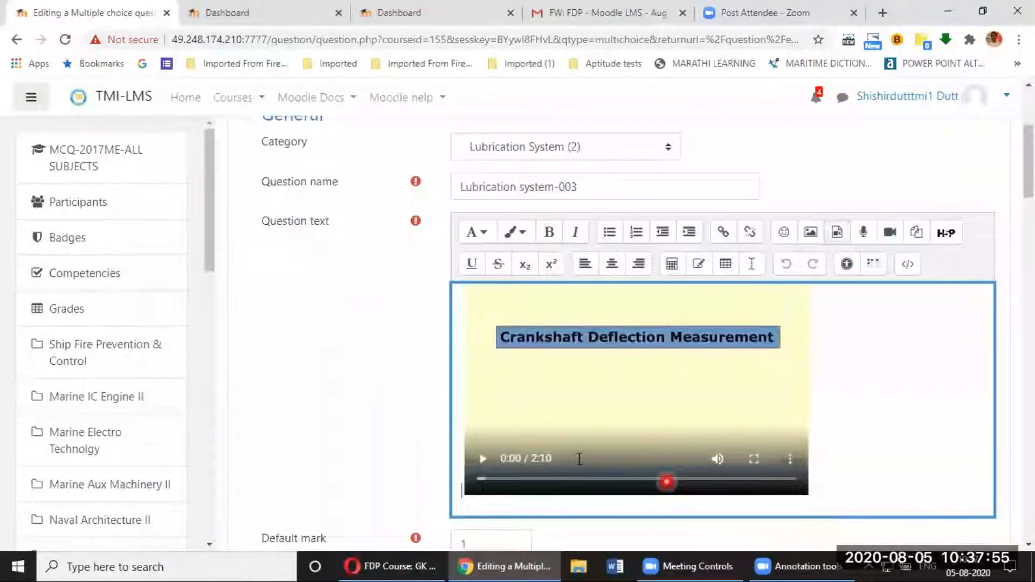
scroll(823, 348, "down", 3)
left_click(826, 347)
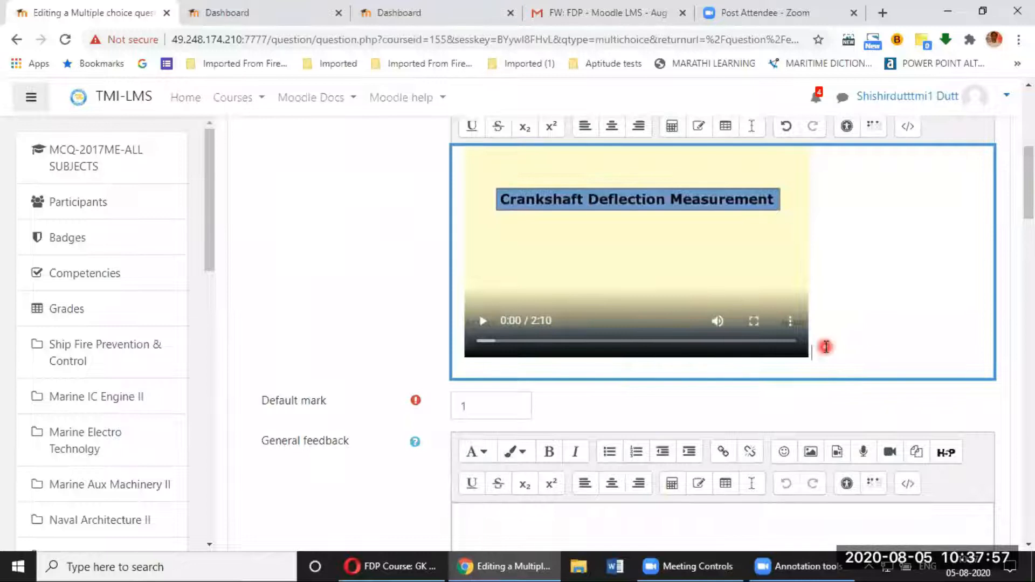
key("Return")
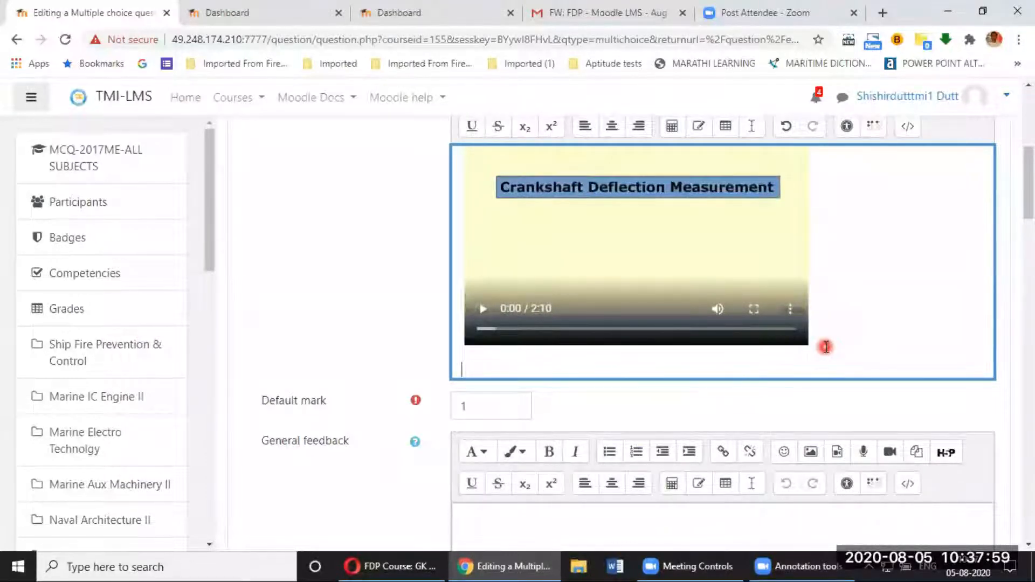
type("In the above video")
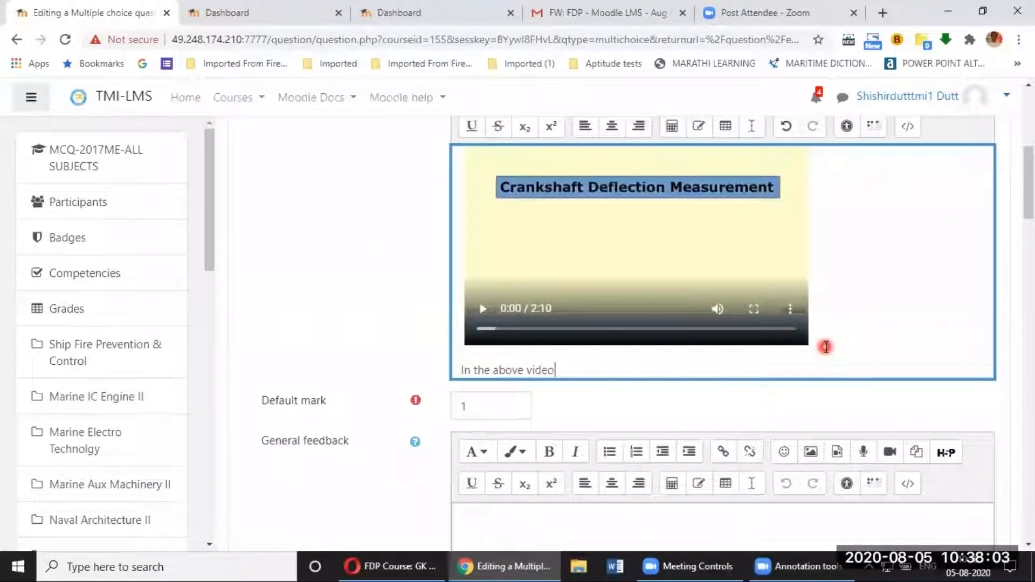
type(" the crankshaft def")
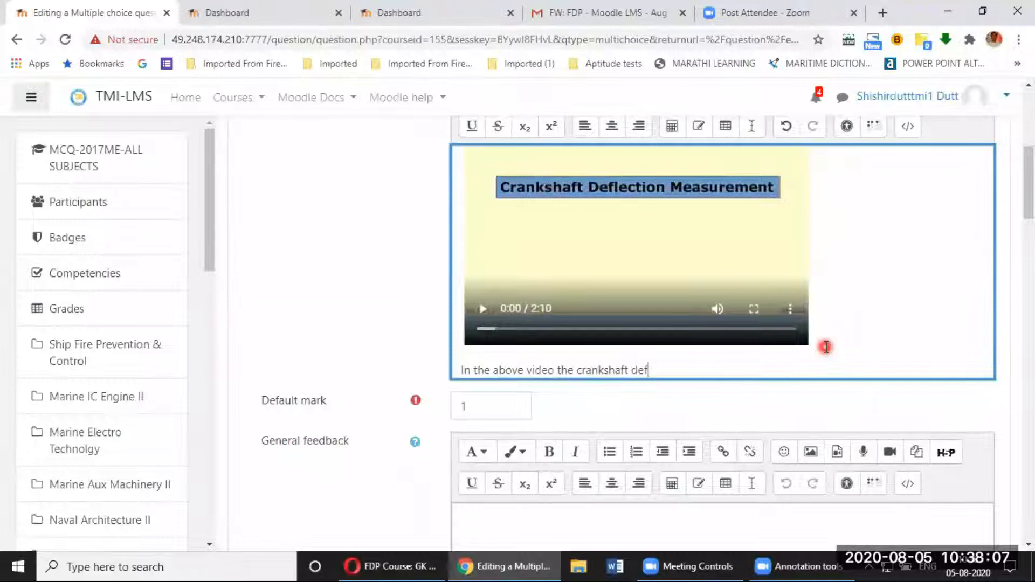
type("lection is being taken by")
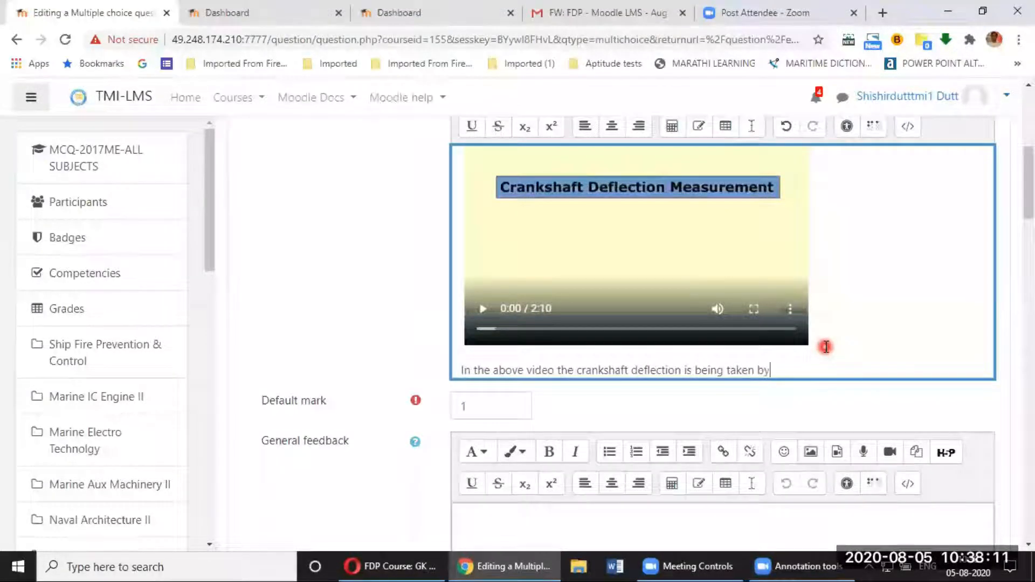
type(" which of the following devi")
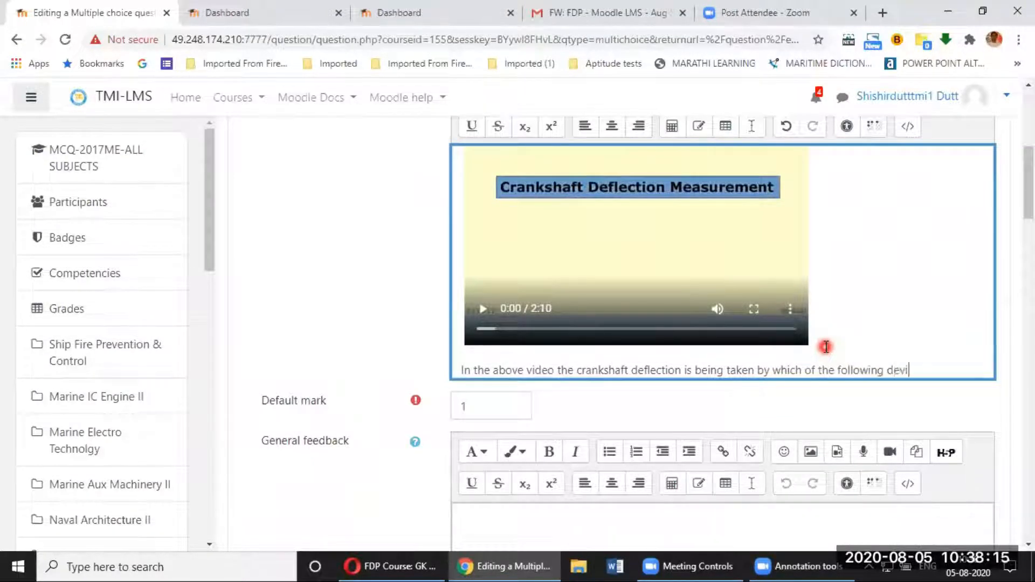
type("ces?")
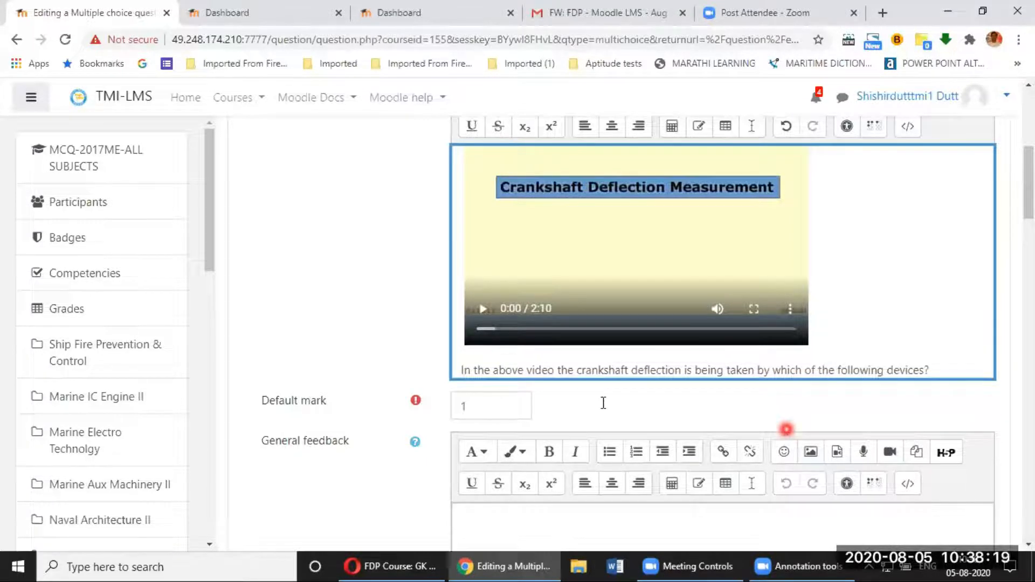
scroll(594, 403, "down", 3)
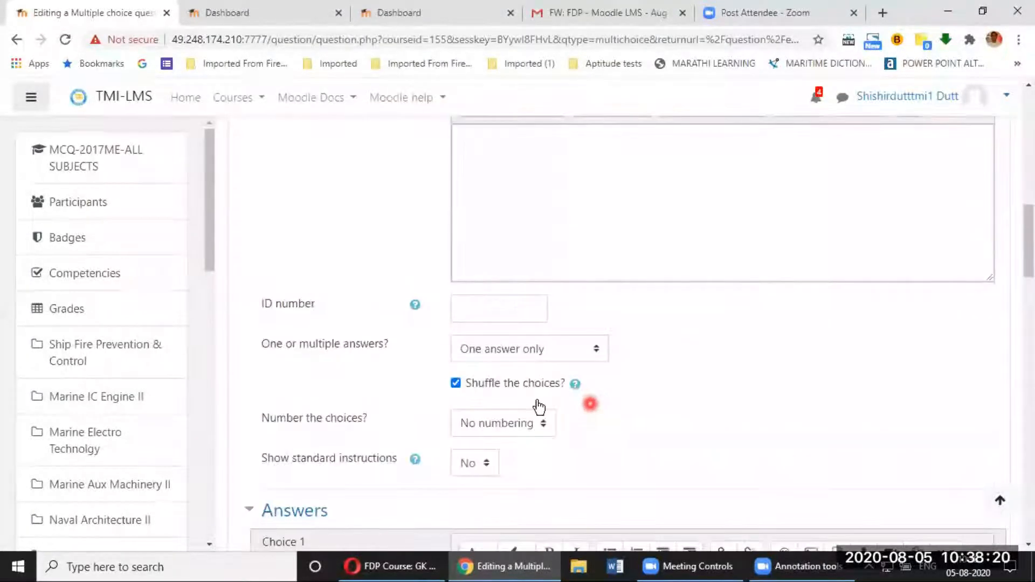
scroll(513, 329, "down", 5)
Step: Start the first answer choice, then abandon an attempt to insert an image into it
left_click(513, 317)
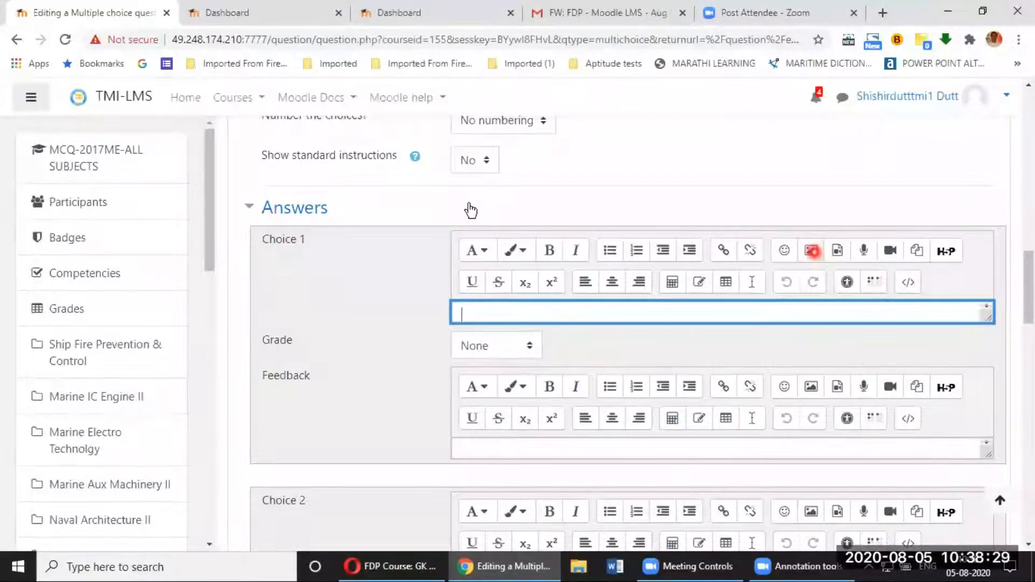
left_click(811, 251)
left_click(627, 233)
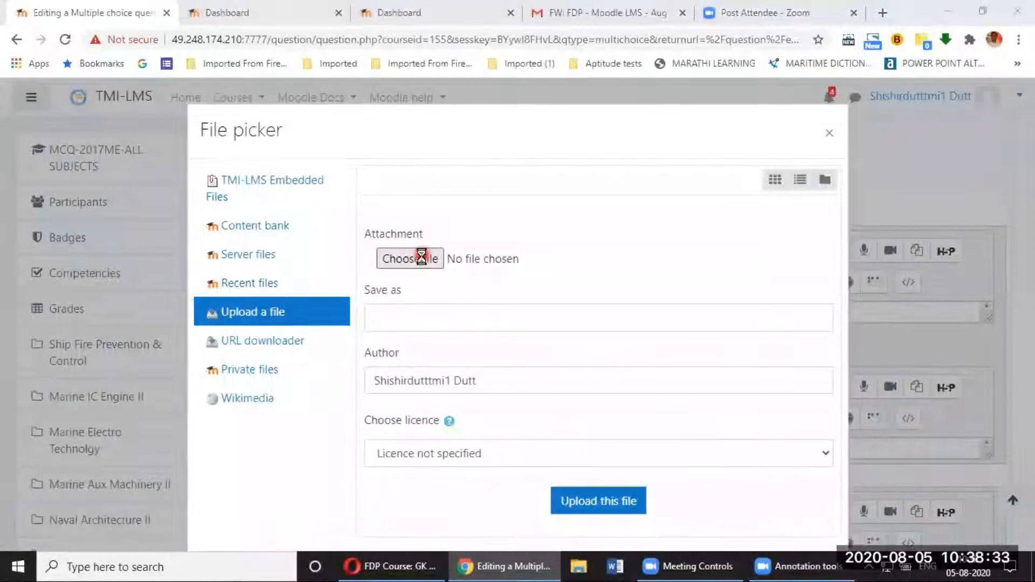
left_click(377, 258)
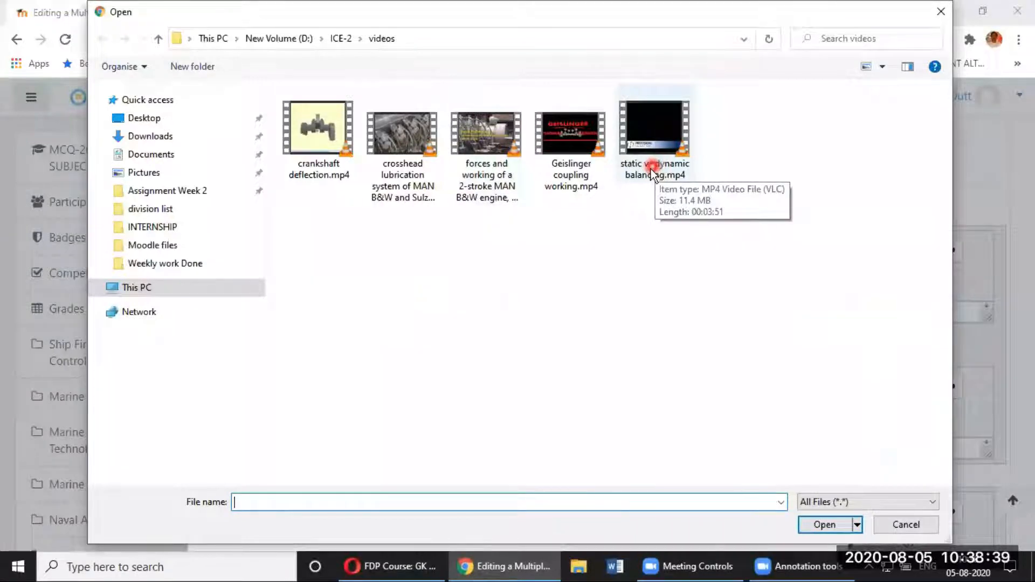
left_click(939, 13)
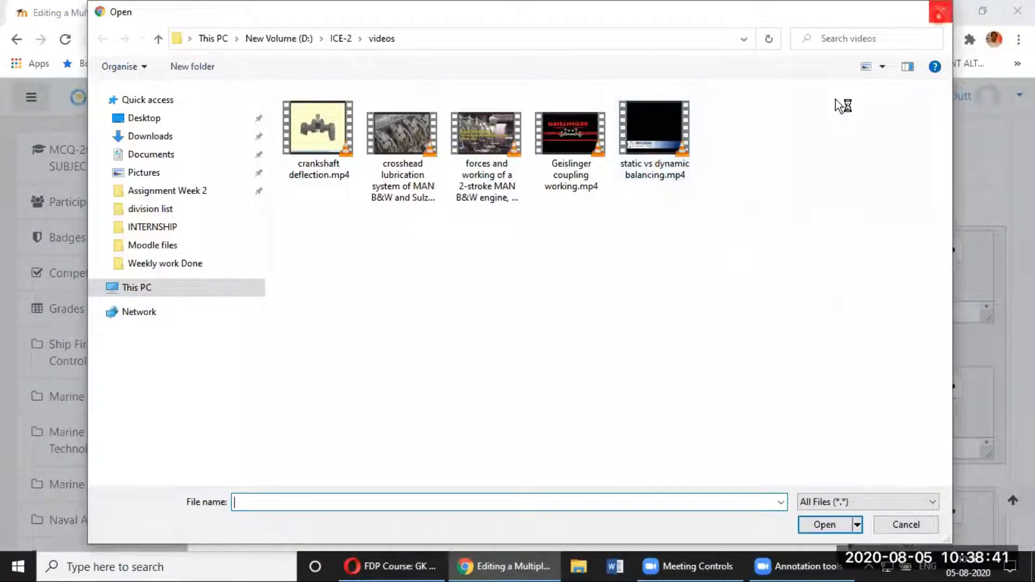
left_click(829, 135)
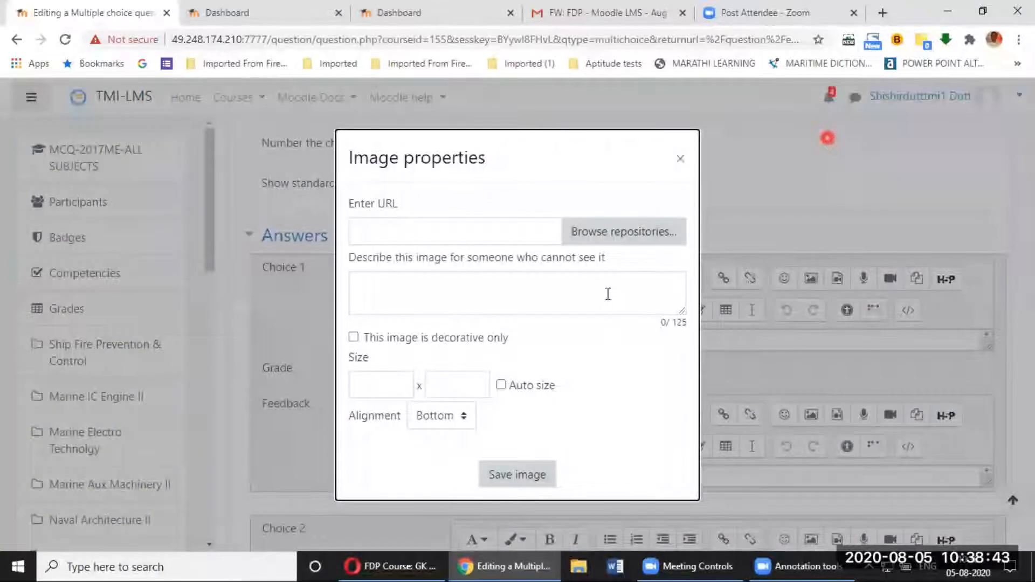
left_click(679, 157)
left_click(546, 342)
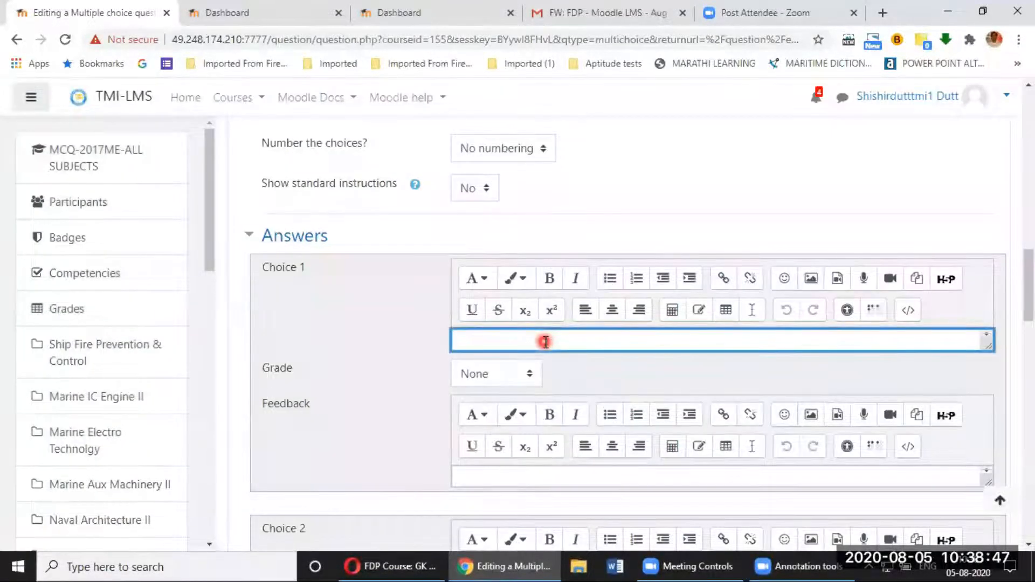
Step: Enter 'Dial gauge' as Choice 1 with a 100% grade
type("Dial gauge")
left_click(529, 375)
left_click(474, 65)
left_click(391, 507)
scroll(392, 507, "down", 5)
Step: Enter 'Vernier calliper' as Choice 2 and save the question
left_click(497, 302)
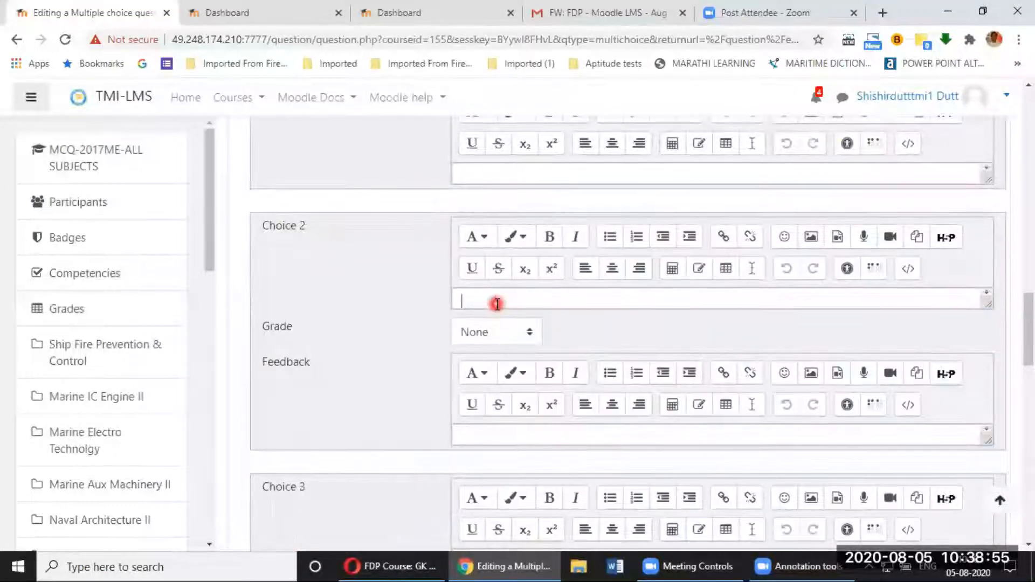
type("Vernier cal")
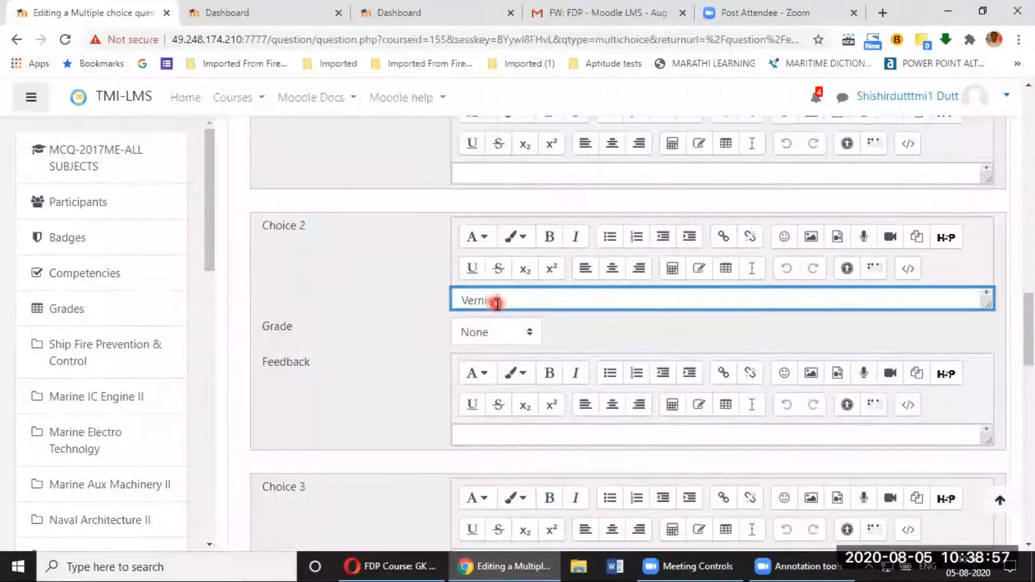
type("liper")
left_click(369, 392)
scroll(369, 397, "down", 10)
scroll(435, 439, "down", 10)
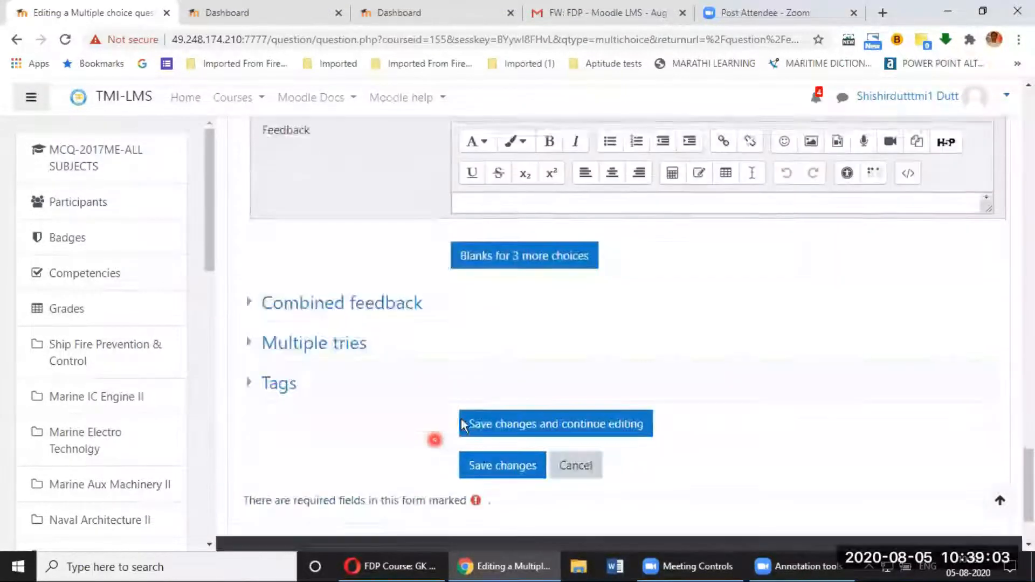
left_click(483, 359)
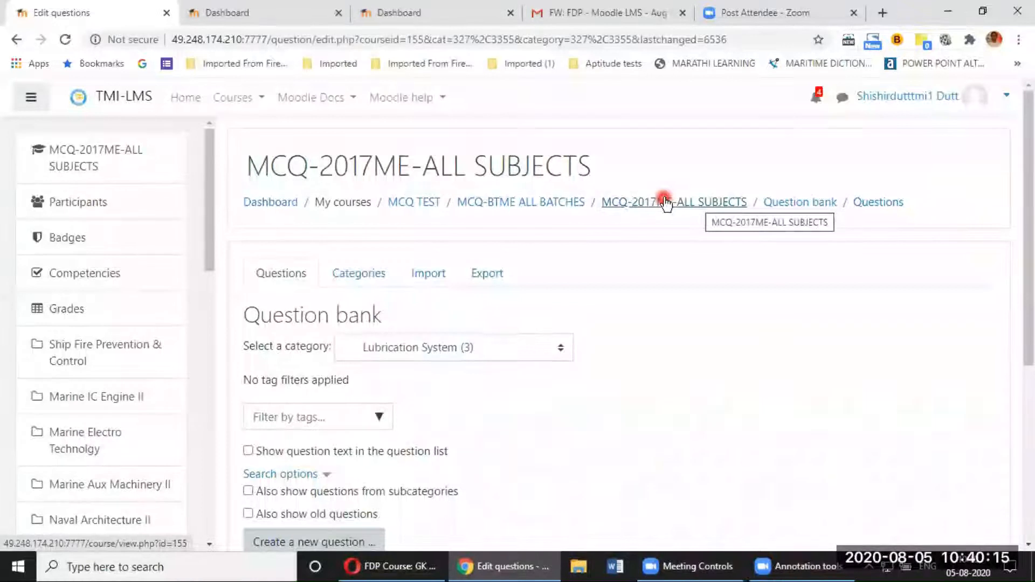
Step: Review the question bank listing Lubrication system-003 third under Lubrication System (3)
left_click(665, 205)
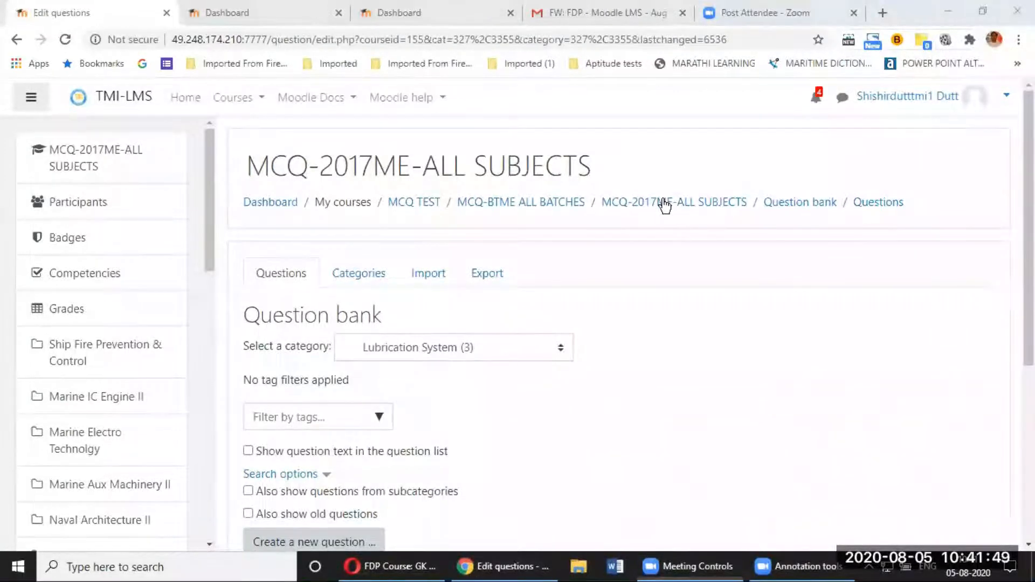
left_click(631, 144)
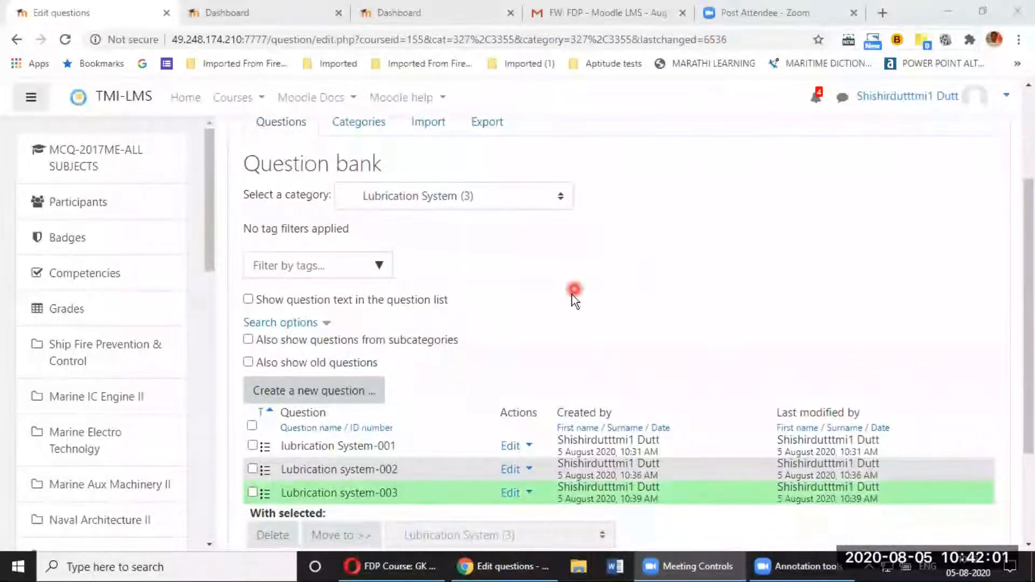
scroll(573, 297, "down", 3)
left_click(324, 249)
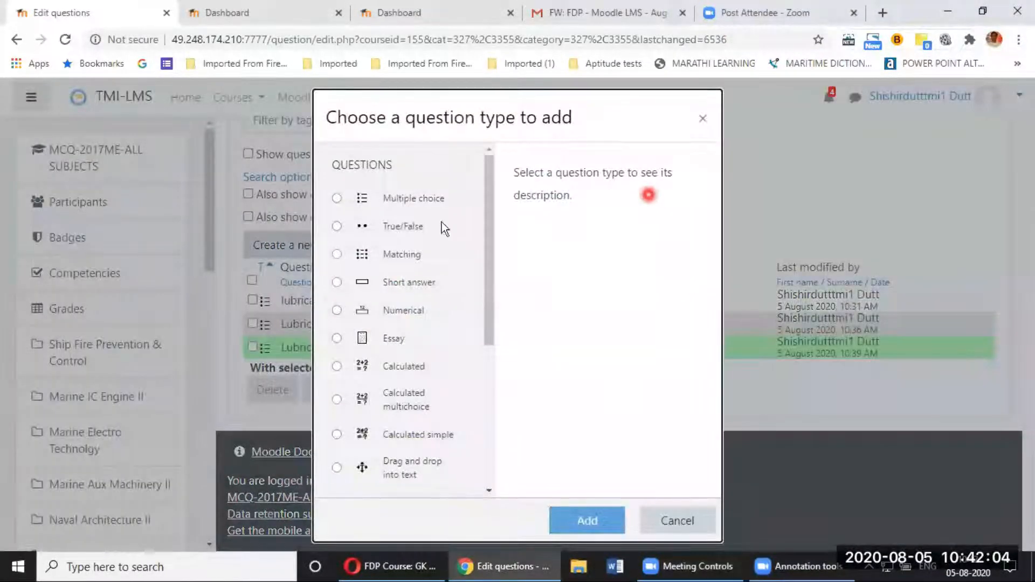
left_click(386, 200)
left_click(593, 521)
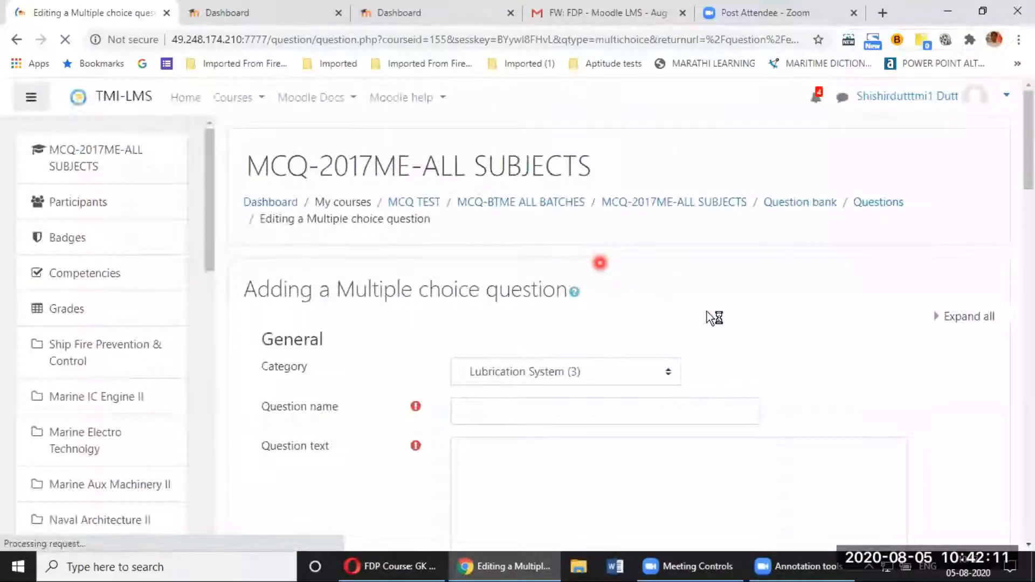
scroll(707, 311, "down", 3)
left_click(553, 237)
left_click(506, 180)
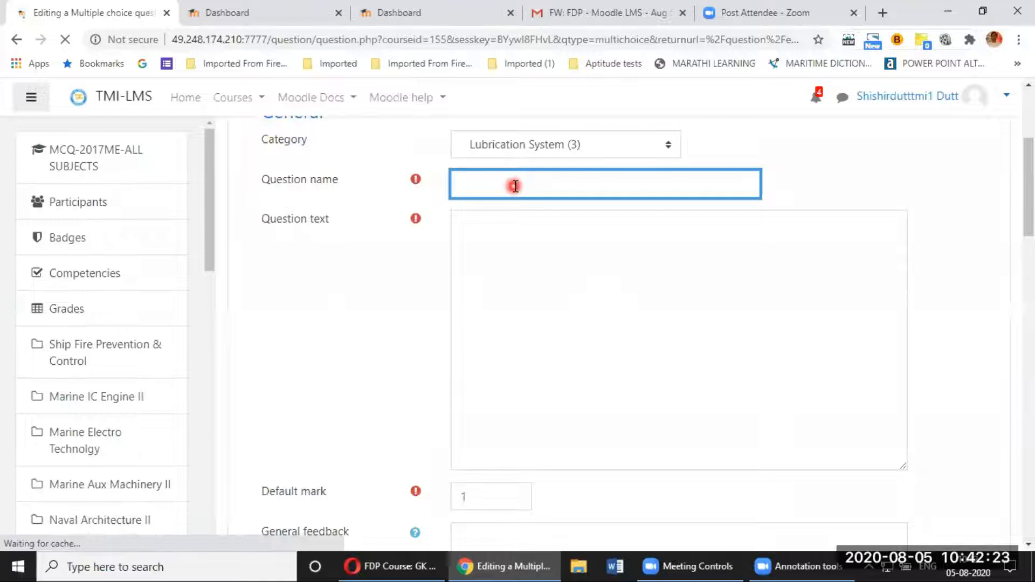
left_click(514, 187)
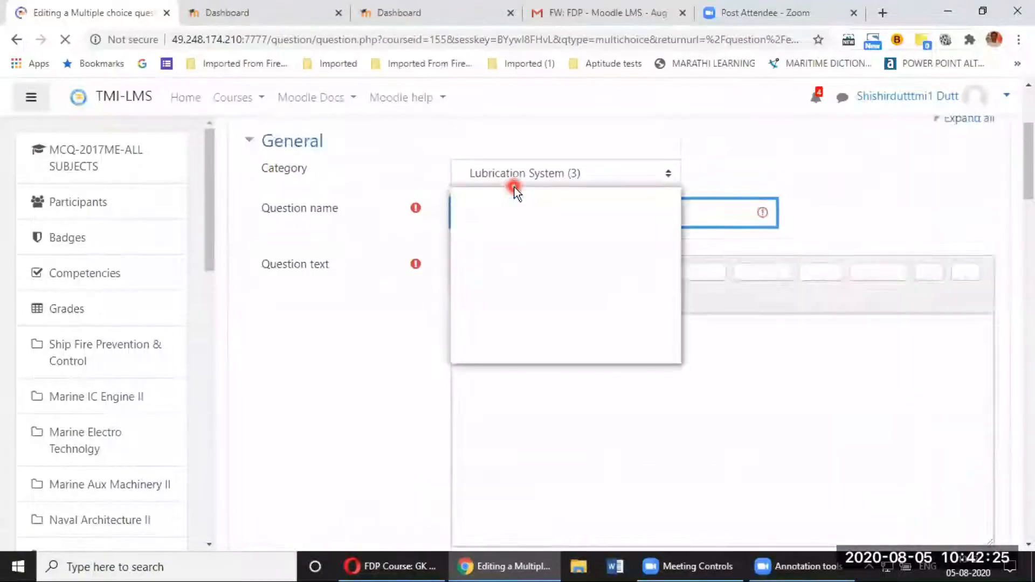
left_click(638, 384)
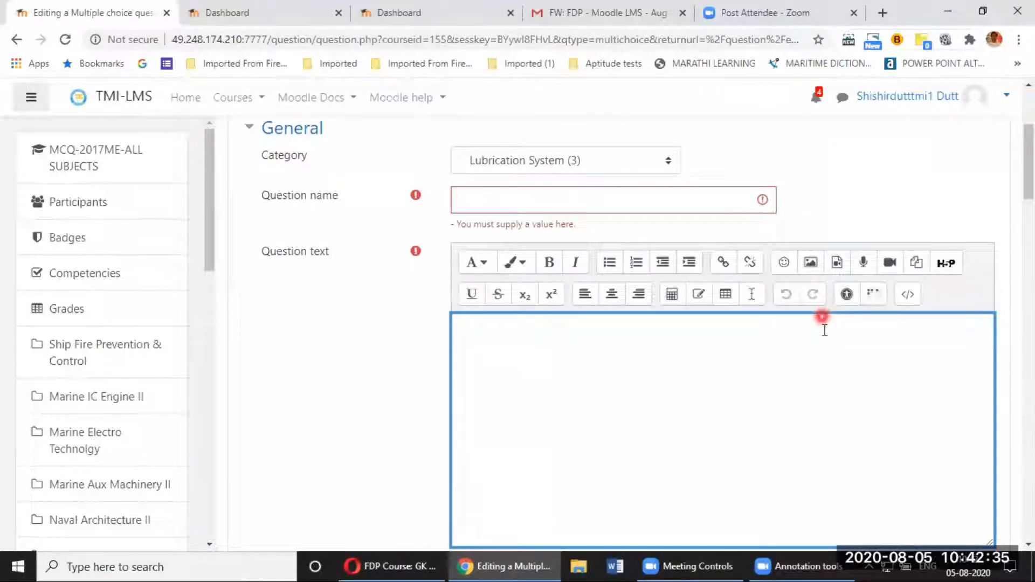
left_click(865, 267)
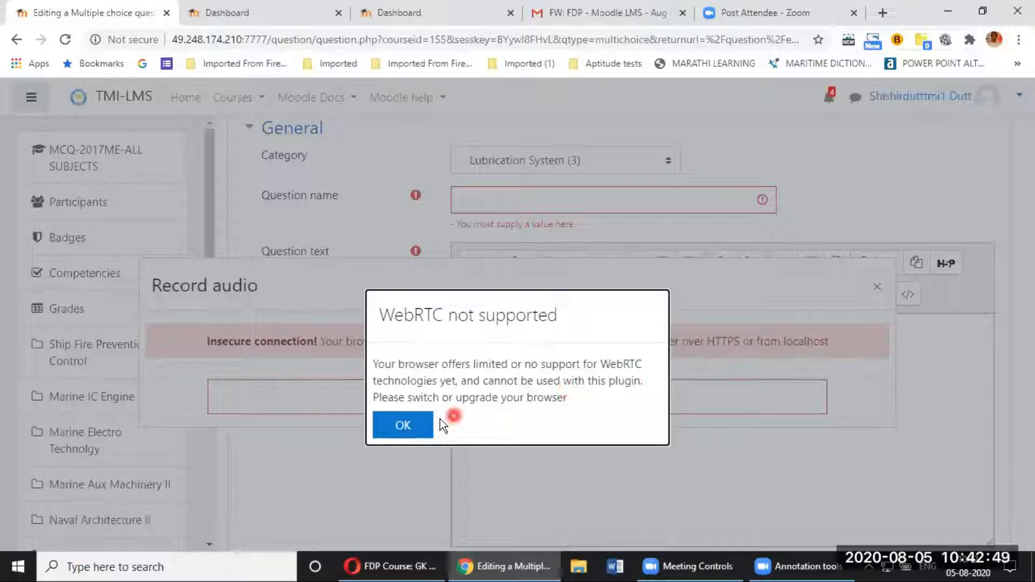
left_click(412, 431)
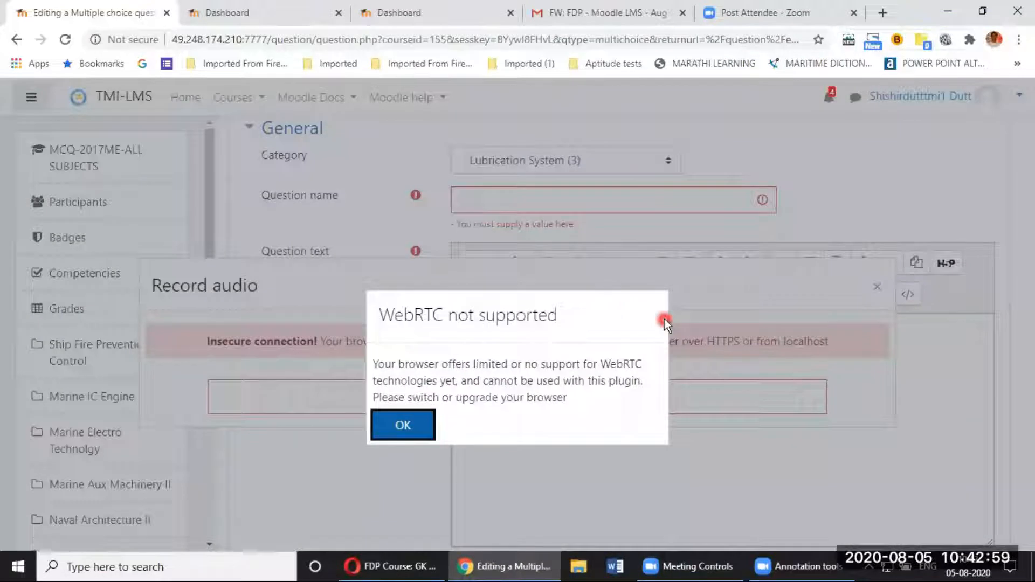
left_click(877, 287)
left_click(724, 328)
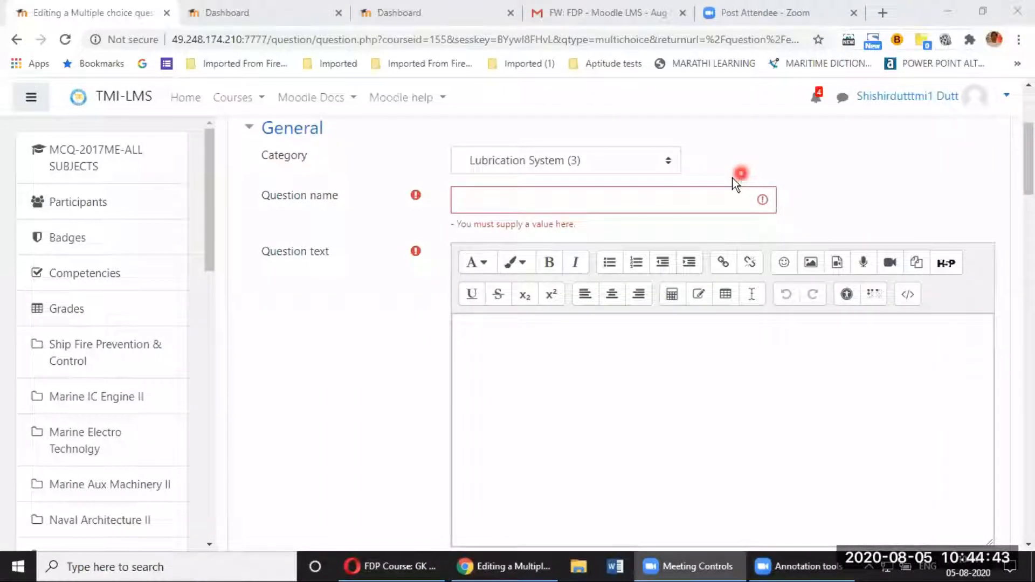
Step: Leave the unsaved question form via the MCQ-BTME ALL BATCHES breadcrumb
scroll(672, 234, "up", 4)
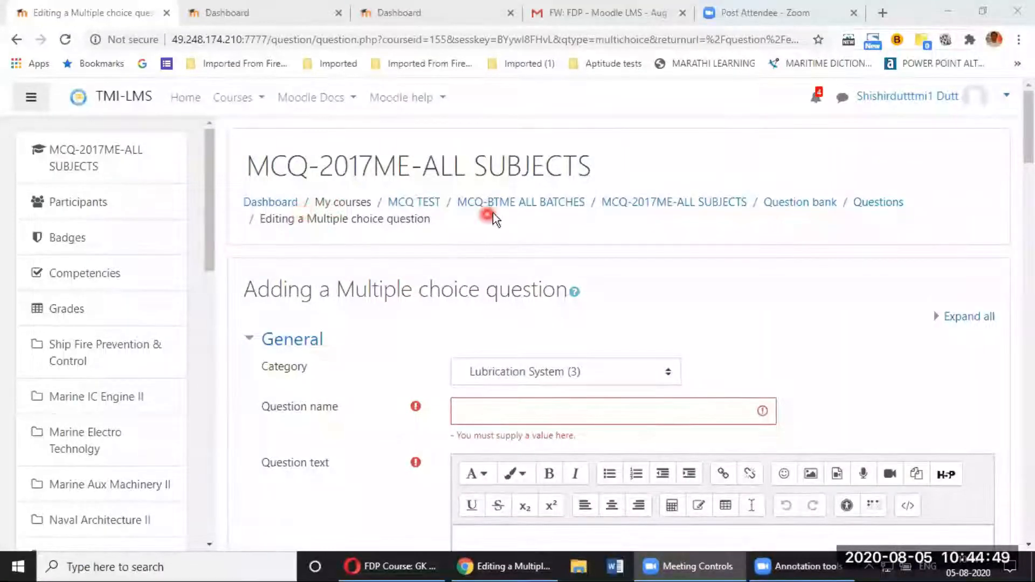
scroll(623, 206, "down", 8)
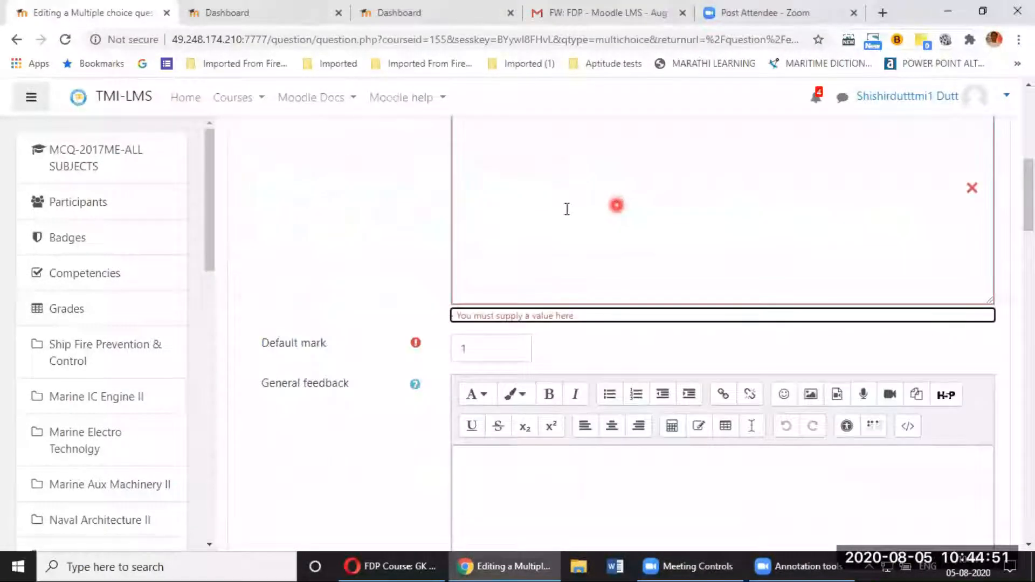
scroll(467, 213, "up", 8)
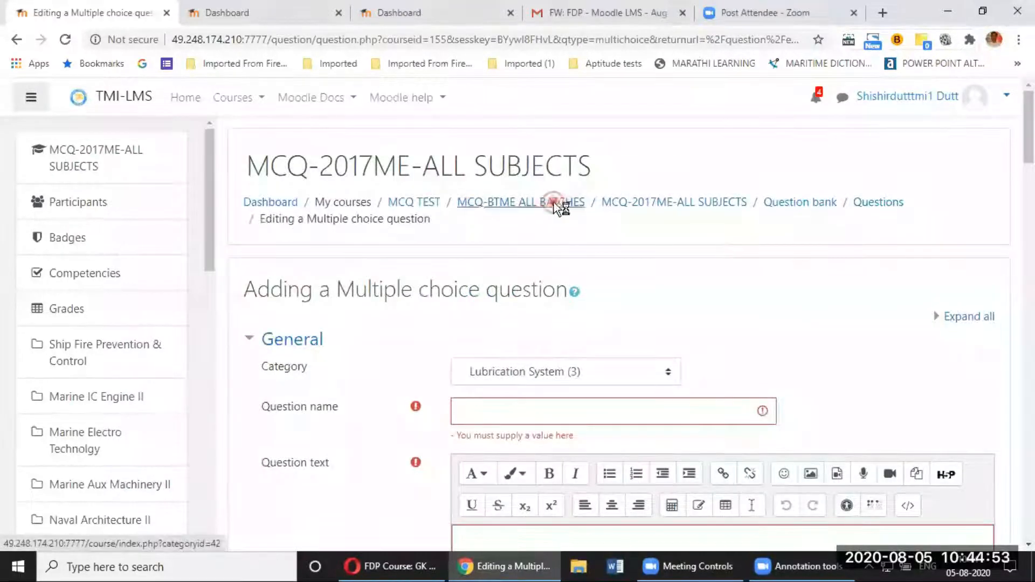
left_click(554, 202)
left_click(588, 123)
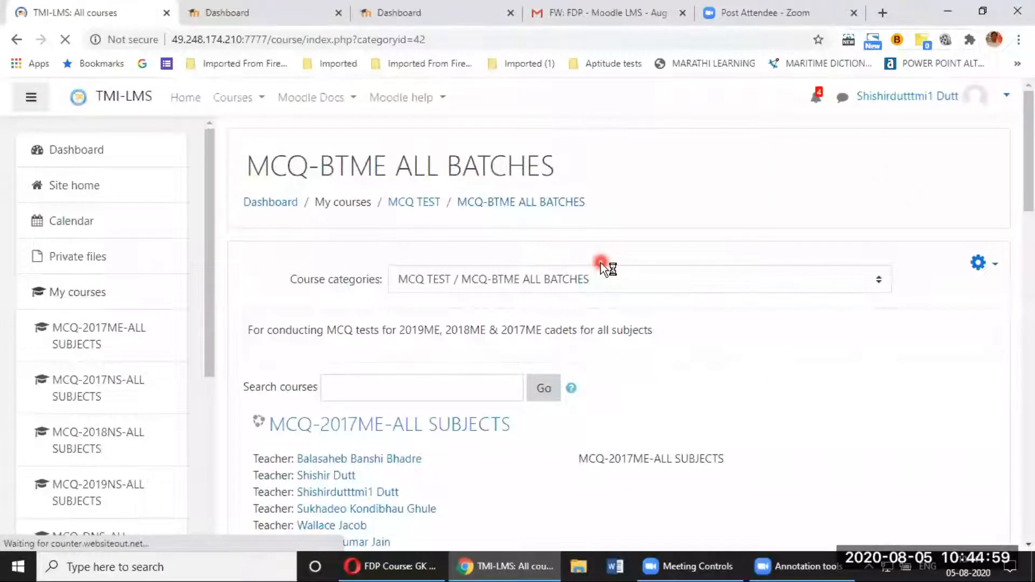
Step: Open the MCQ-2017ME-ALL SUBJECTS course from the MCQ-BTME ALL BATCHES category
scroll(601, 263, "down", 1)
scroll(336, 253, "down", 1)
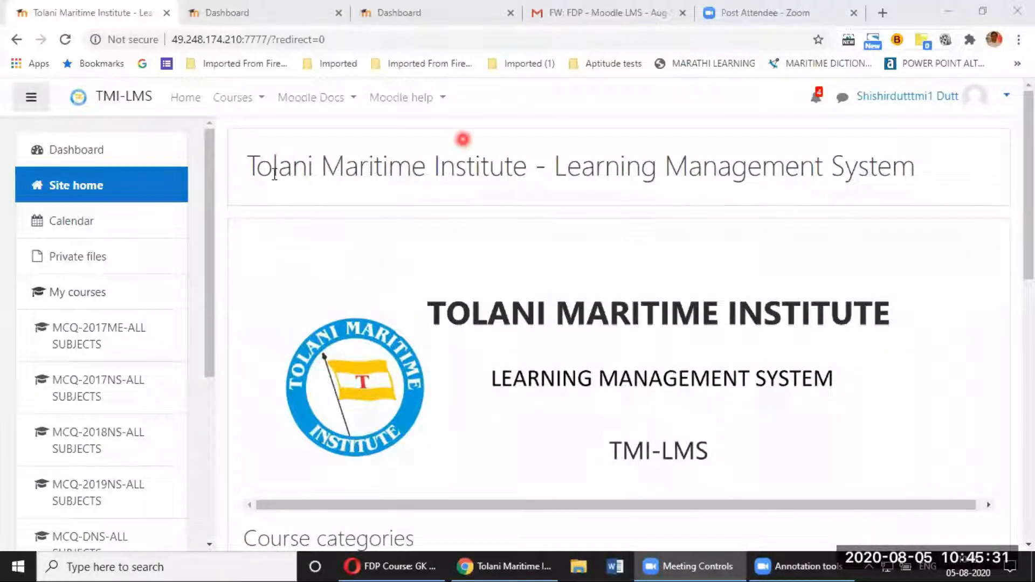
scroll(328, 319, "down", 1)
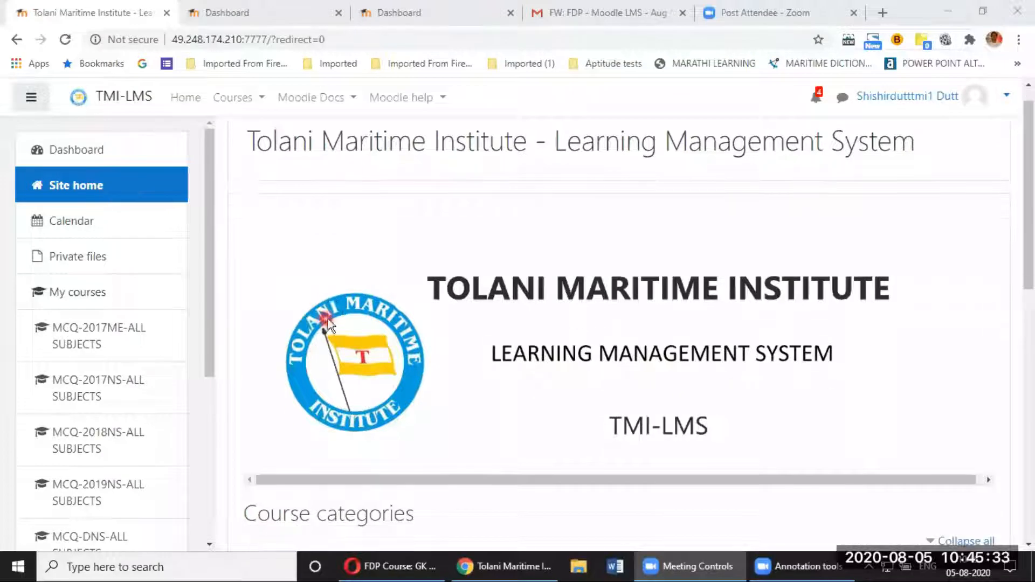
scroll(334, 313, "down", 8)
scroll(352, 296, "up", 2)
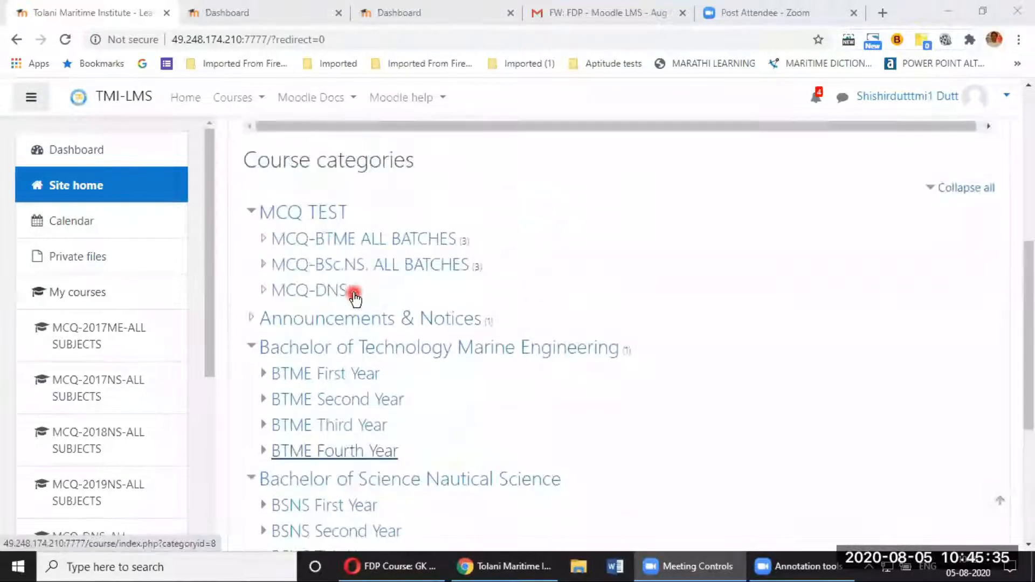
left_click(351, 247)
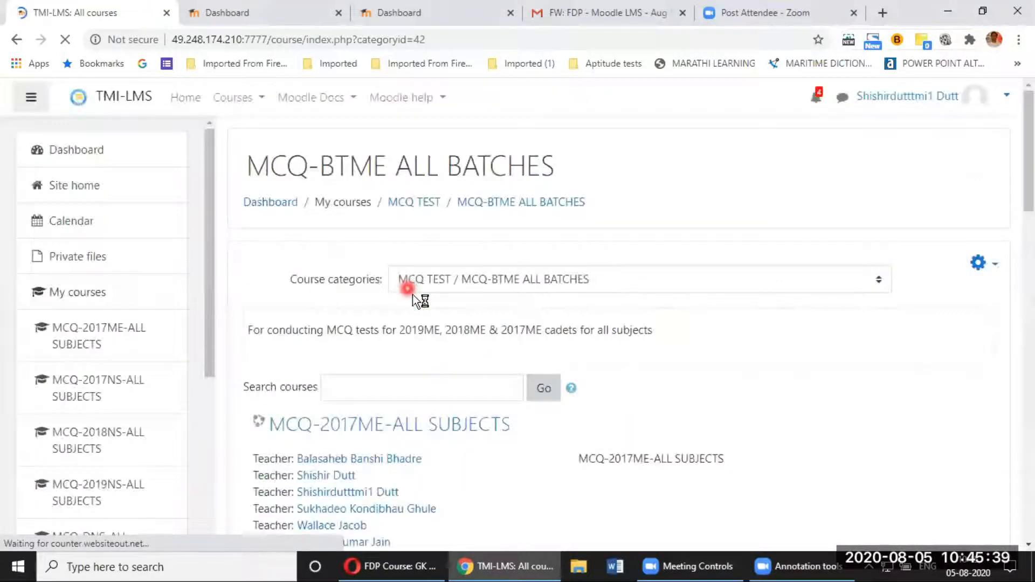
scroll(399, 258, "down", 4)
left_click(387, 208)
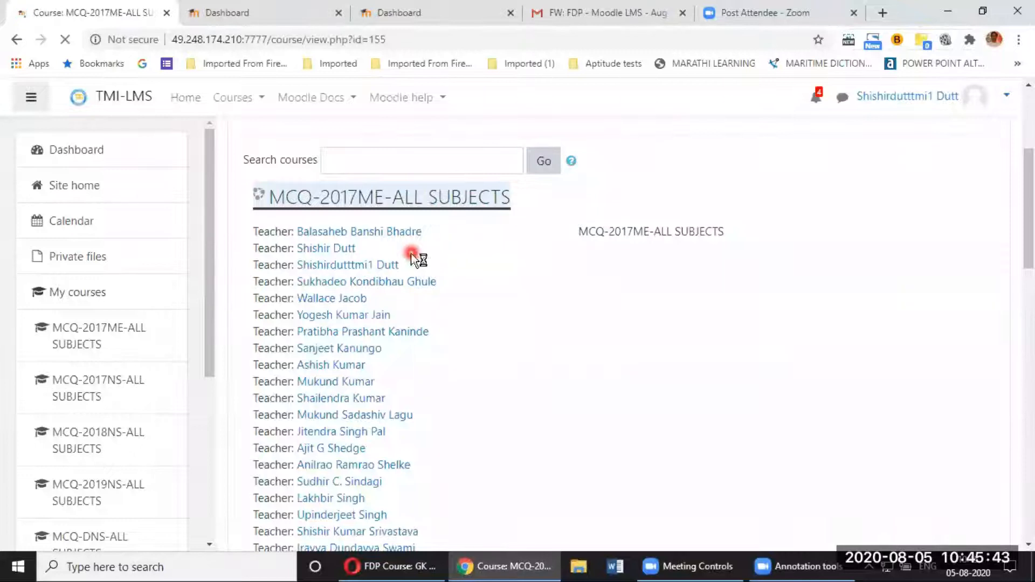
scroll(451, 330, "down", 3)
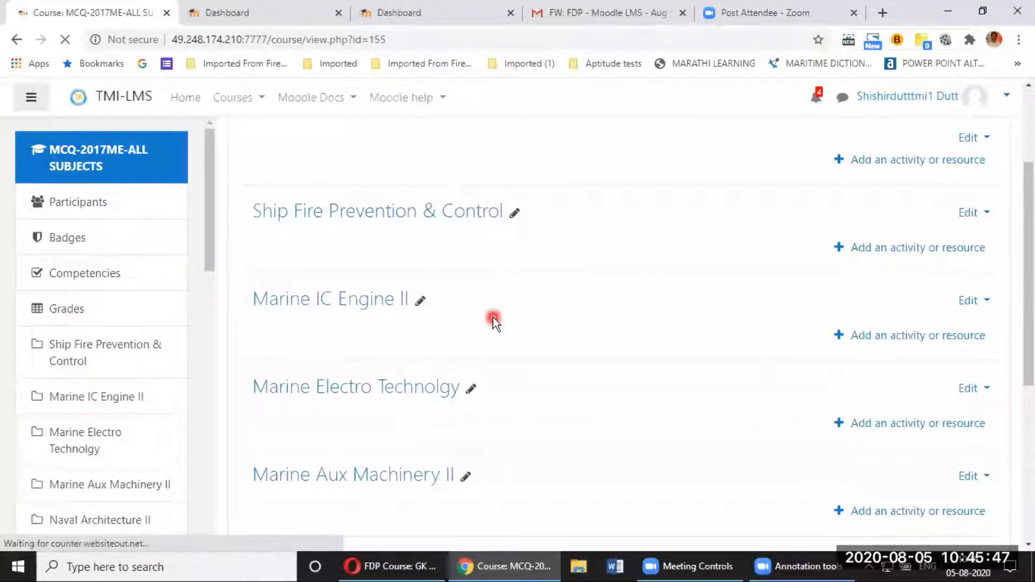
scroll(493, 317, "down", 1)
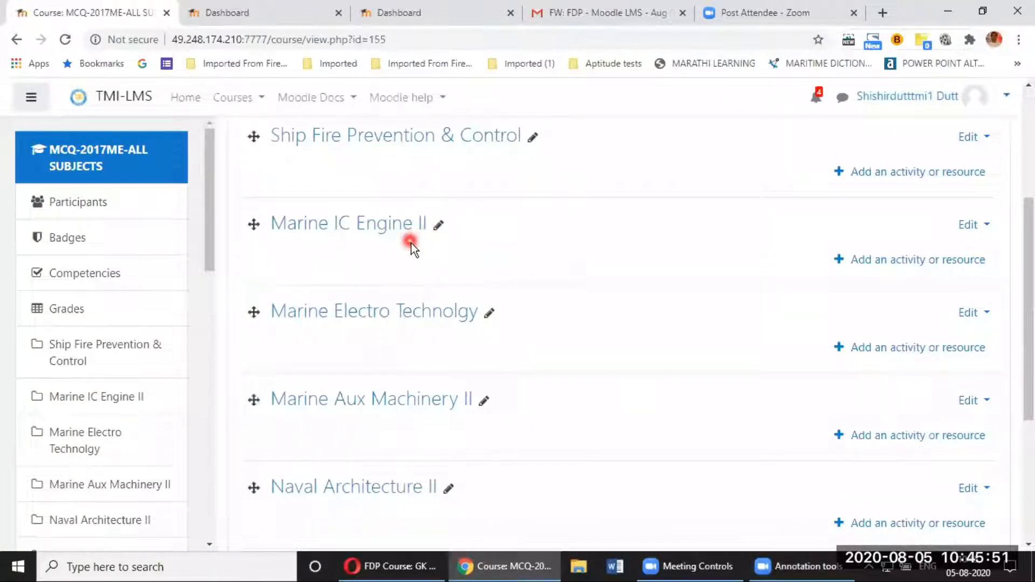
scroll(750, 237, "up", 3)
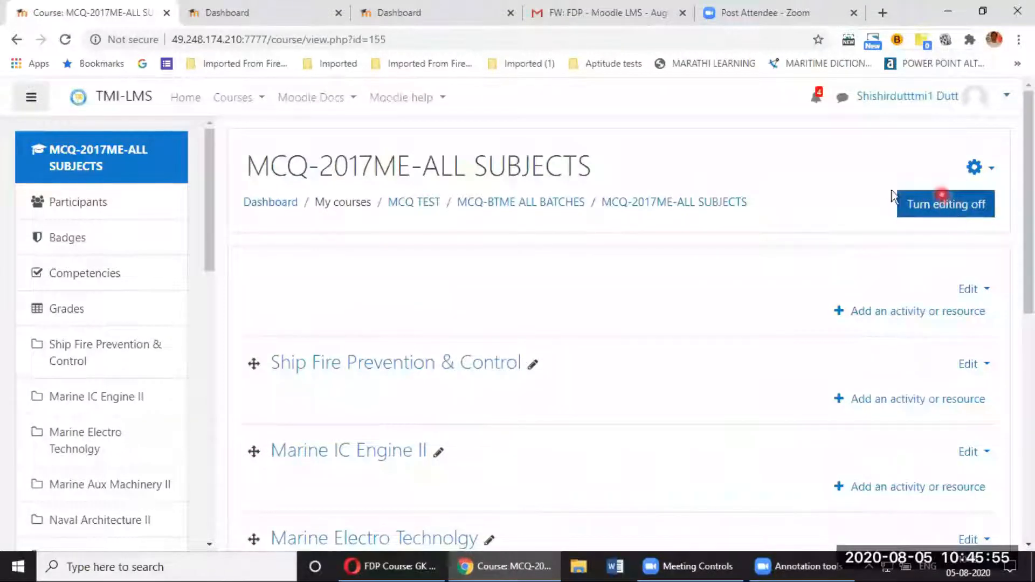
scroll(652, 308, "down", 3)
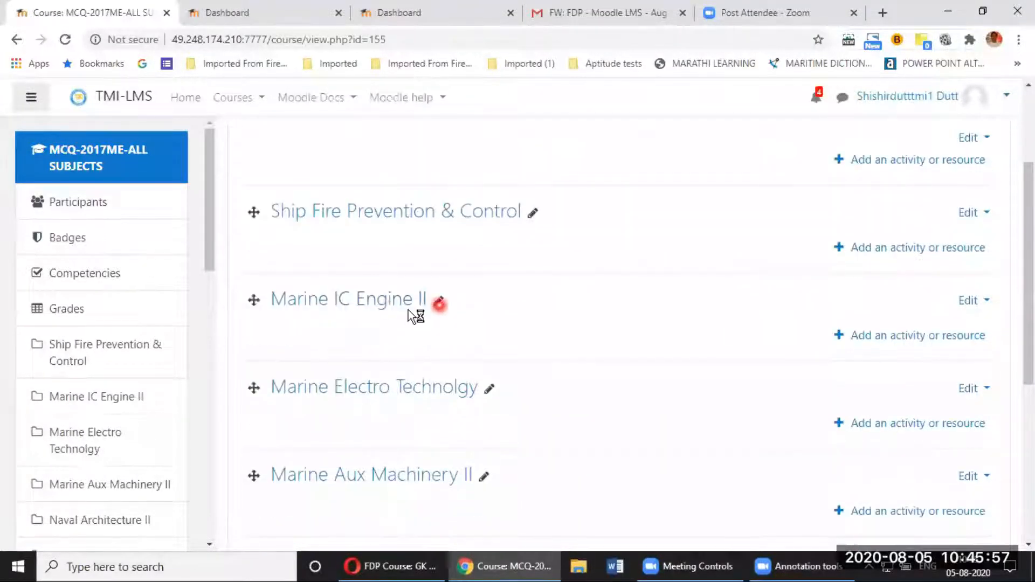
Step: In the Marine IC Engine II activity chooser, star Quiz and select it
left_click(898, 340)
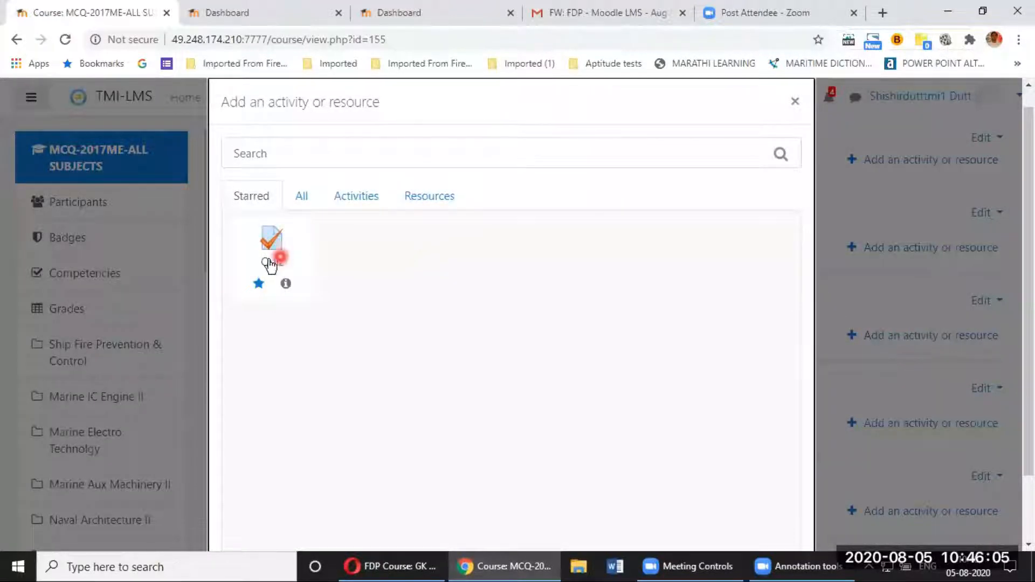
left_click(300, 199)
scroll(526, 357, "down", 2)
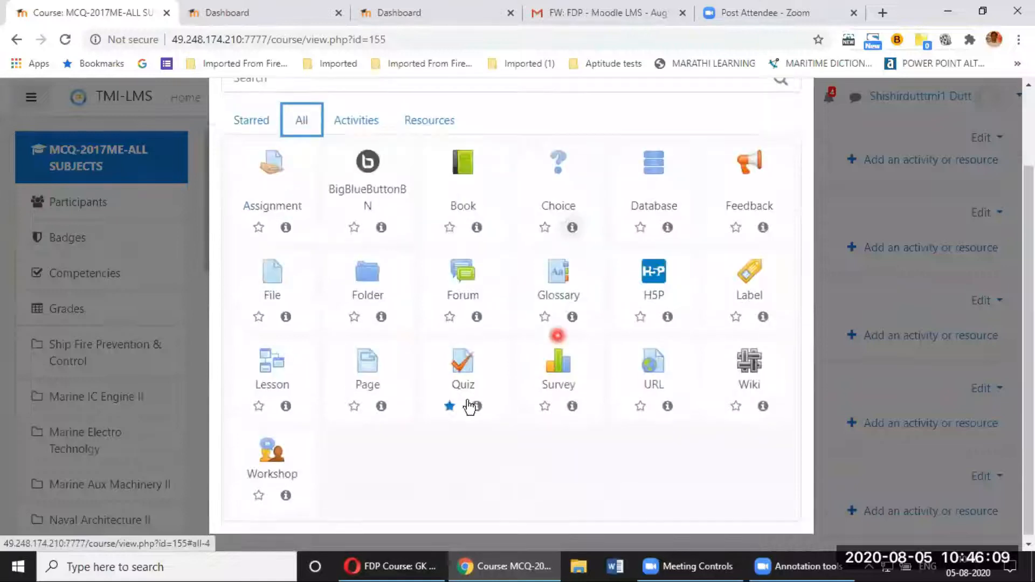
left_click(450, 409)
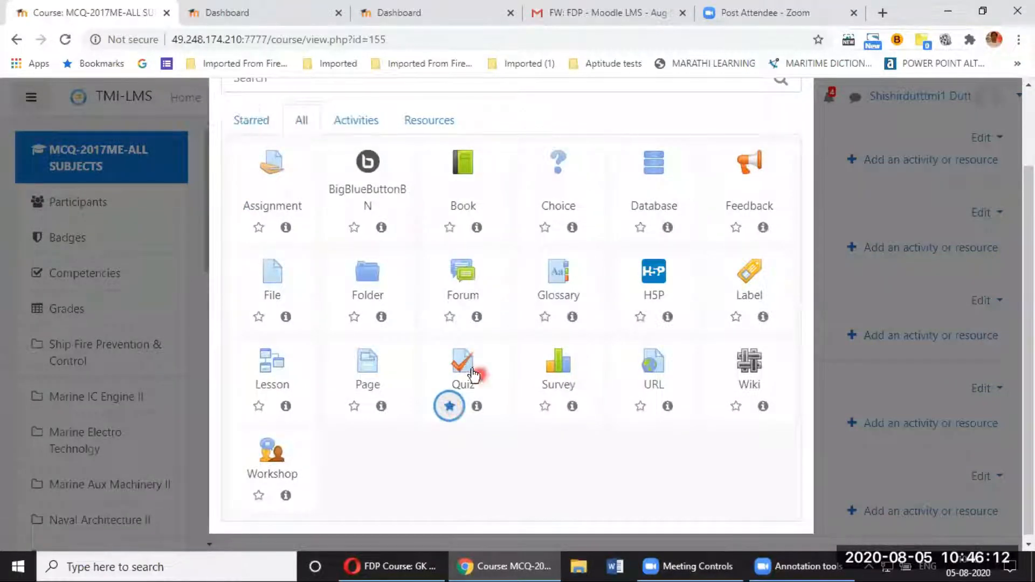
left_click(260, 129)
left_click(273, 166)
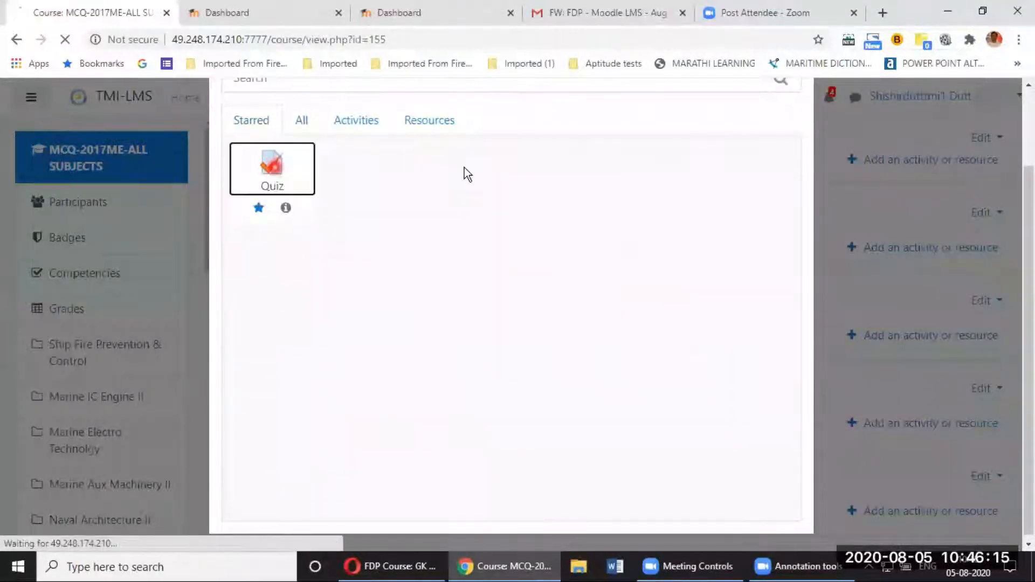
scroll(496, 227, "down", 3)
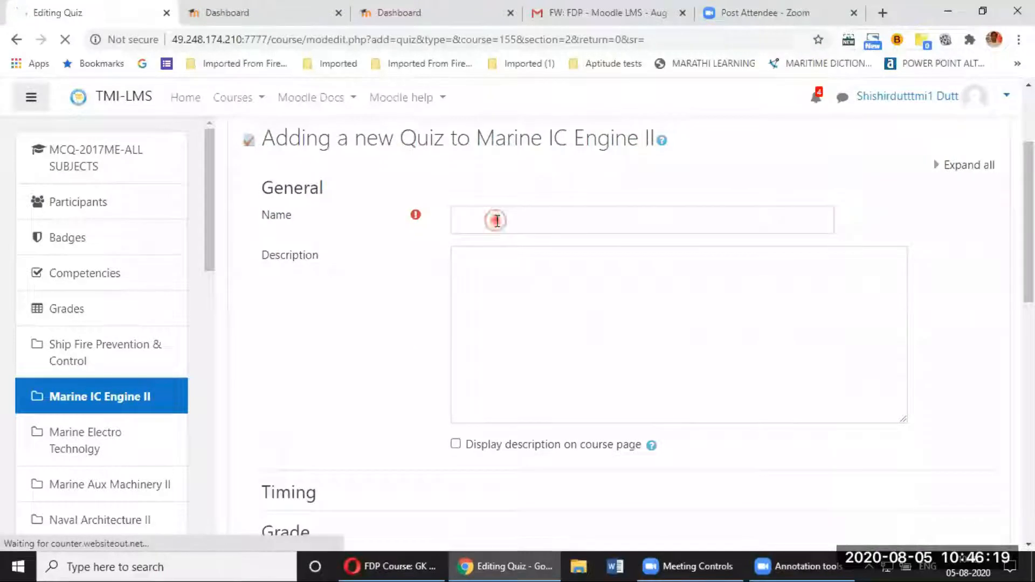
Step: Type 'MICE' and '05/08/2020' into the new quiz's Name field
left_click(493, 218)
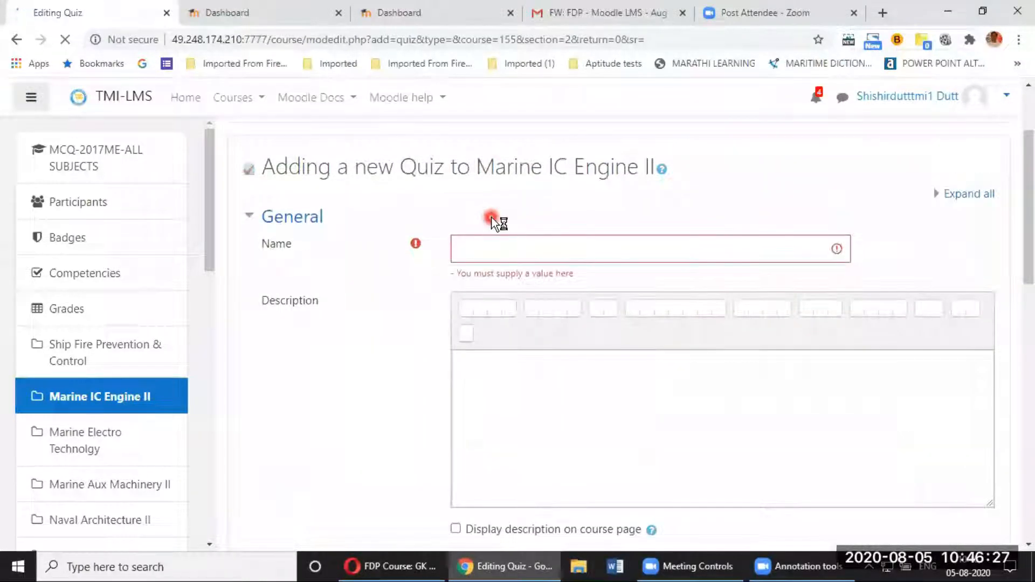
left_click(494, 250)
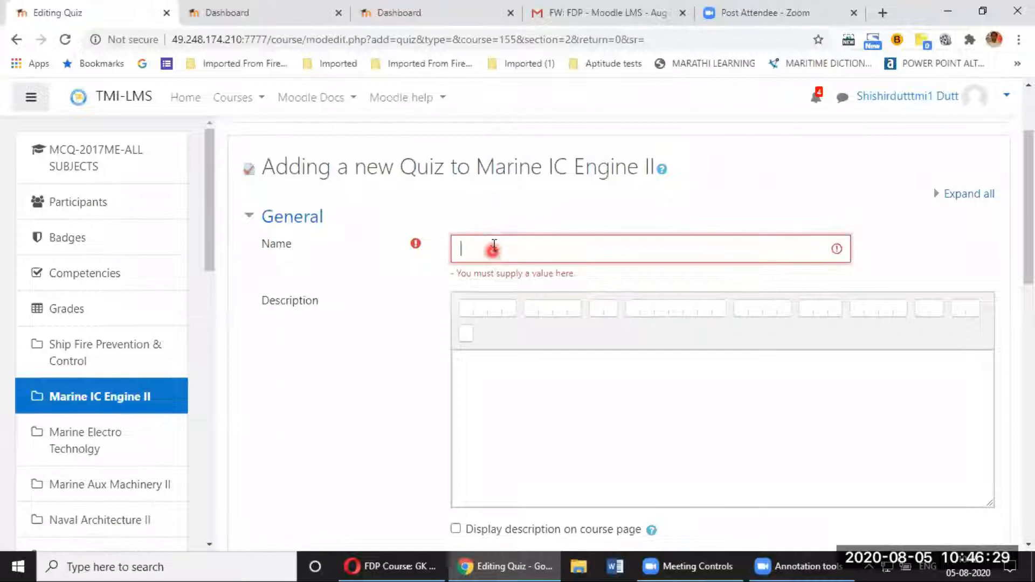
type("MICE -")
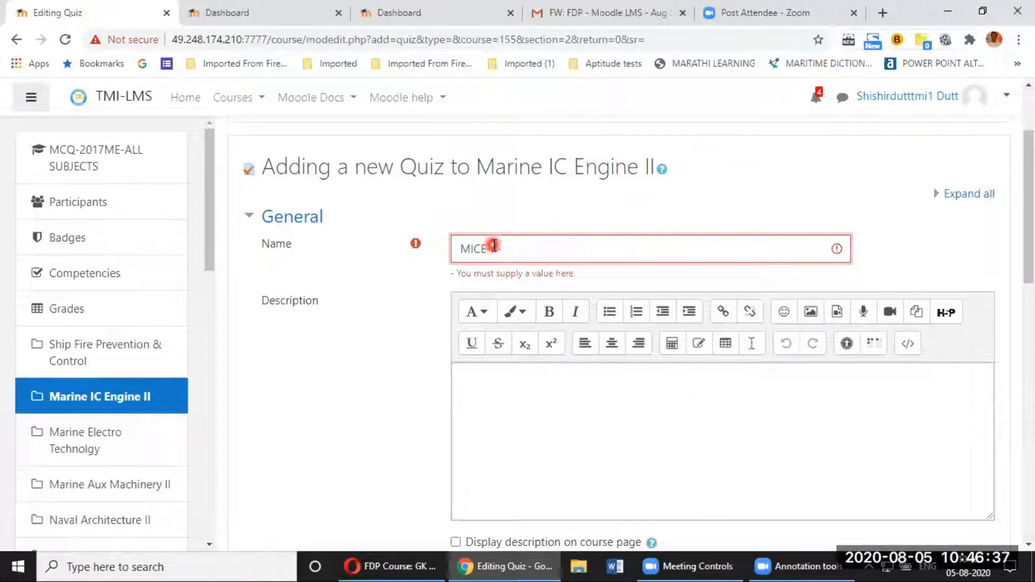
type("05/08")
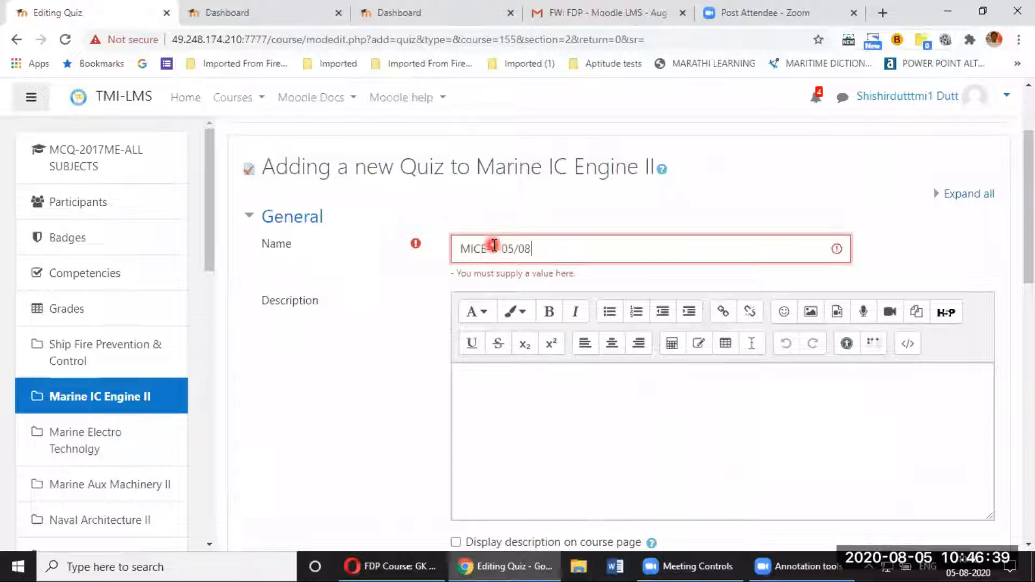
type("/2")
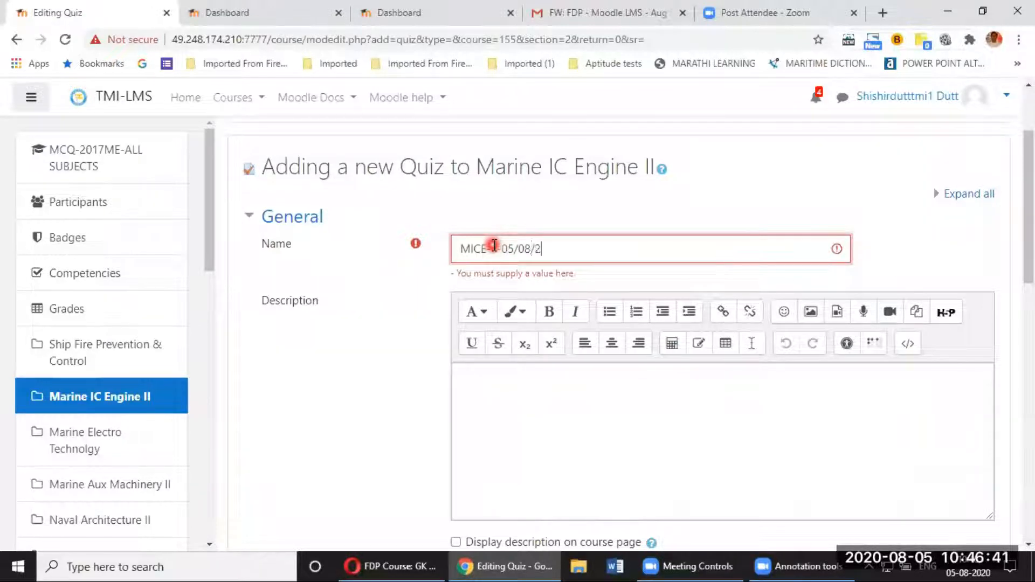
type("020")
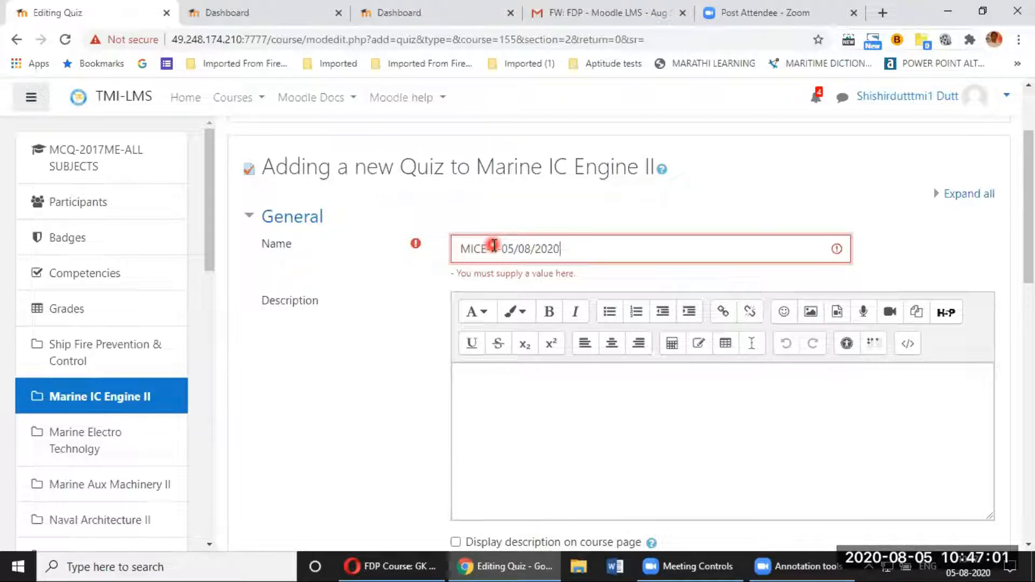
Step: Expand Timing and enable the quiz opening at 10:00 on 5 August 2020
scroll(494, 246, "down", 7)
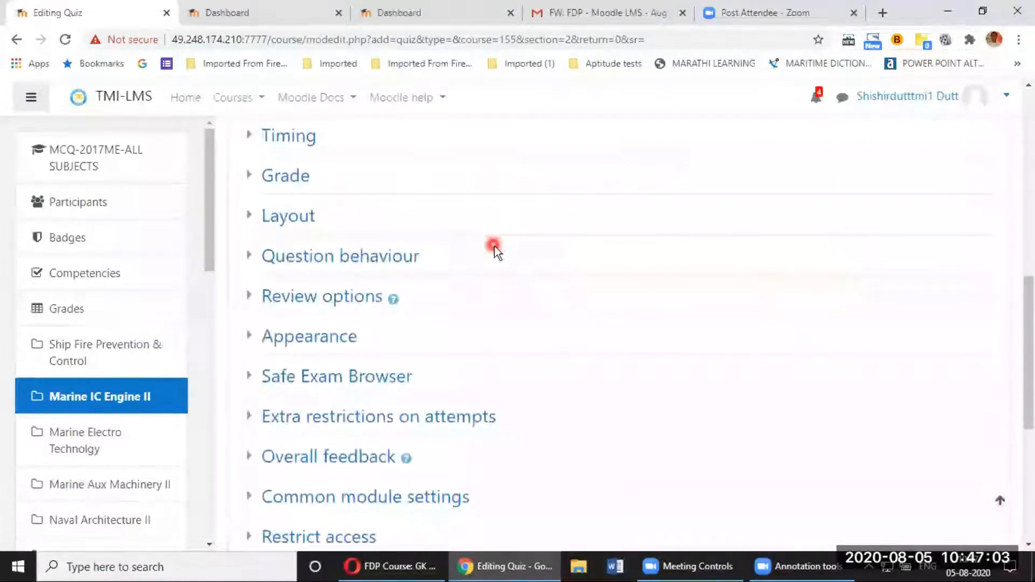
scroll(494, 246, "up", 2)
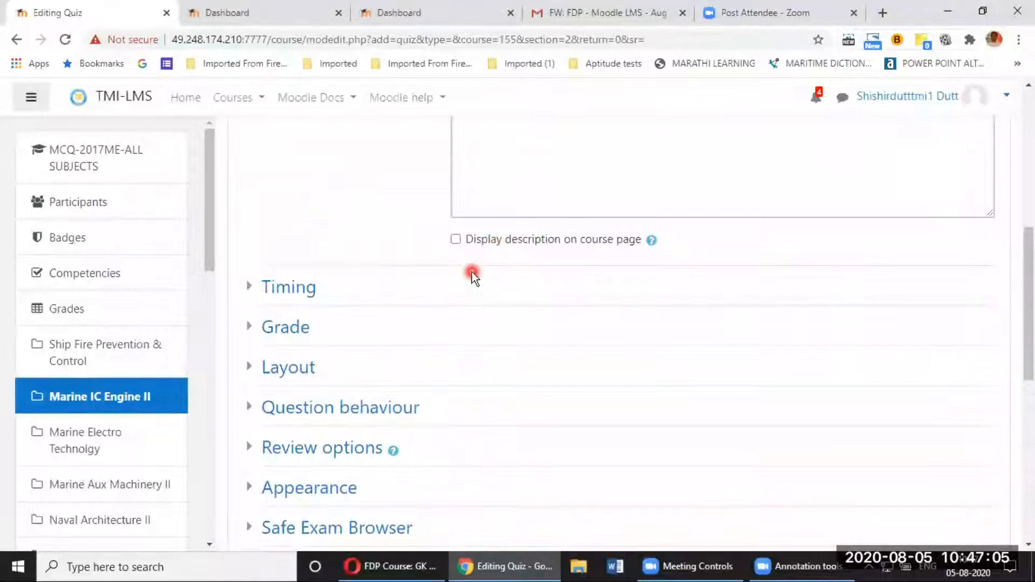
scroll(472, 272, "down", 8)
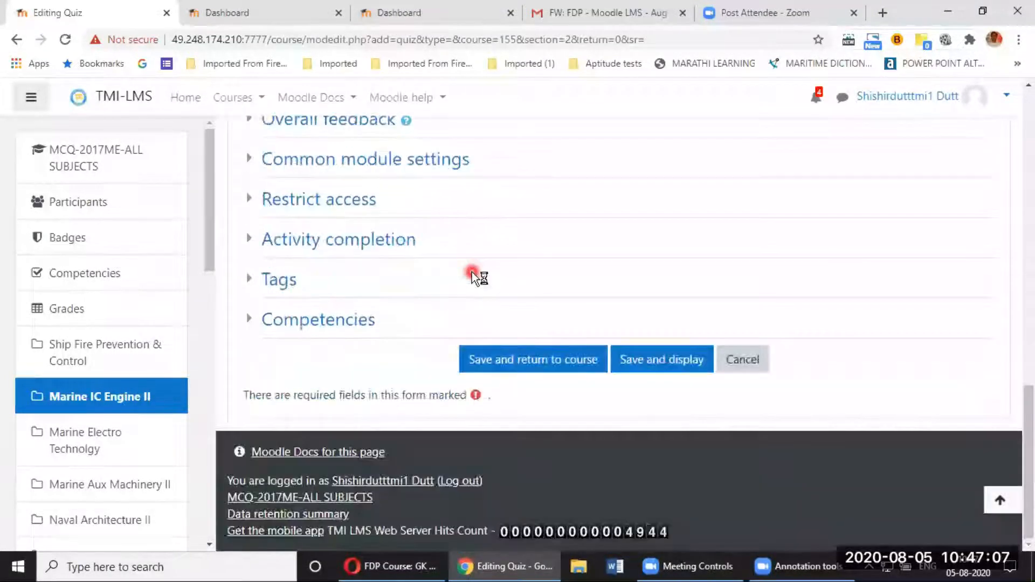
scroll(472, 272, "up", 6)
scroll(471, 272, "down", 3)
scroll(468, 277, "up", 6)
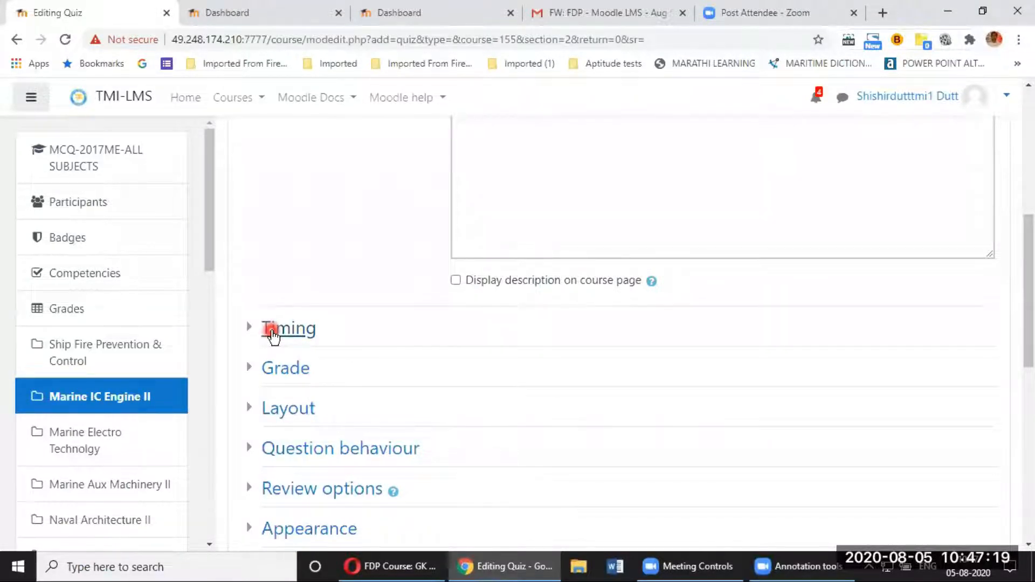
left_click(275, 332)
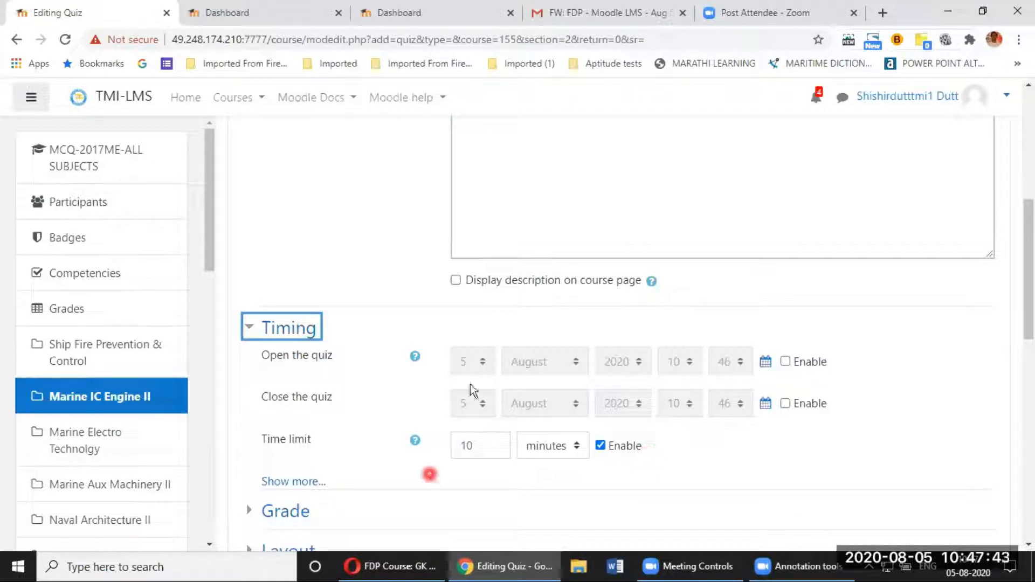
left_click(786, 363)
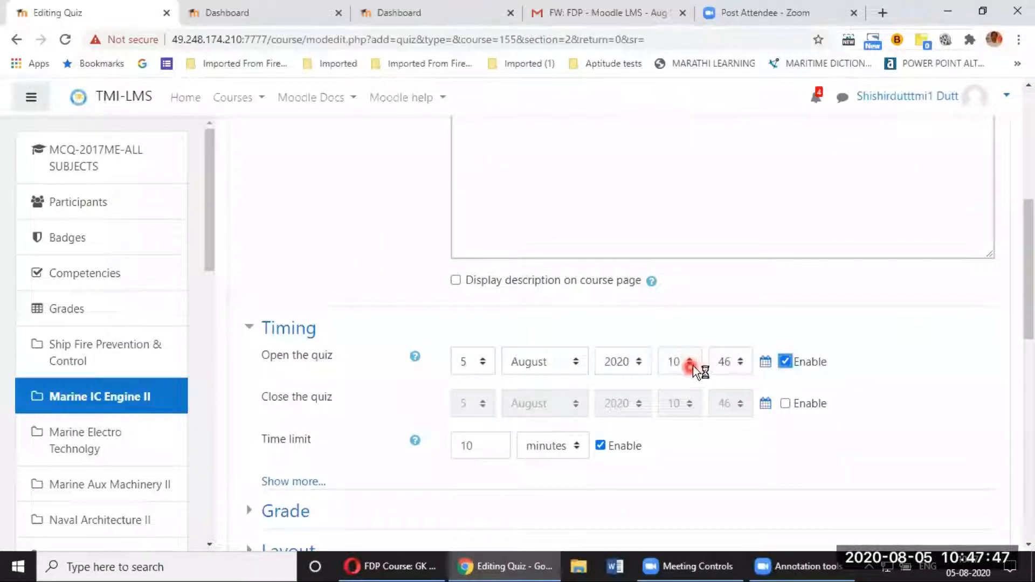
left_click(731, 363)
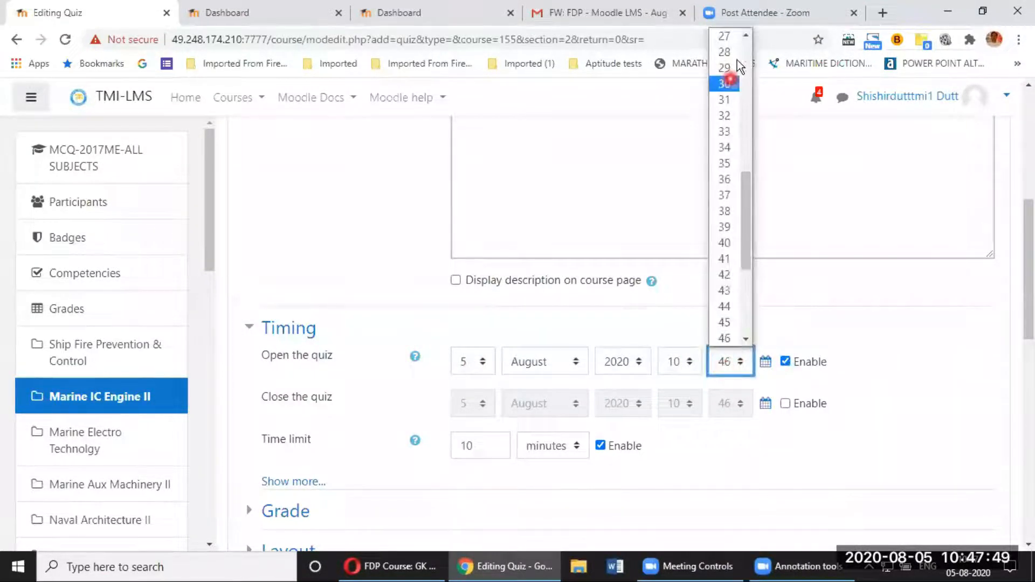
left_click(747, 51)
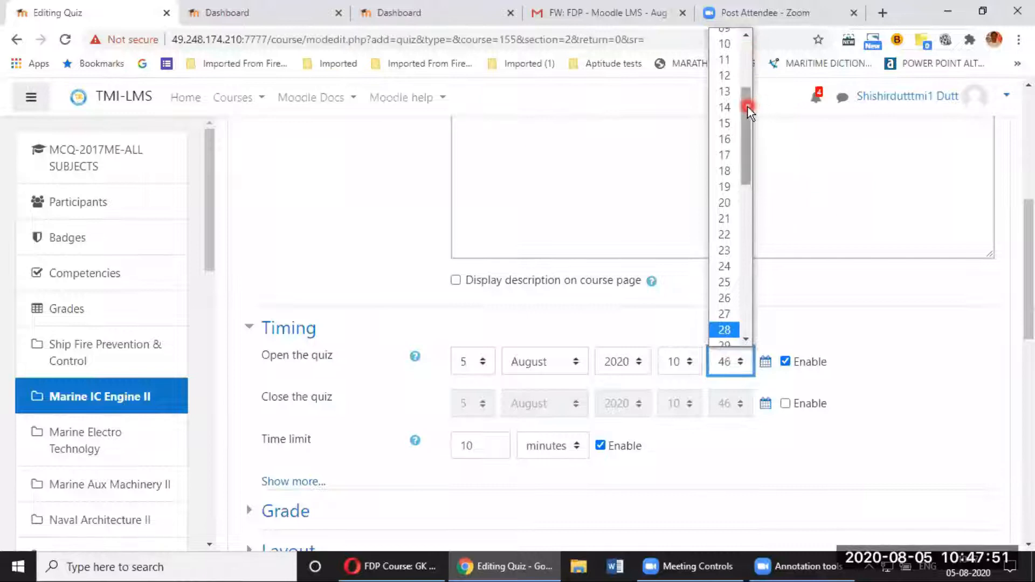
left_click_drag(742, 92, 732, 38)
left_click(728, 38)
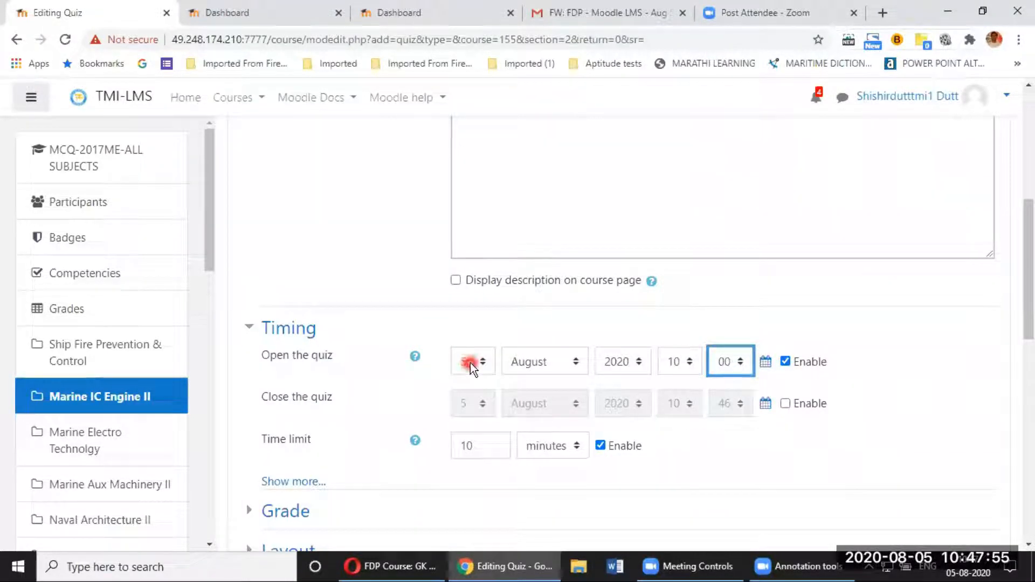
Step: Enable the quiz closing time and set it to 17:00
scroll(481, 381, "down", 1)
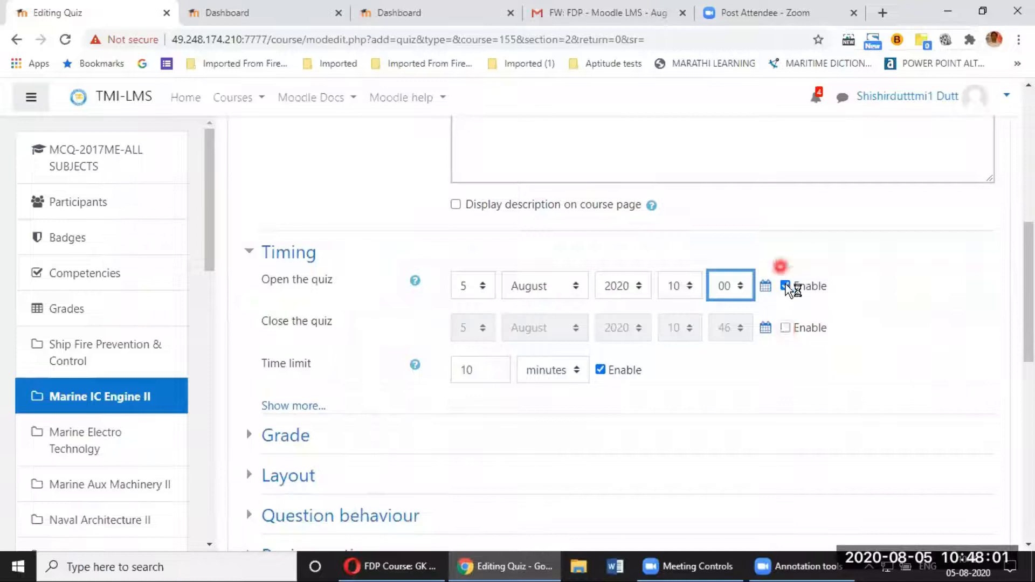
left_click(785, 328)
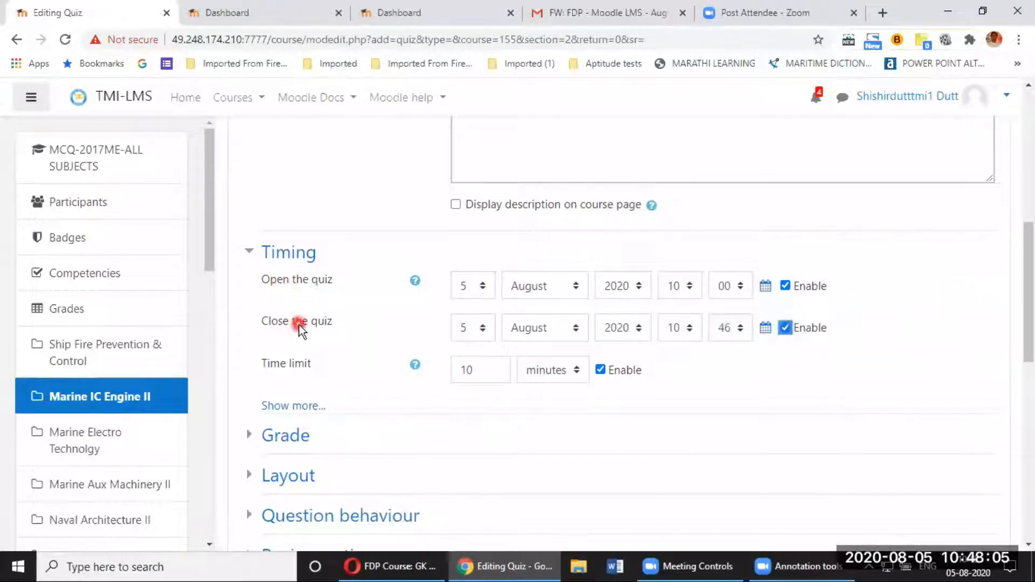
left_click(688, 332)
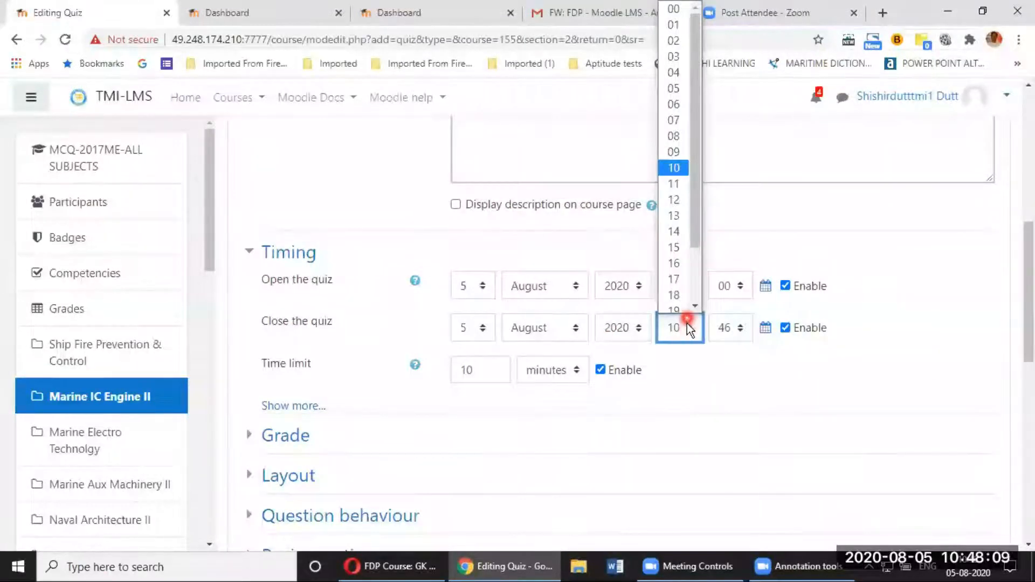
left_click(680, 274)
left_click(740, 330)
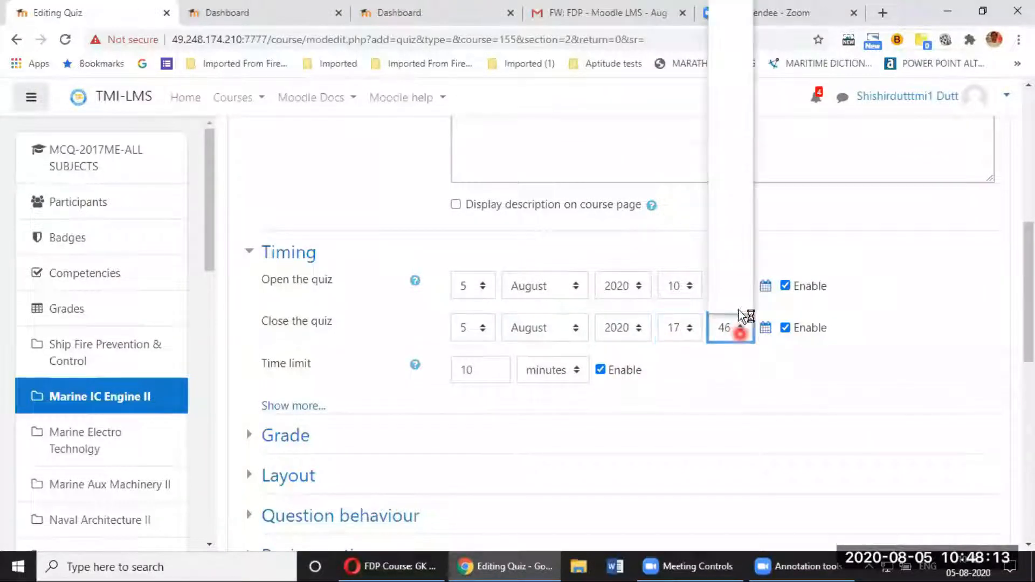
left_click(749, 41)
left_click_drag(748, 79, 746, 27)
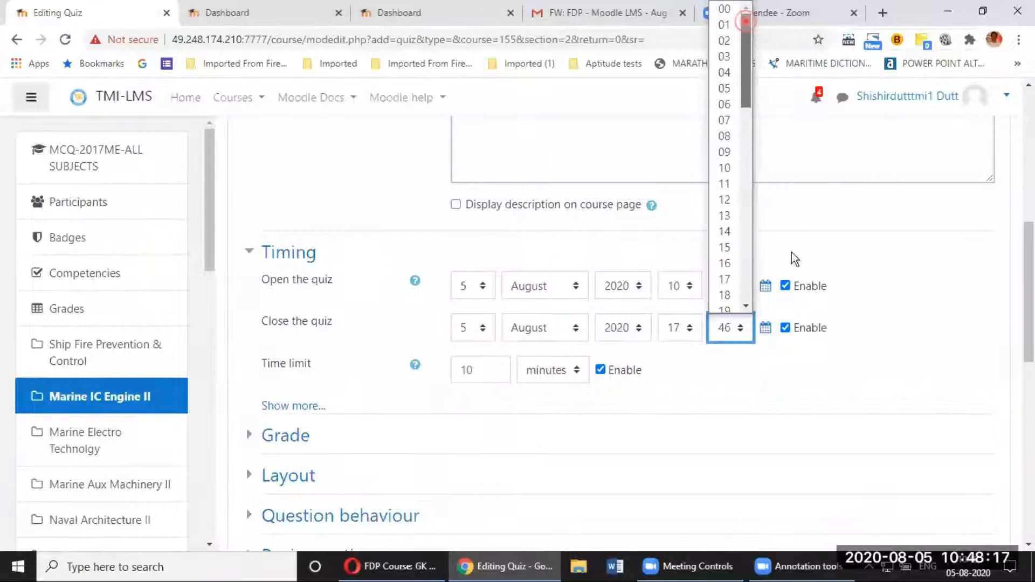
scroll(792, 252, "up", 1)
left_click(746, 410)
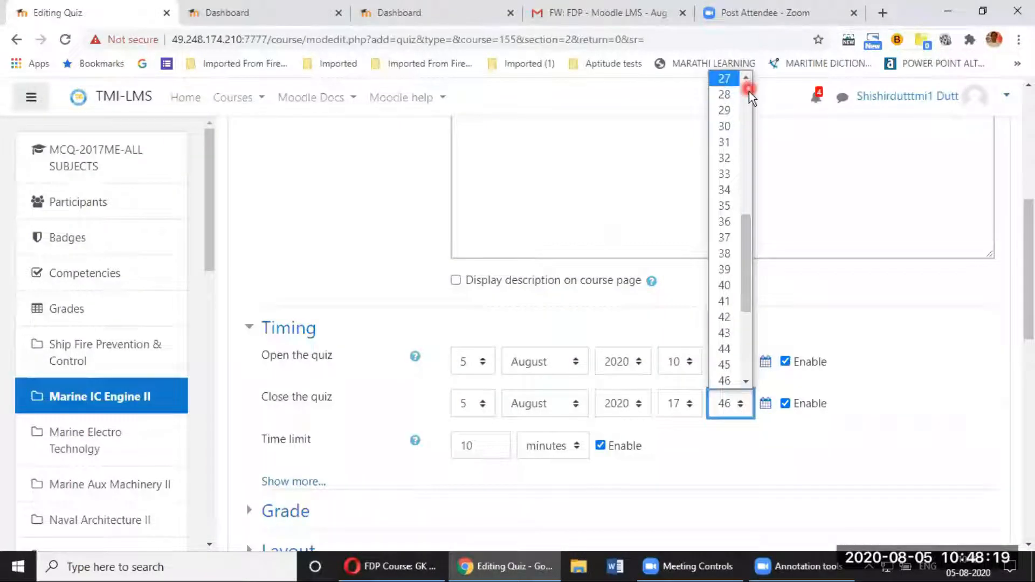
left_click(749, 93)
left_click(749, 99)
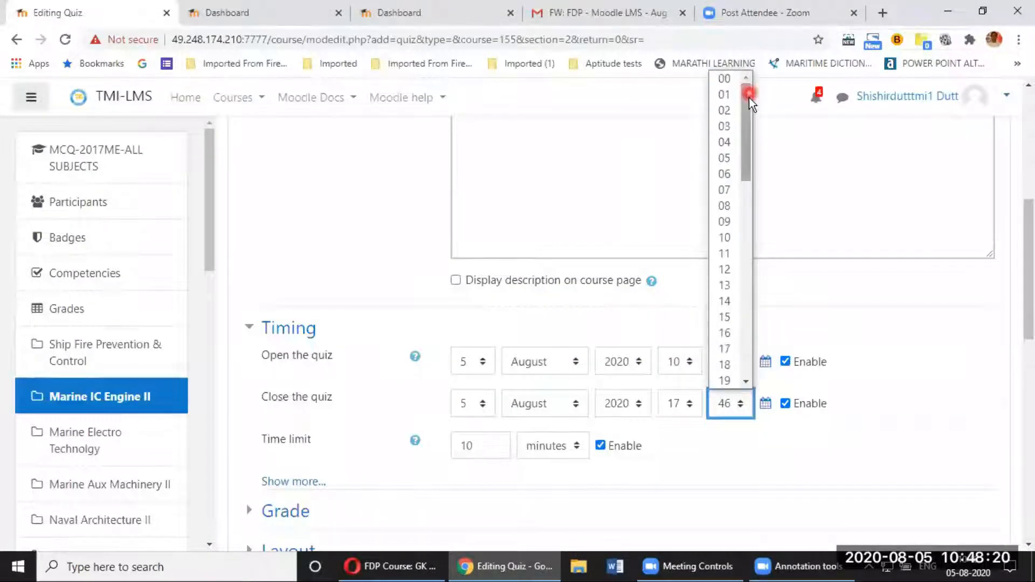
left_click(728, 80)
scroll(902, 361, "down", 3)
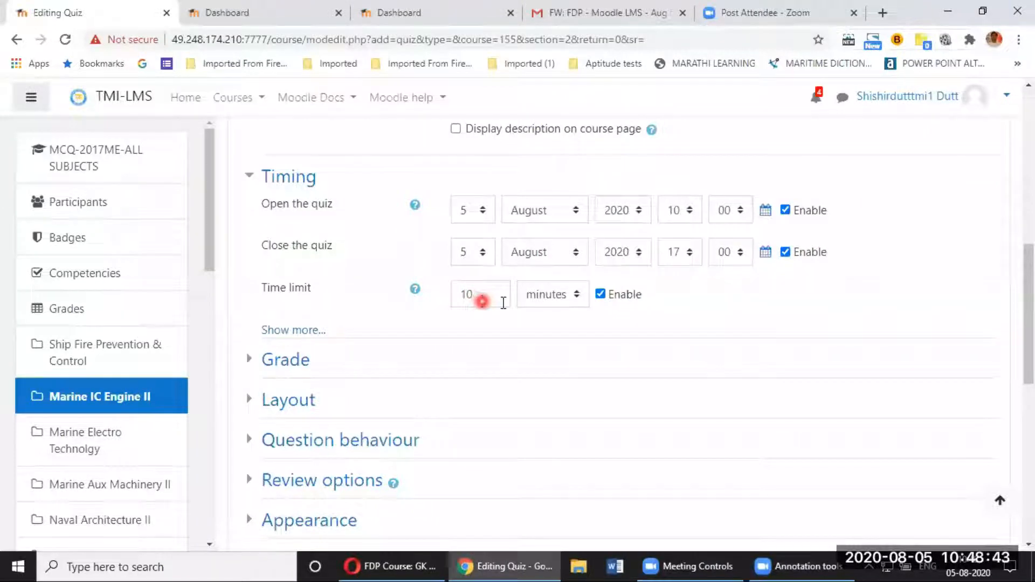
left_click(601, 295)
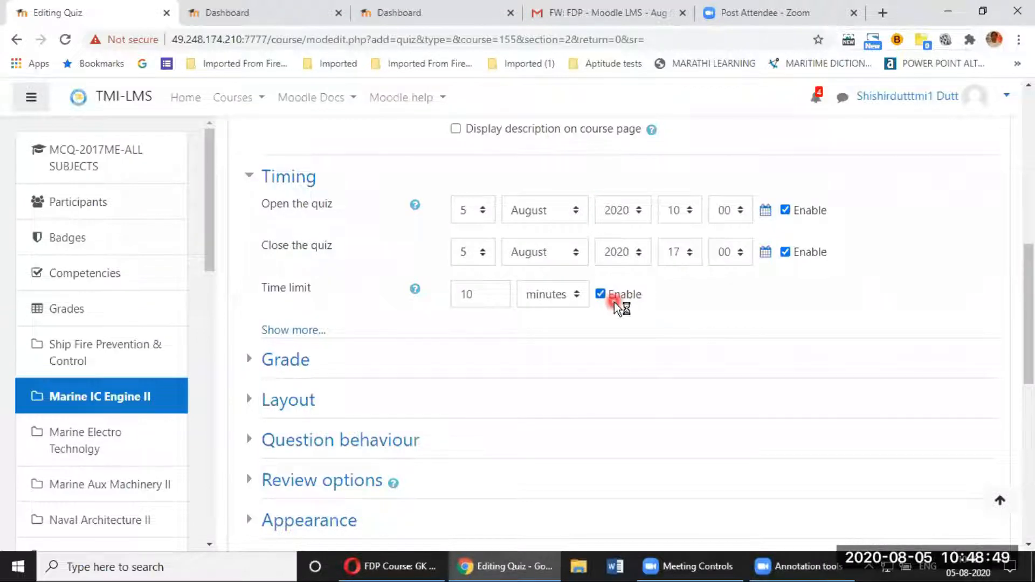
scroll(593, 303, "down", 2)
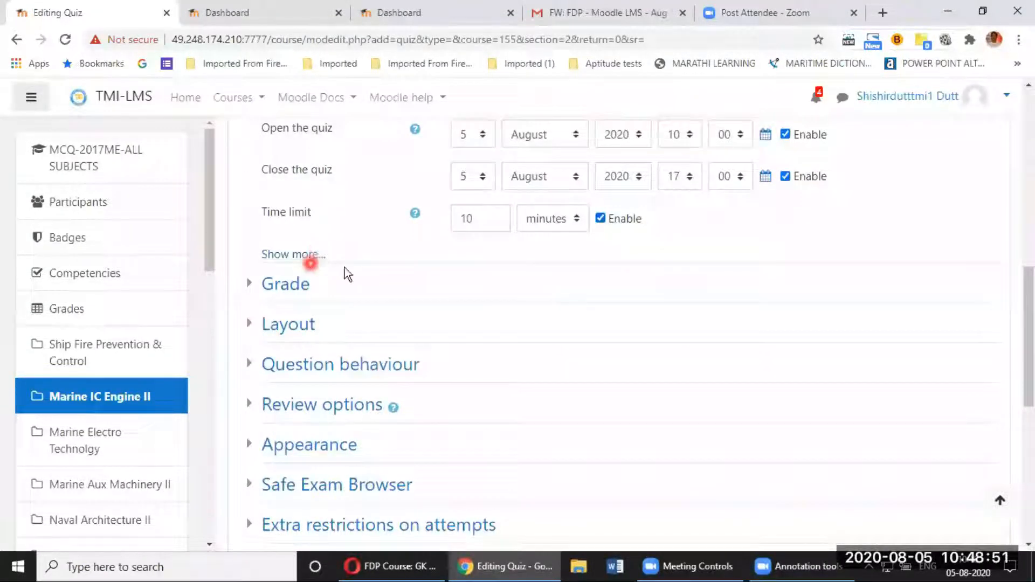
left_click(297, 257)
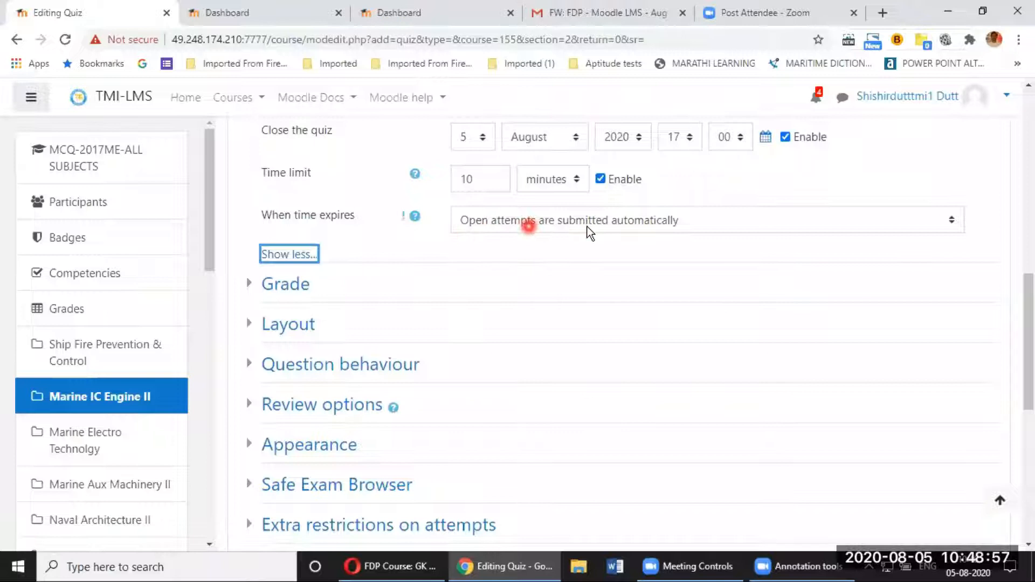
left_click(597, 249)
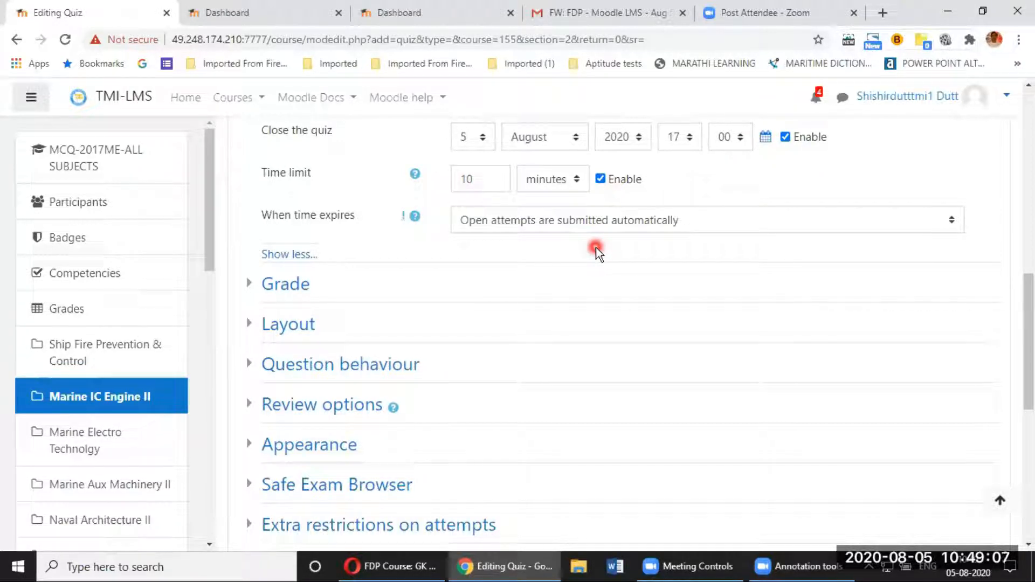
left_click(303, 254)
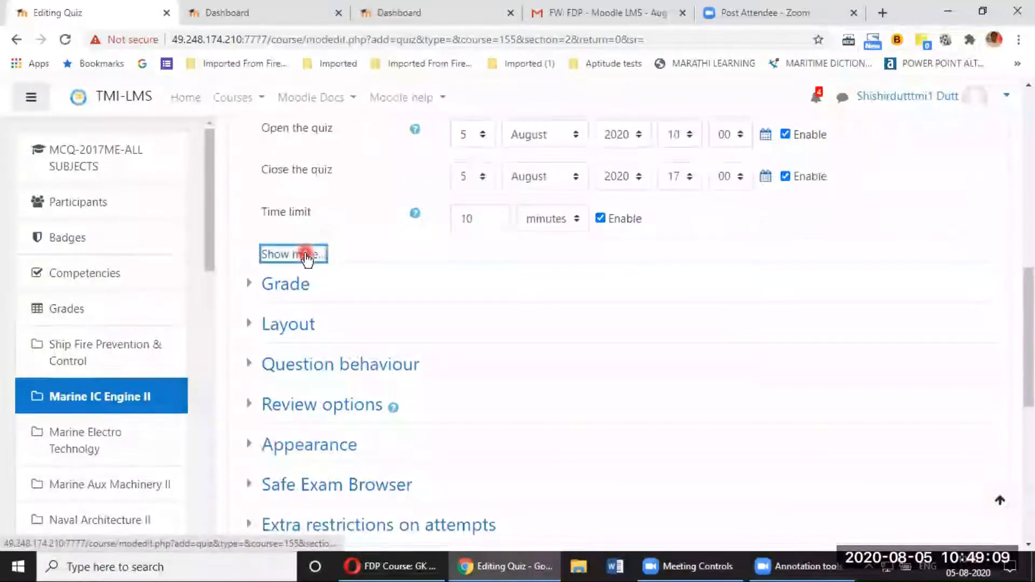
scroll(432, 284, "down", 1)
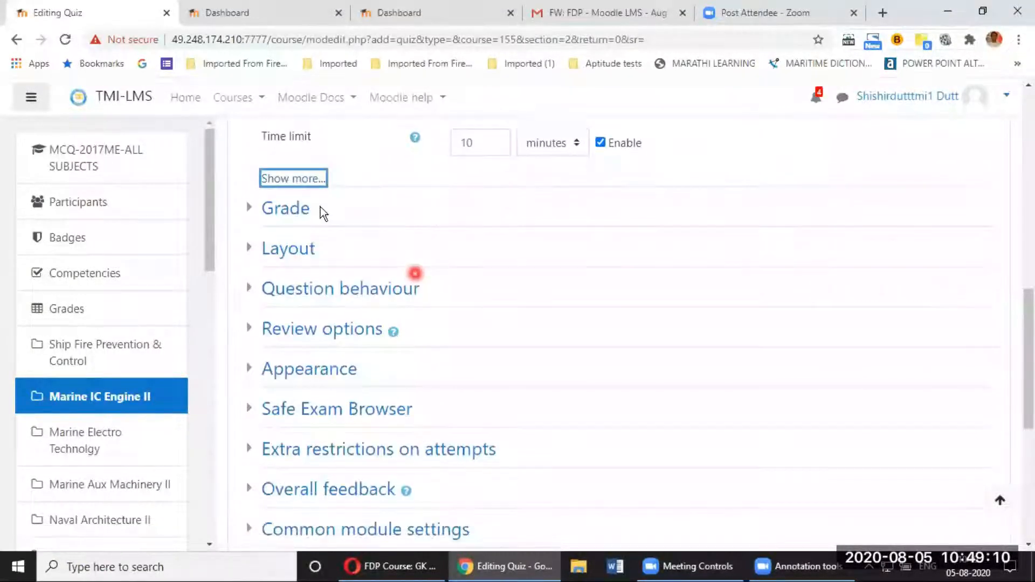
Step: Enter 5 as Grade to pass and check the Attempts allowed setting
left_click(281, 211)
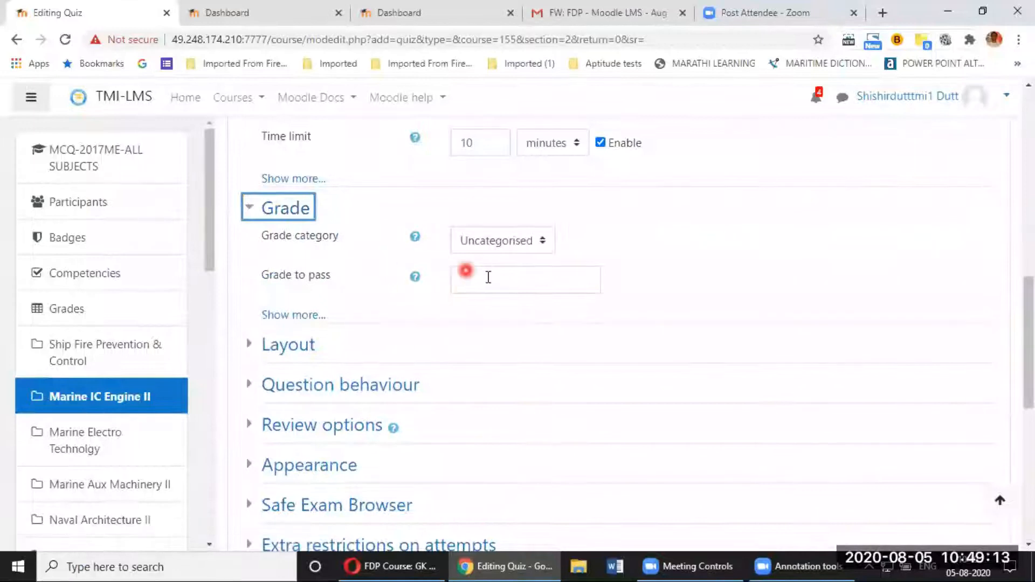
left_click(531, 278)
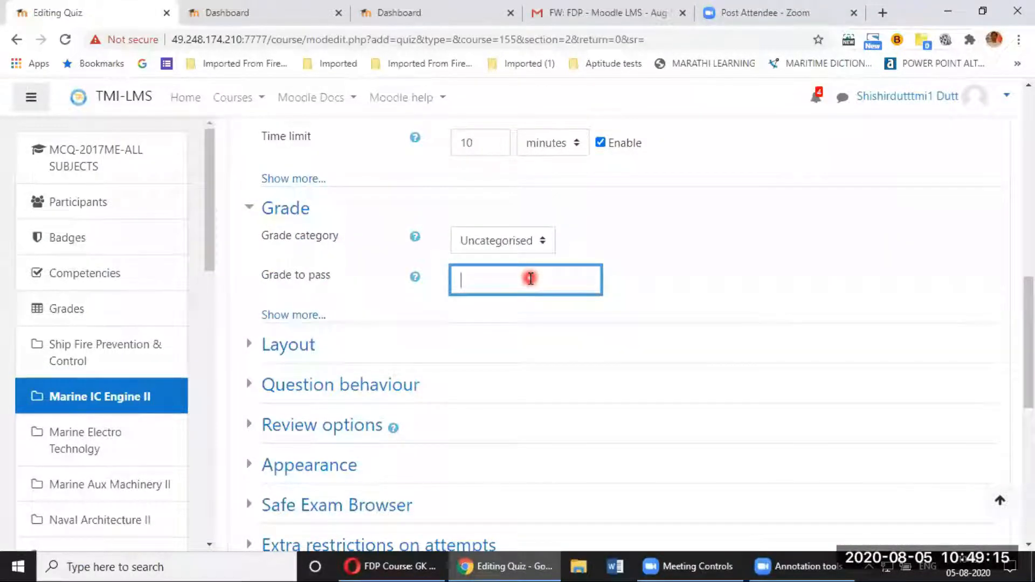
type("5")
left_click(706, 255)
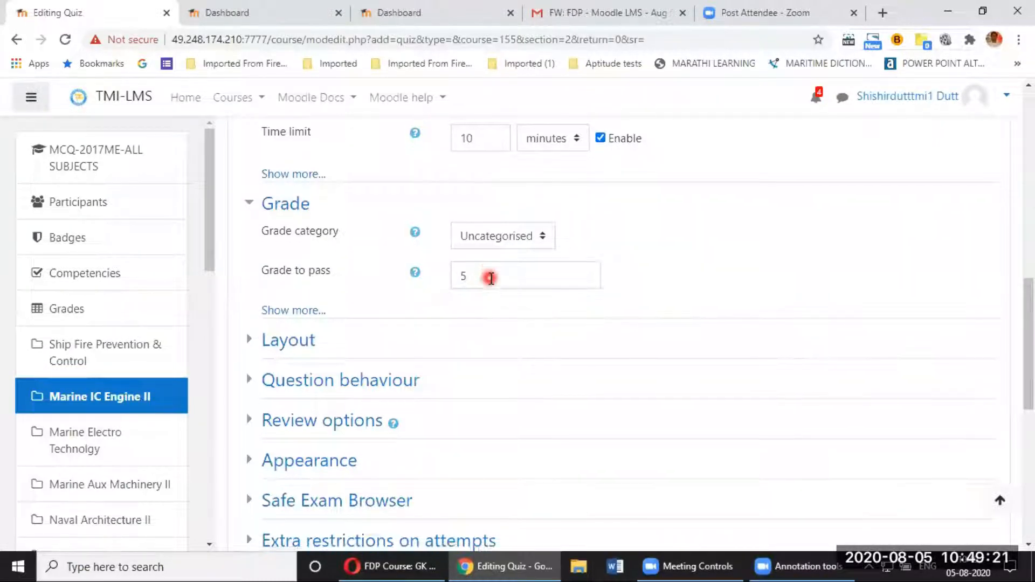
scroll(475, 272, "down", 1)
left_click(299, 240)
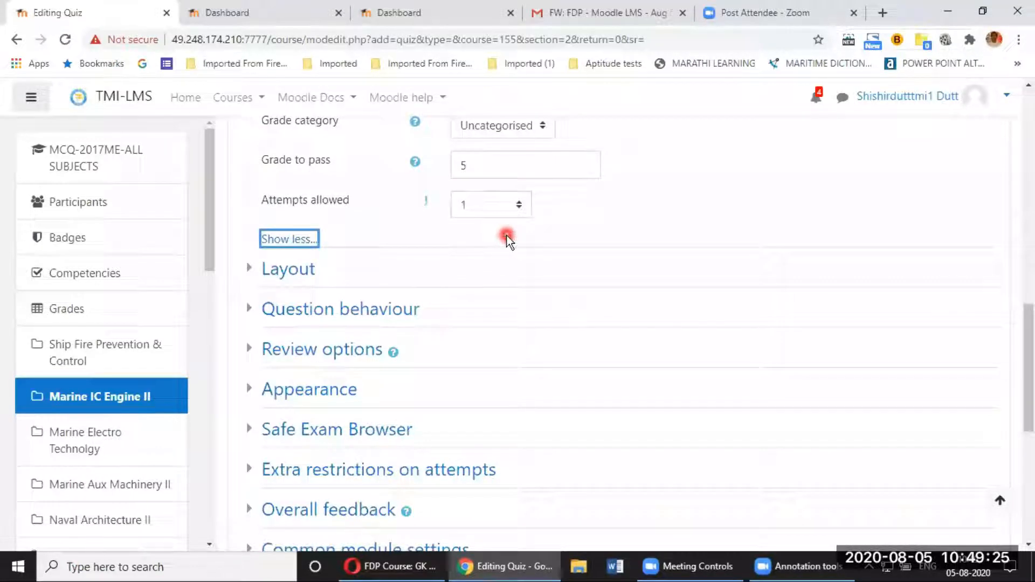
left_click(297, 241)
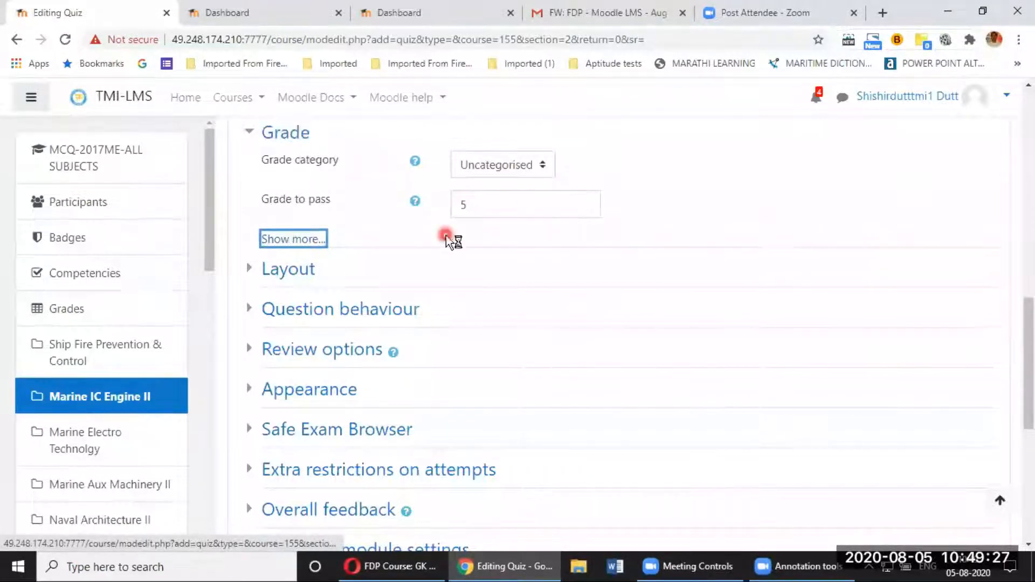
scroll(441, 231, "up", 4)
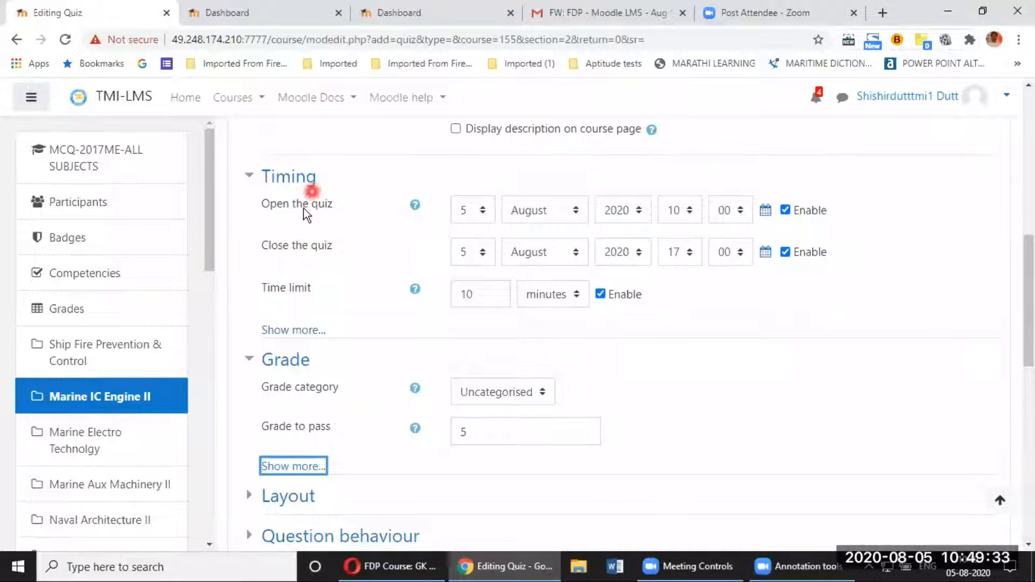
scroll(340, 196, "up", 7)
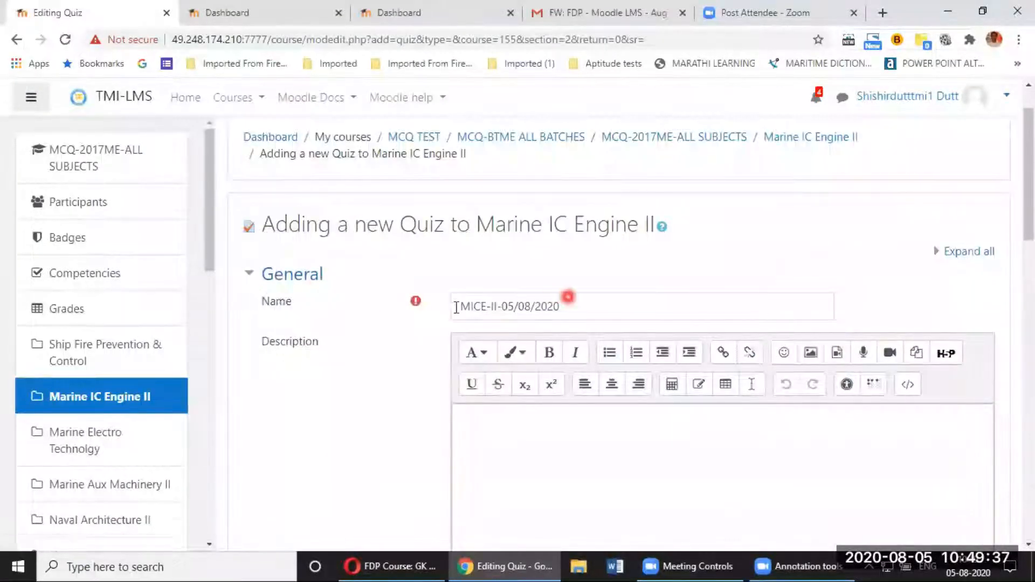
left_click(478, 305)
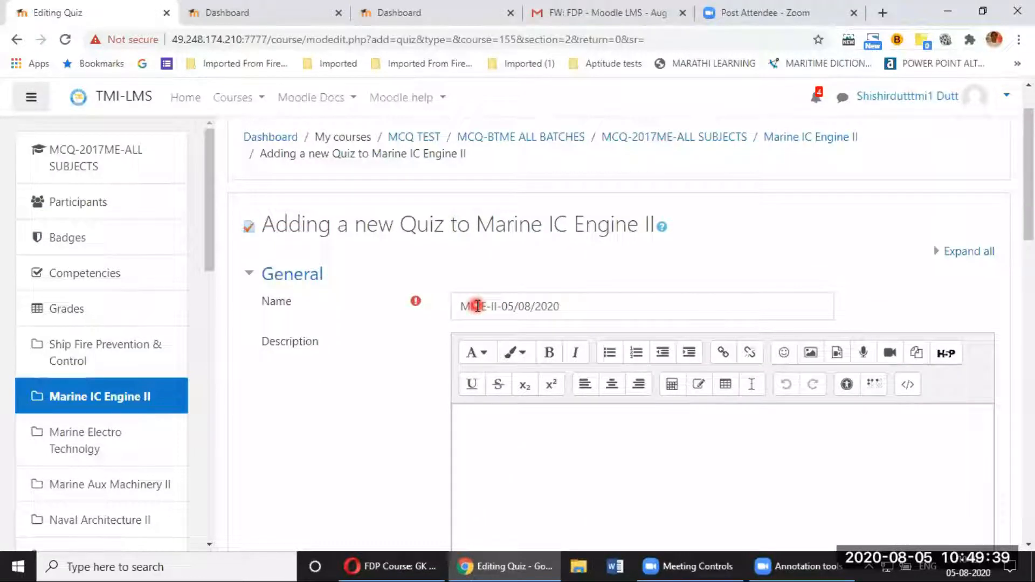
left_click(557, 307)
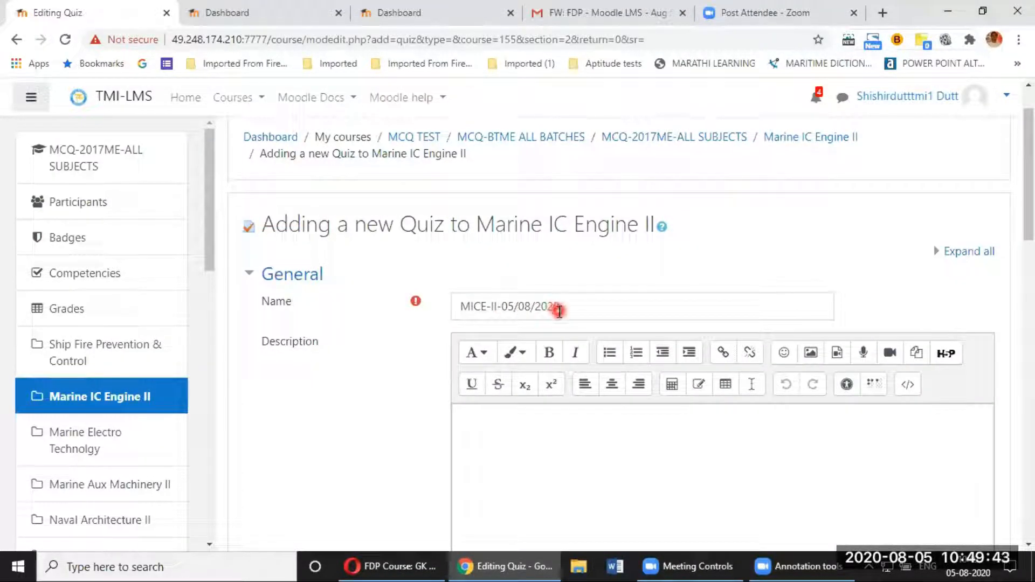
scroll(558, 324, "down", 3)
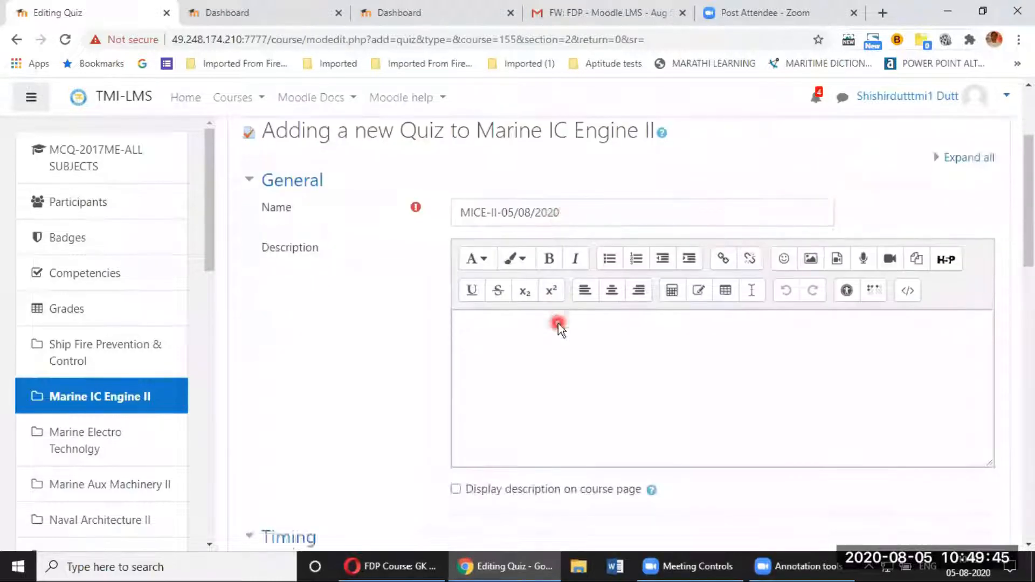
scroll(552, 329, "down", 5)
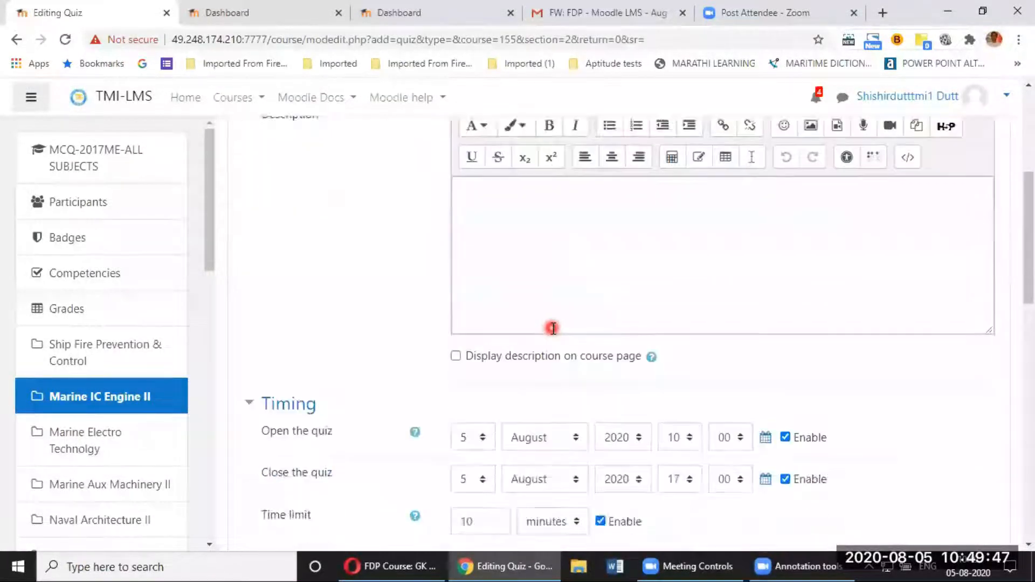
scroll(464, 260, "down", 1)
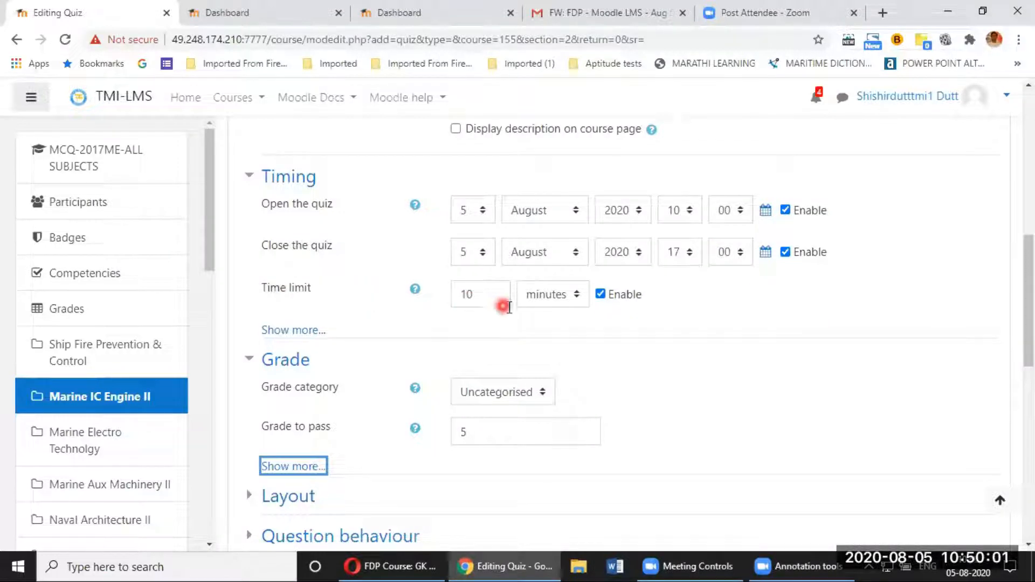
left_click(588, 330)
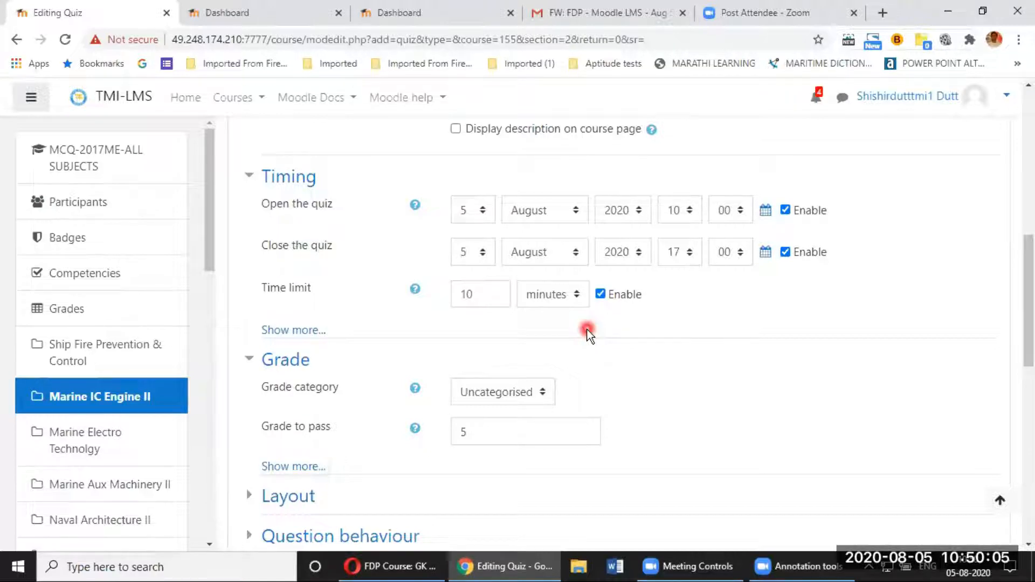
scroll(591, 333, "down", 3)
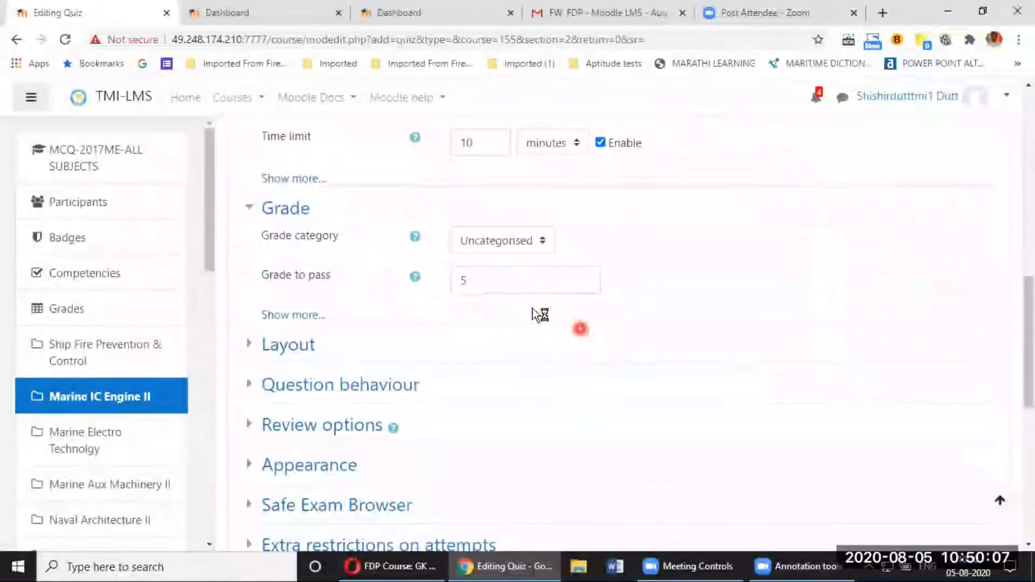
scroll(309, 238, "down", 2)
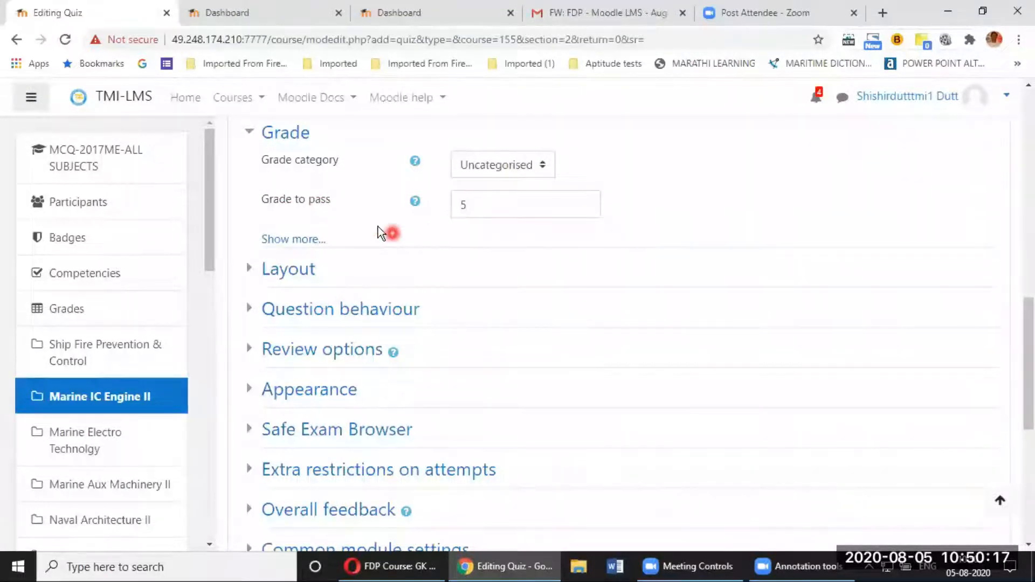
scroll(464, 186, "down", 2)
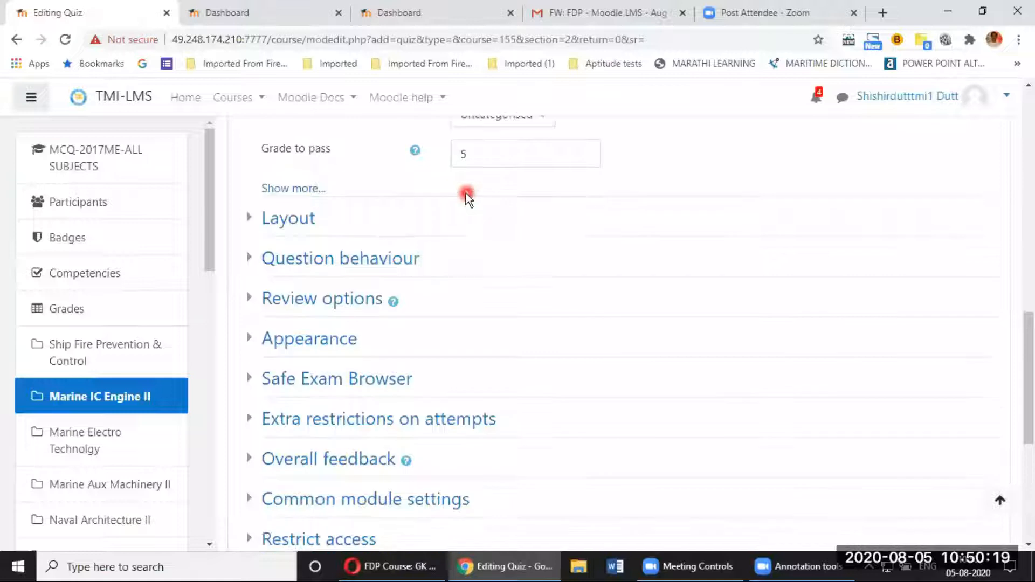
scroll(454, 180, "down", 2)
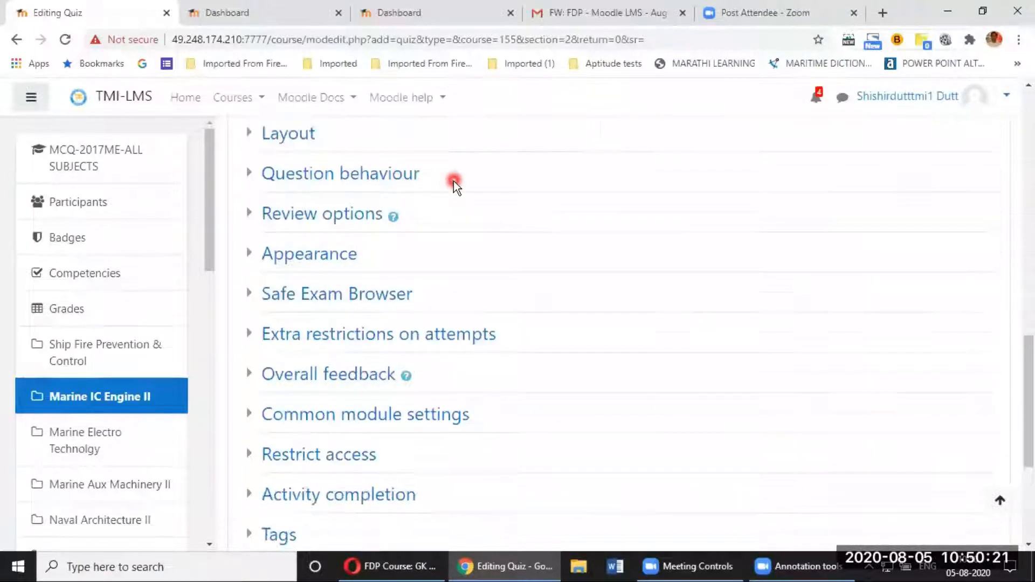
scroll(454, 180, "up", 4)
scroll(454, 181, "down", 4)
scroll(454, 180, "down", 6)
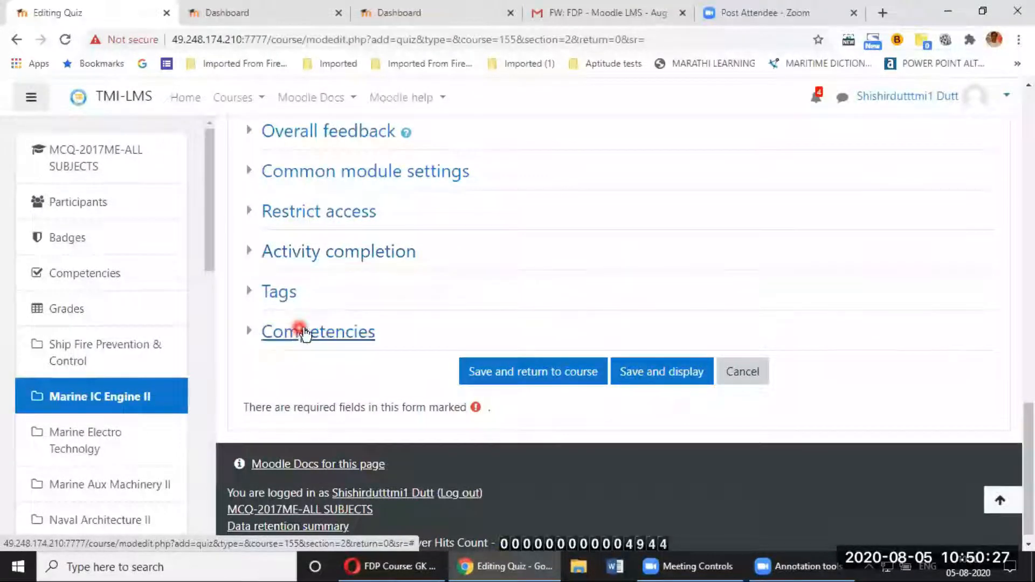
Step: Set Completion tracking to 'Show activity as complete when conditions are met' with Require view ticked
left_click(295, 258)
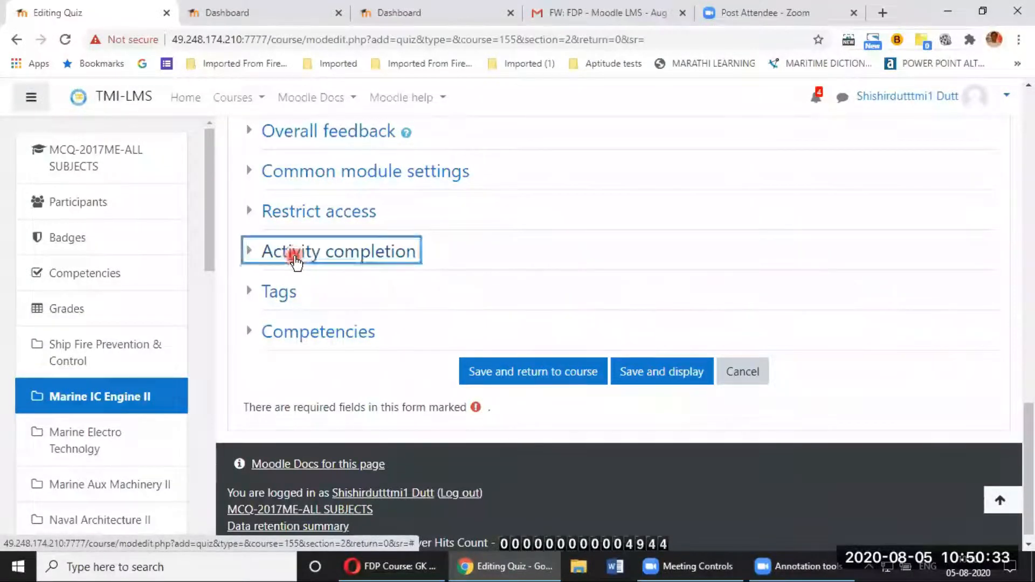
scroll(454, 260, "down", 1)
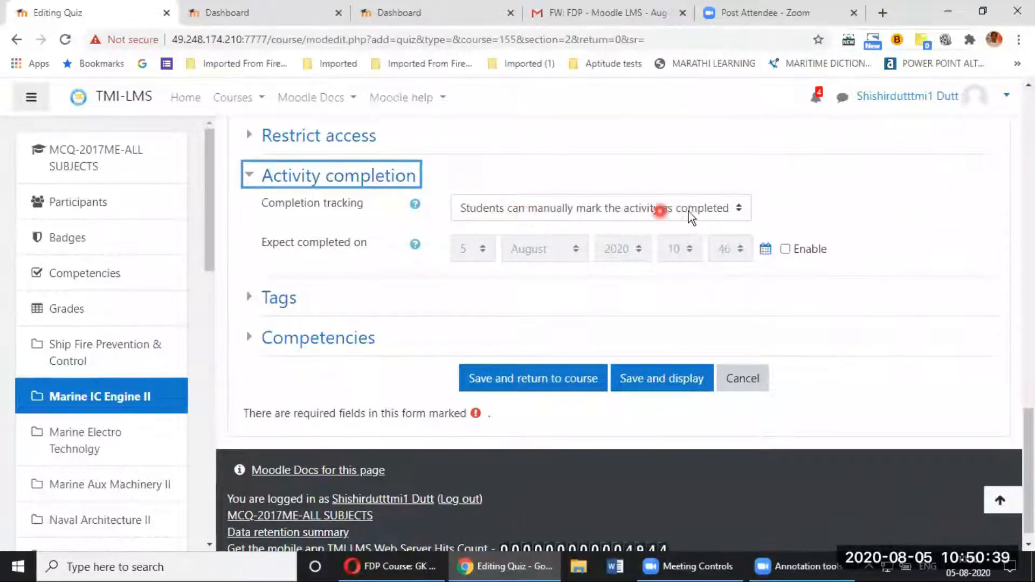
left_click(719, 212)
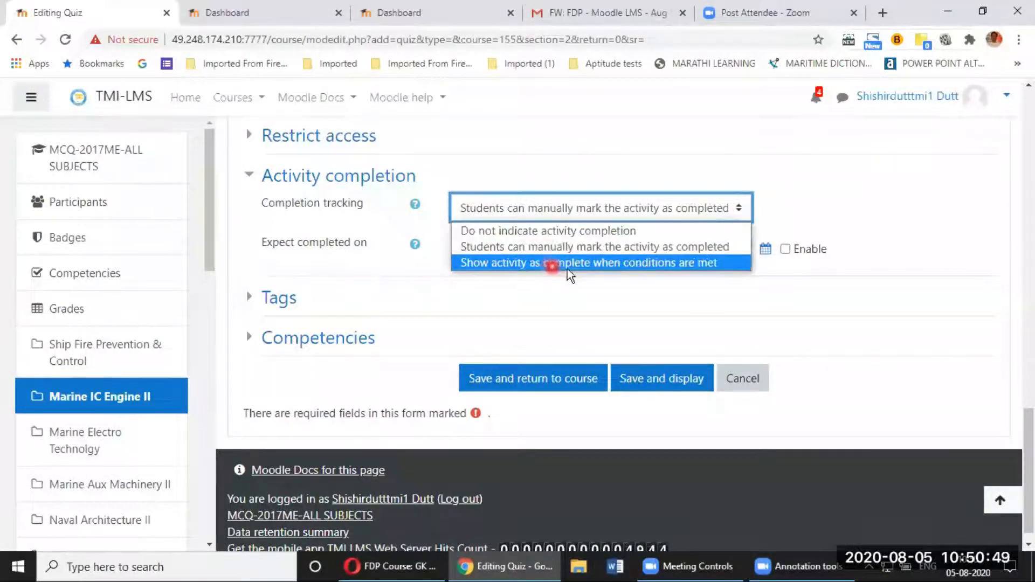
left_click(619, 267)
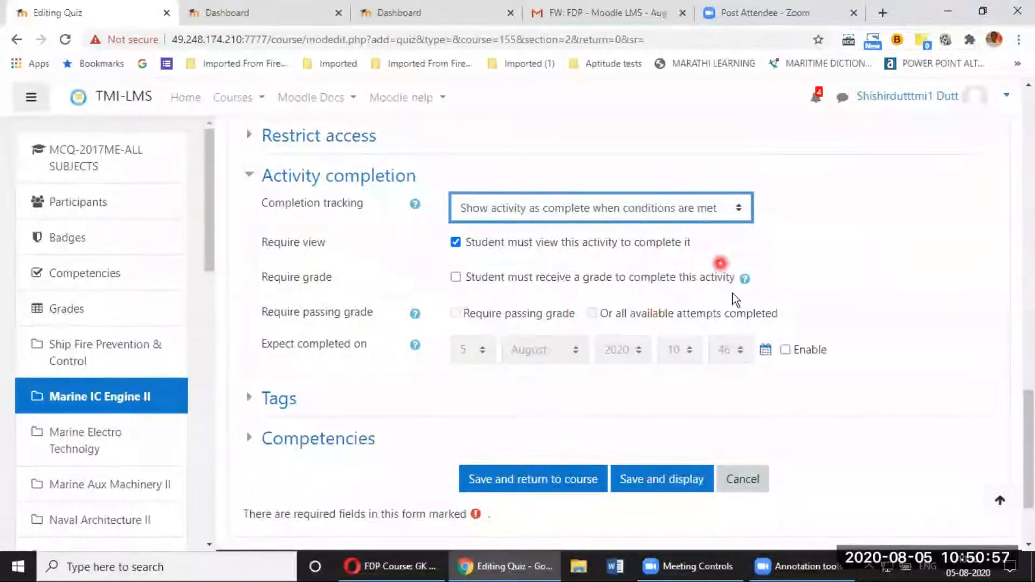
left_click(825, 235)
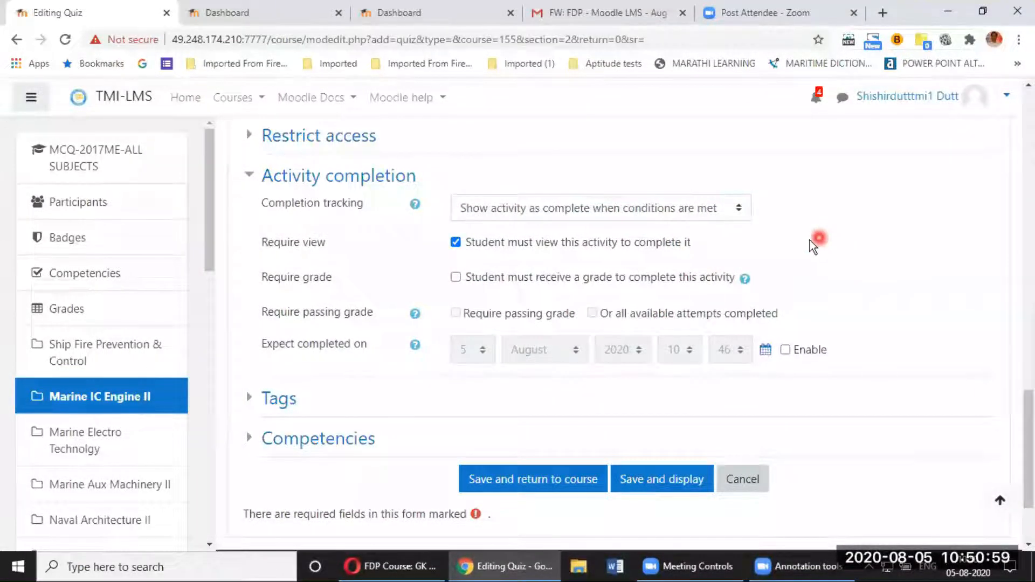
scroll(545, 221, "down", 2)
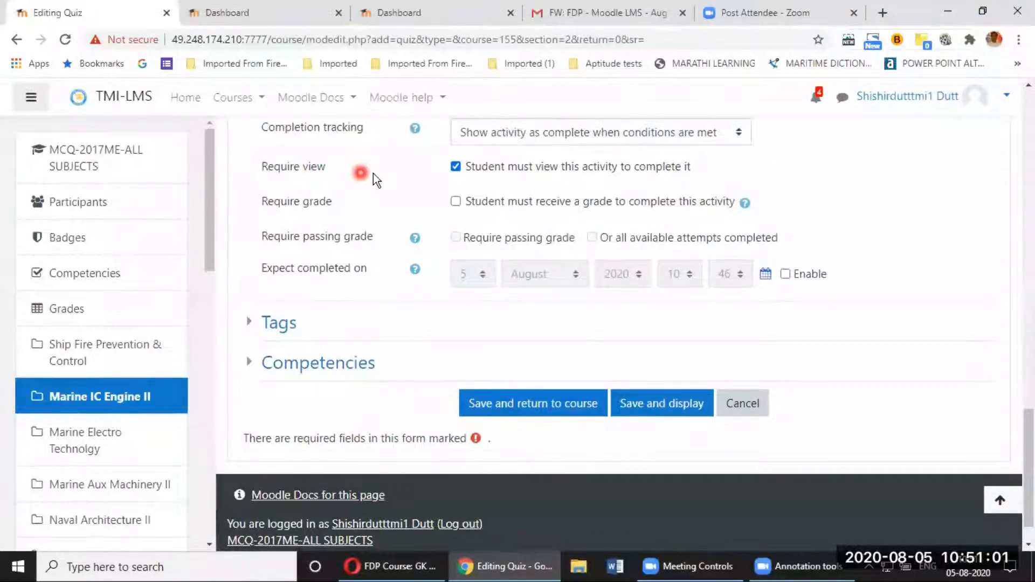
Step: Untick 'Require view' and tick 'Student must receive a grade to complete this activity'
left_click(456, 168)
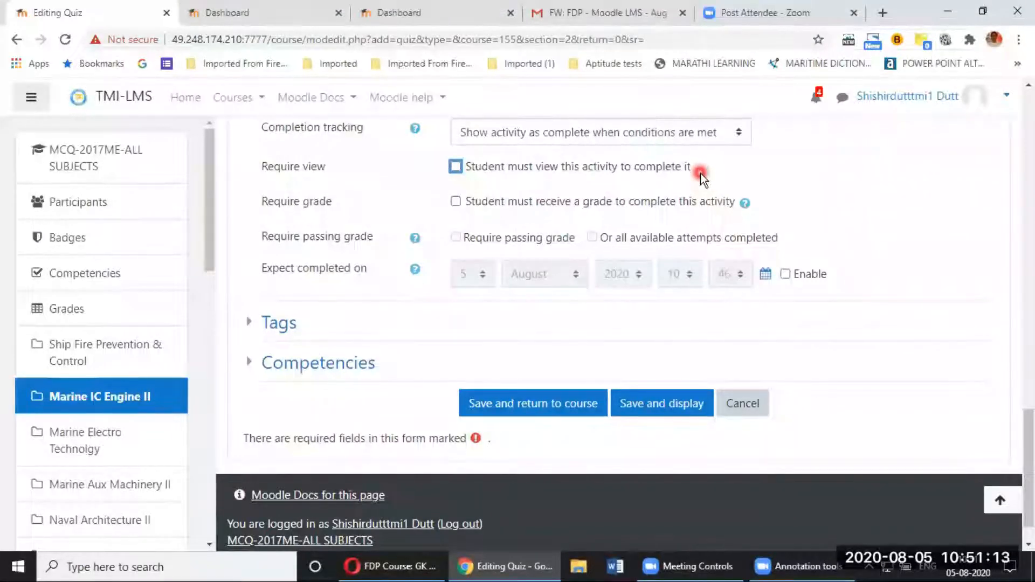
left_click(455, 202)
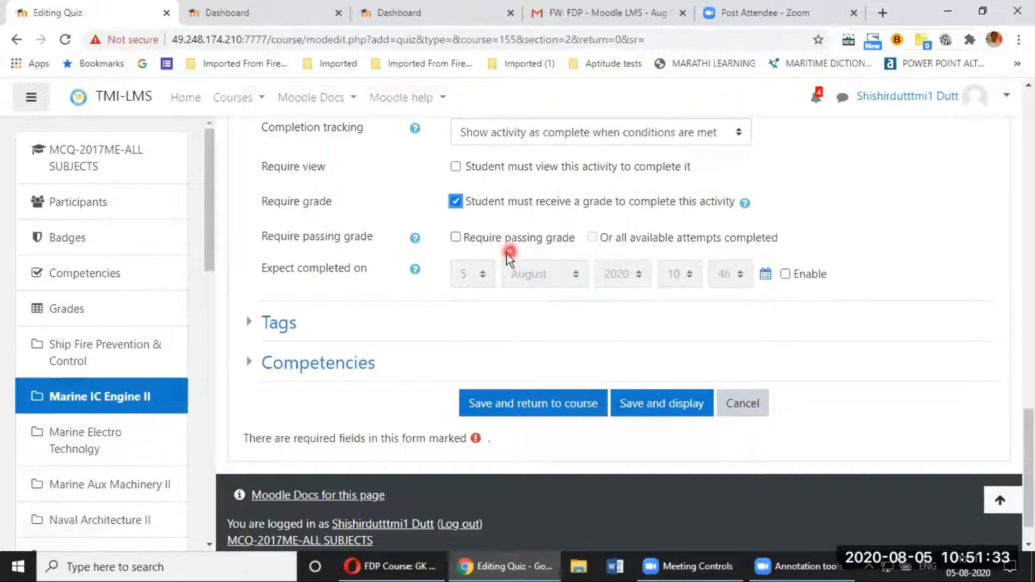
scroll(472, 275, "up", 2)
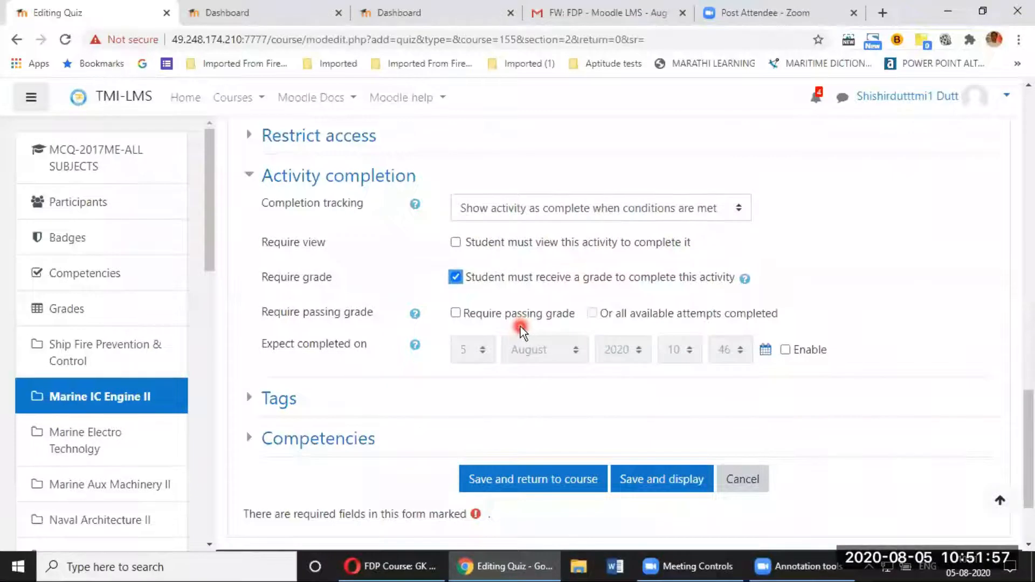
scroll(521, 329, "down", 2)
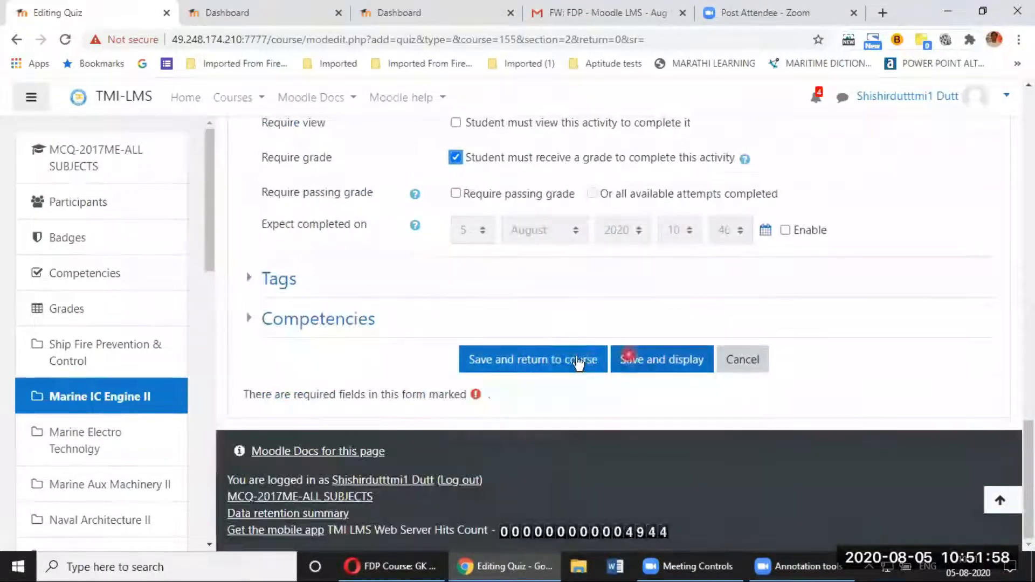
Step: Save the MICE-II-05/08/2020 quiz settings and return to the course page
left_click(544, 364)
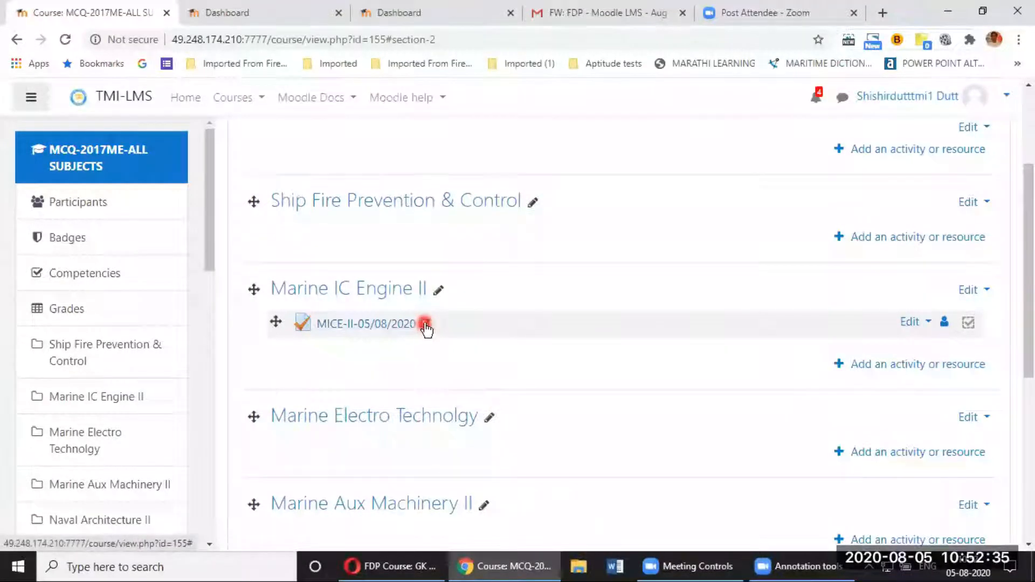
left_click(400, 325)
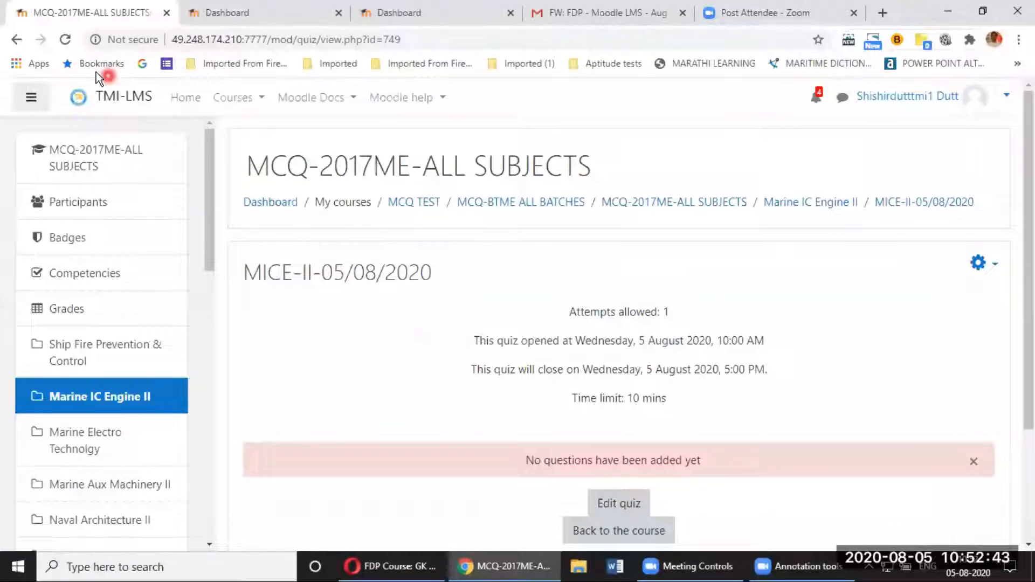
left_click(13, 41)
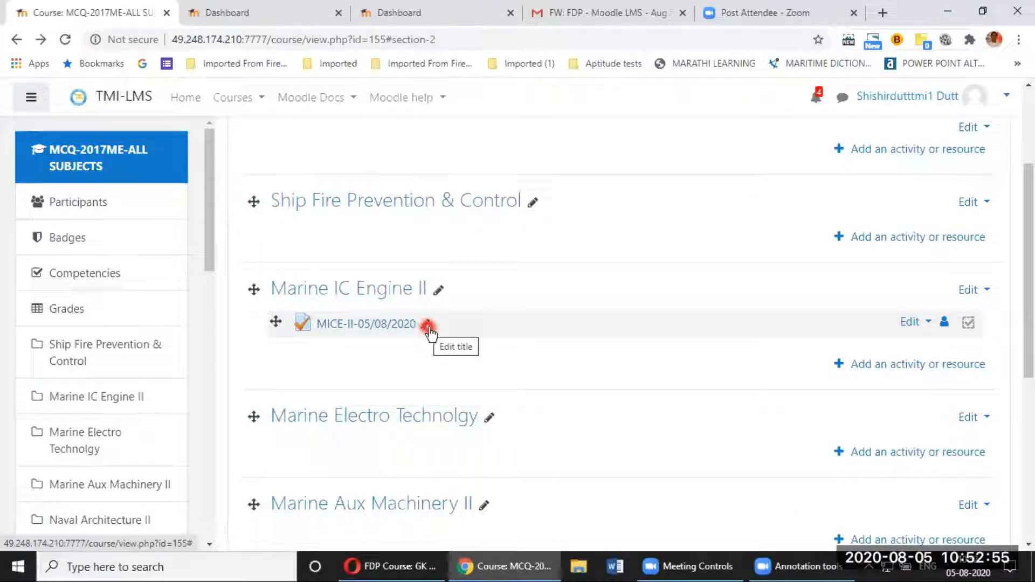
left_click(928, 322)
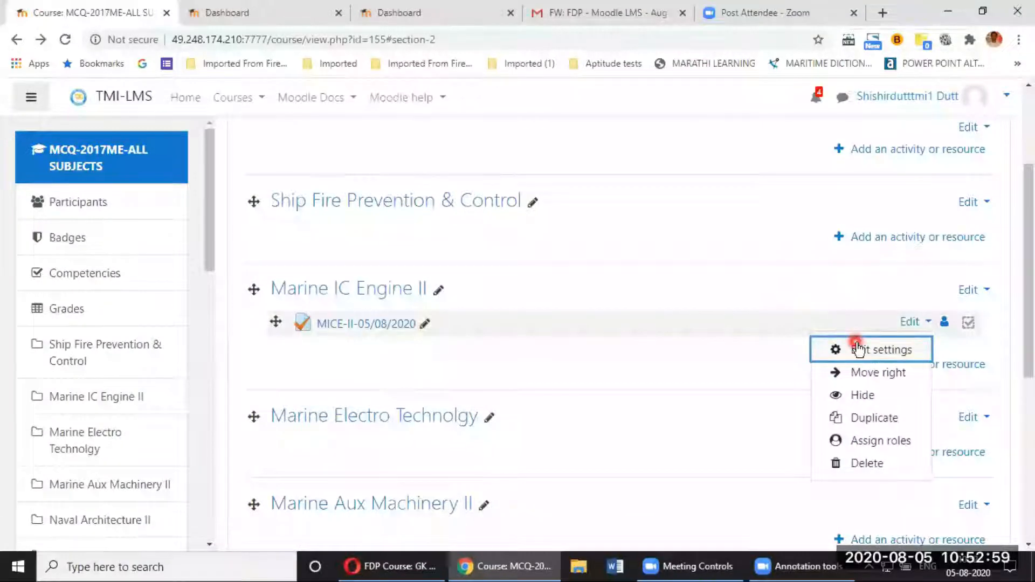
key("Escape")
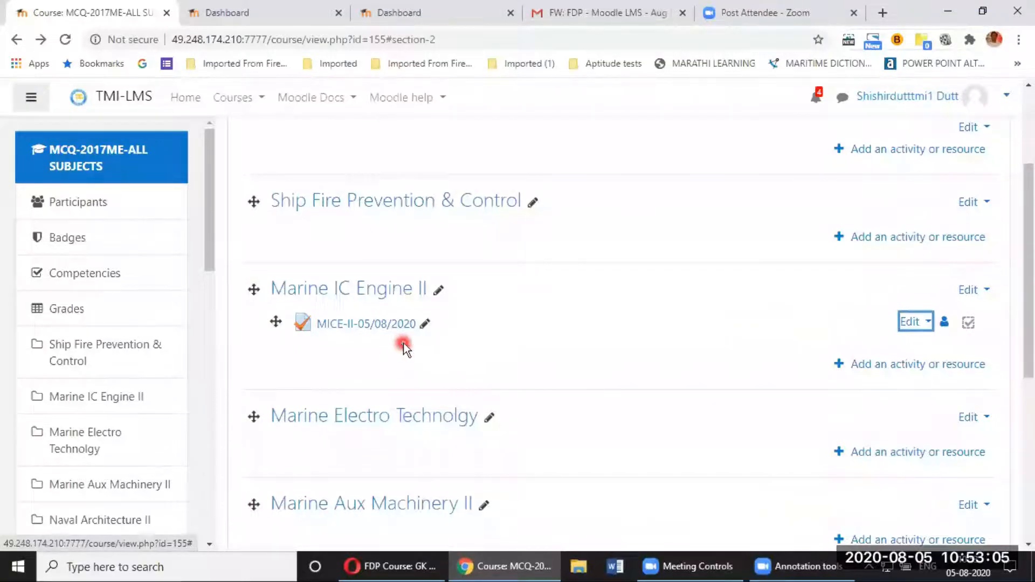
Step: Open the MICE-II-05/08/2020 quiz page and review its gear actions menu
left_click(367, 328)
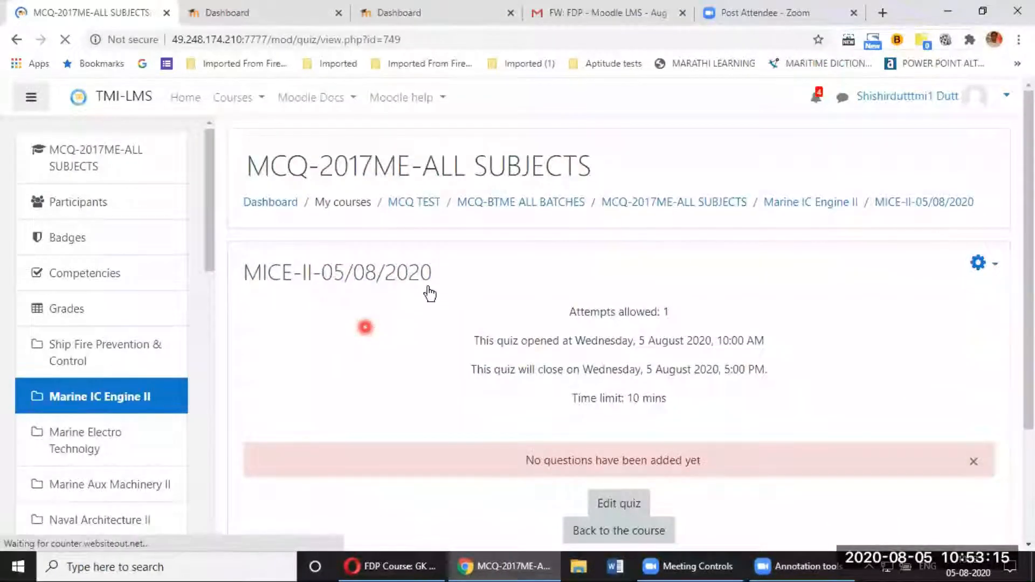
scroll(565, 324, "down", 3)
scroll(565, 323, "up", 3)
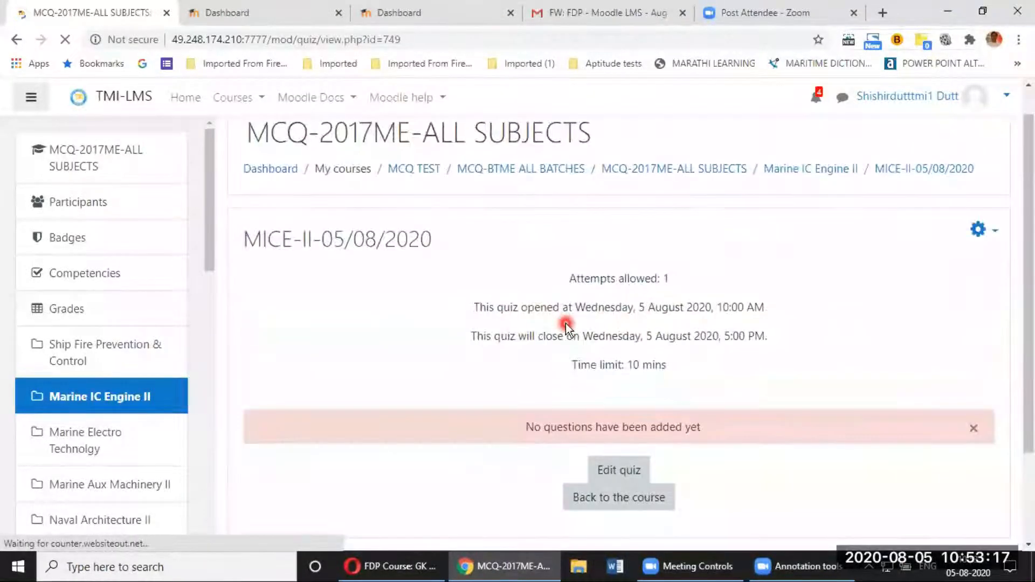
scroll(565, 324, "down", 3)
scroll(565, 324, "up", 3)
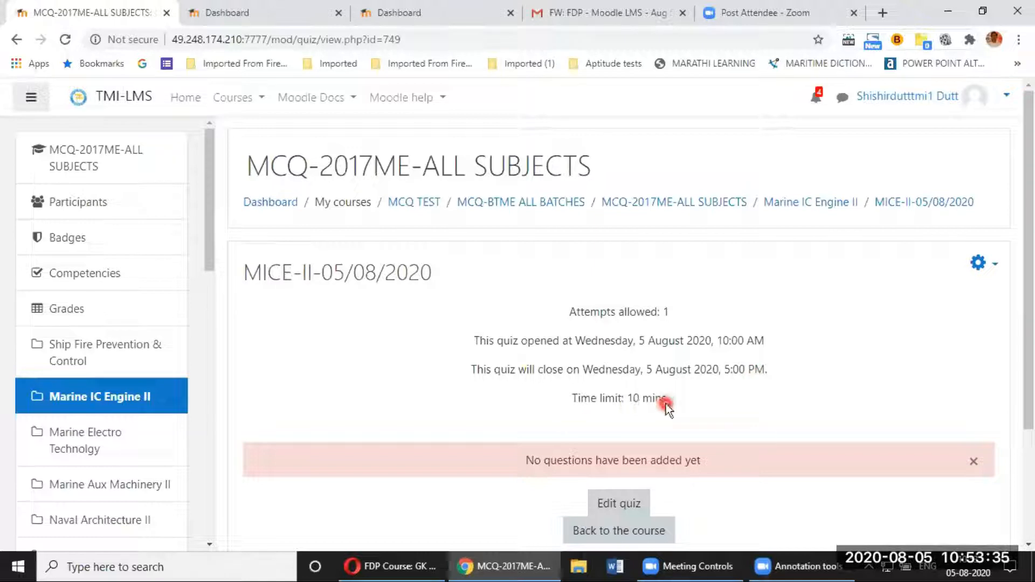
scroll(667, 404, "down", 2)
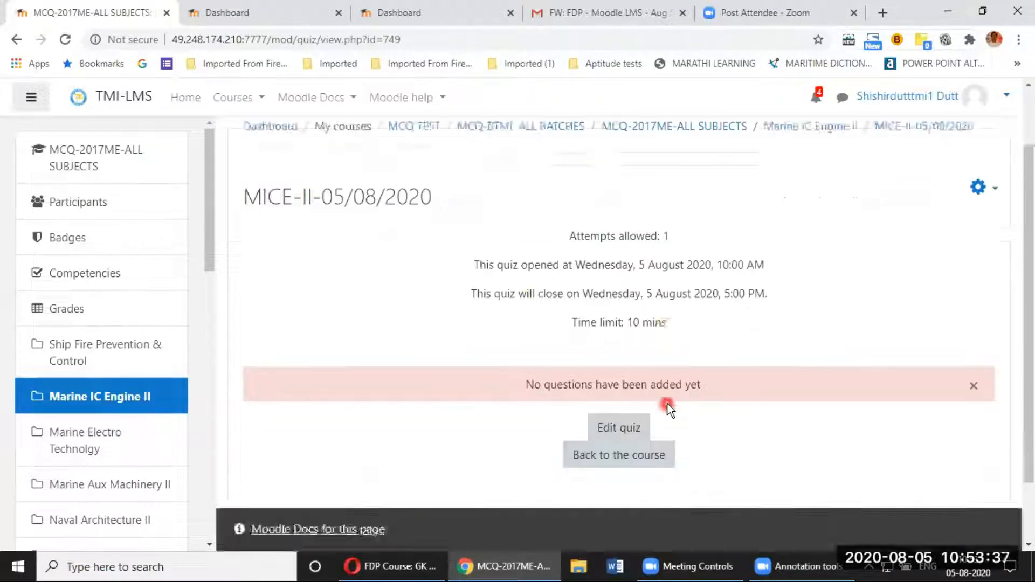
scroll(864, 376, "up", 2)
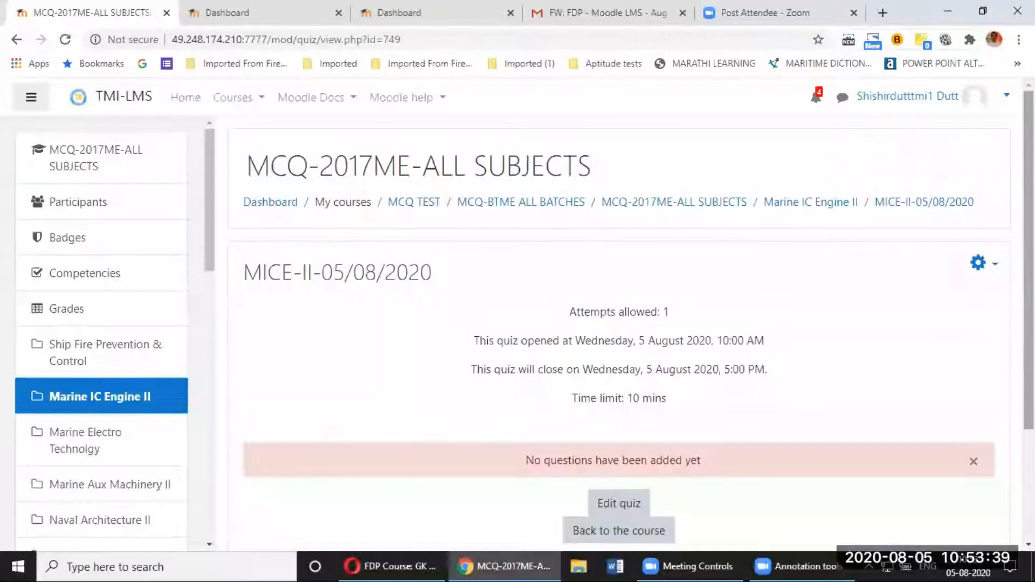
left_click(994, 264)
left_click(885, 295)
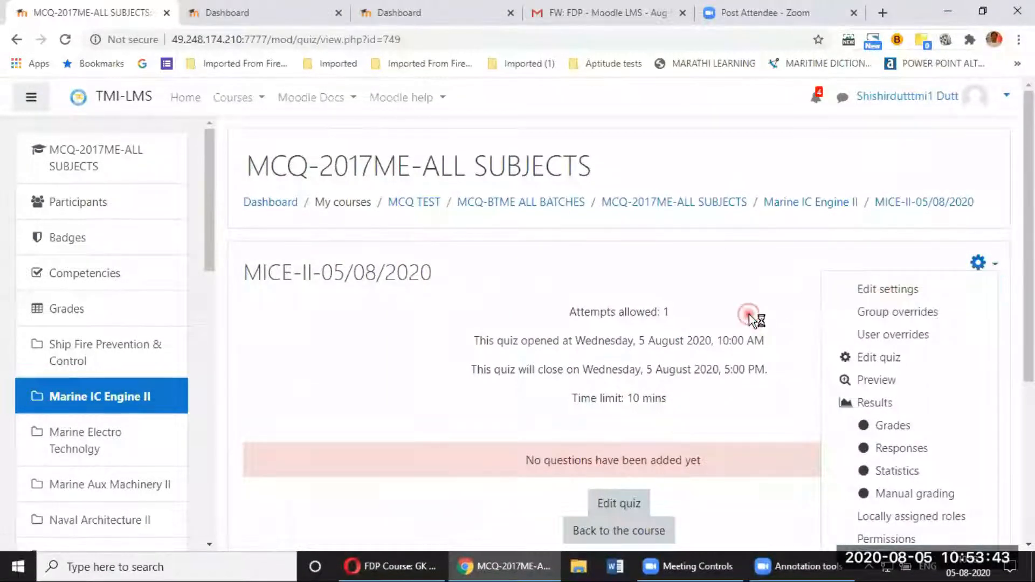
scroll(749, 314, "down", 2)
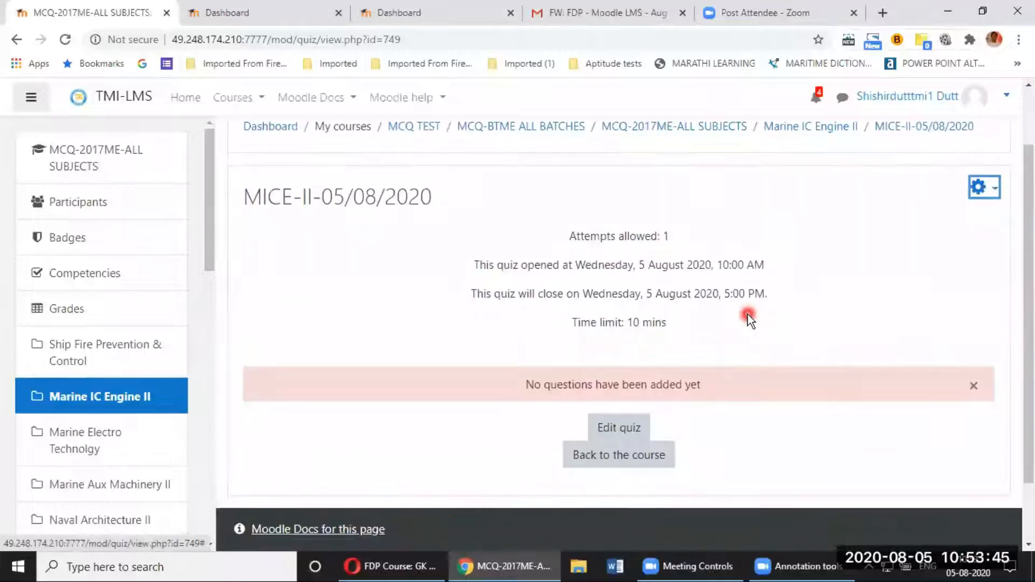
Step: Open the Editing quiz page for MICE-II-05/08/2020, showing 0 questions and maximum grade 10.0
left_click(615, 430)
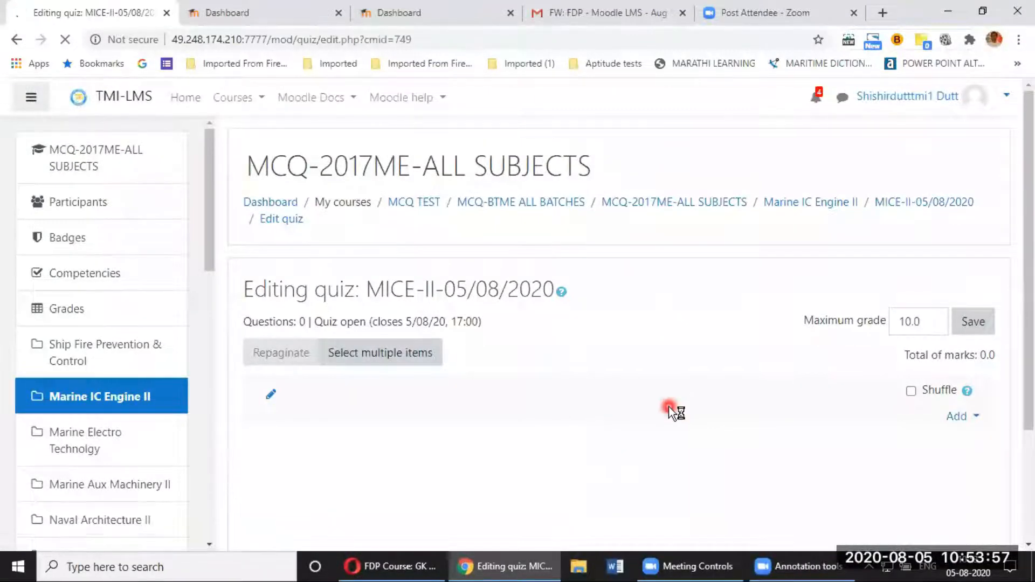
scroll(671, 411, "down", 2)
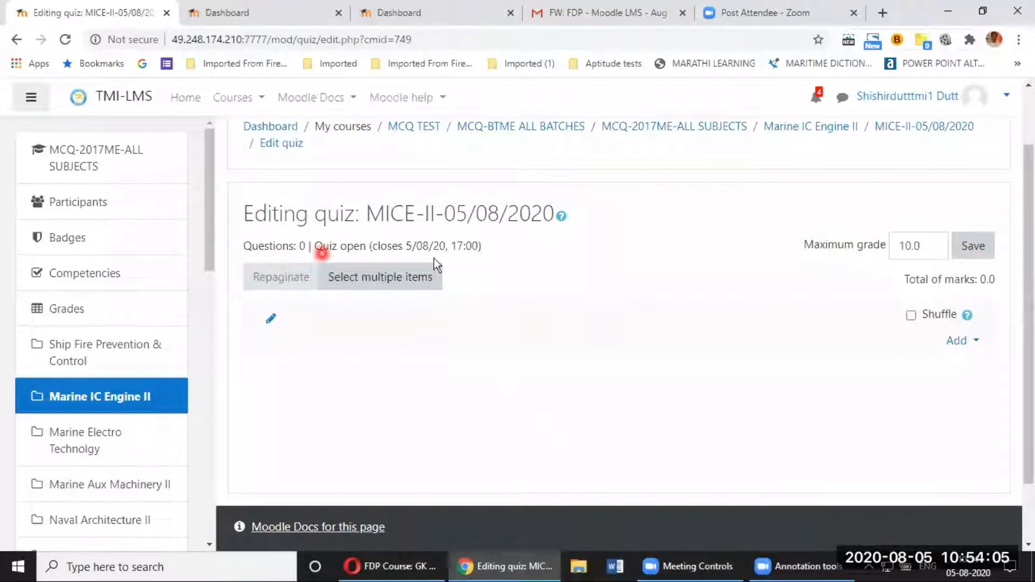
left_click(974, 345)
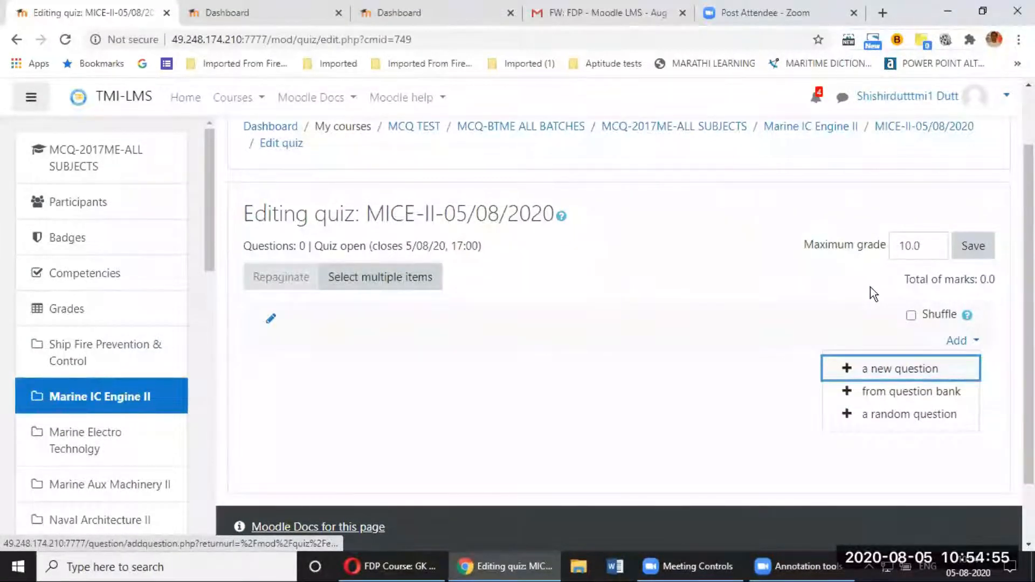
left_click(720, 65)
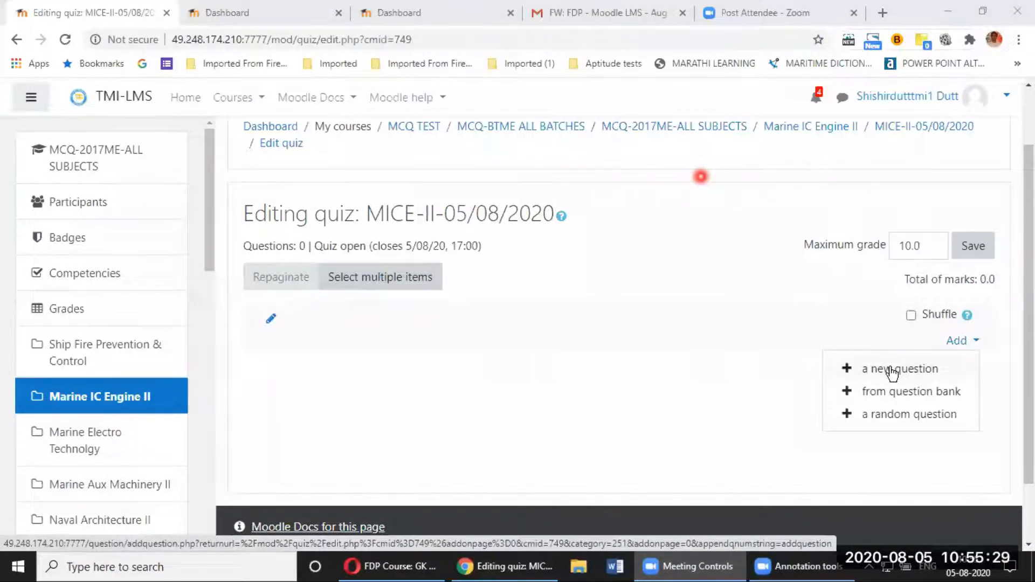
Step: Add Fuel-001 and Fuel-002 from the Fuel Pumps & Metering Devices bank category to the quiz
left_click(911, 395)
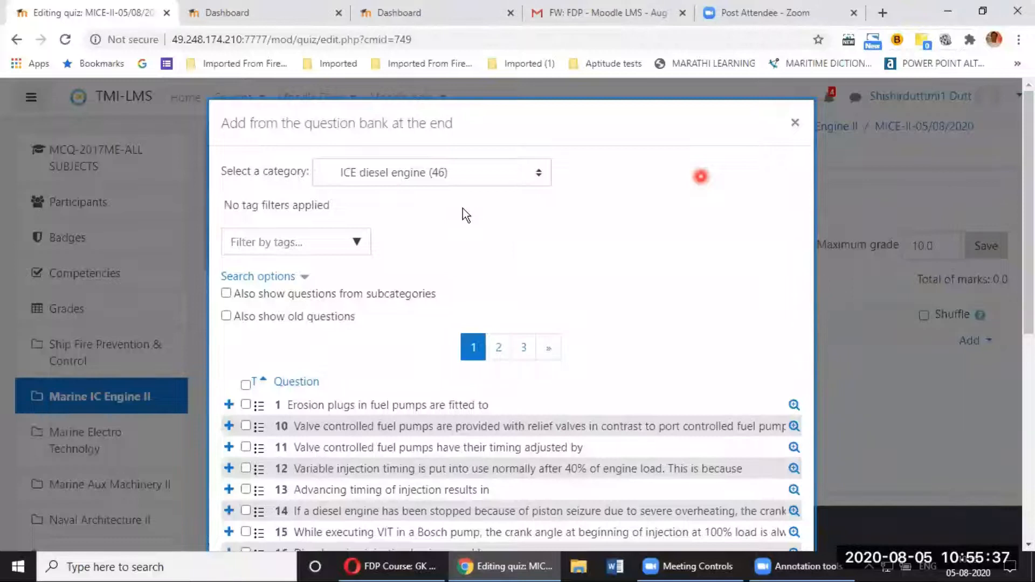
left_click(500, 178)
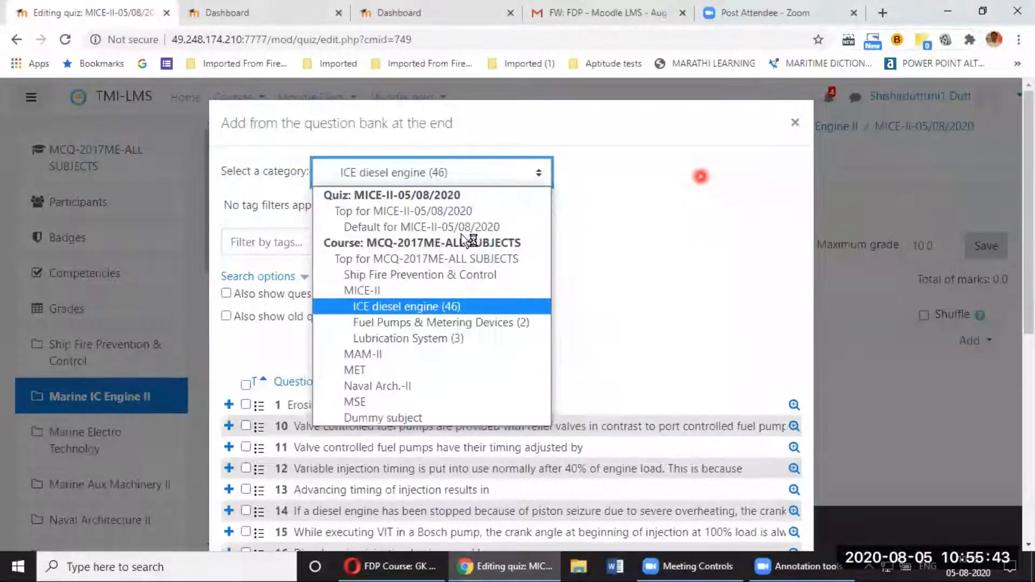
left_click(469, 322)
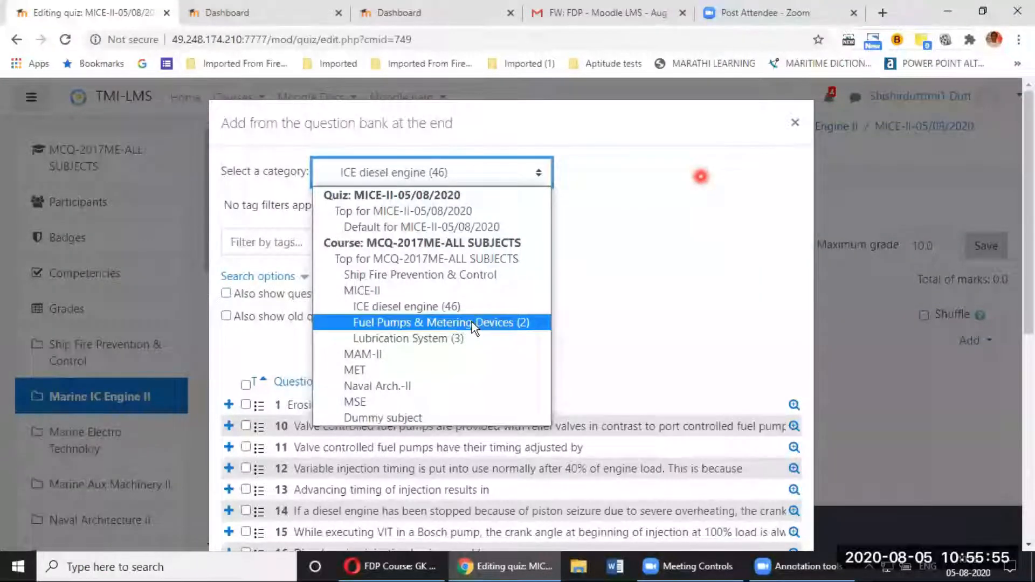
left_click(471, 322)
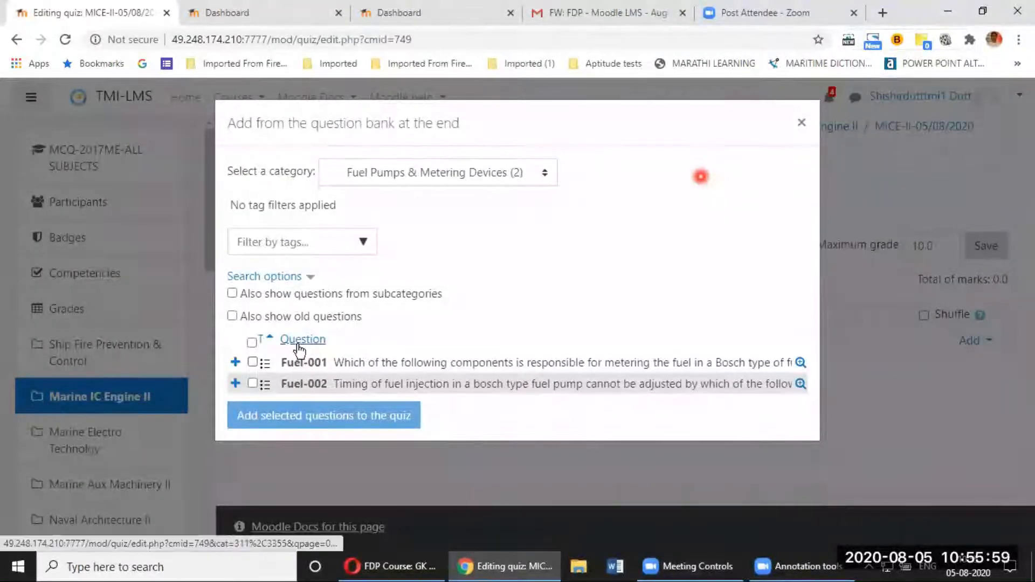
left_click(251, 343)
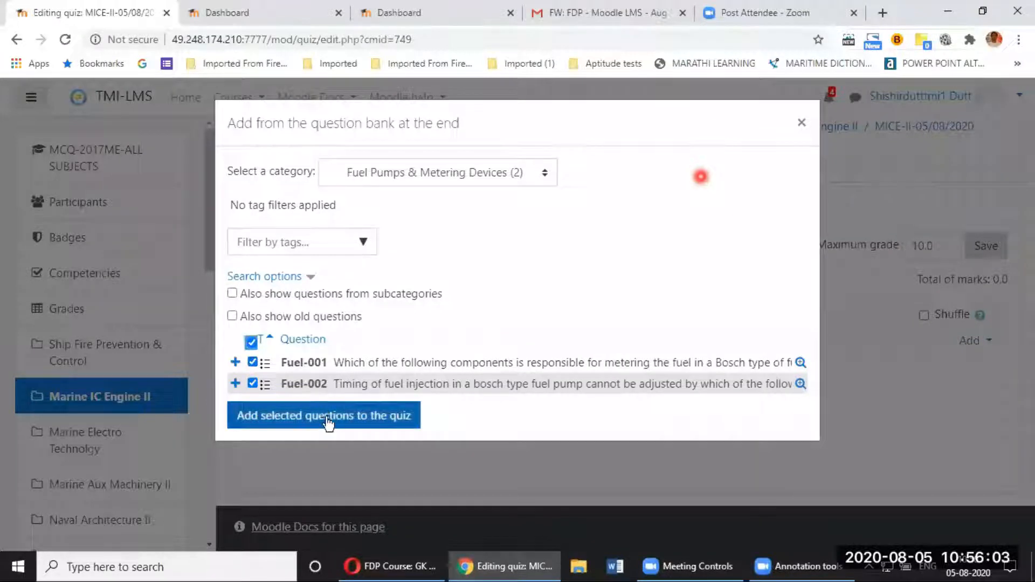
left_click(353, 424)
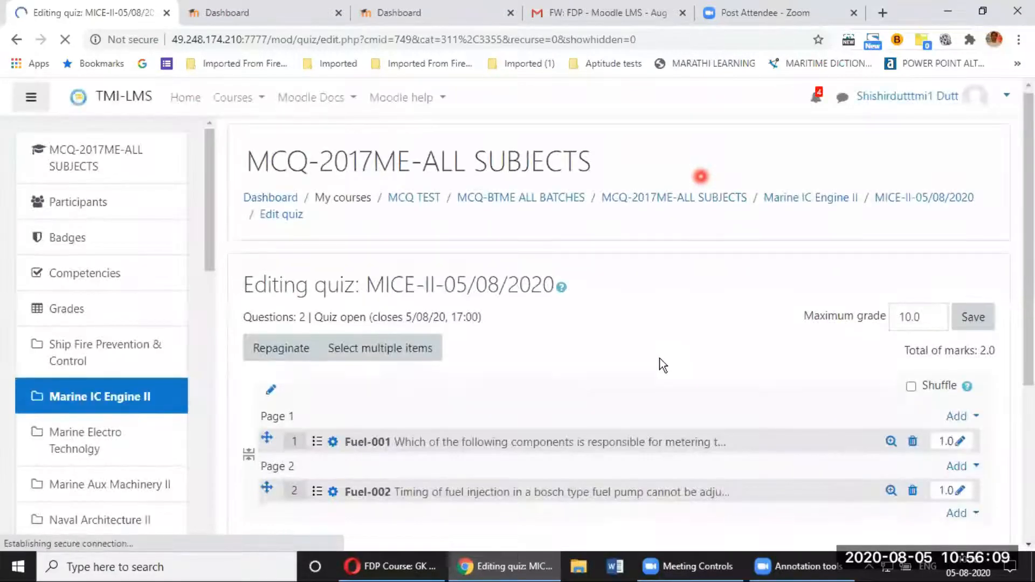
Step: Add all three Lubrication System bank questions (001–003) after the fuel questions, making 5 questions
scroll(675, 372, "down", 3)
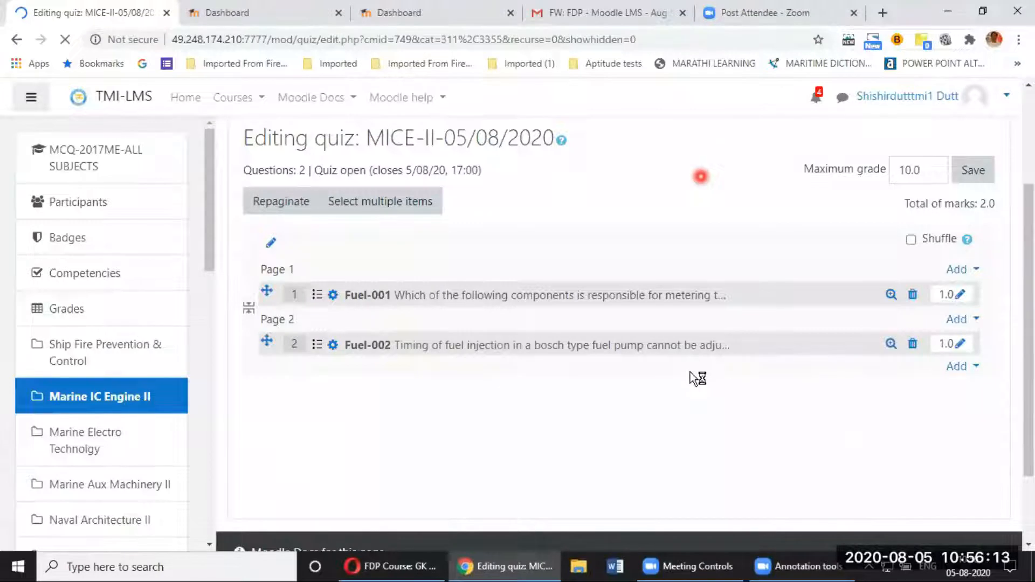
left_click(977, 370)
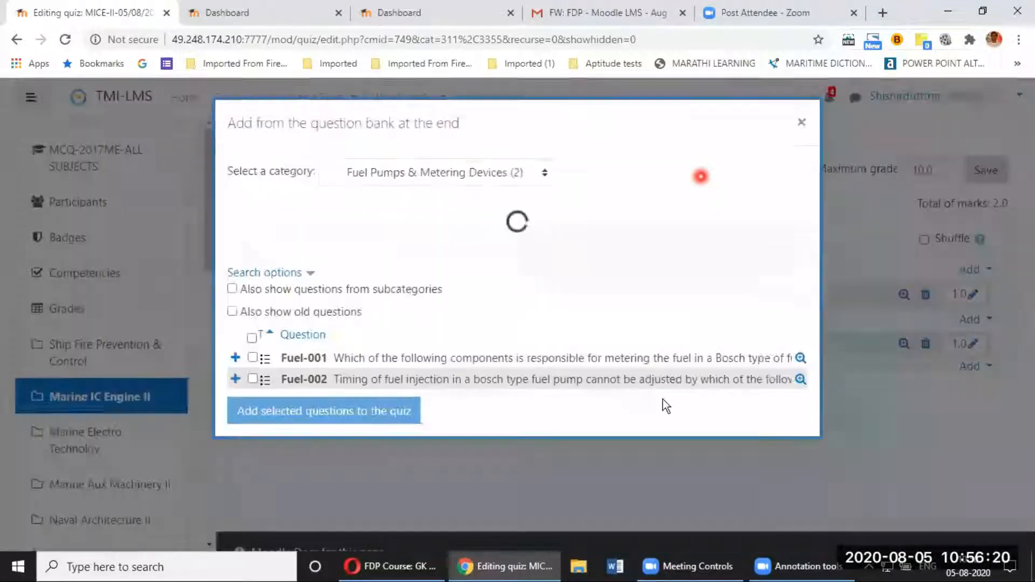
left_click(900, 424)
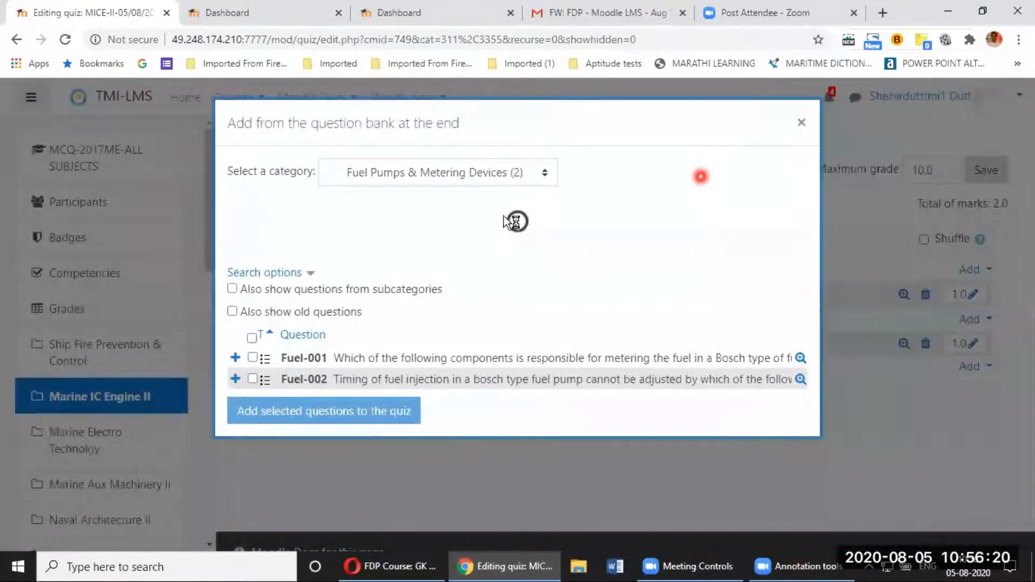
left_click(545, 174)
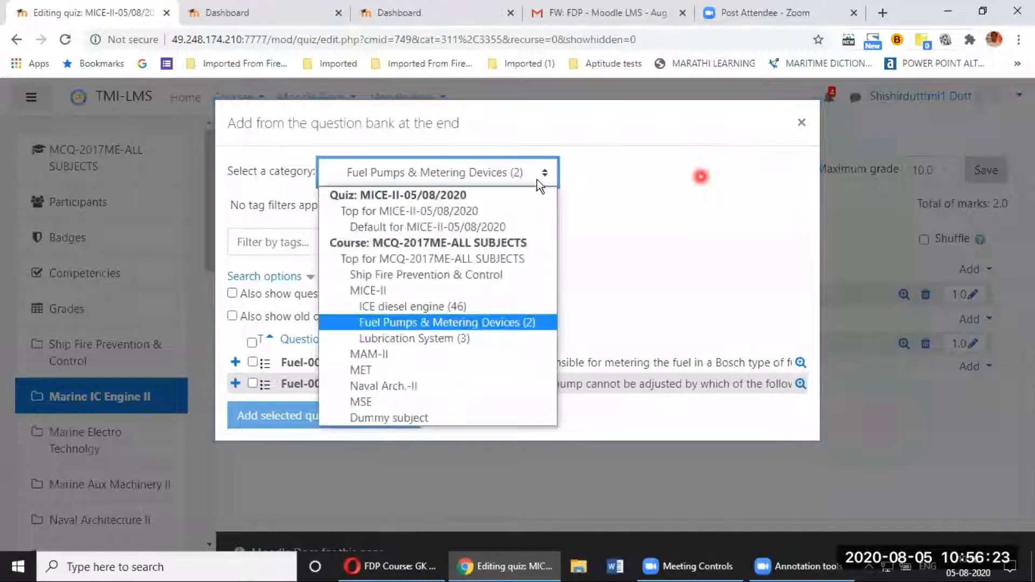
left_click(439, 339)
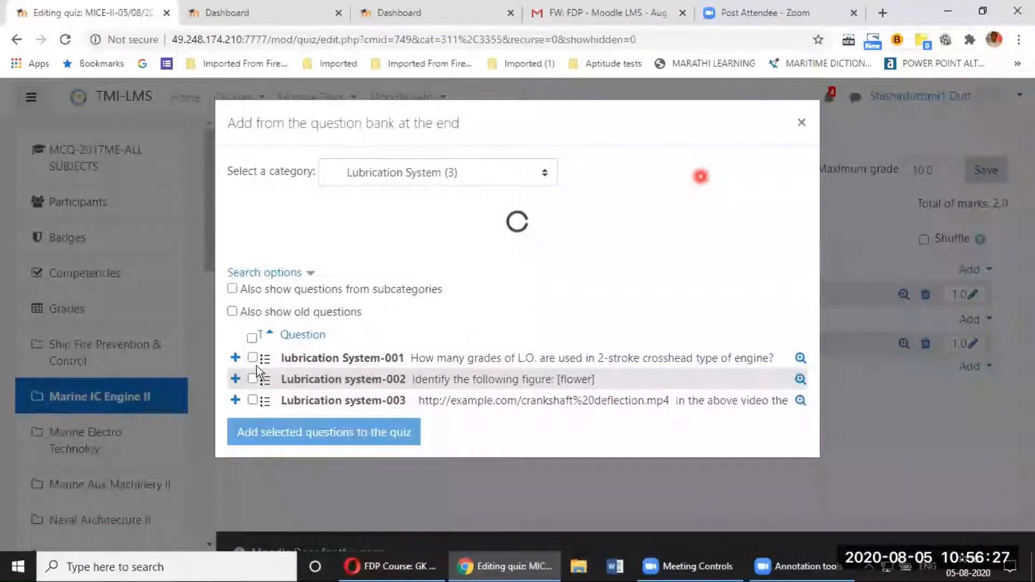
left_click(251, 343)
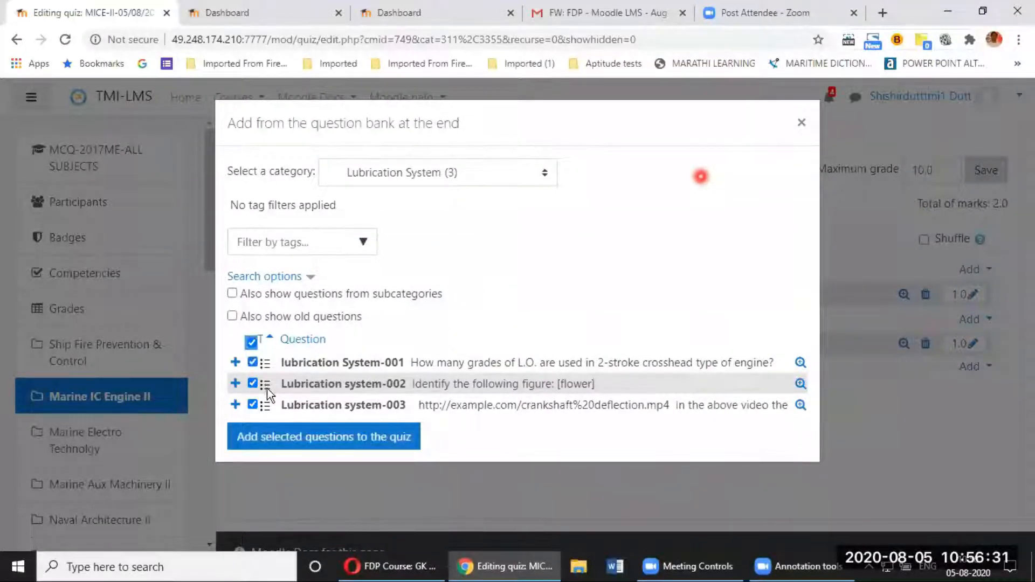
left_click(345, 442)
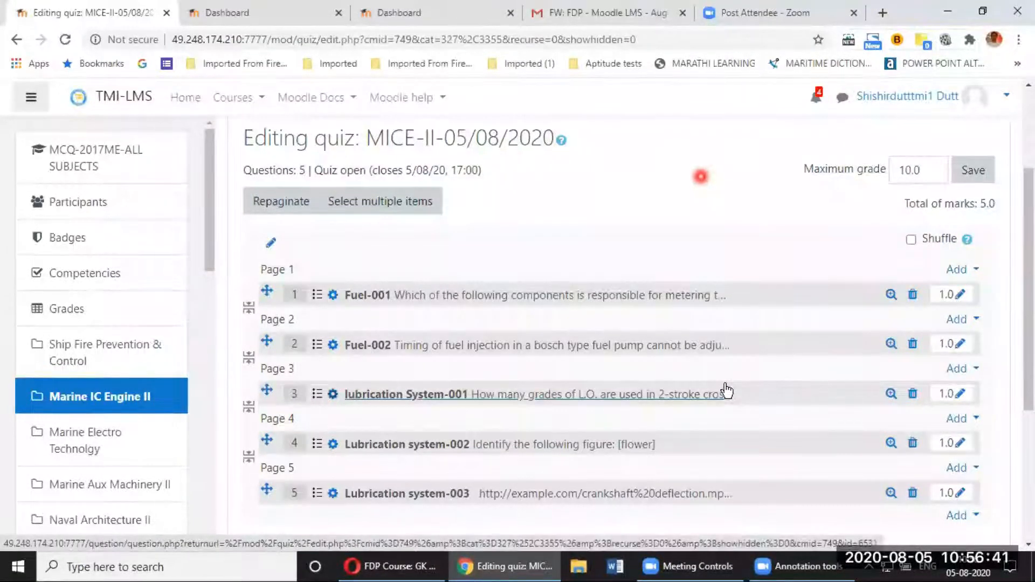
scroll(724, 384, "down", 3)
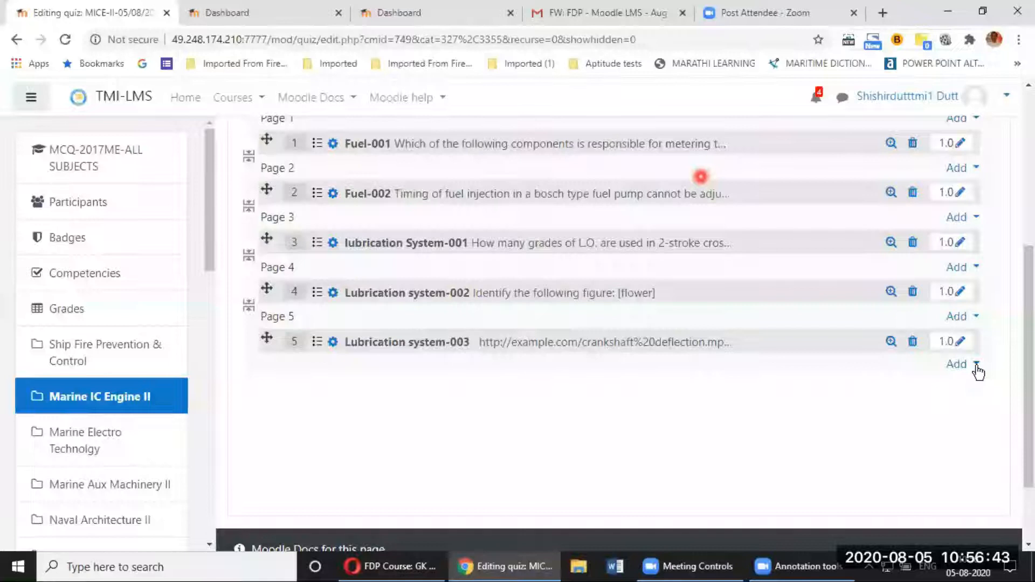
left_click(973, 364)
Step: Add 5 random questions from the ICE diesel engine (46) category, totalling 10 questions
left_click(910, 439)
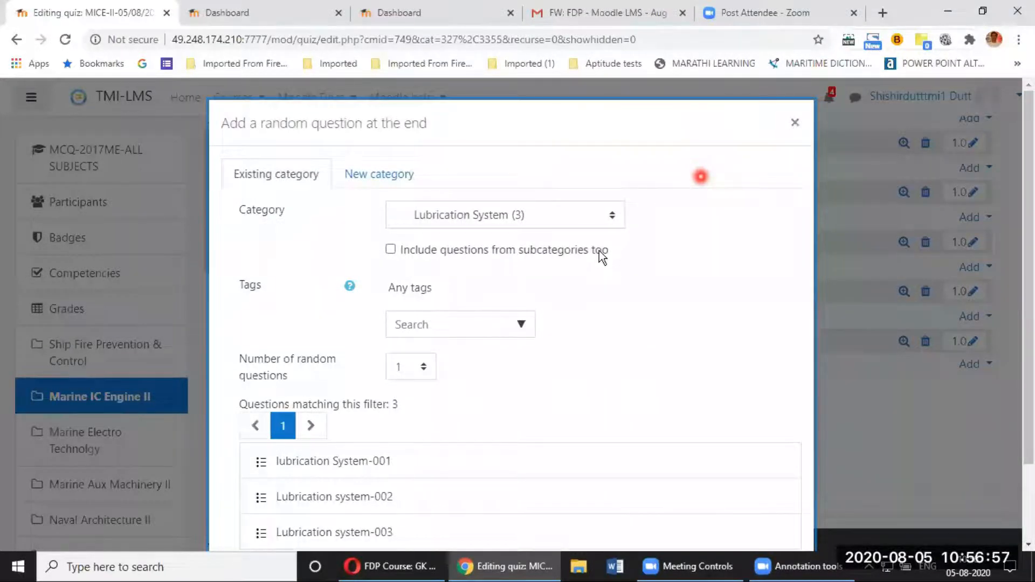
left_click(587, 215)
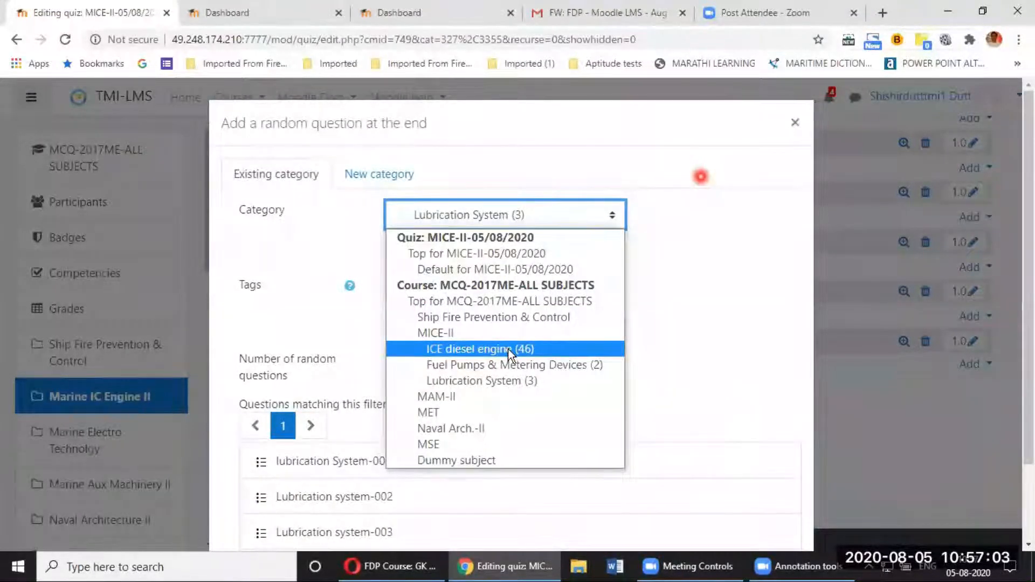
left_click(508, 348)
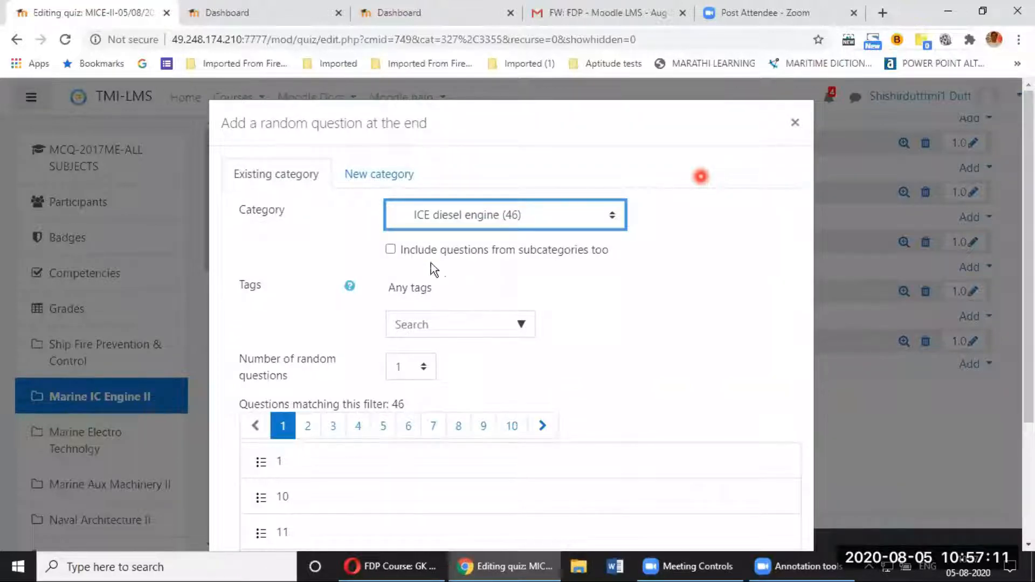
left_click(427, 368)
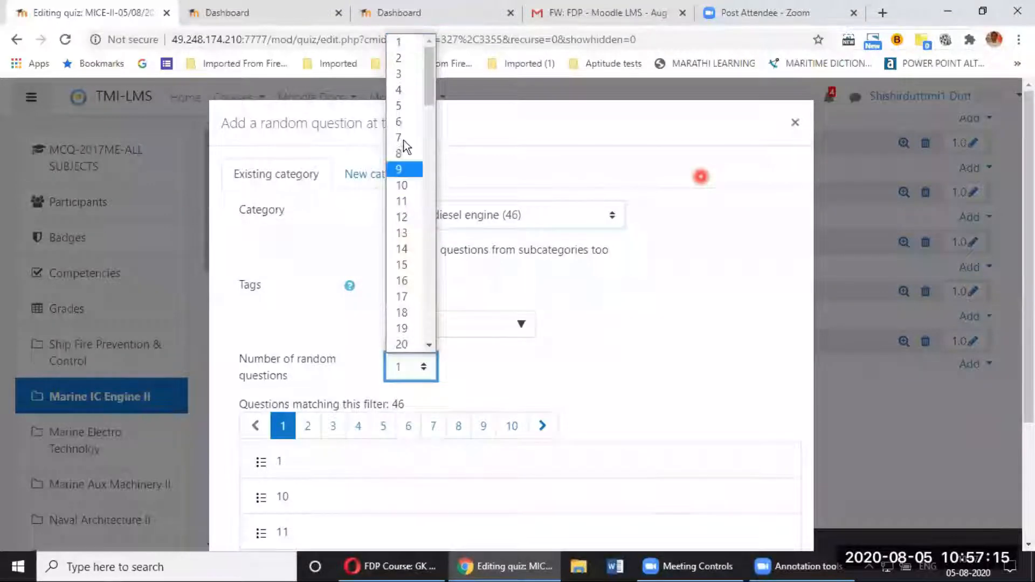
left_click(401, 105)
left_click(637, 329)
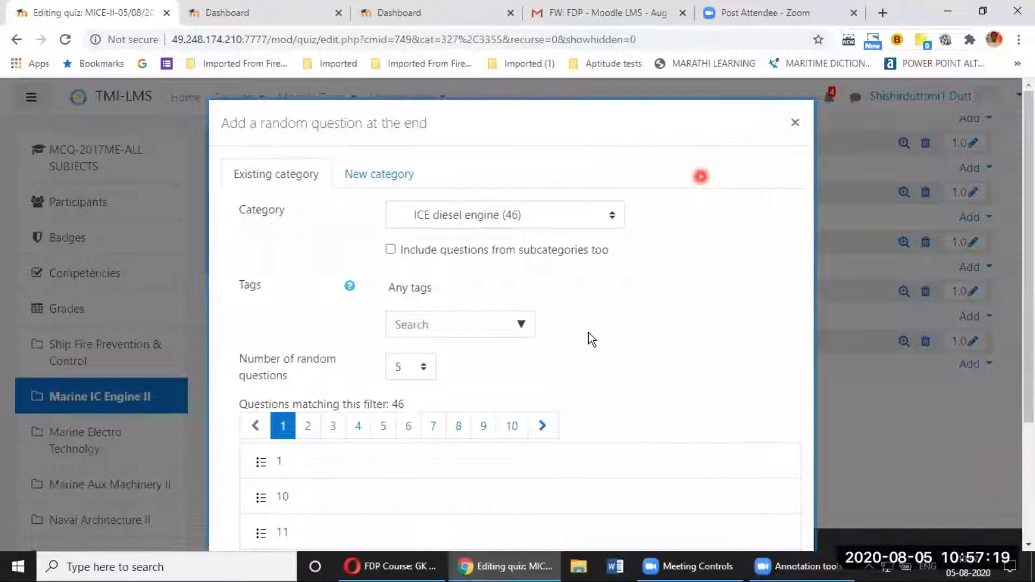
scroll(589, 333, "down", 3)
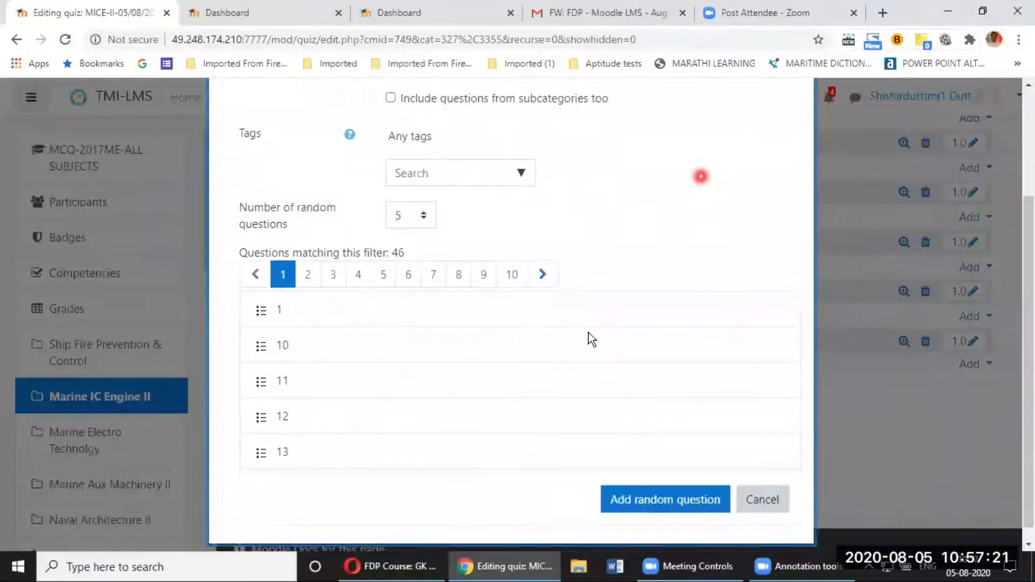
left_click(672, 484)
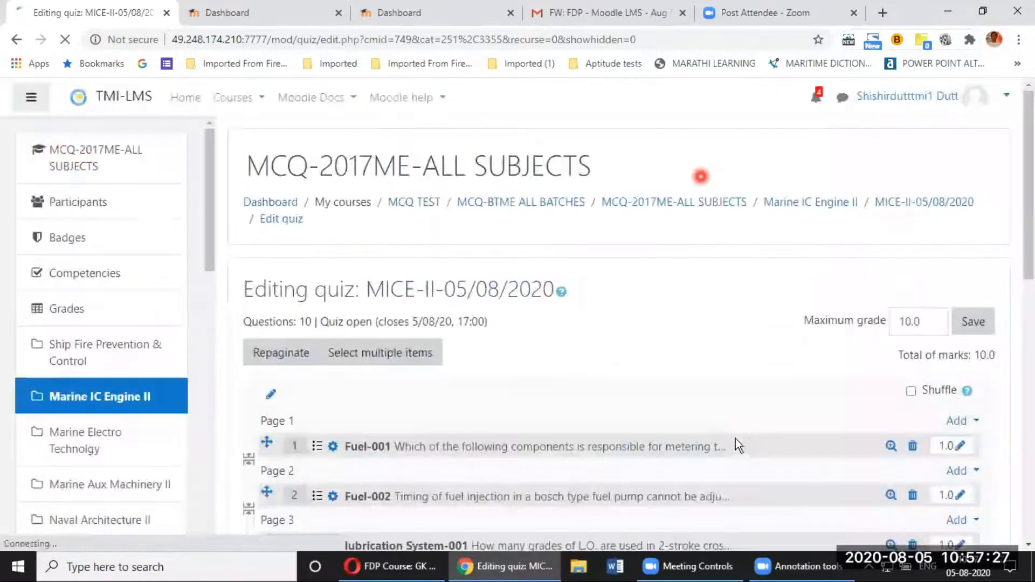
scroll(700, 436, "down", 3)
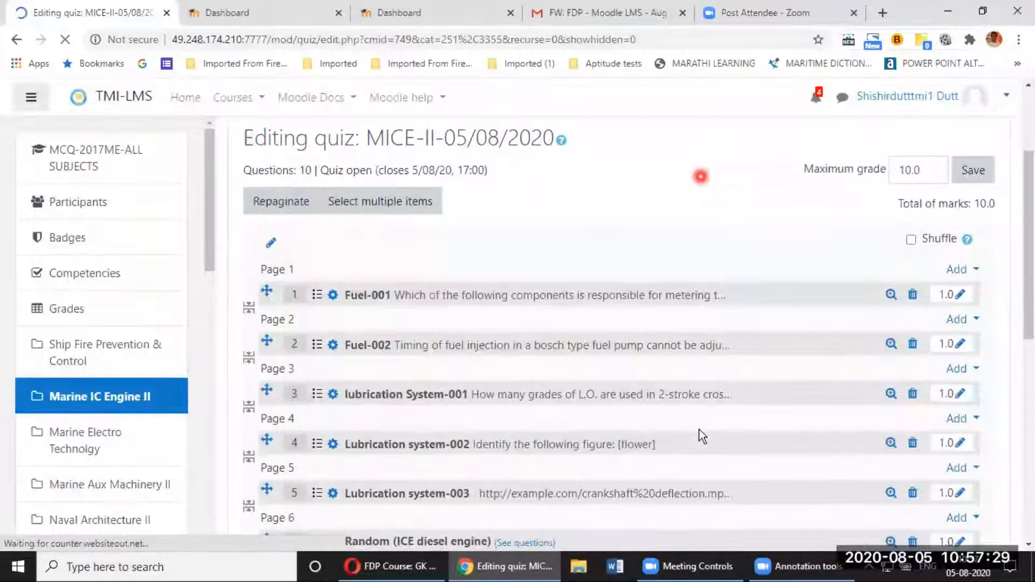
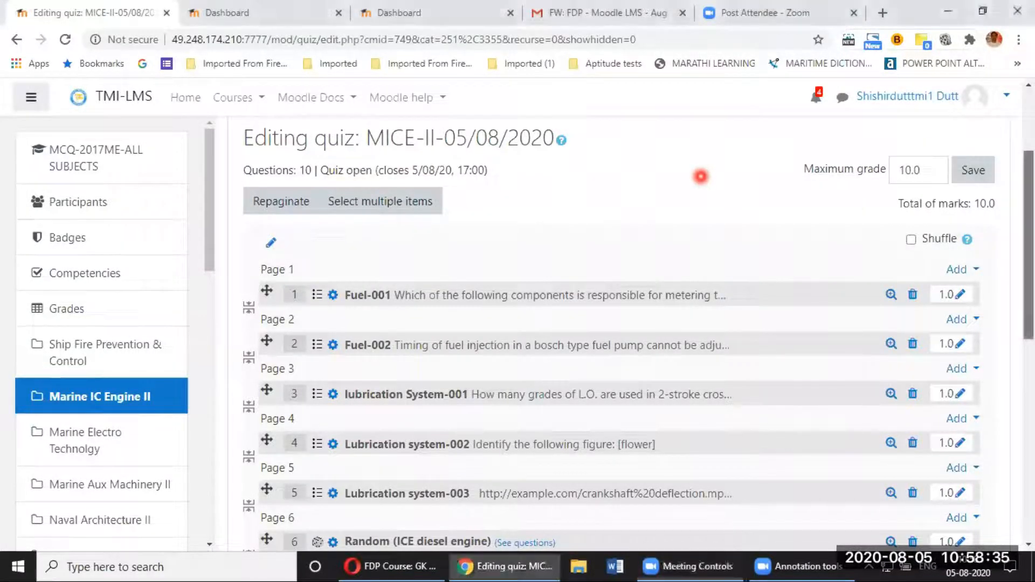
Step: Scroll up and down through the ten questions of the MICE-II-05/08/2020 quiz to review them
scroll(701, 177, "down", 3)
scroll(701, 176, "down", 2)
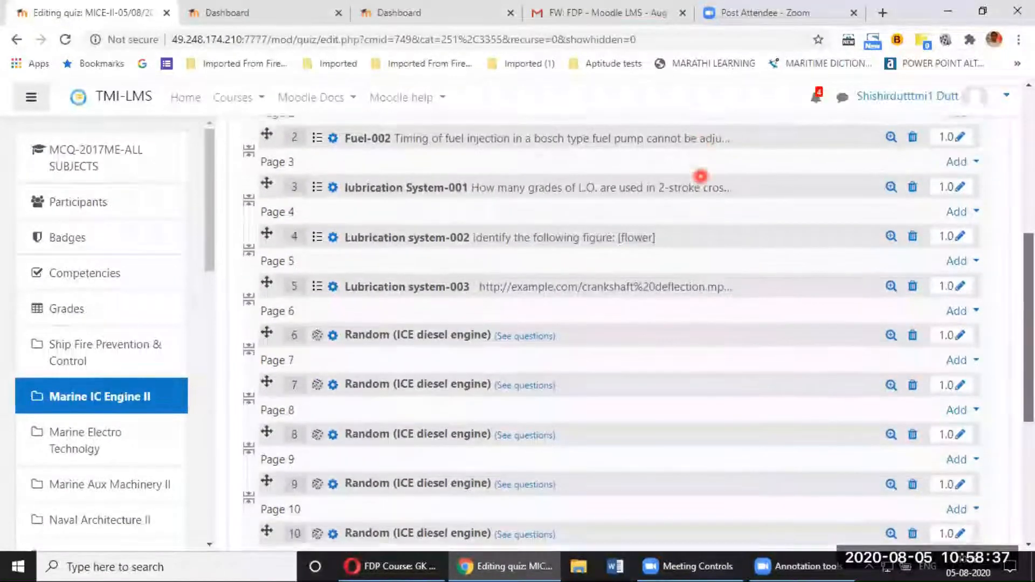
scroll(701, 176, "up", 3)
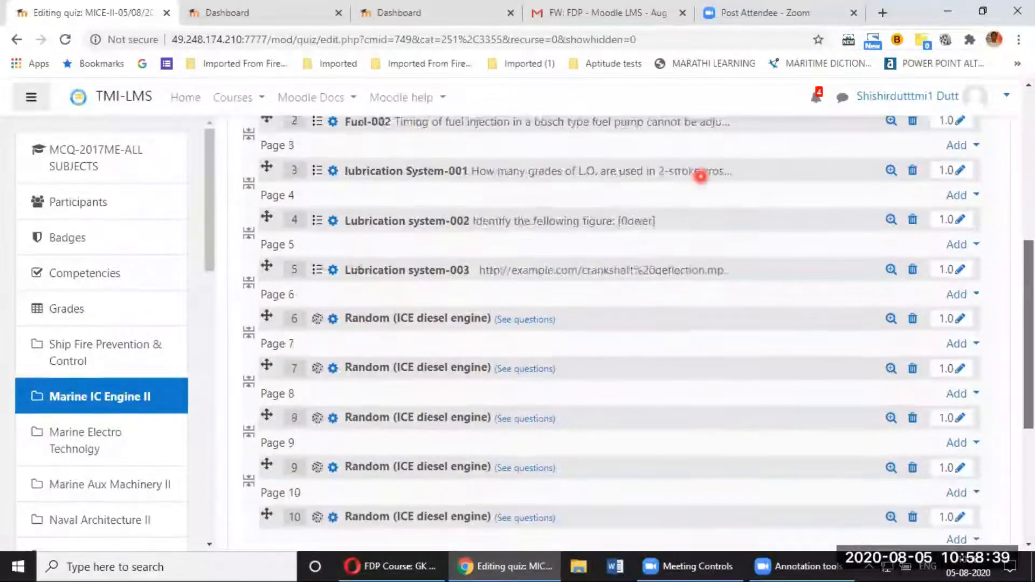
scroll(700, 176, "down", 2)
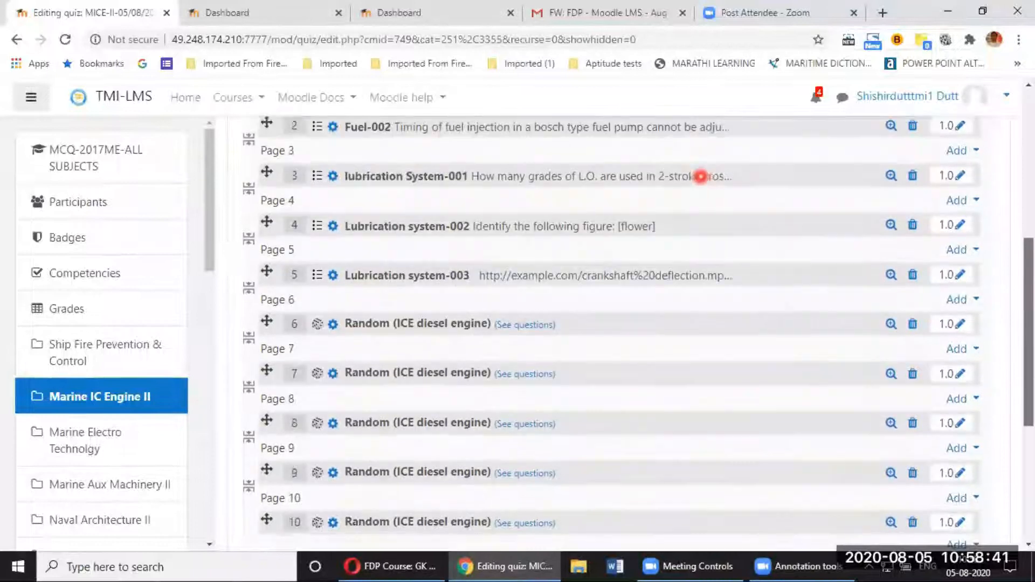
scroll(701, 176, "down", 2)
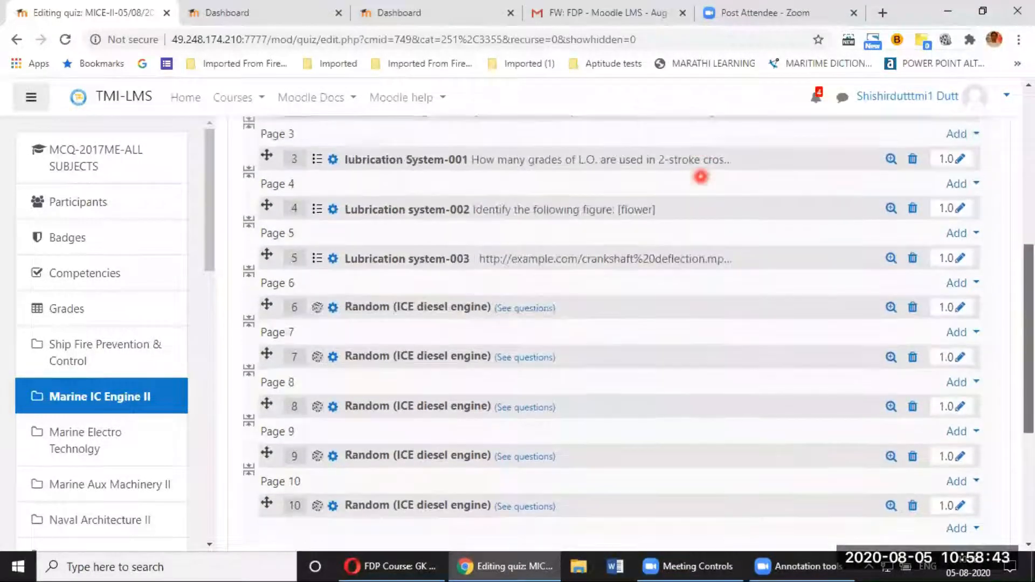
scroll(701, 176, "up", 4)
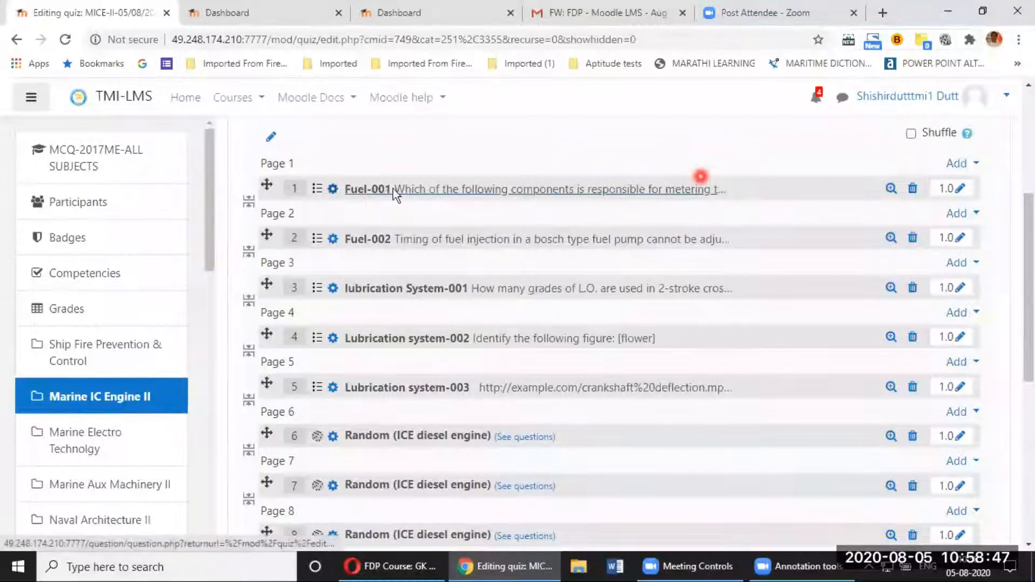
left_click(961, 190)
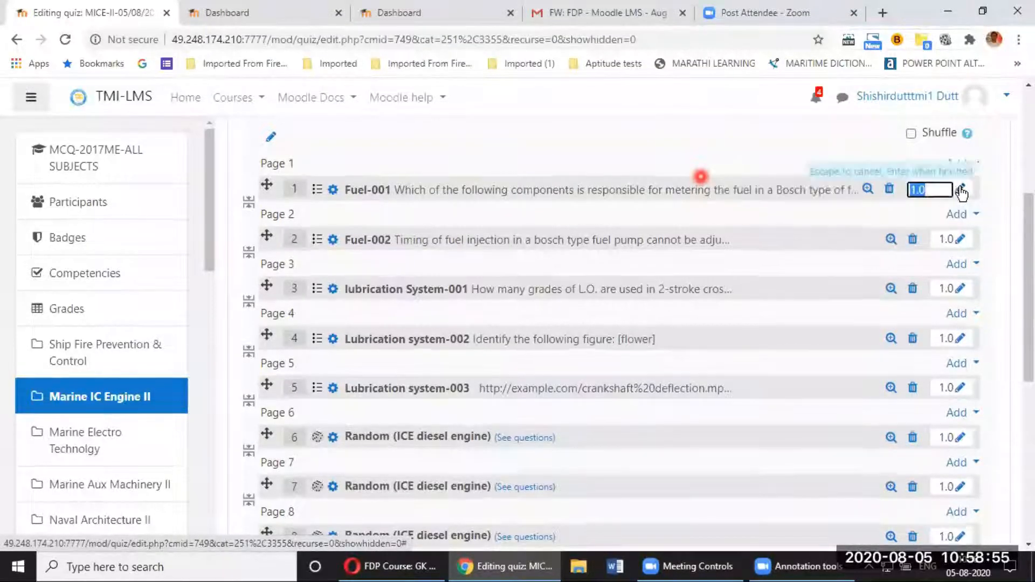
type("2")
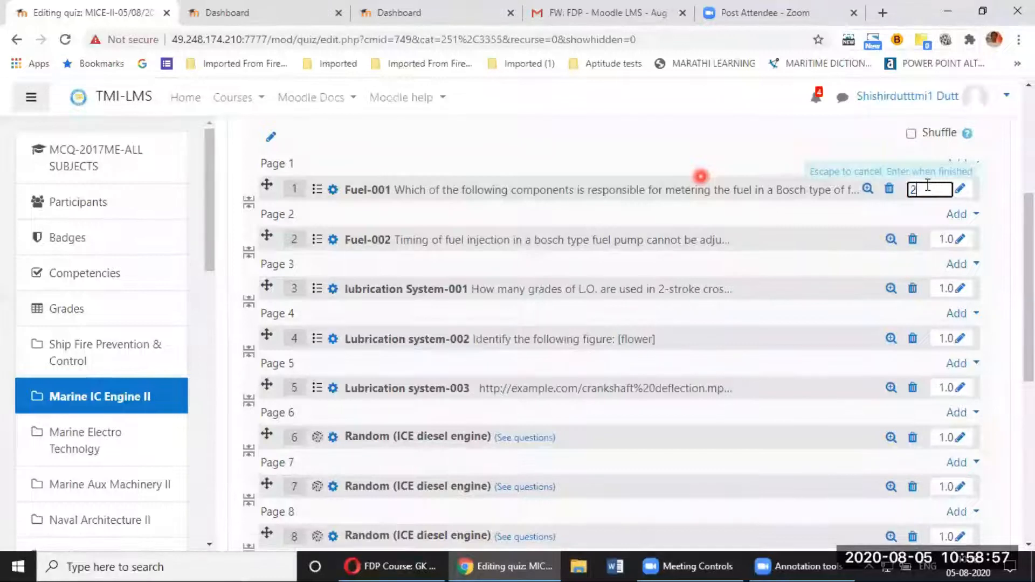
left_click(1003, 215)
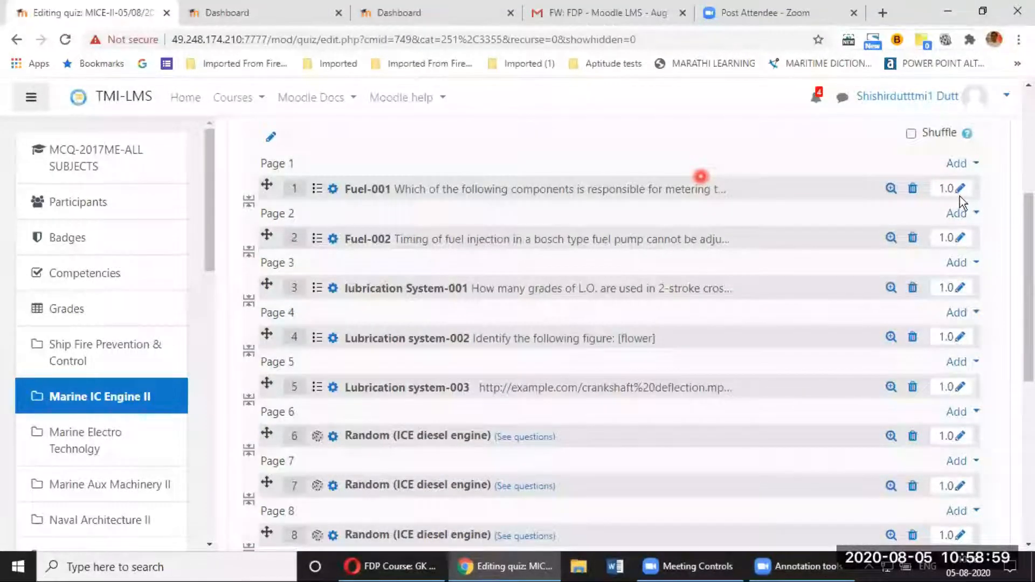
left_click(961, 189)
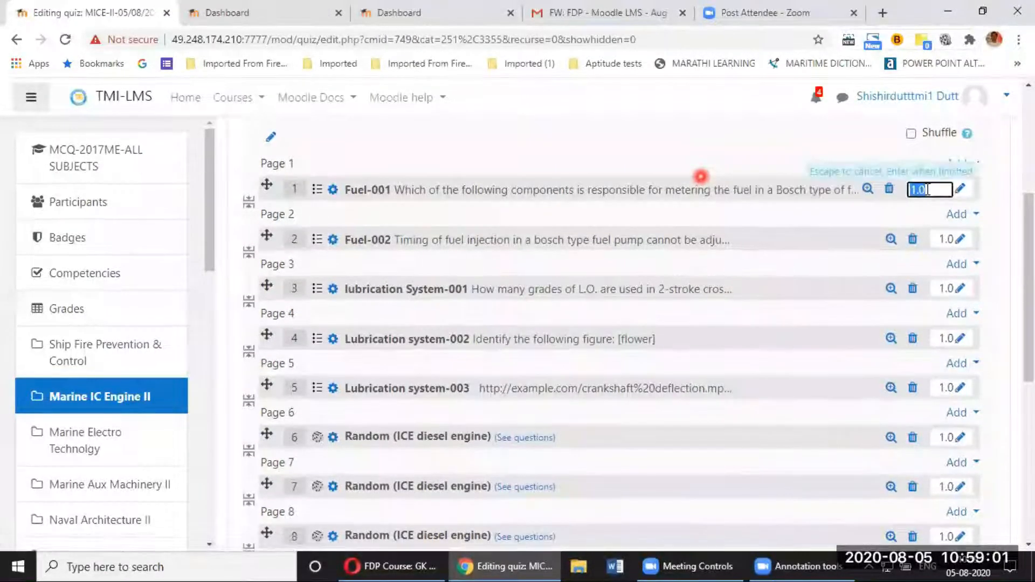
type("2")
key("Return")
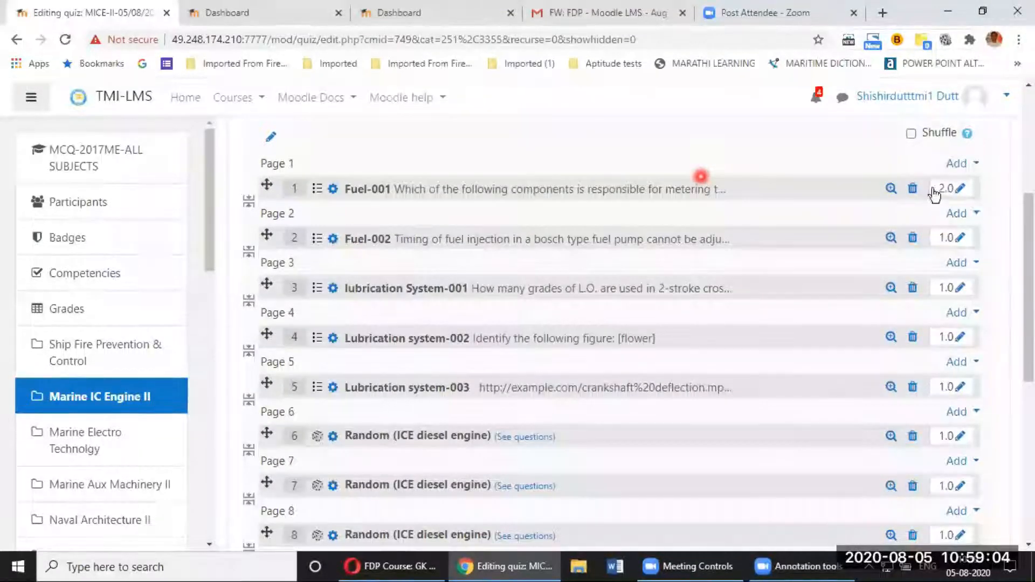
left_click(960, 188)
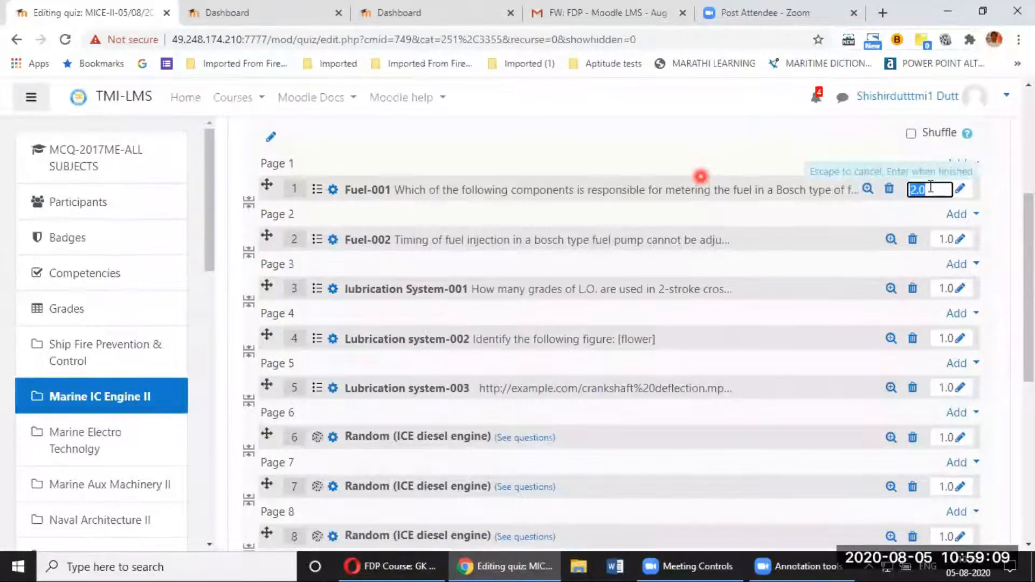
type("1")
key("Return")
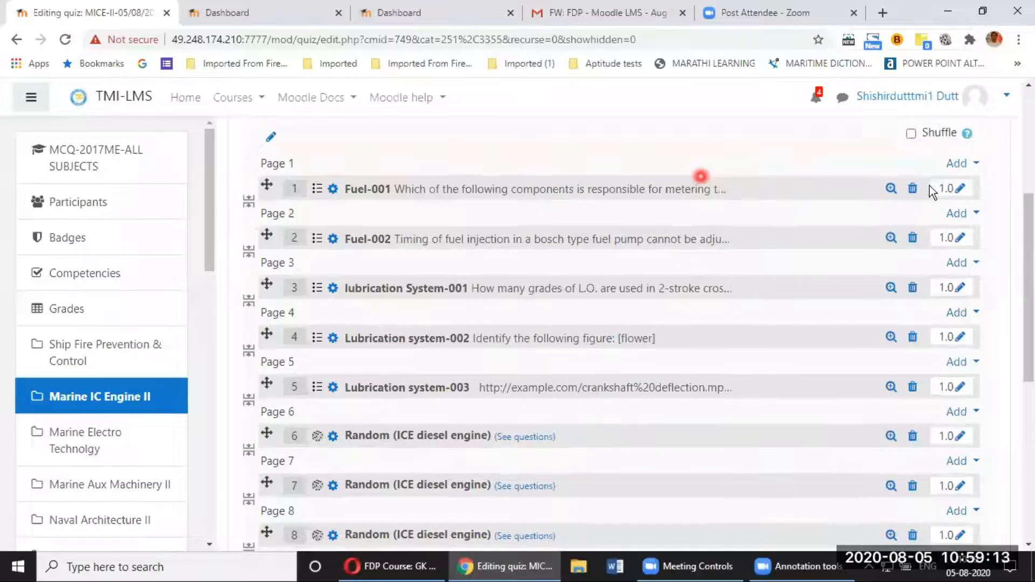
scroll(927, 200, "up", 1)
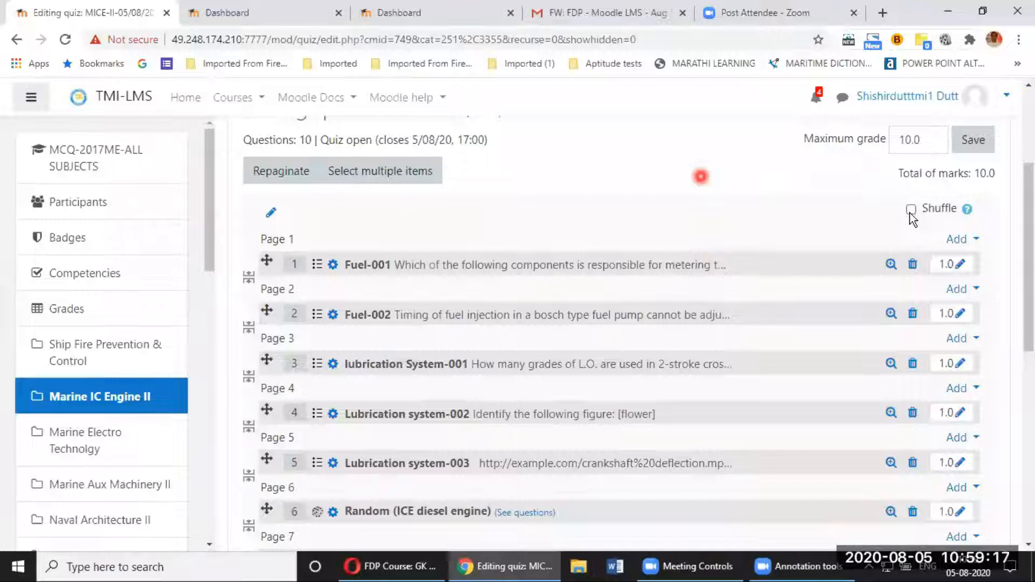
Step: Turn on Shuffle so the quiz presents its questions in random order
left_click(910, 210)
scroll(903, 338, "down", 10)
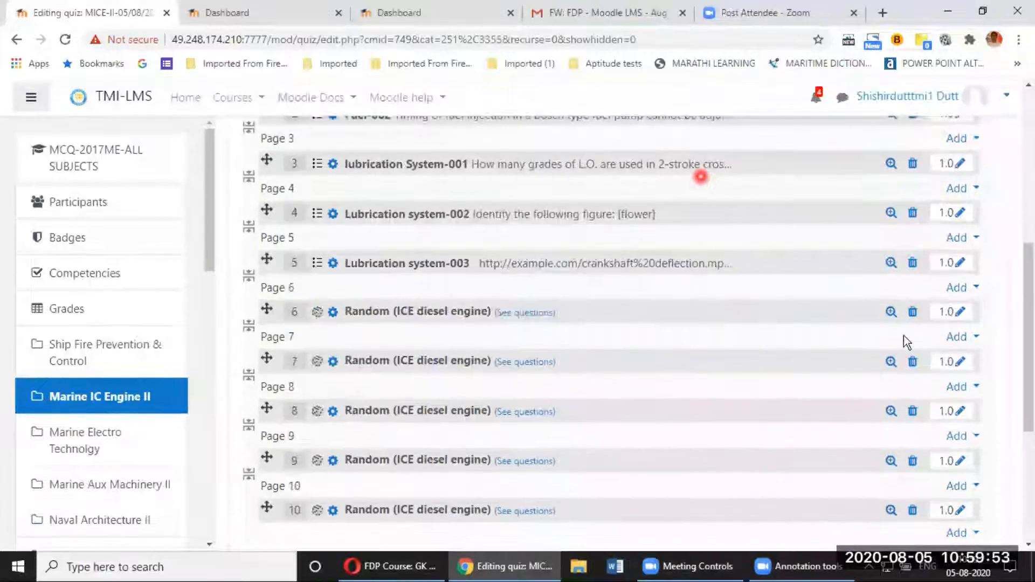
scroll(903, 339, "up", 12)
scroll(902, 336, "up", 3)
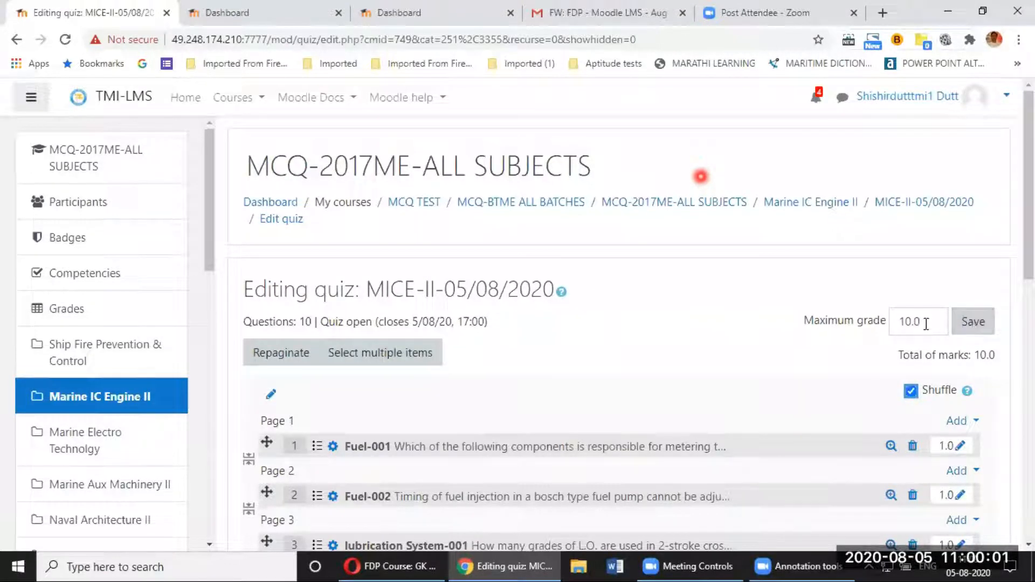
Step: Save the quiz with a maximum grade of 10.0
double_click(900, 323)
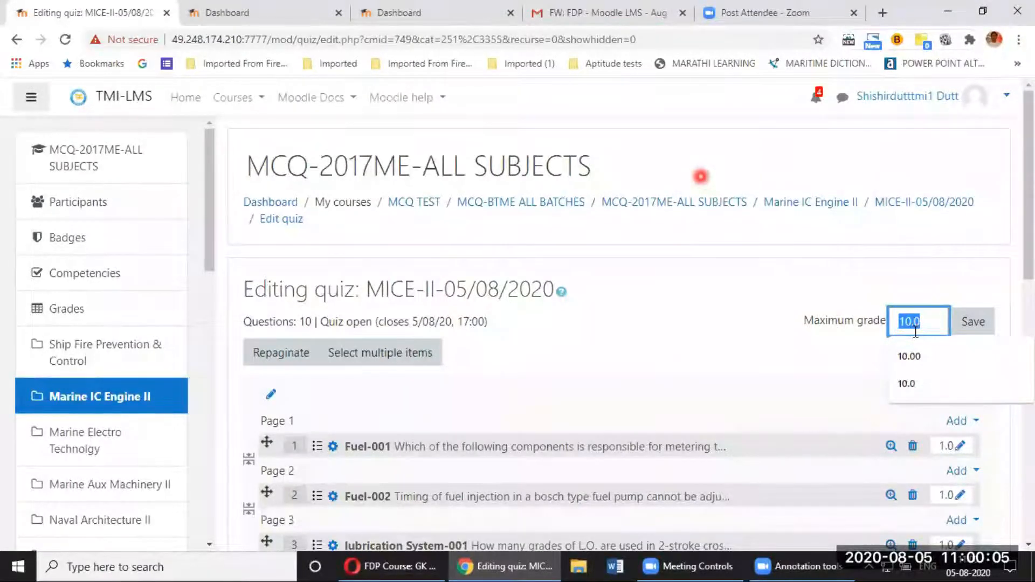
left_click(971, 326)
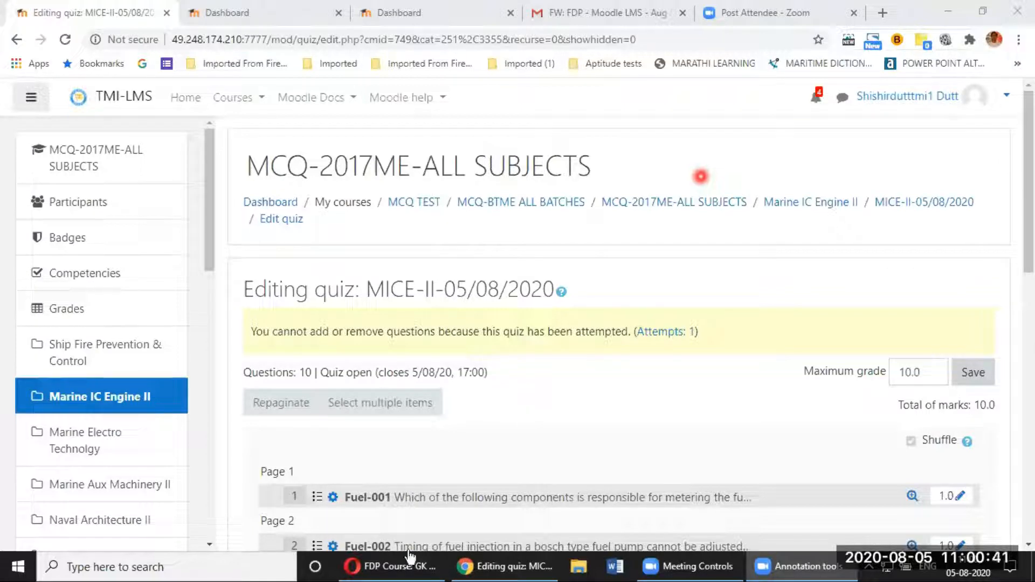
mouse_move(408, 572)
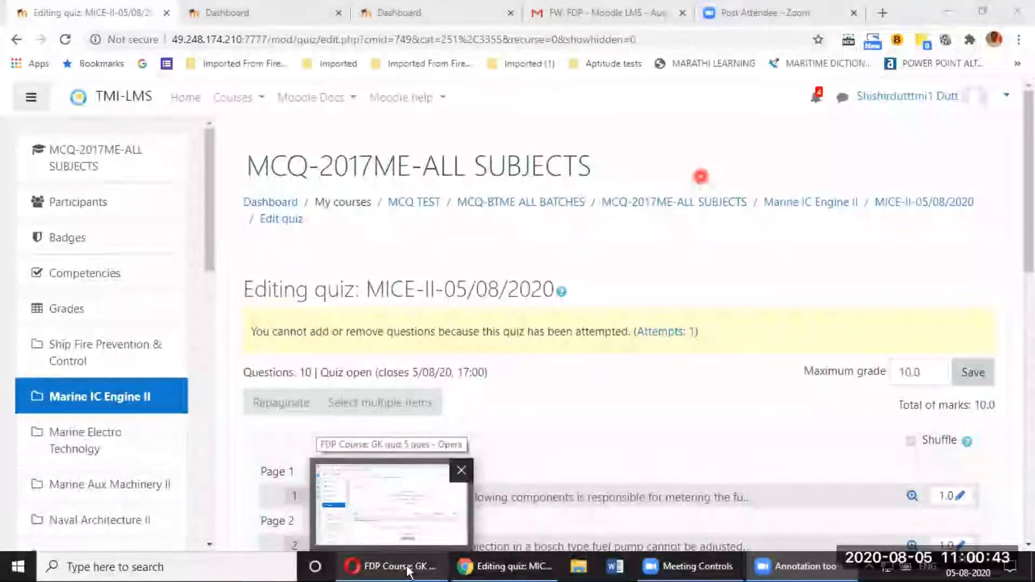
Step: In the student's browser, go via site home and MCQ-BTME ALL BATCHES to the MCQ-2017ME-ALL SUBJECTS course
left_click(408, 572)
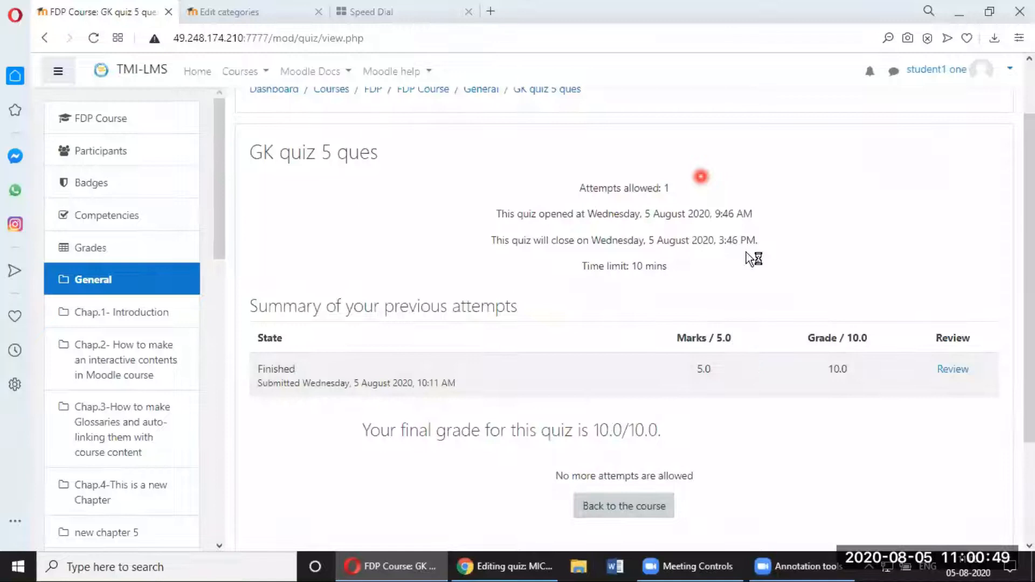
scroll(746, 252, "up", 2)
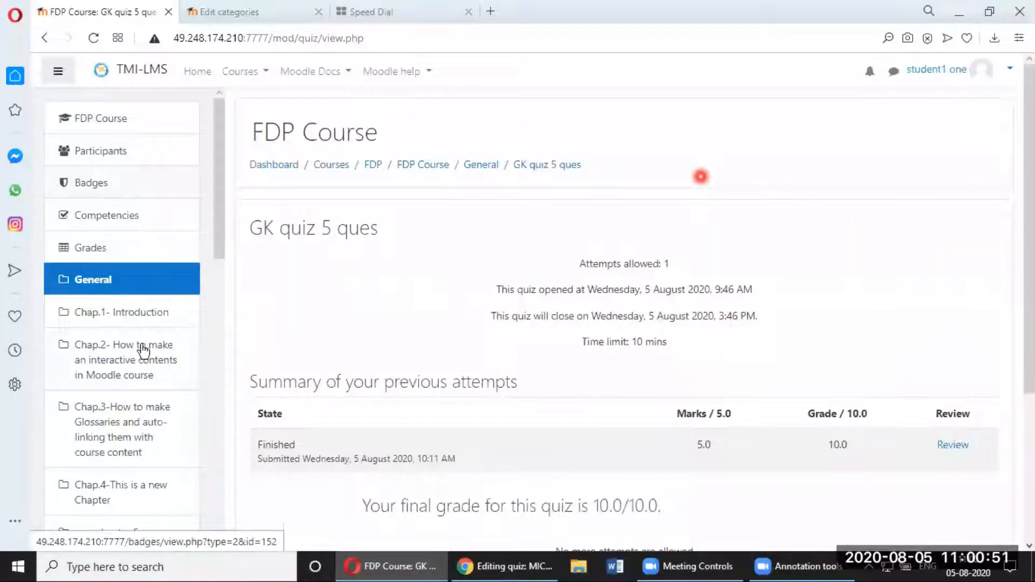
scroll(143, 351, "down", 10)
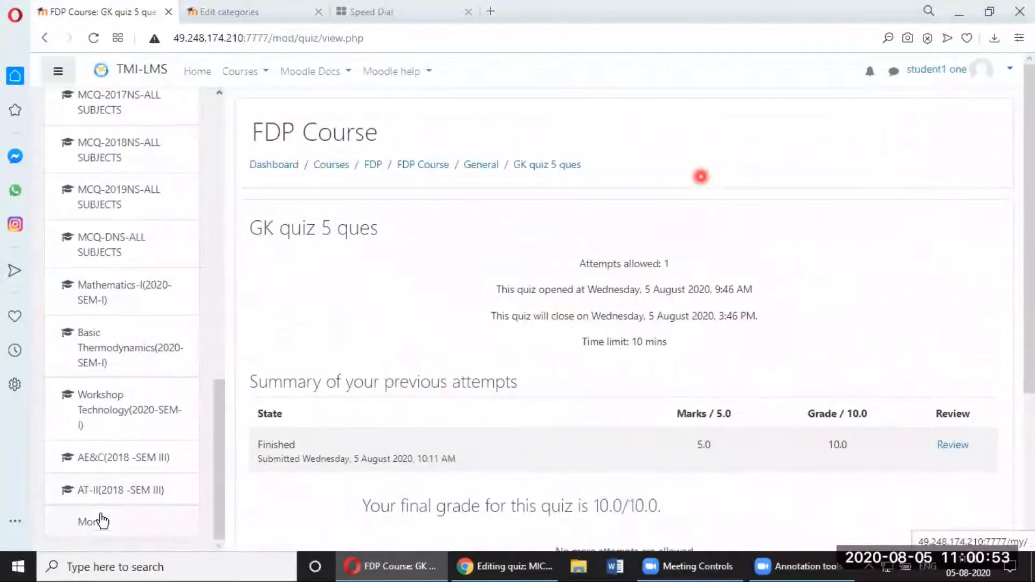
left_click(99, 522)
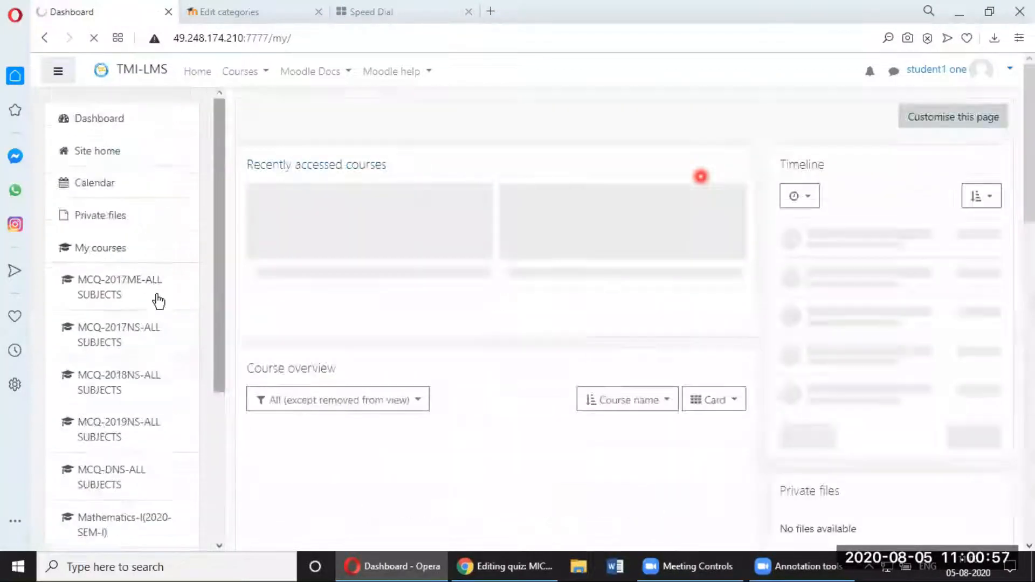
left_click(112, 157)
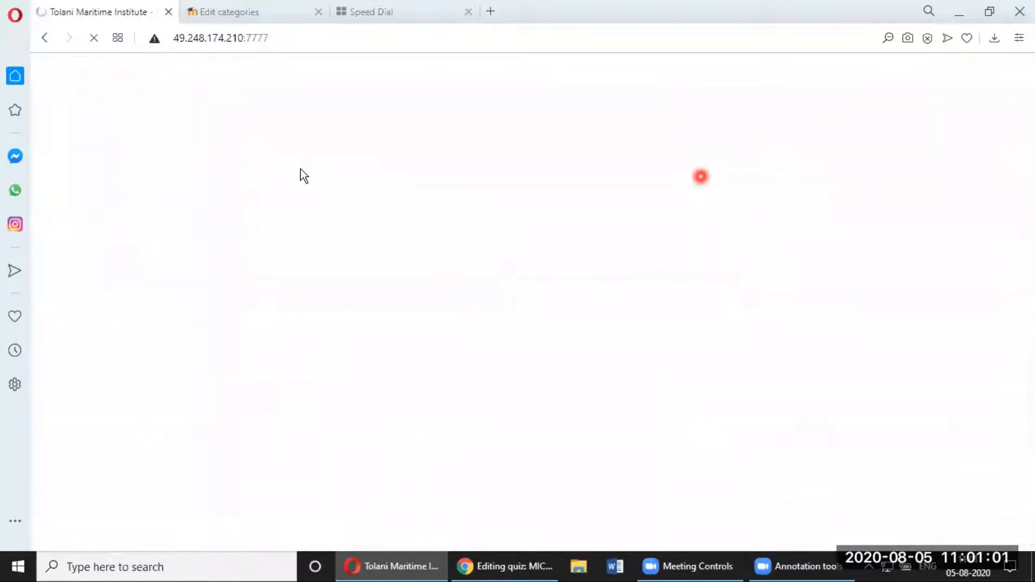
scroll(362, 408, "down", 4)
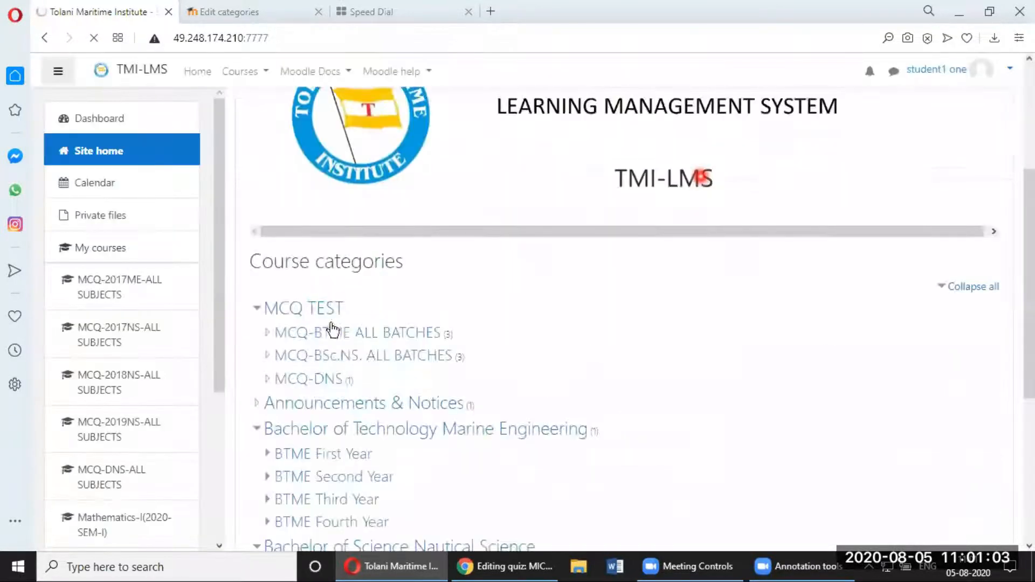
left_click(348, 335)
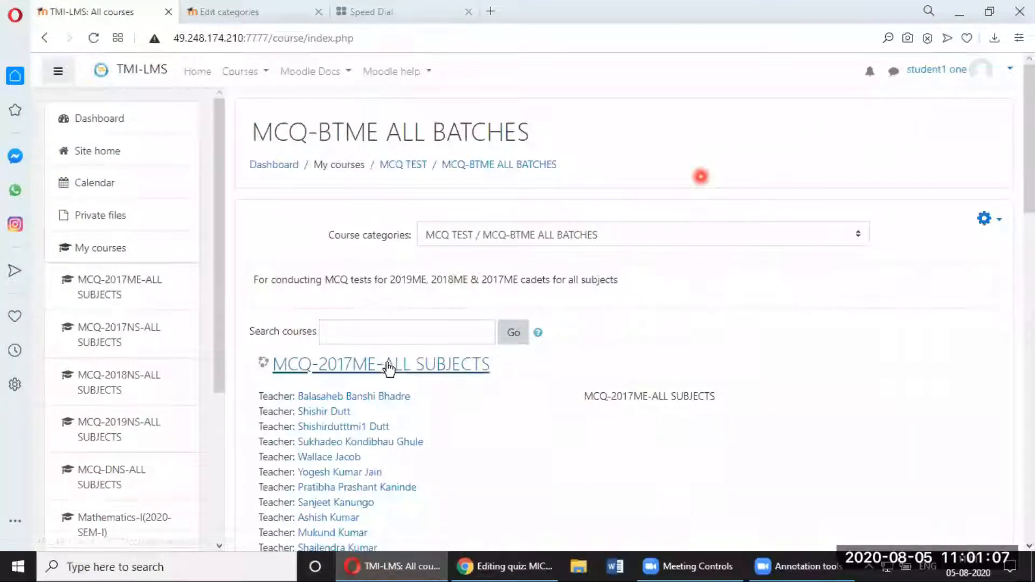
left_click(389, 366)
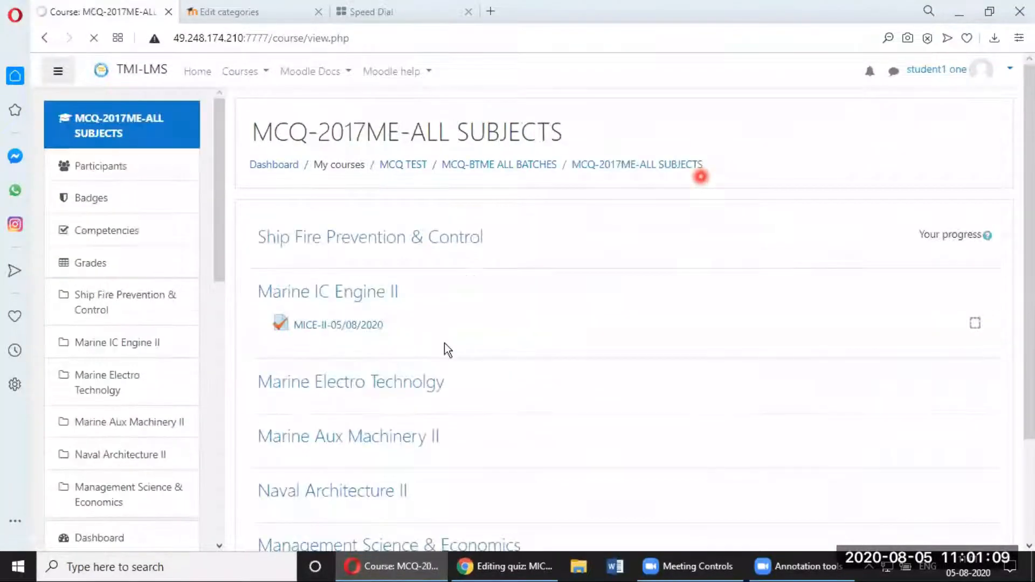
Step: Reopen MCQ-2017ME-ALL SUBJECTS from the dashboard and open the MICE-II-05/08/2020 quiz (1 attempt, 10-minute limit)
scroll(444, 343, "down", 2)
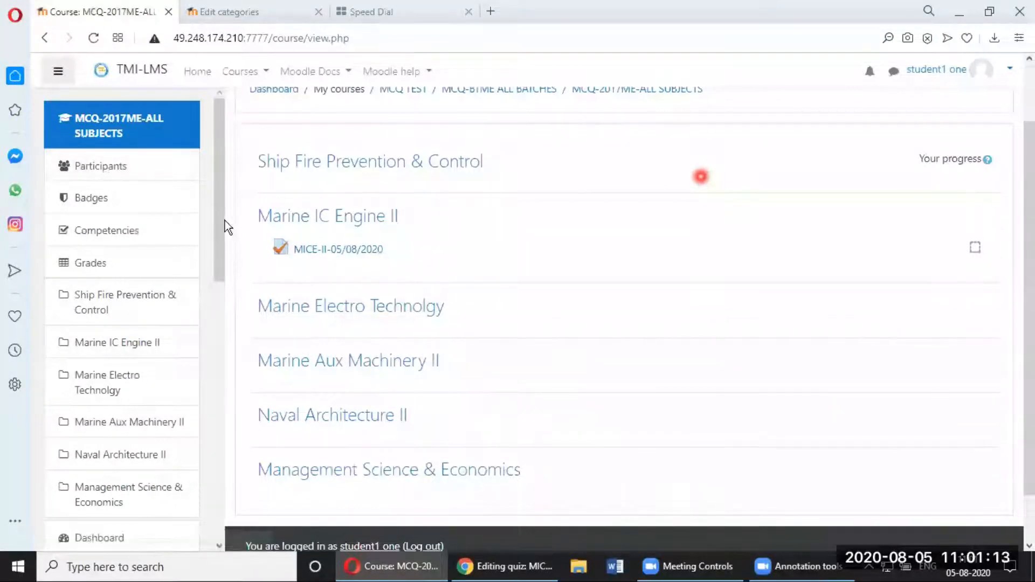
scroll(215, 271, "down", 4)
left_click(97, 317)
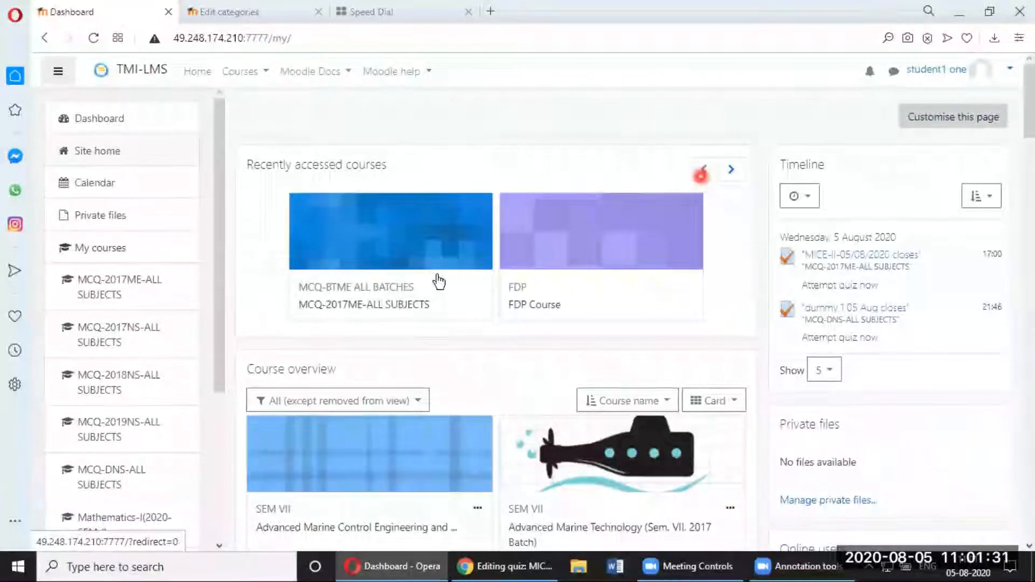
left_click(396, 306)
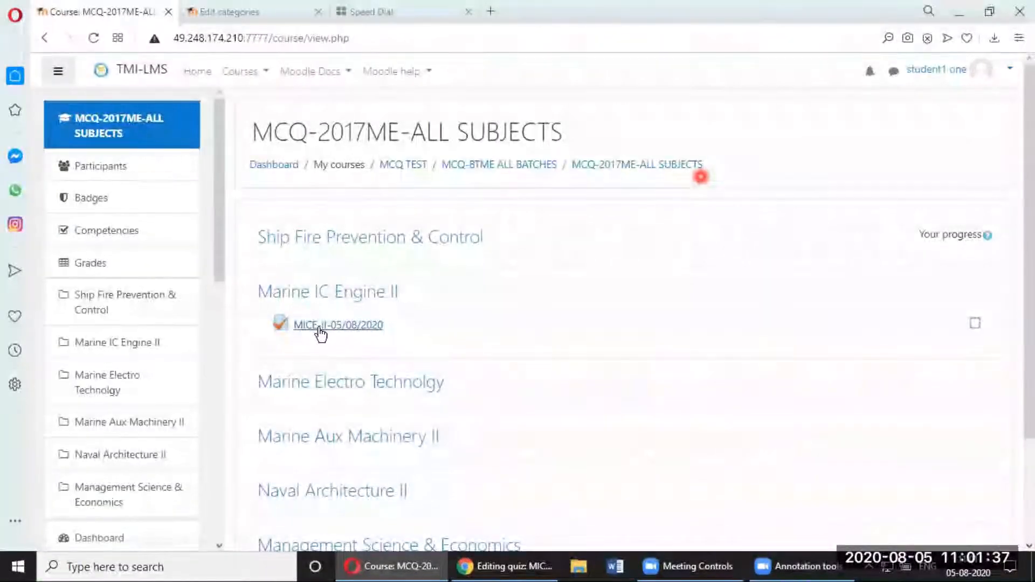
left_click(370, 325)
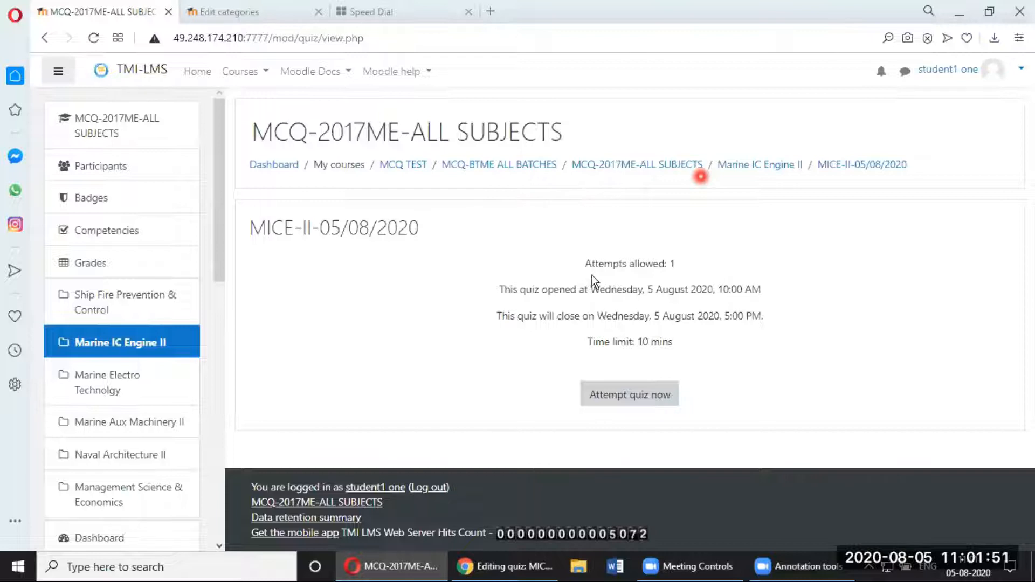
Step: Start the timed attempt and answer questions 1–4, including 'Valves may malfunction' and 'Flower'
left_click(633, 399)
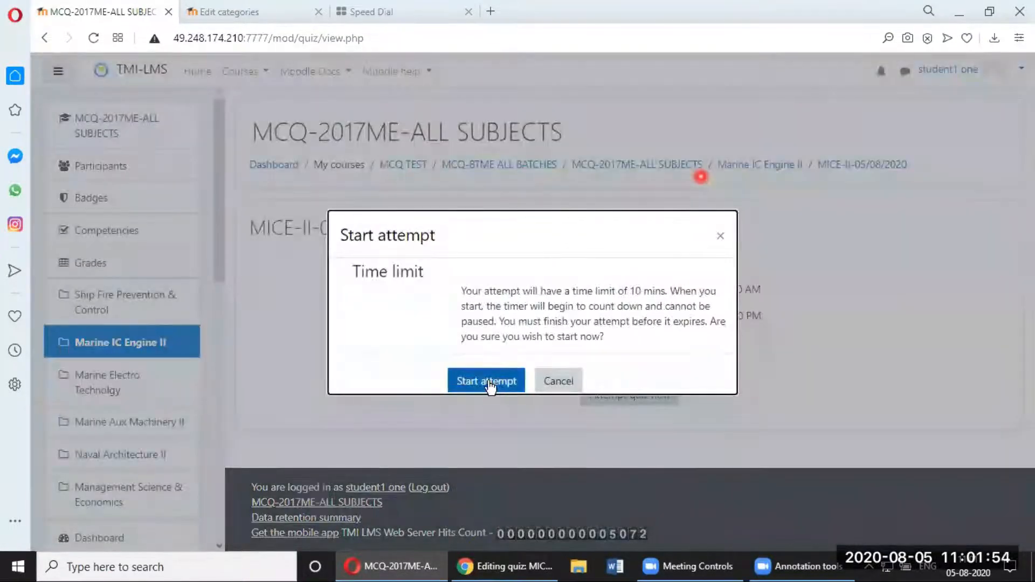
left_click(488, 382)
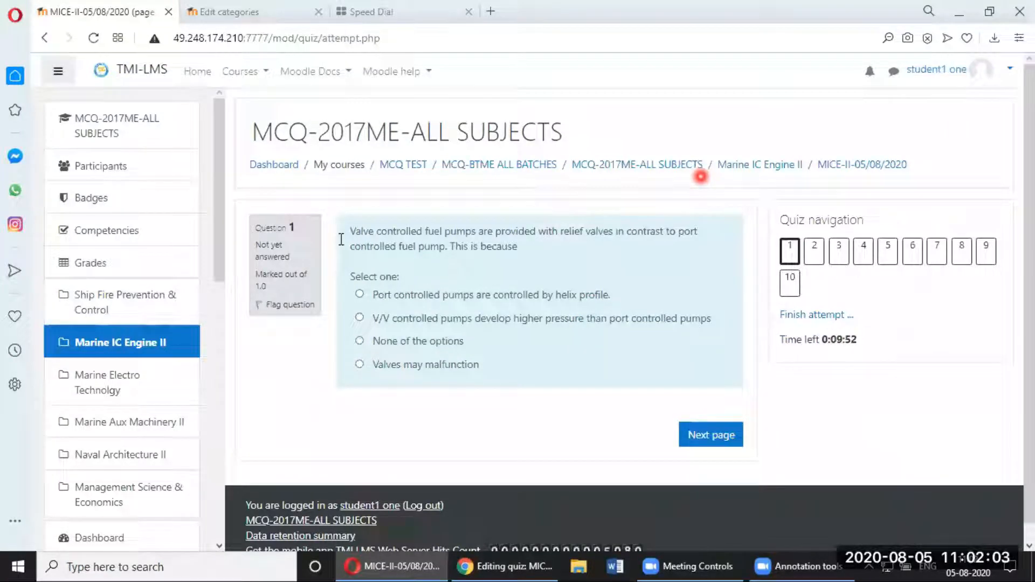
left_click(459, 361)
left_click(711, 467)
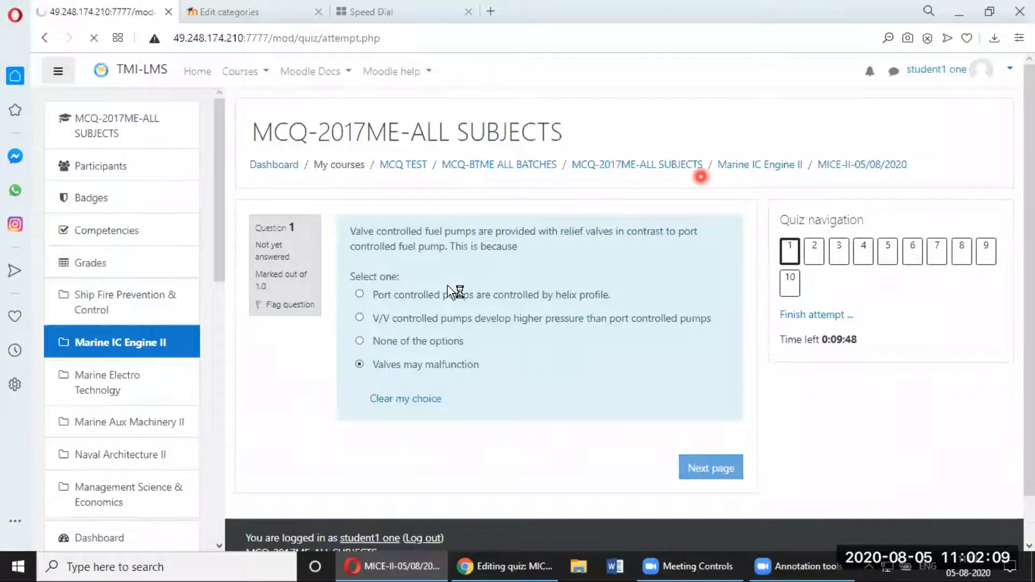
scroll(449, 380, "down", 4)
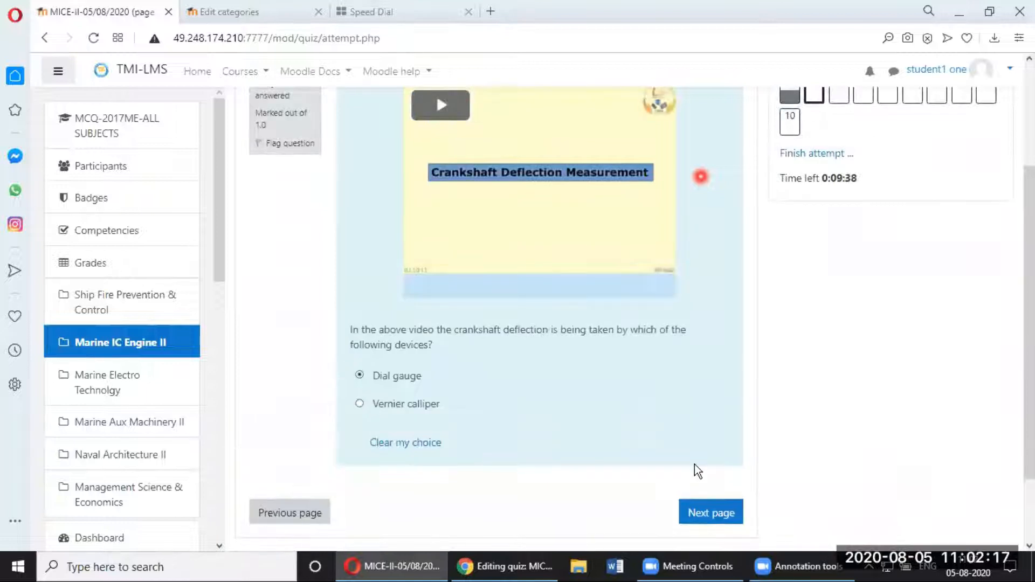
left_click(709, 514)
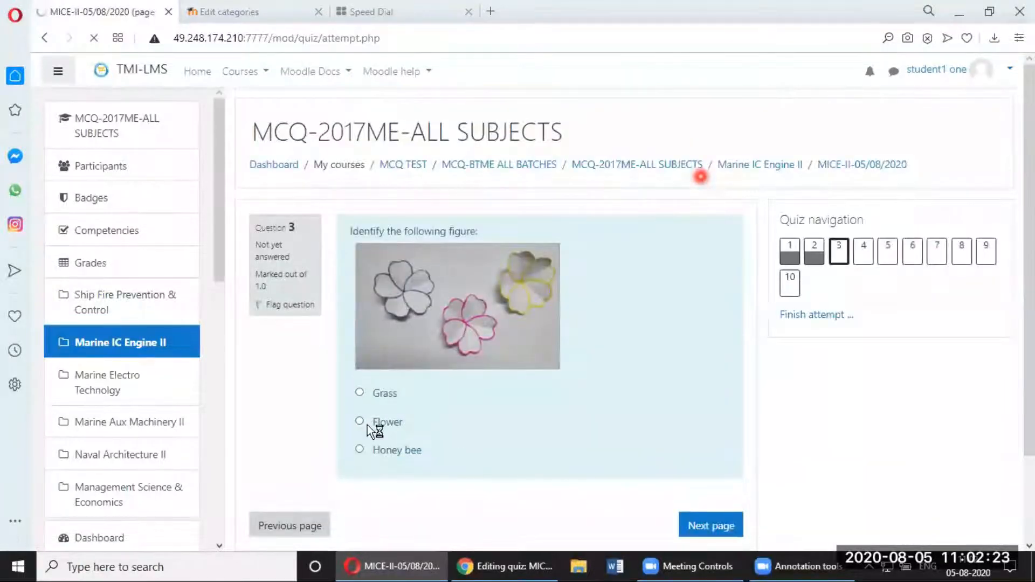
left_click(368, 425)
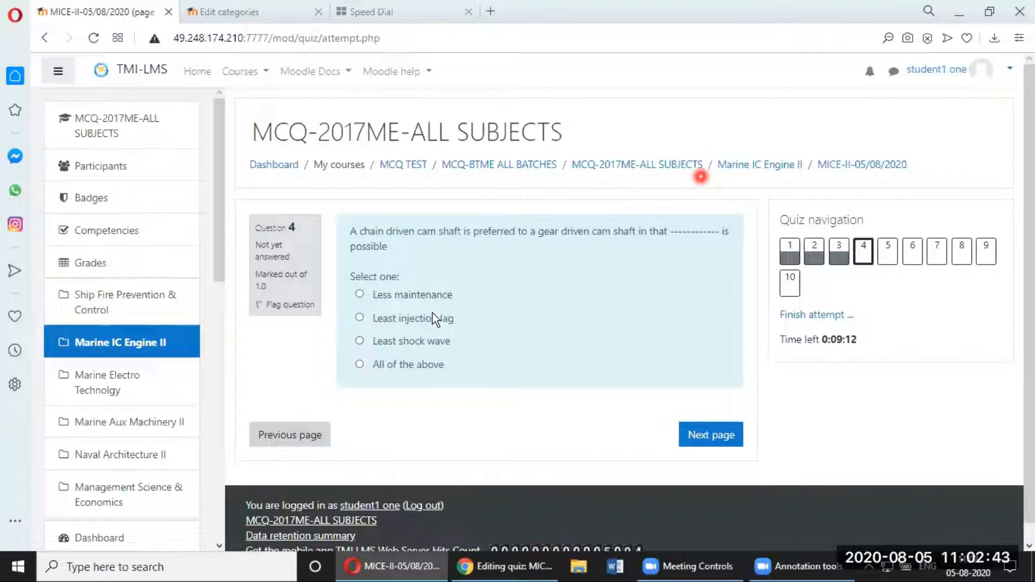
left_click(722, 468)
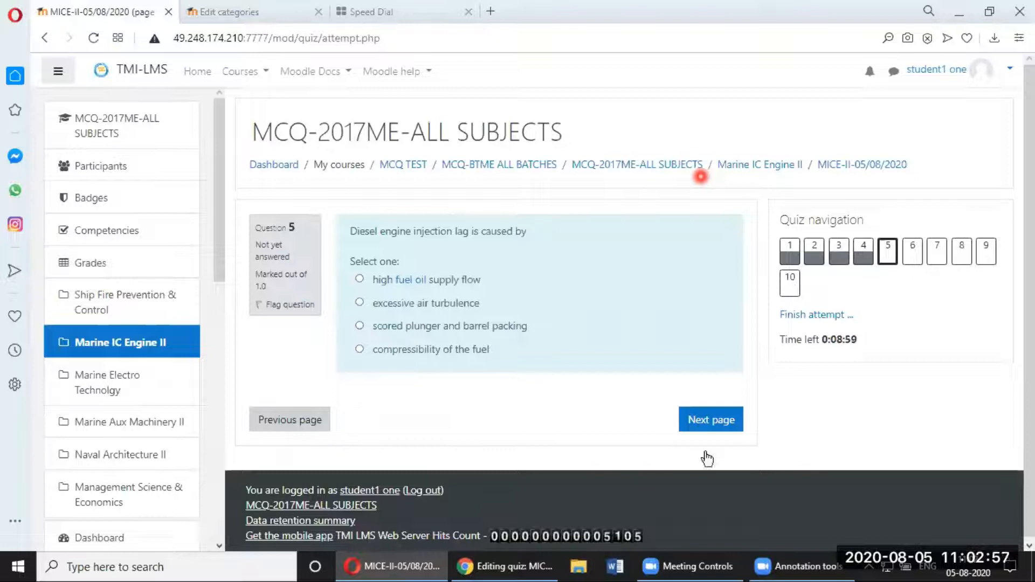
Step: Answer questions 5–8: compressibility of the fuel, second option, Injection stroke, and Barrel
left_click(360, 350)
left_click(696, 156)
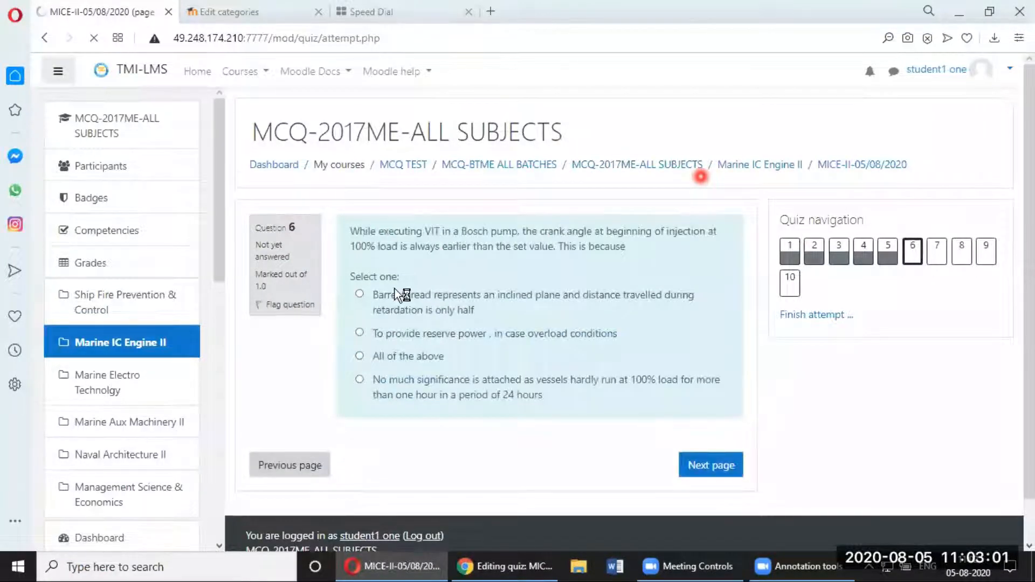
left_click(360, 333)
left_click(716, 501)
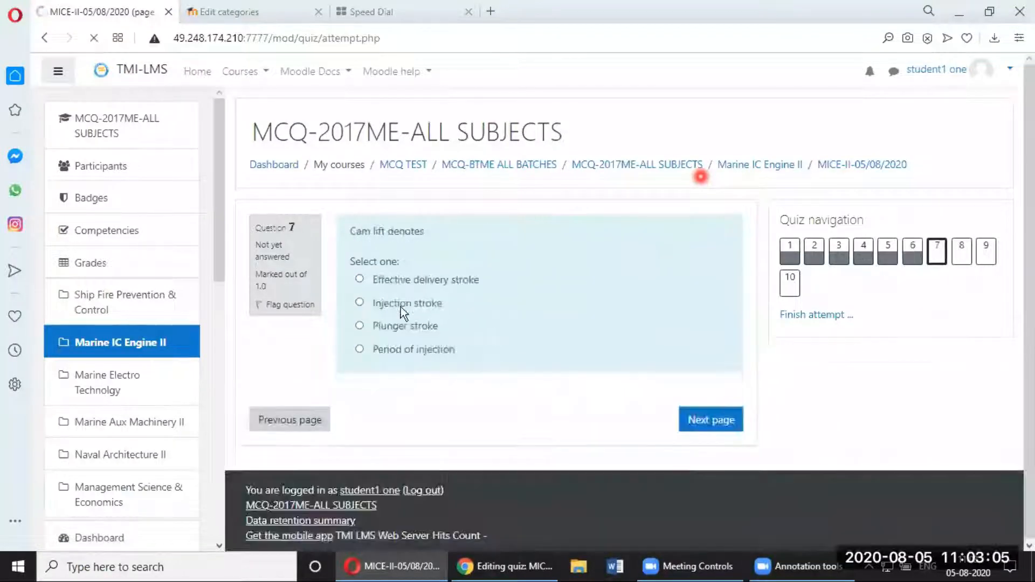
left_click(360, 303)
left_click(712, 420)
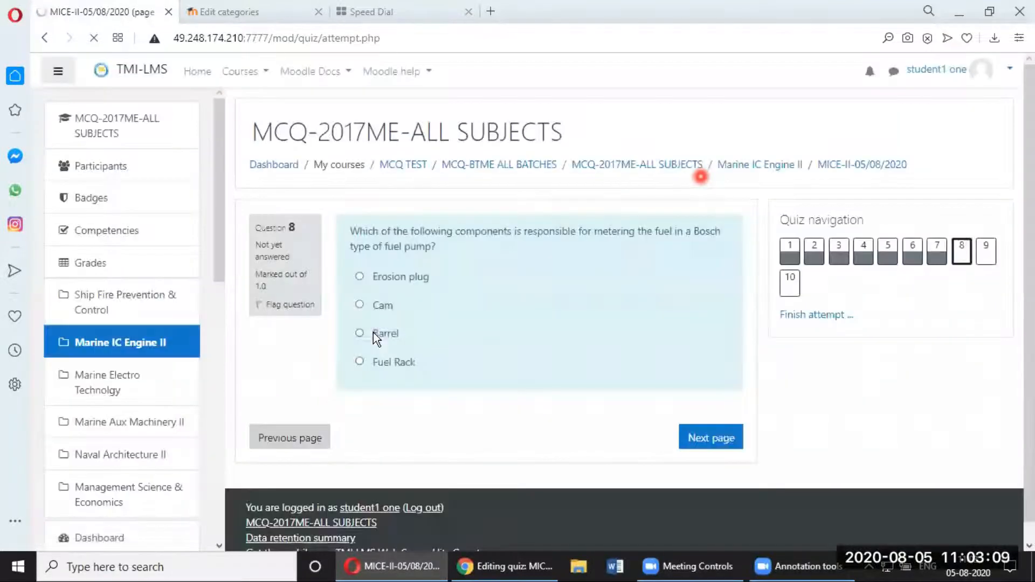
left_click(359, 333)
left_click(711, 438)
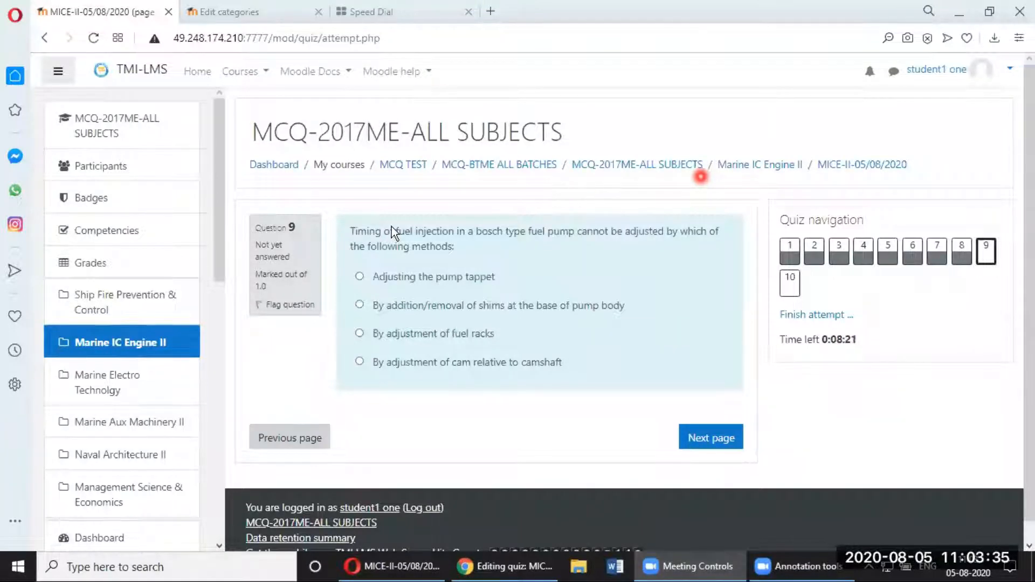
Step: Answer question 9 with 'By adjustment of fuel racks' and question 10 with '2 types'
left_click(433, 334)
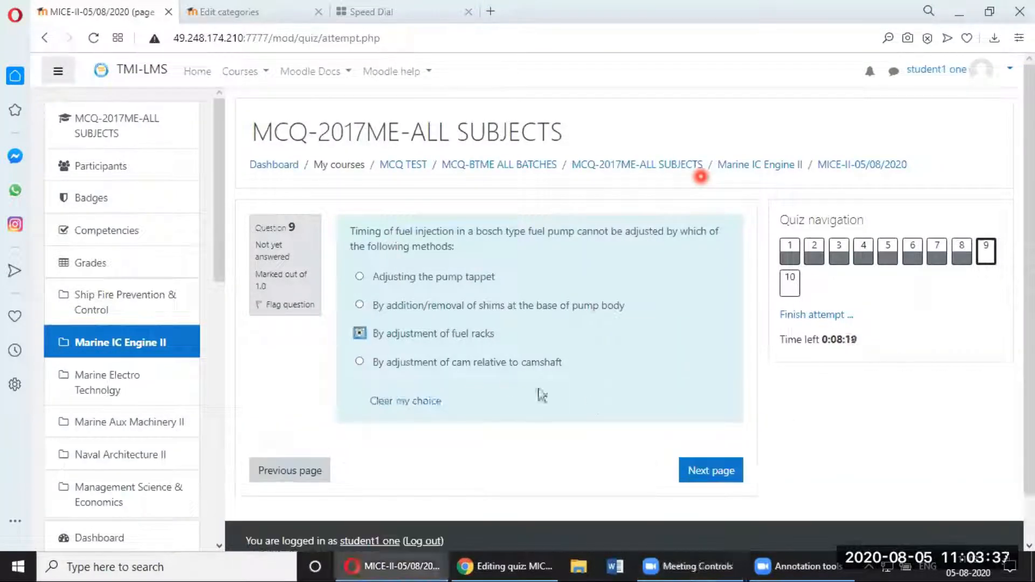
left_click(478, 361)
left_click(459, 334)
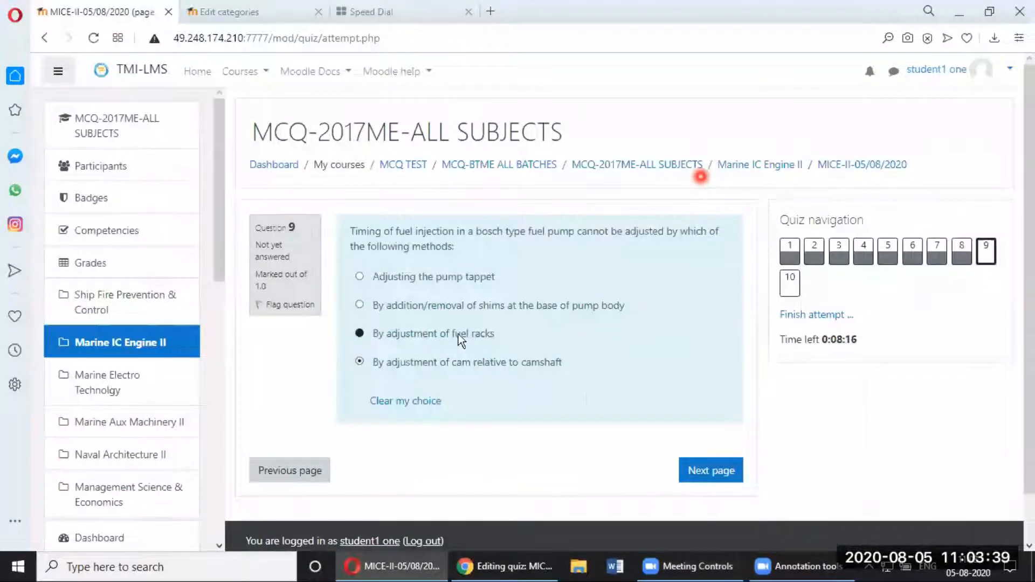
left_click(708, 473)
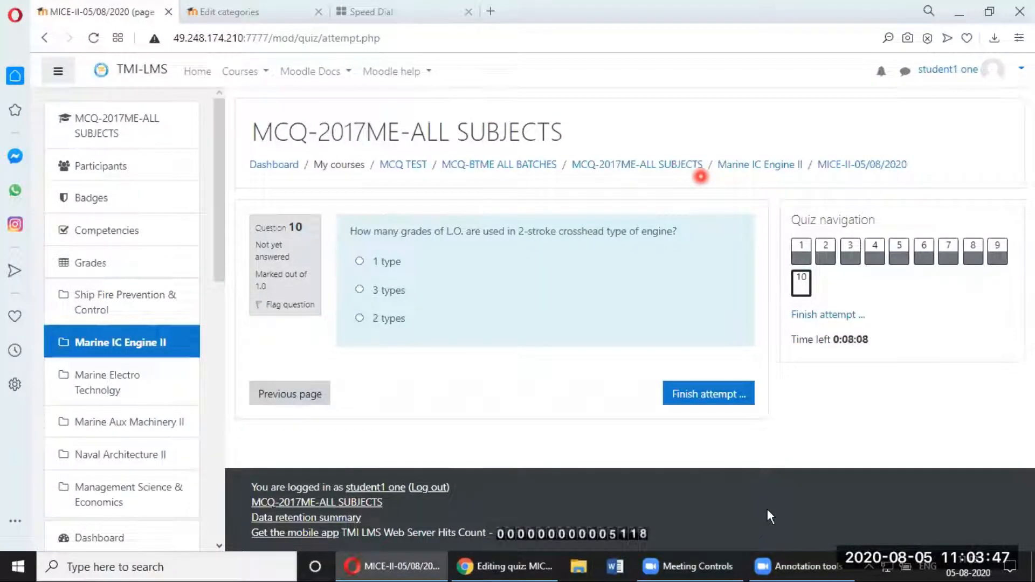
left_click(373, 319)
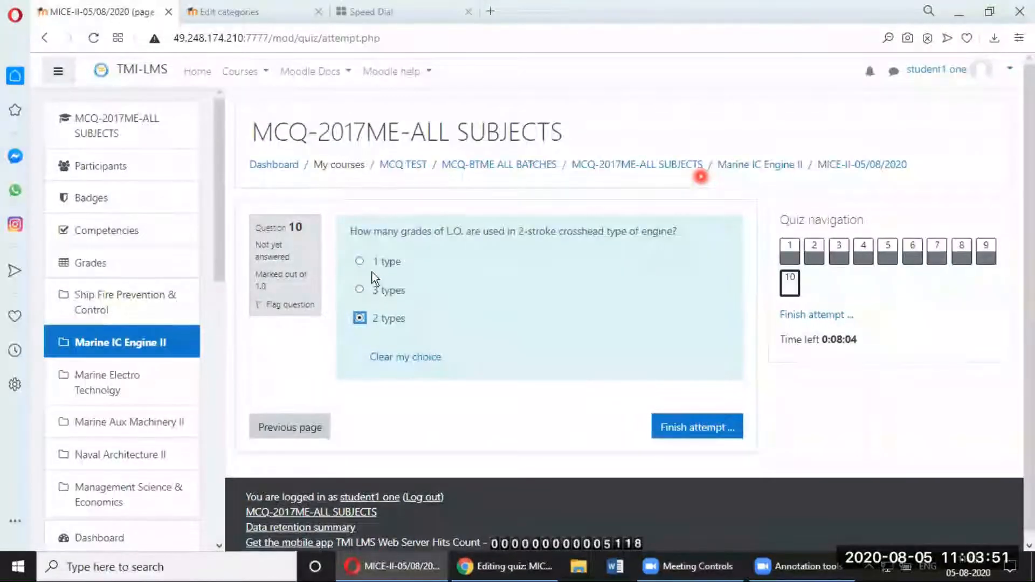
Step: Finish the attempt and bring up the summary showing all ten answers saved, not yet submitted
left_click(487, 227)
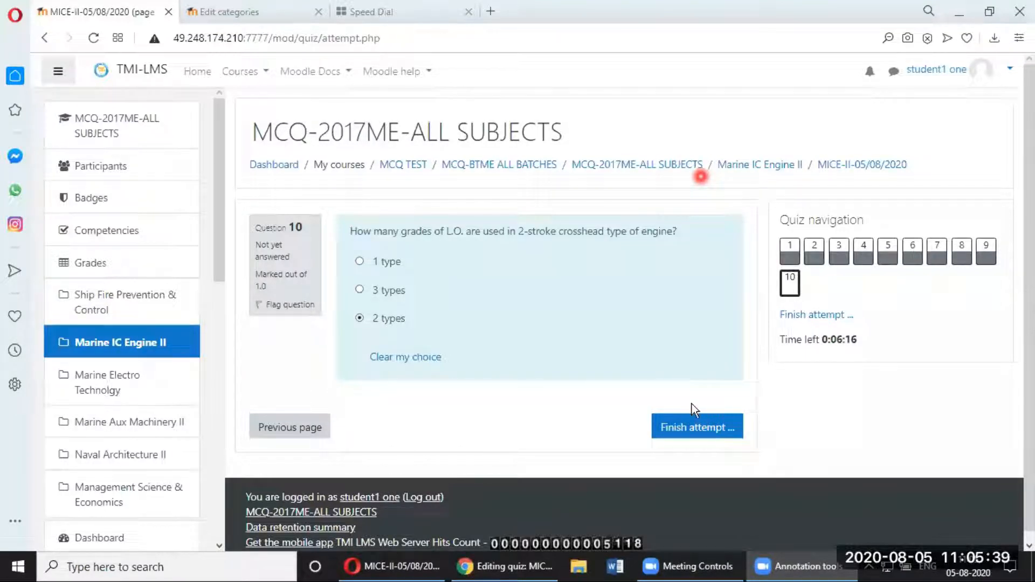
left_click(704, 431)
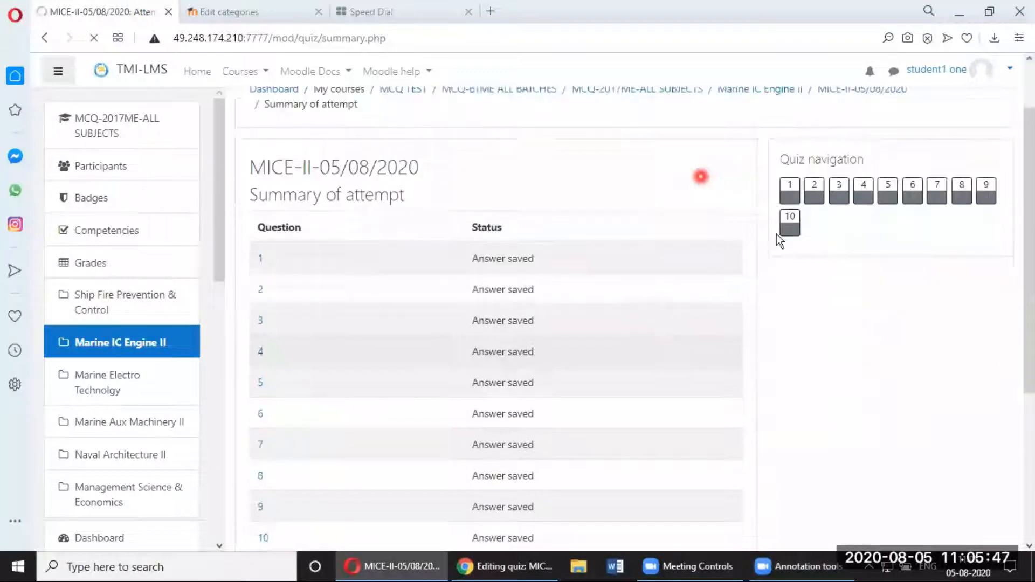
scroll(495, 136, "down", 3)
scroll(376, 77, "down", 3)
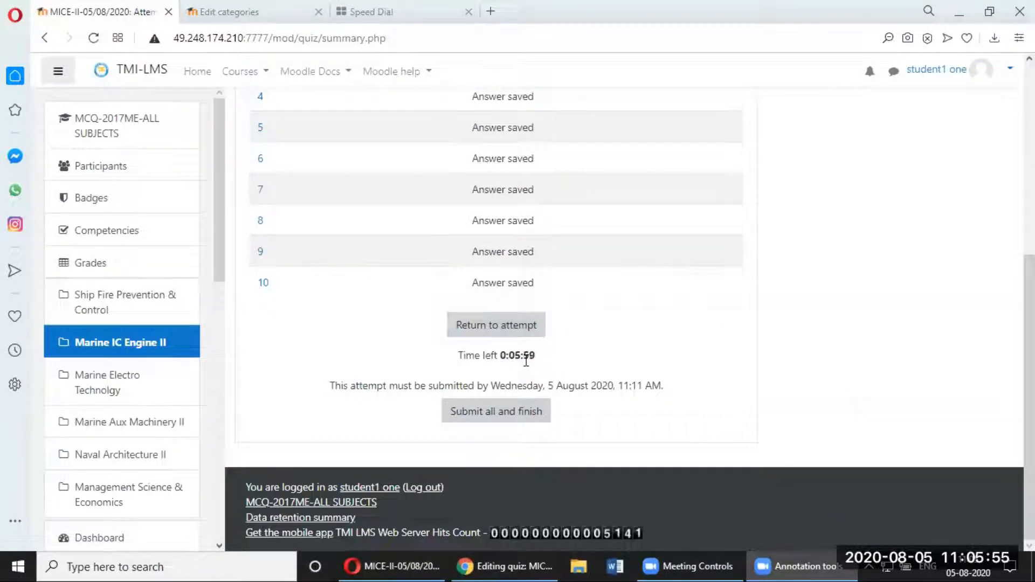
left_click(512, 326)
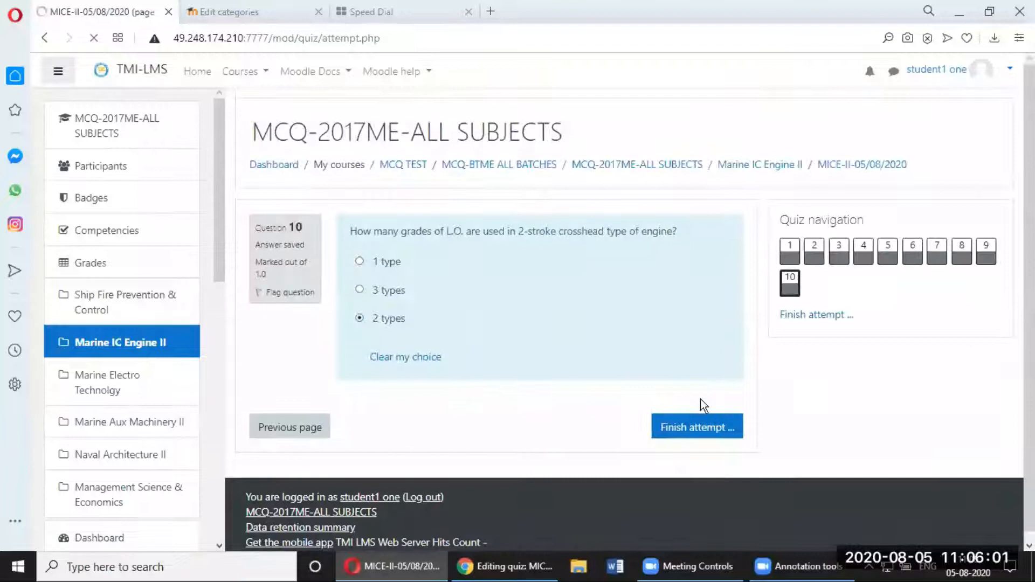
left_click(698, 429)
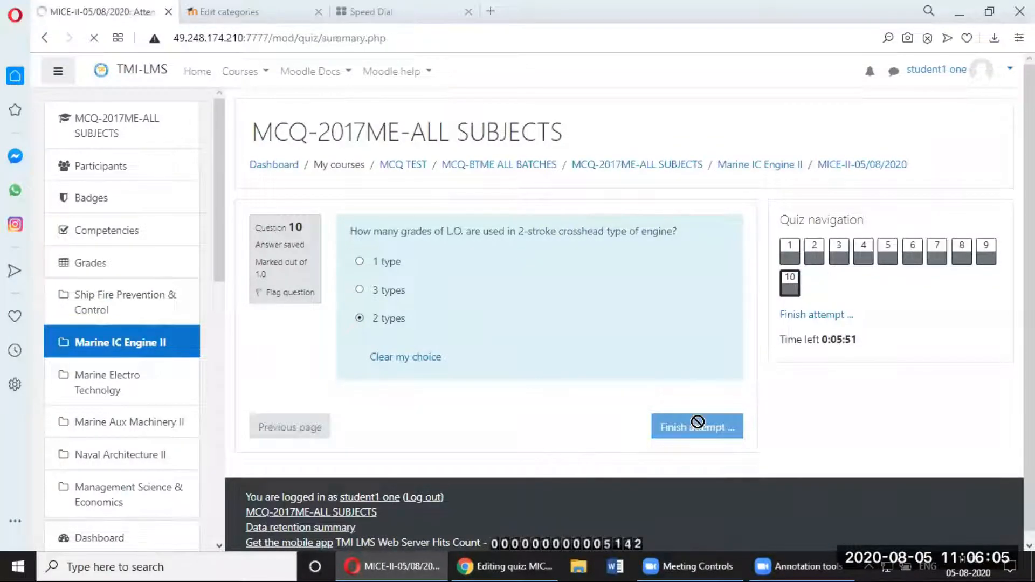
scroll(696, 421, "down", 5)
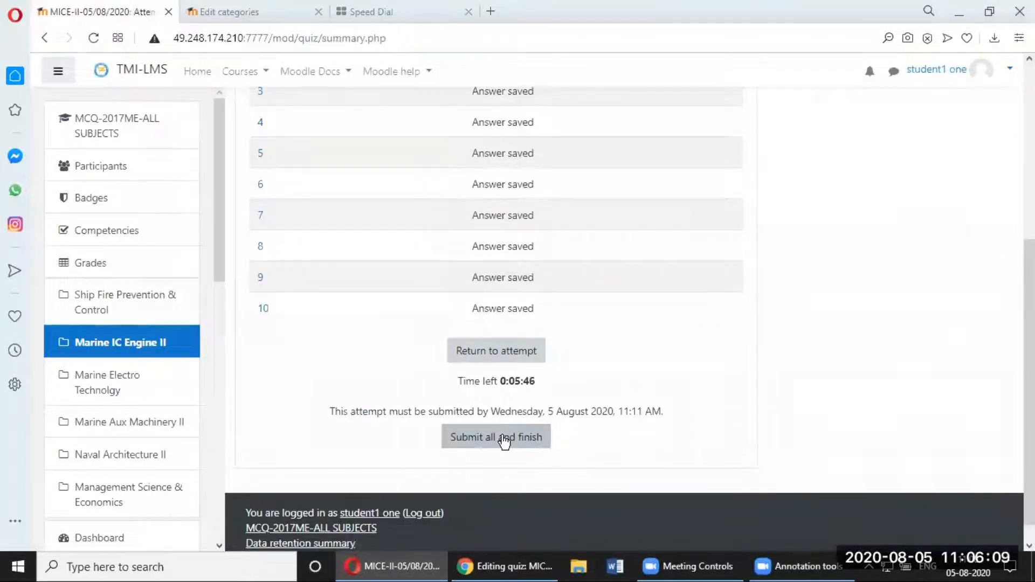
Step: Submit all answers, confirm the submission, and scroll through the marked review
left_click(502, 438)
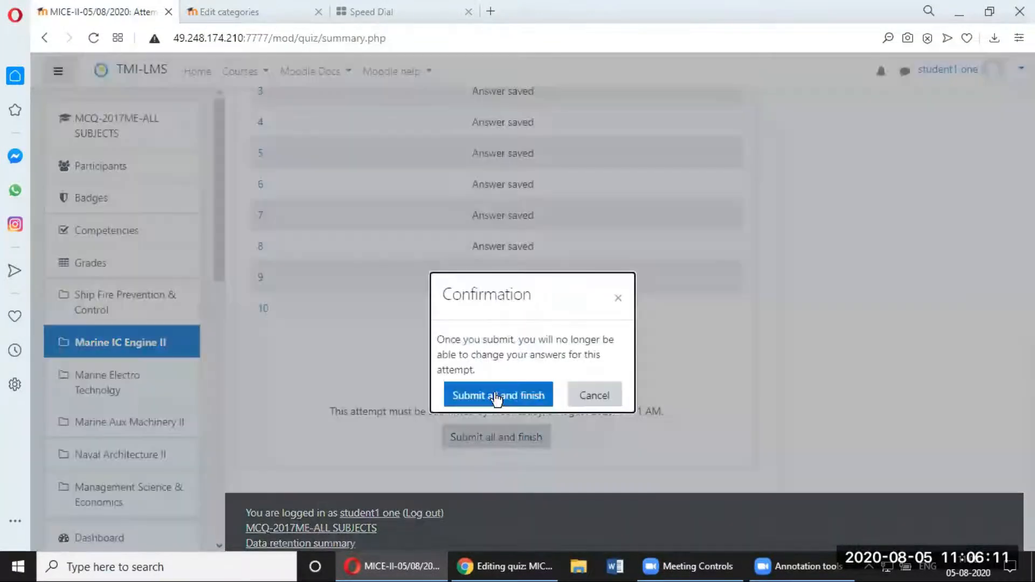
left_click(495, 395)
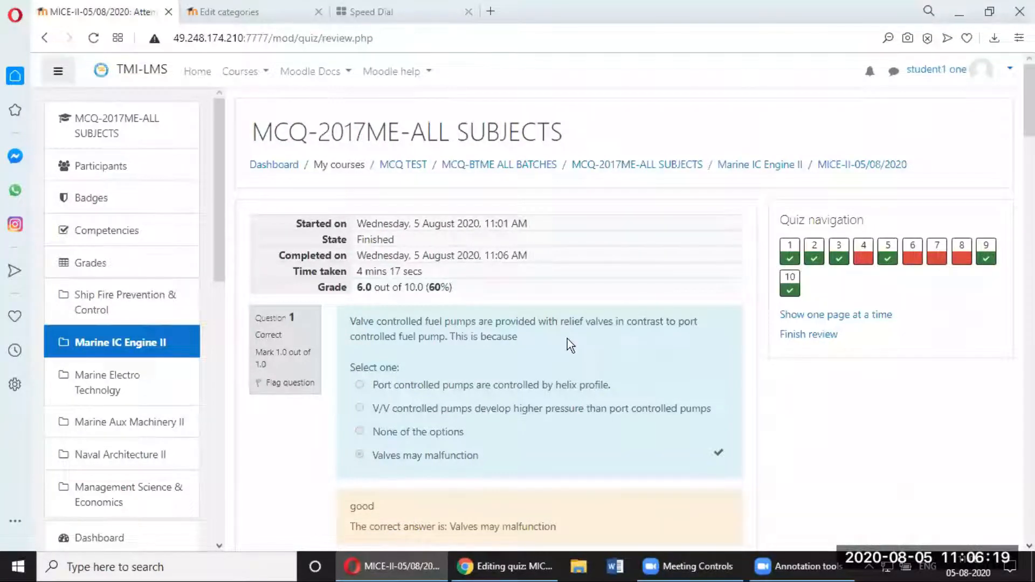
scroll(561, 342, "down", 1)
scroll(540, 324, "down", 10)
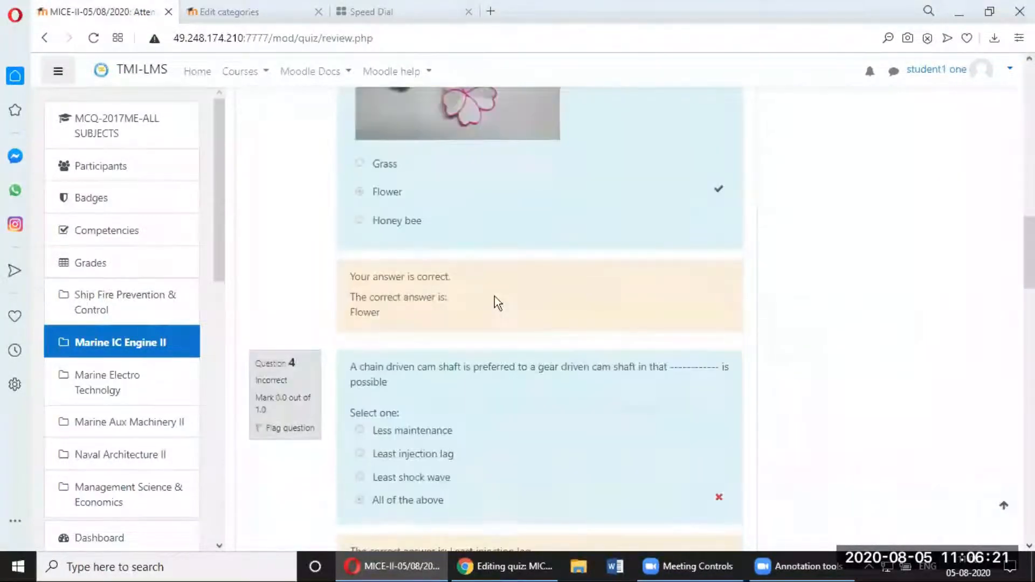
scroll(496, 298, "down", 15)
scroll(513, 309, "down", 7)
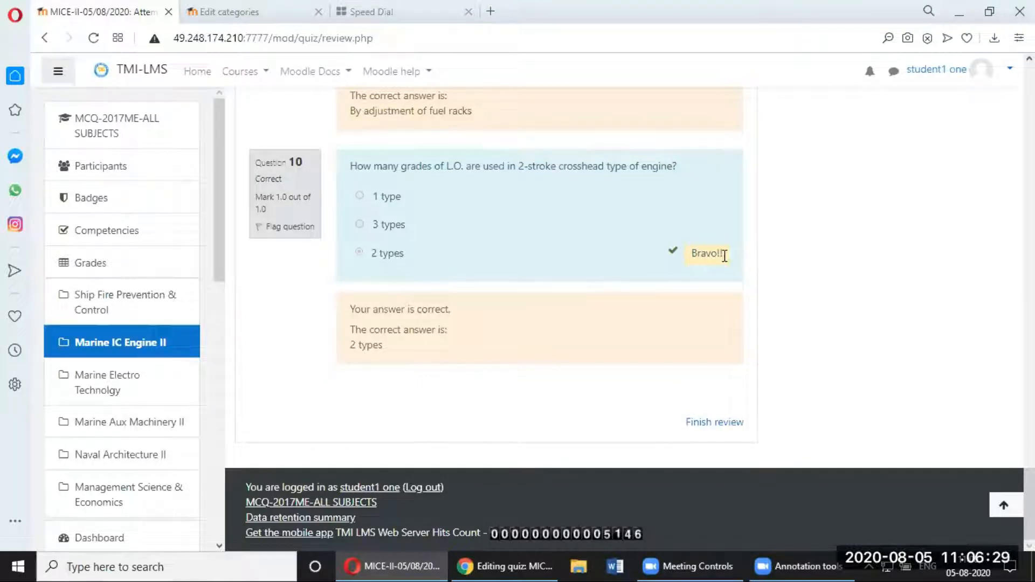
Step: Finish the review and return to the quiz page showing a final grade of 6.0/10.0
left_click(700, 424)
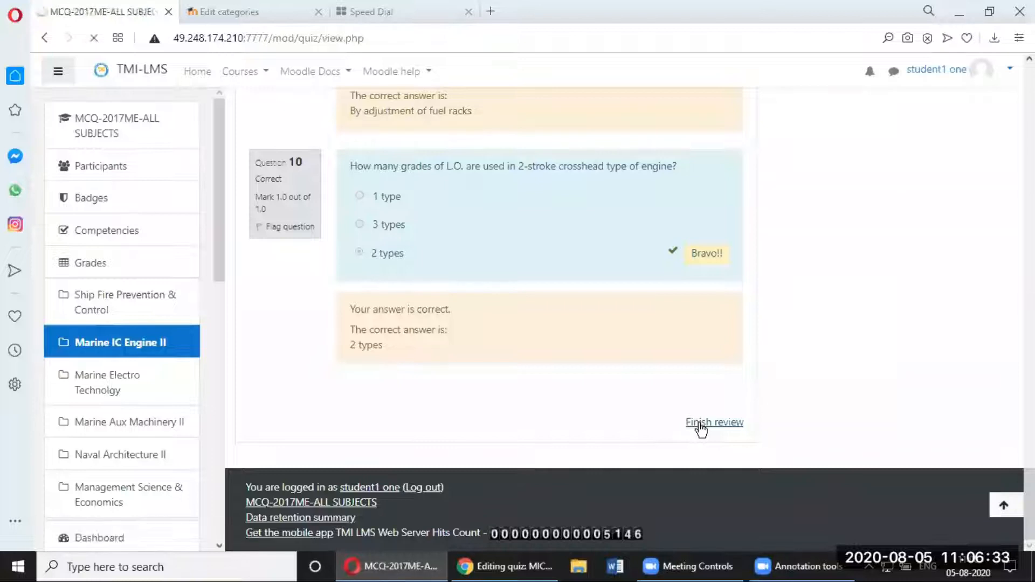
scroll(801, 354, "down", 1)
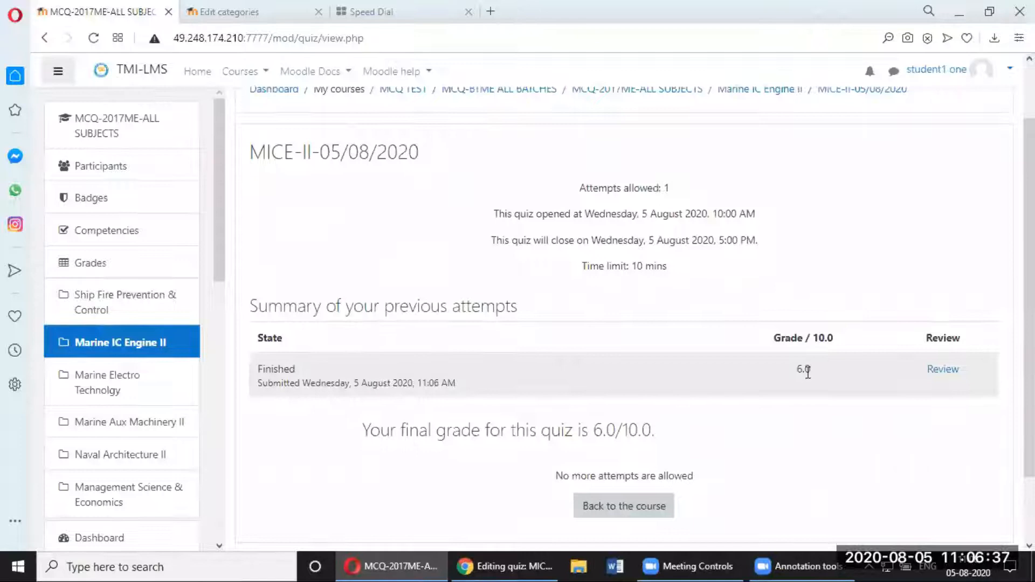
scroll(808, 372, "down", 1)
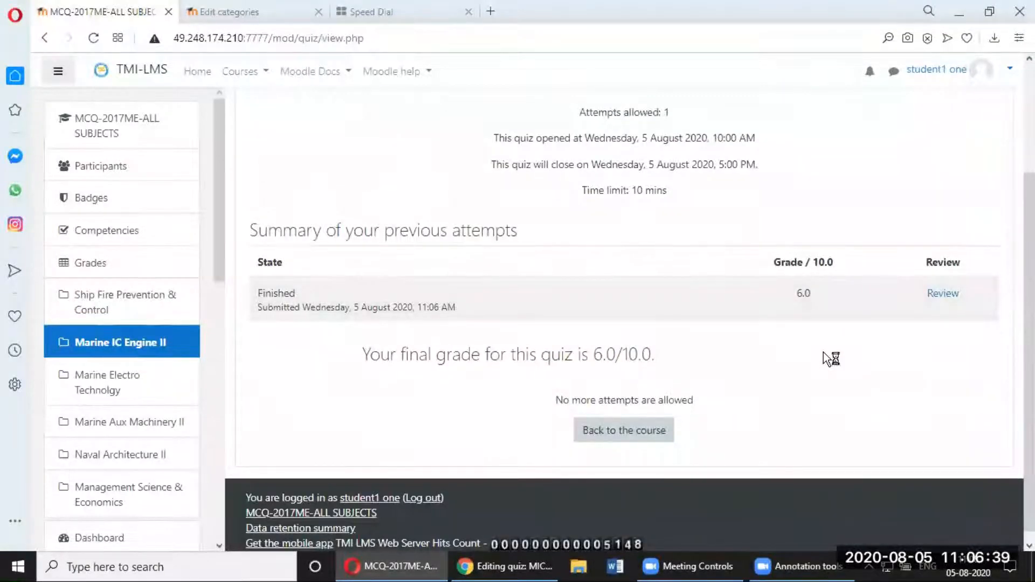
Step: Back in the teacher's Chrome window, open the MICE-II-05/08/2020 quiz page via Marine IC Engine II
left_click(493, 570)
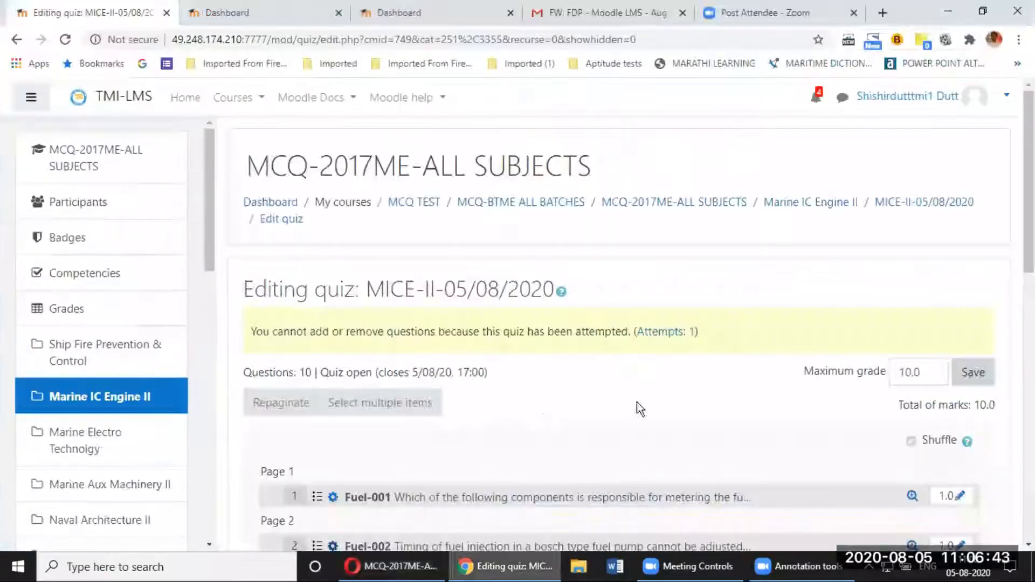
left_click(435, 571)
left_click(485, 566)
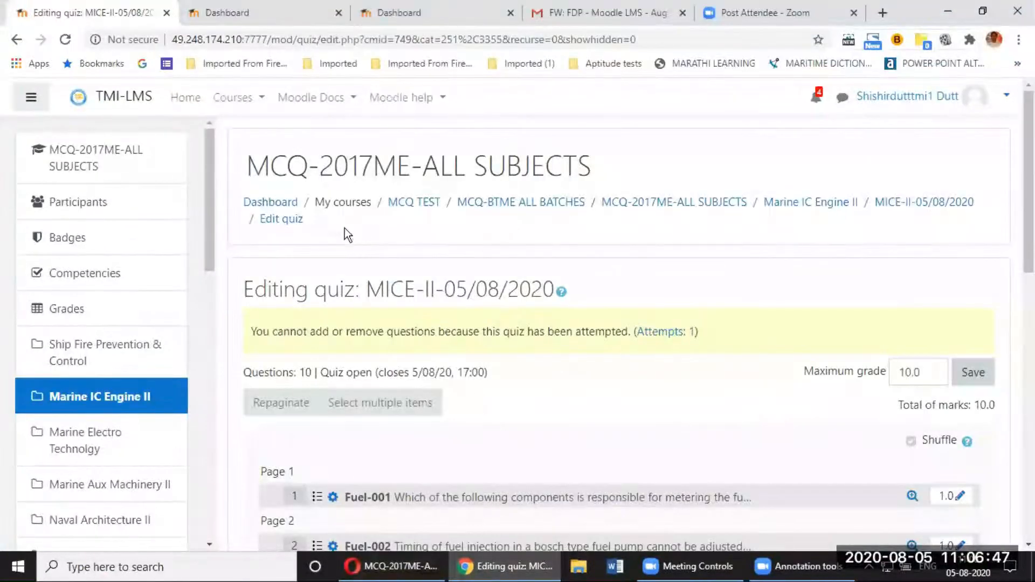
left_click(793, 209)
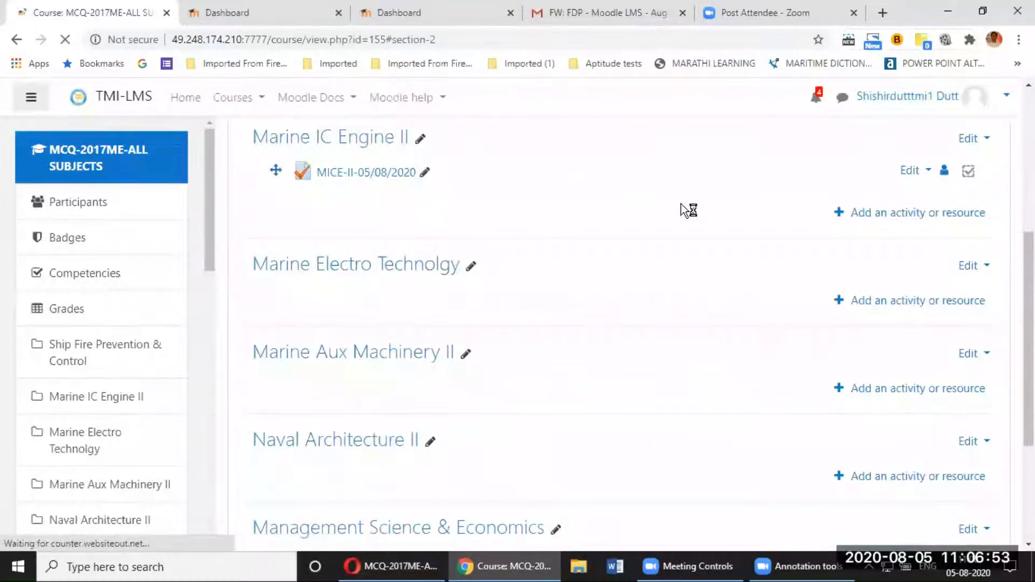
left_click(350, 175)
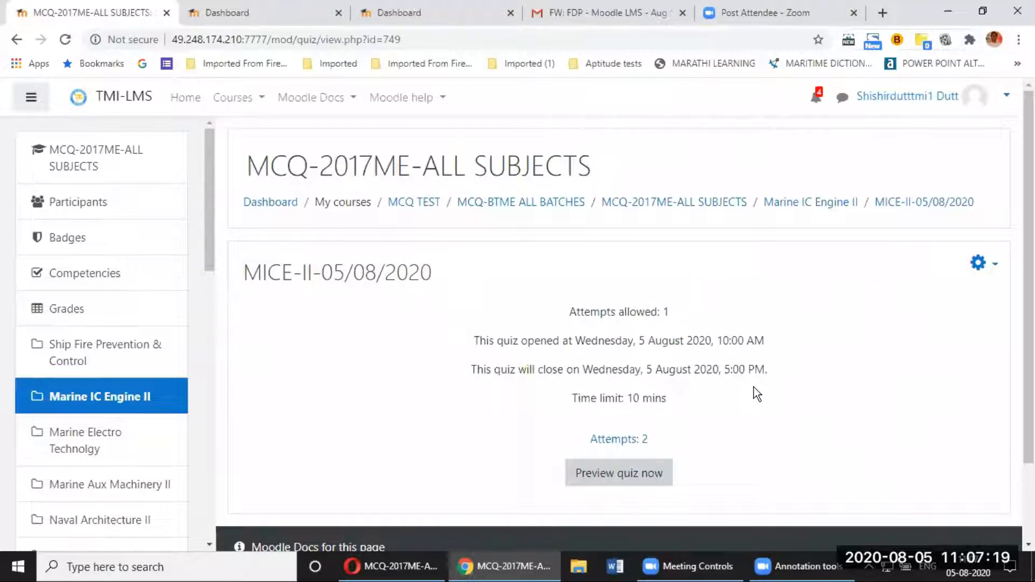
Step: Open the Attempts: 2 report and scroll through each student's grade and per-question marks
left_click(621, 443)
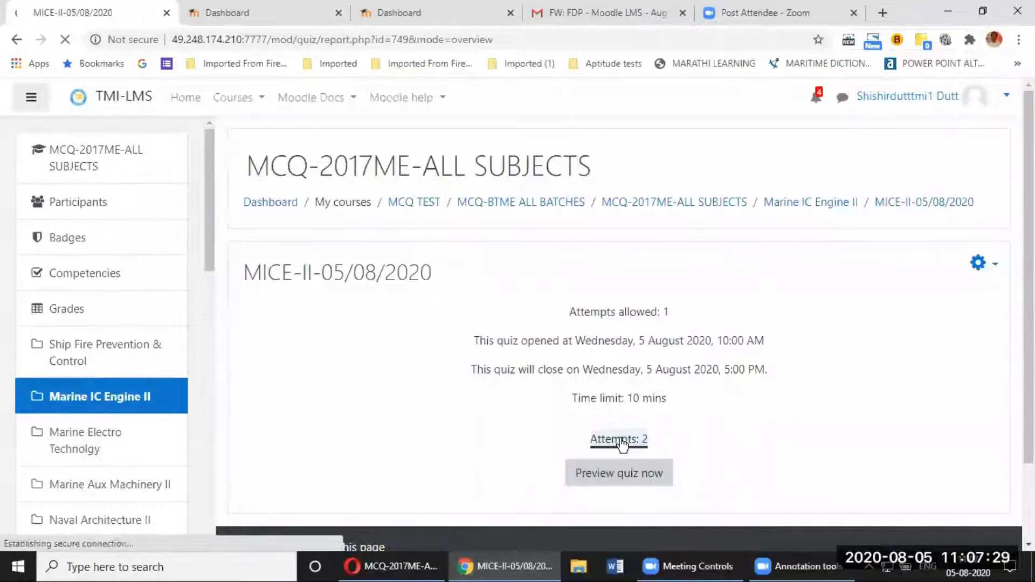
scroll(621, 443, "down", 5)
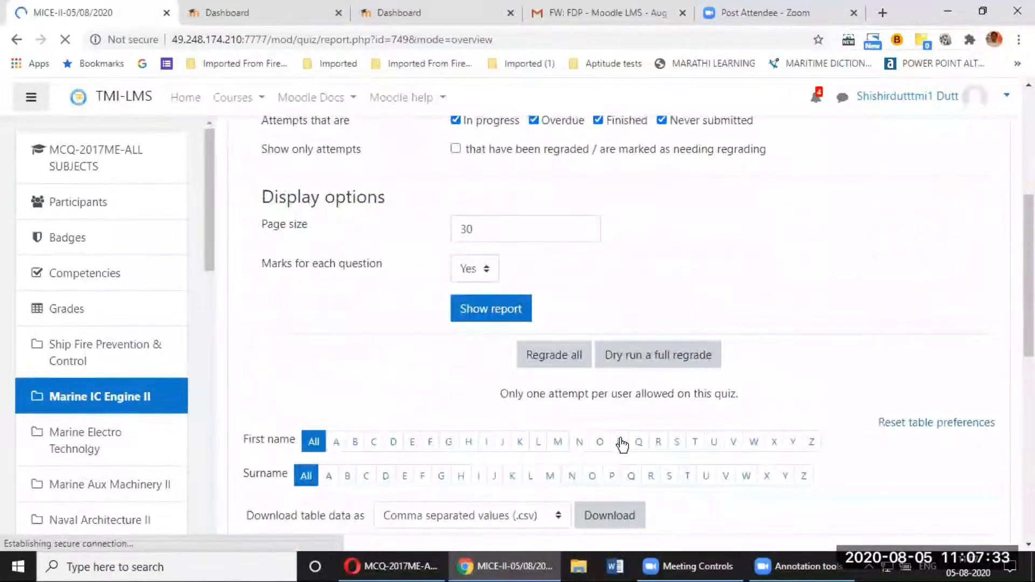
scroll(621, 443, "down", 7)
scroll(622, 443, "up", 2)
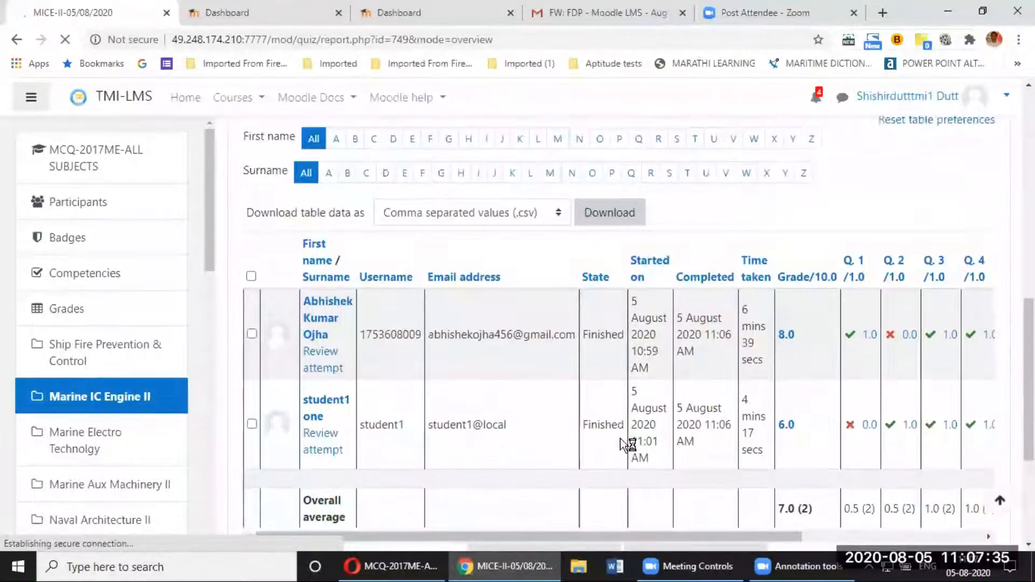
scroll(620, 439, "down", 1)
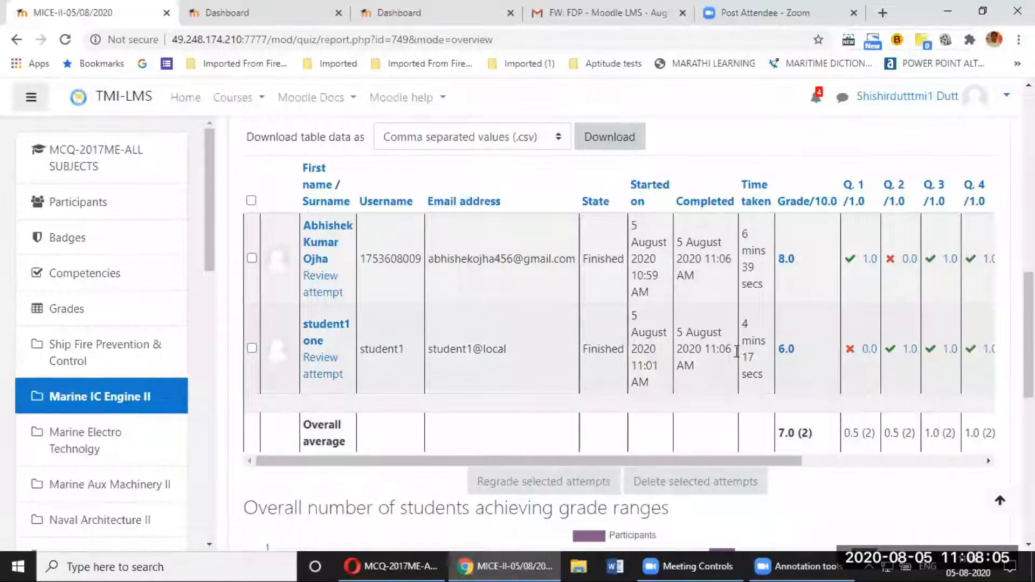
Step: Review the attempt graded 6.0, then return to the Marine IC Engine II course section
left_click(788, 350)
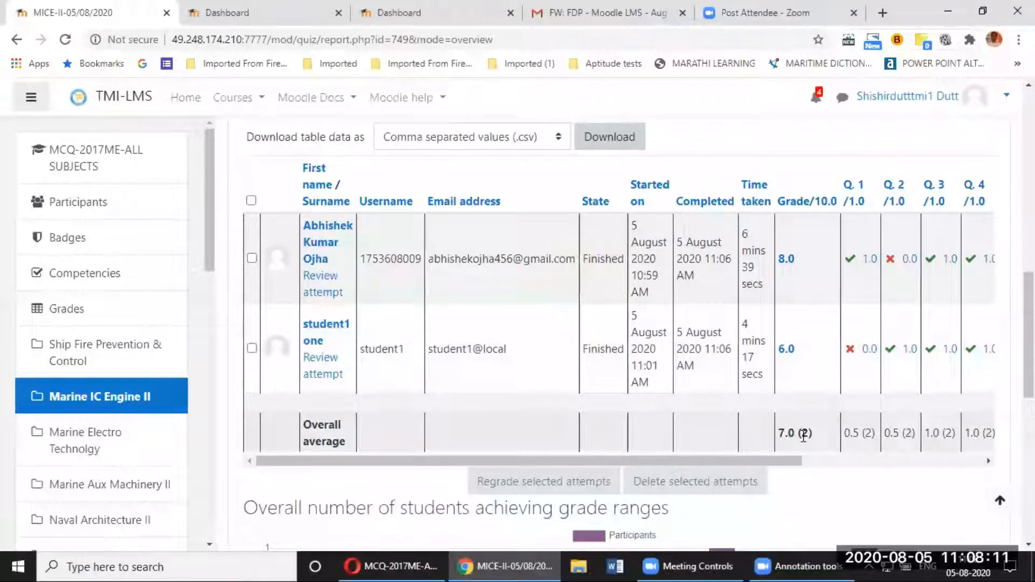
scroll(803, 436, "down", 1)
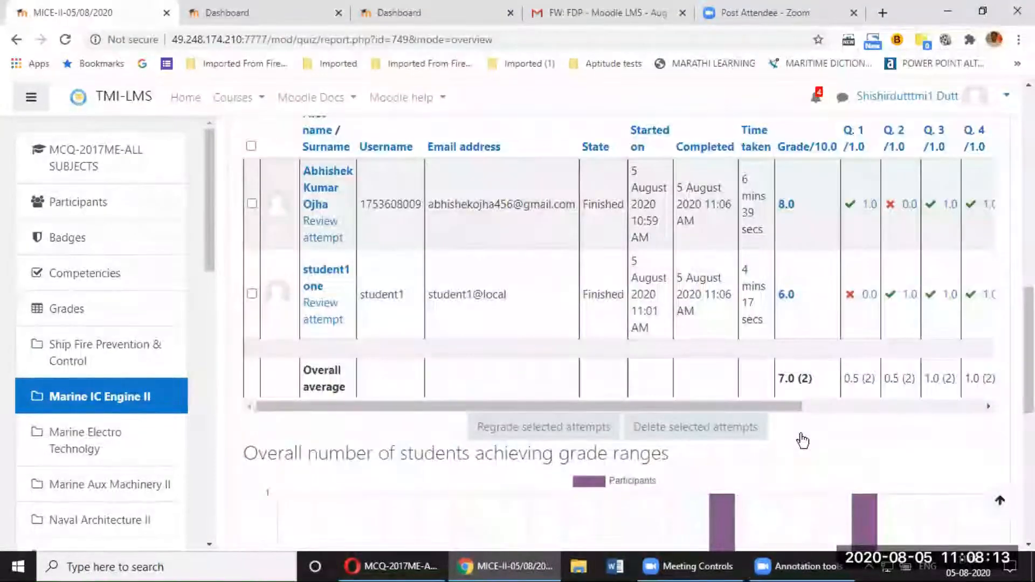
scroll(802, 435, "up", 10)
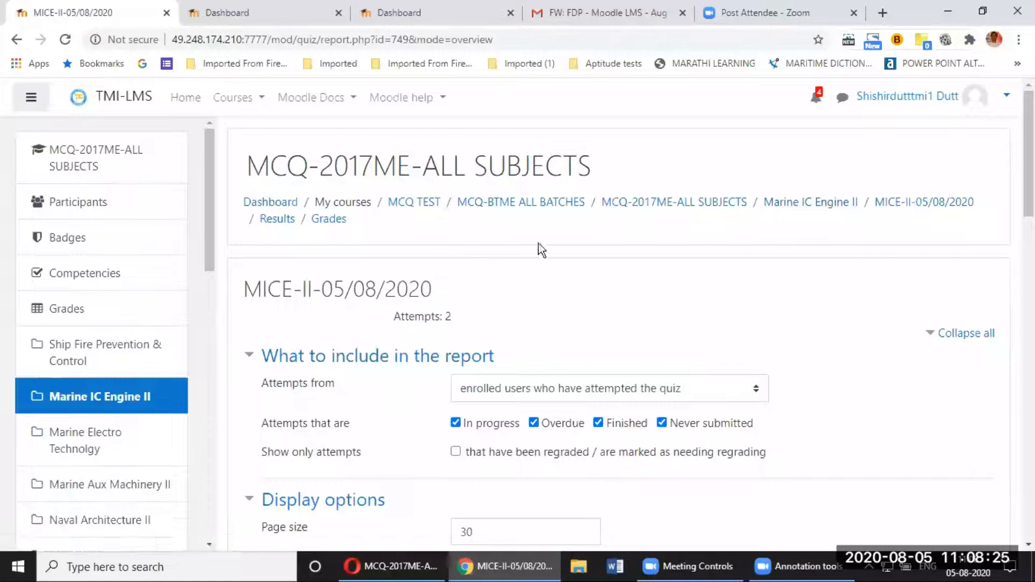
left_click(780, 203)
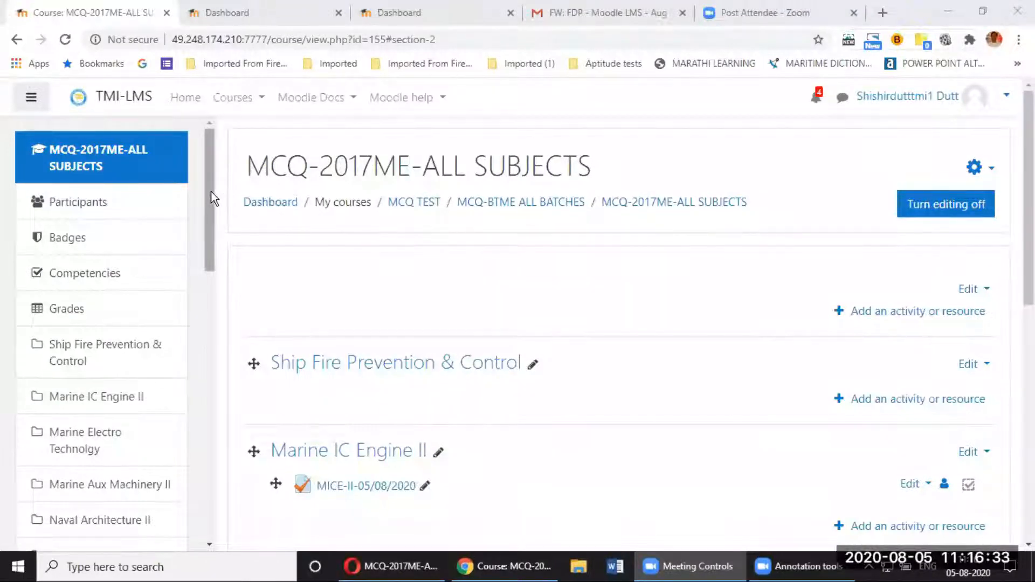
Step: Scroll the left navigation drawer to the Site home entry and go to the site home page
scroll(211, 200, "down", 1)
left_click_drag(211, 205, 192, 137)
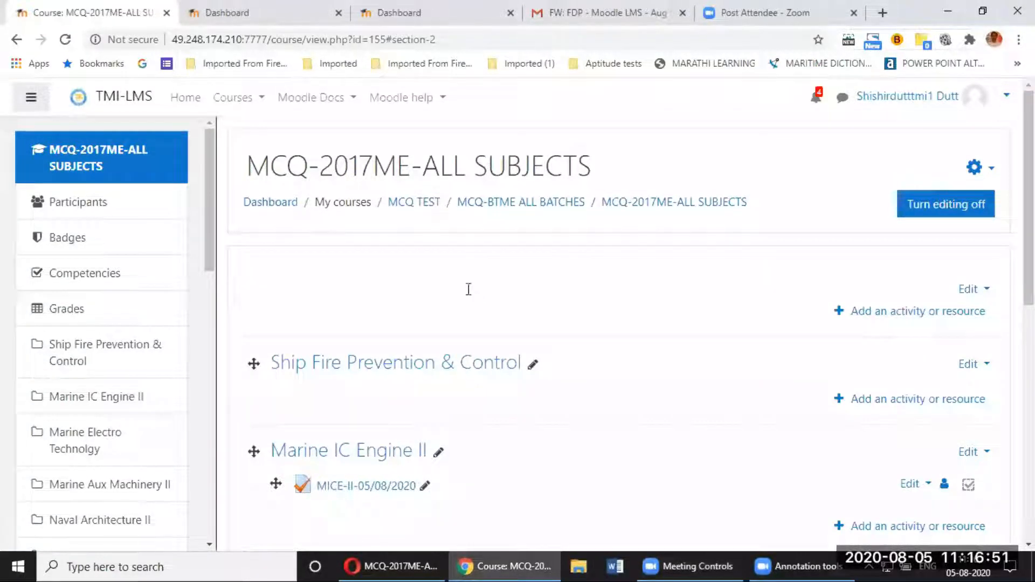
scroll(124, 296, "down", 5)
scroll(124, 294, "down", 8)
scroll(124, 295, "up", 5)
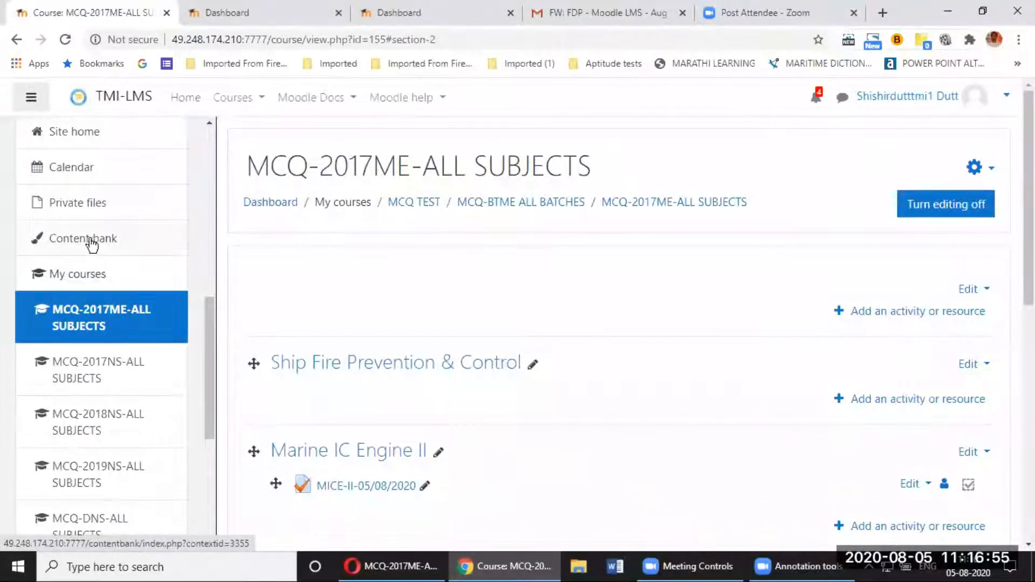
scroll(98, 243, "up", 8)
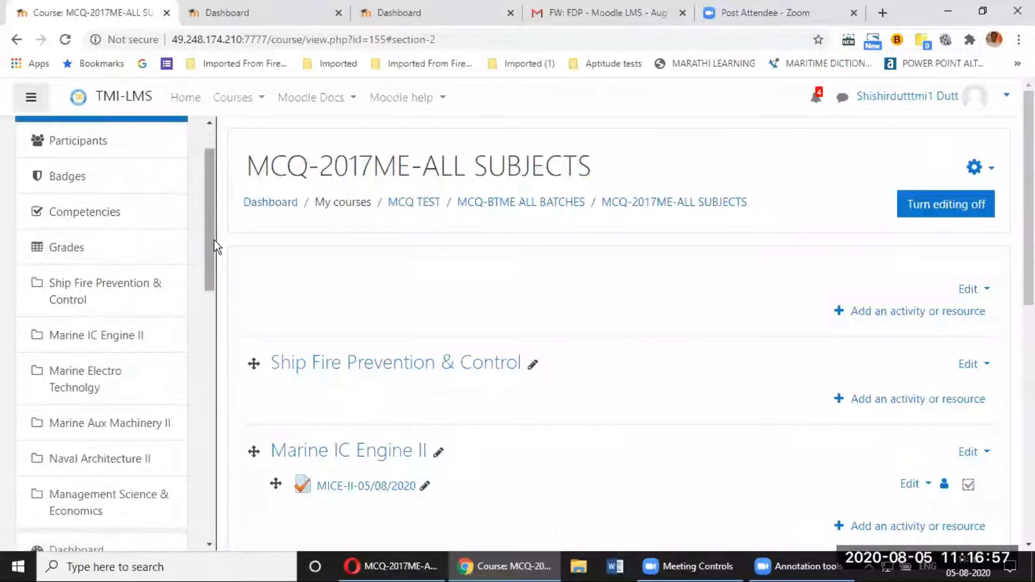
left_click_drag(215, 241, 221, 486)
scroll(81, 377, "up", 3)
scroll(81, 377, "down", 3)
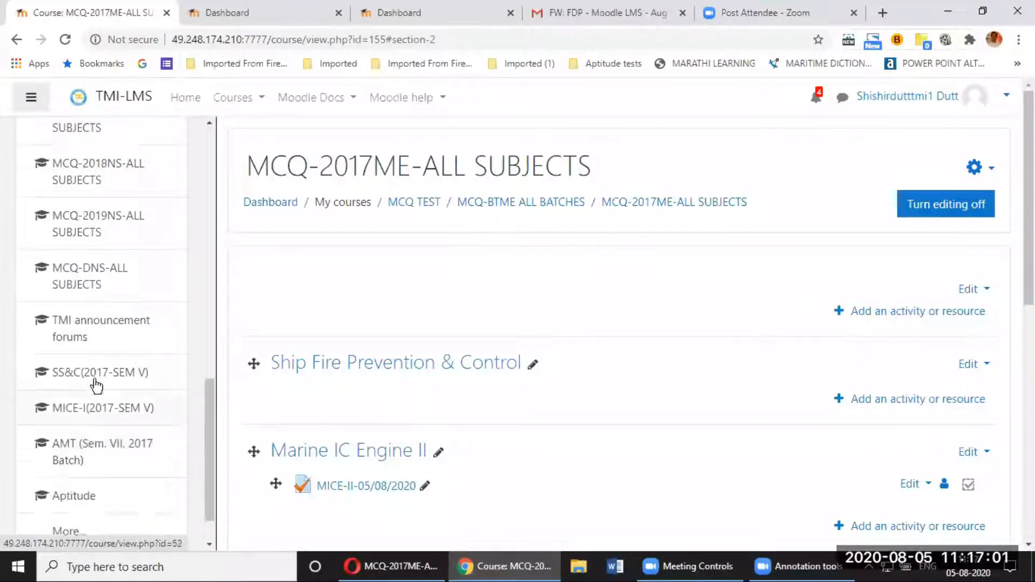
scroll(95, 386, "up", 7)
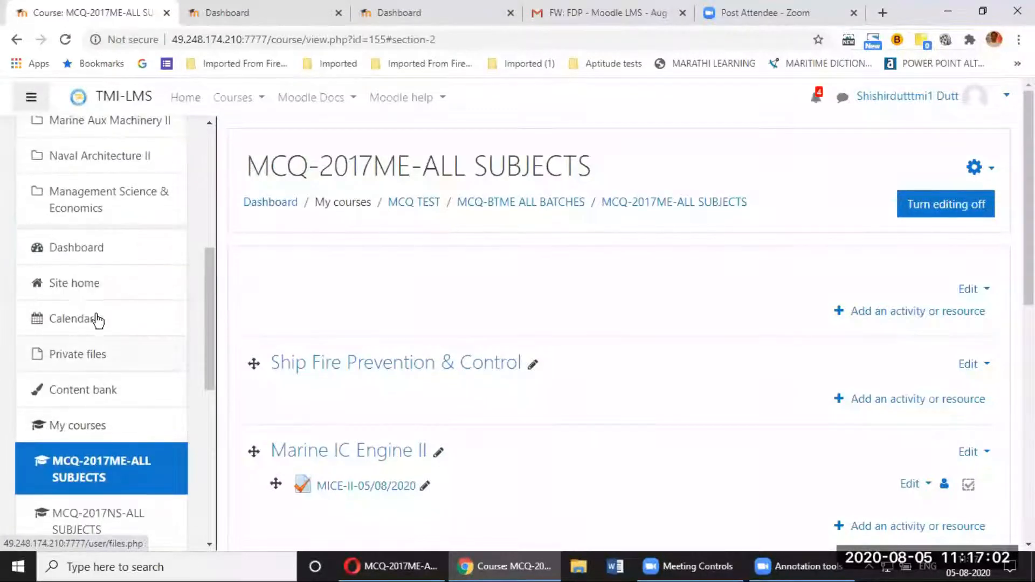
left_click(92, 282)
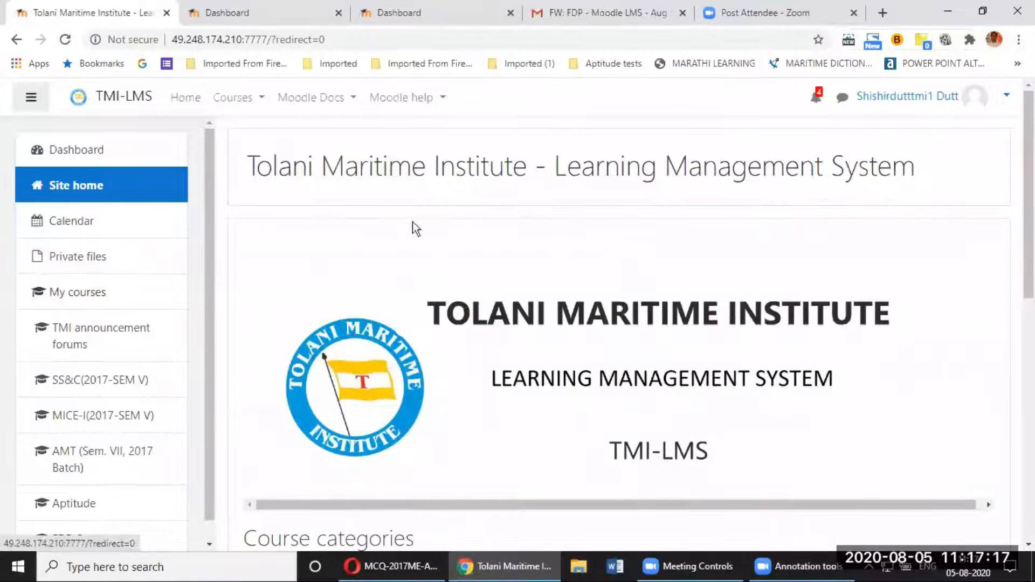
scroll(428, 240, "down", 8)
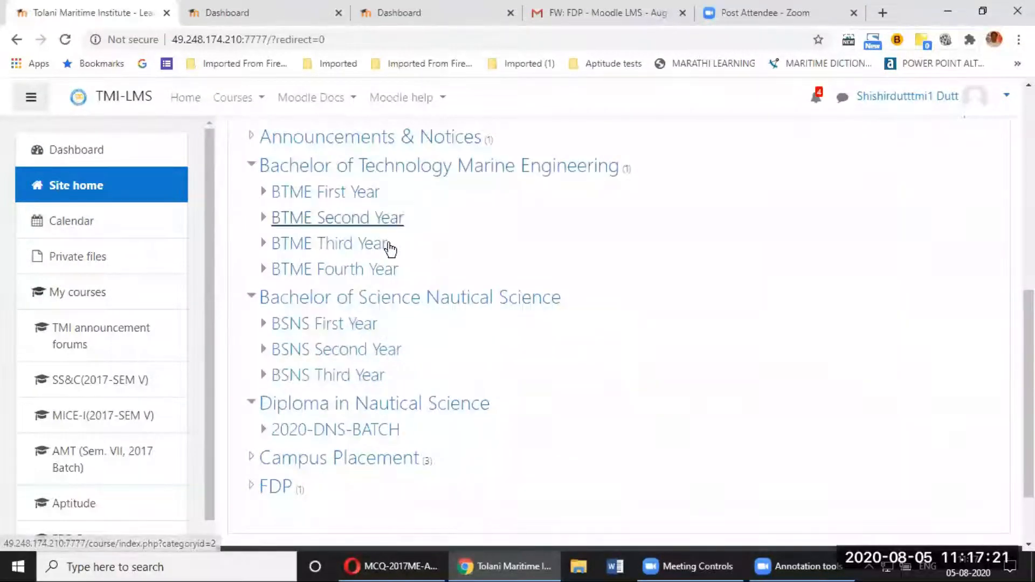
scroll(420, 259, "up", 3)
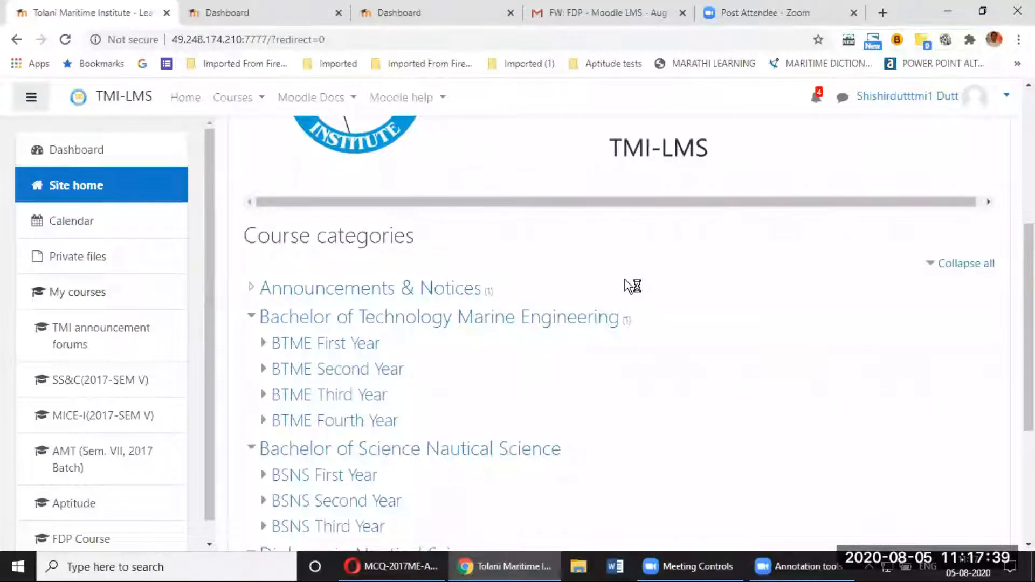
Step: Browse BTME First Year > BTME-2020-BATCH > SEM I and open the English(2020-SEM-I) course
left_click(312, 346)
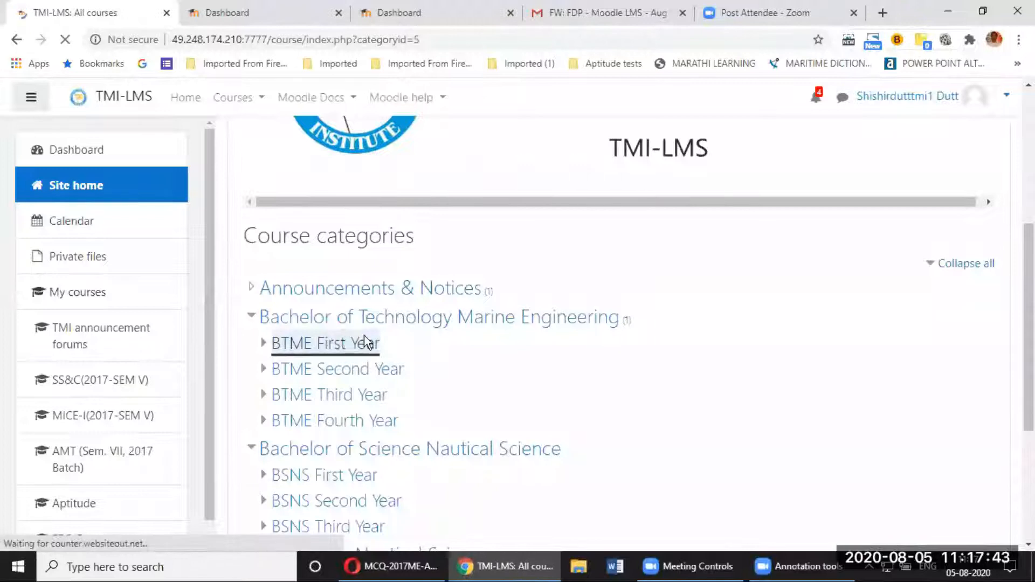
scroll(354, 375, "down", 1)
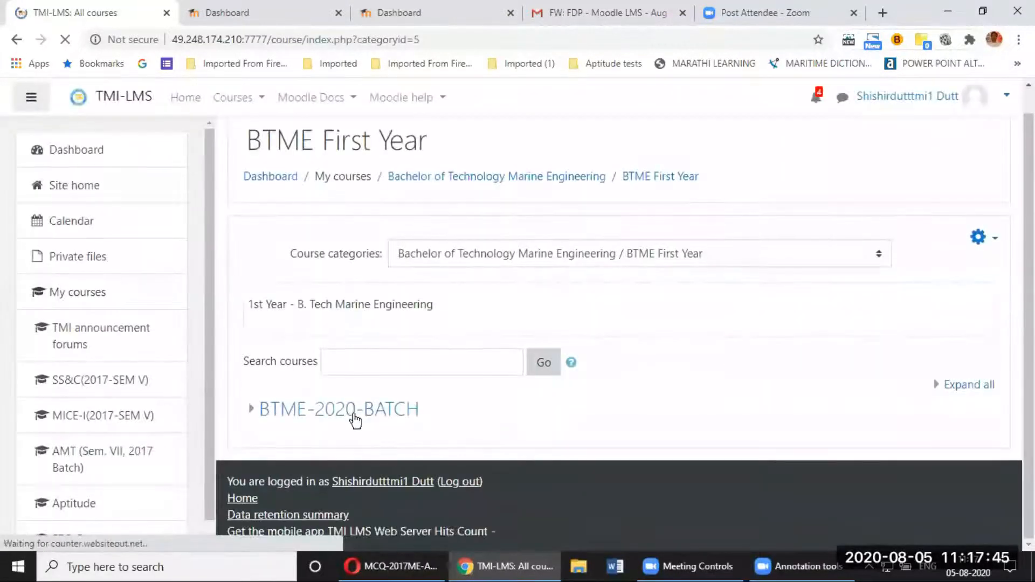
left_click(352, 418)
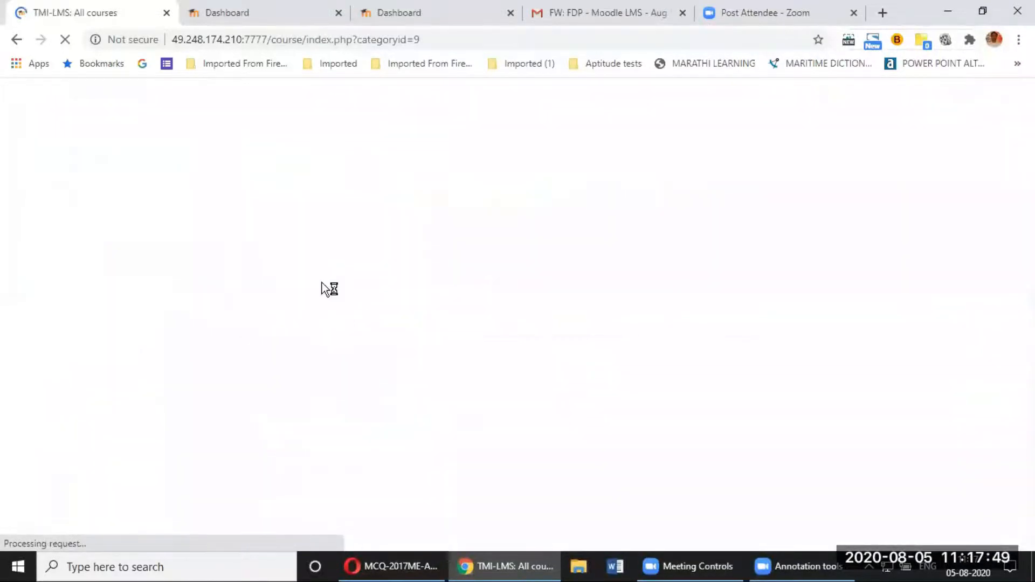
left_click(298, 370)
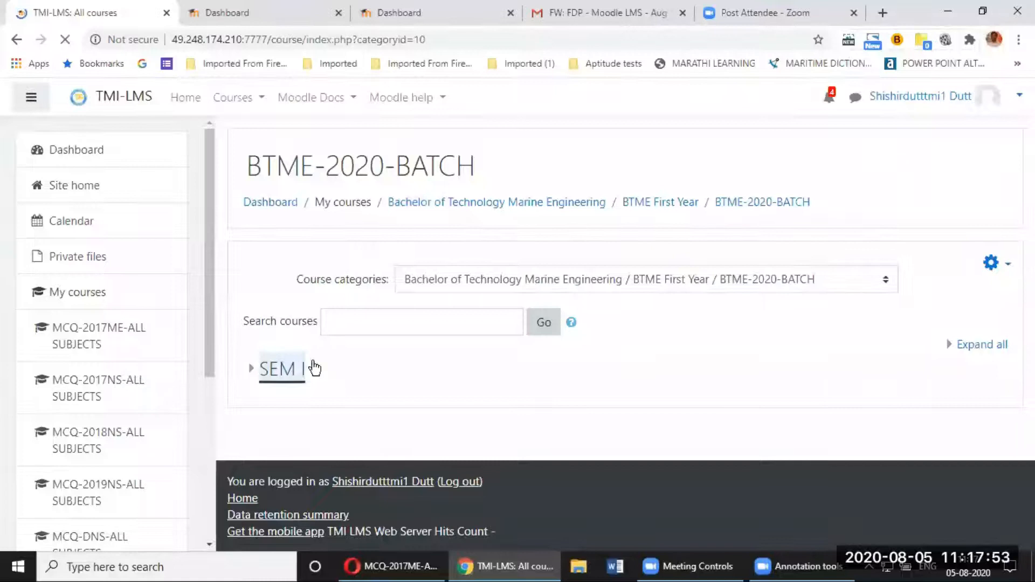
scroll(309, 232, "down", 3)
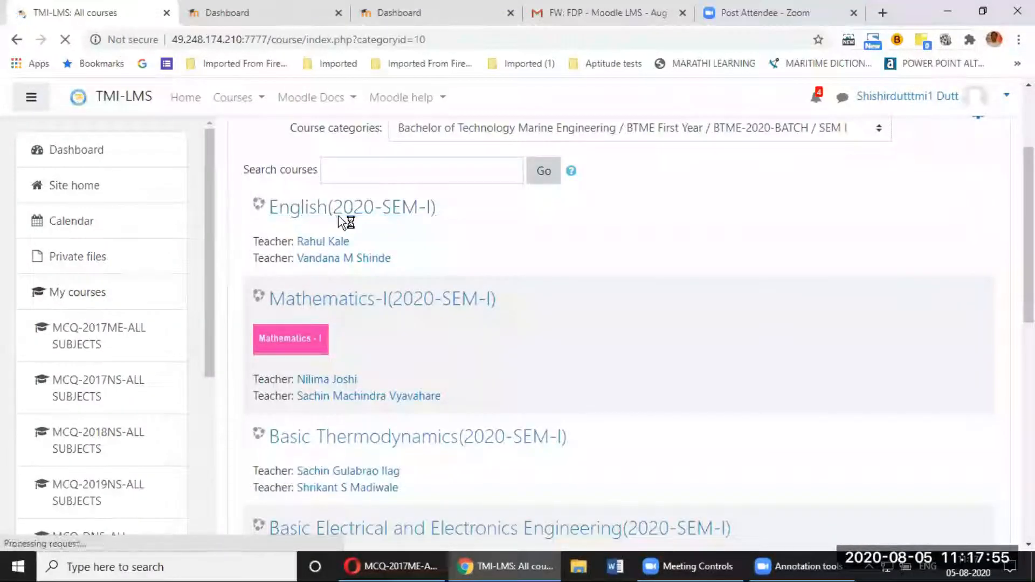
left_click(339, 261)
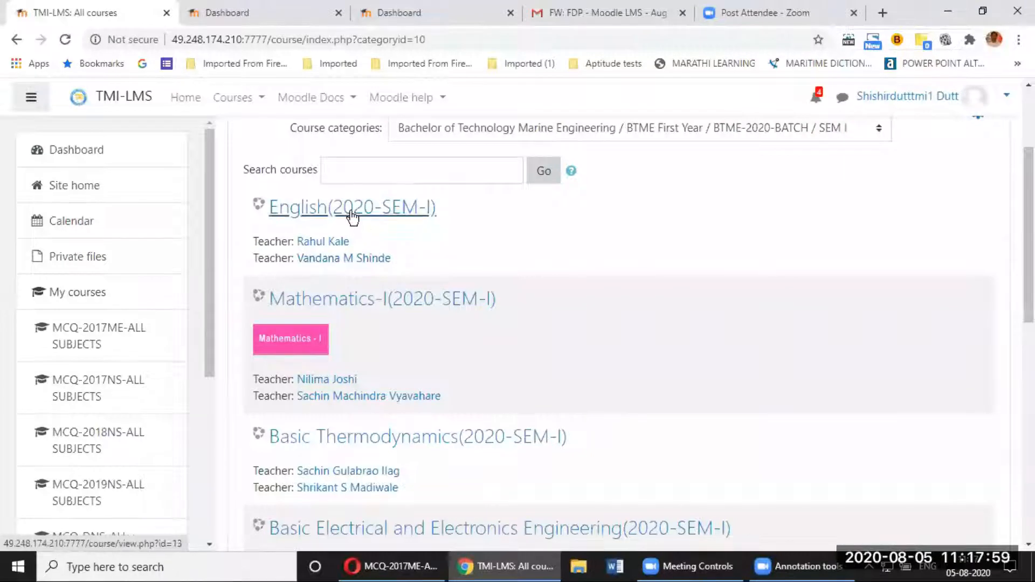
left_click(352, 213)
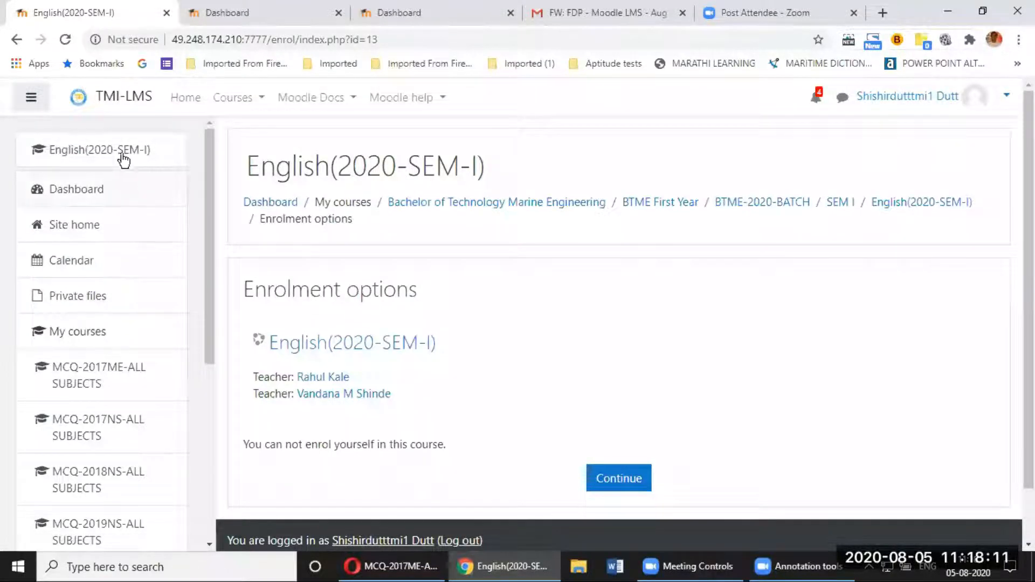
Step: Dismiss the English enrolment notice to return to the SEM I course listing
left_click(622, 478)
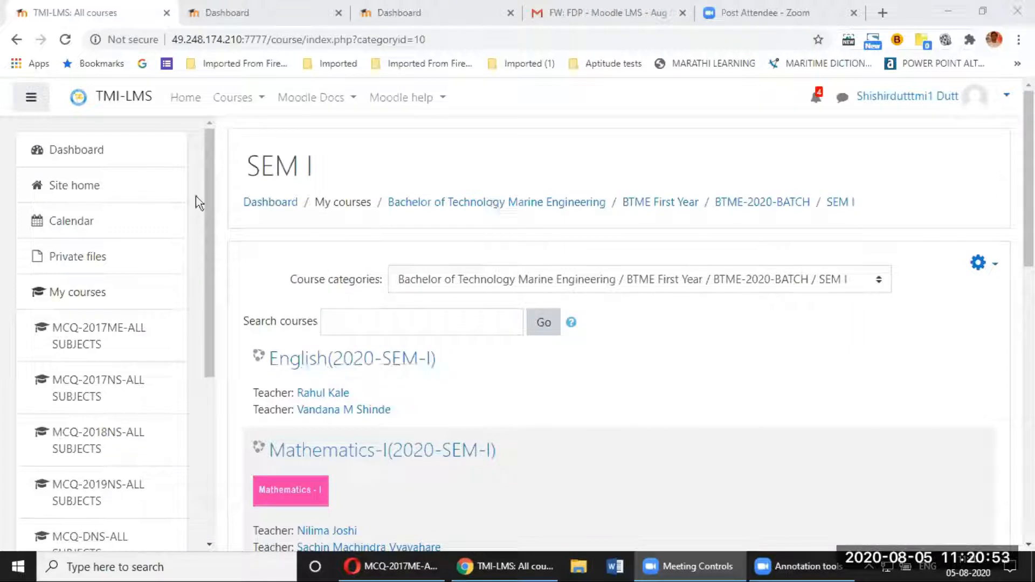
Step: Go from Site home into the MCQ-BTME ALL BATCHES category
left_click(78, 188)
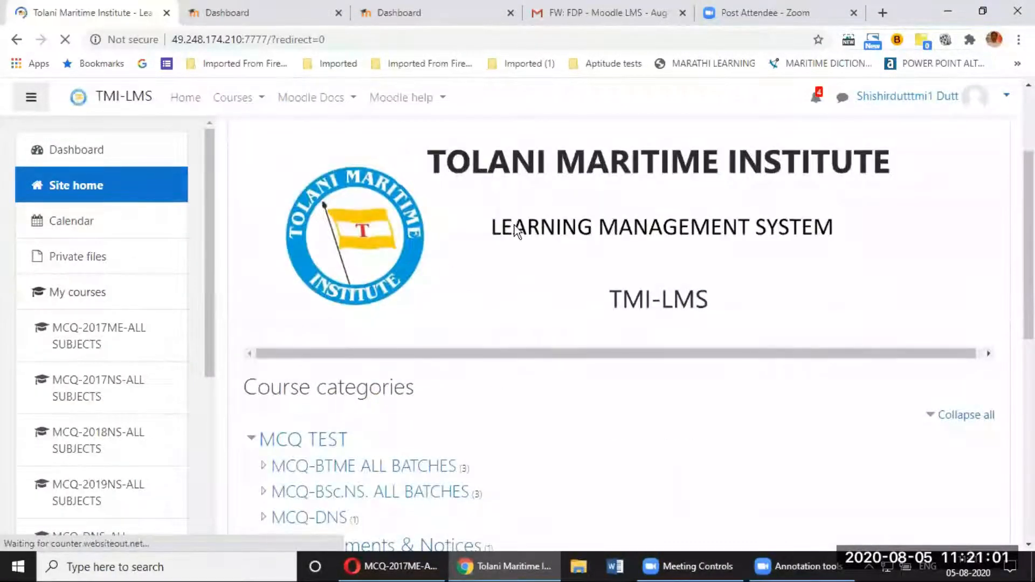
scroll(513, 234, "down", 3)
scroll(513, 234, "down", 1)
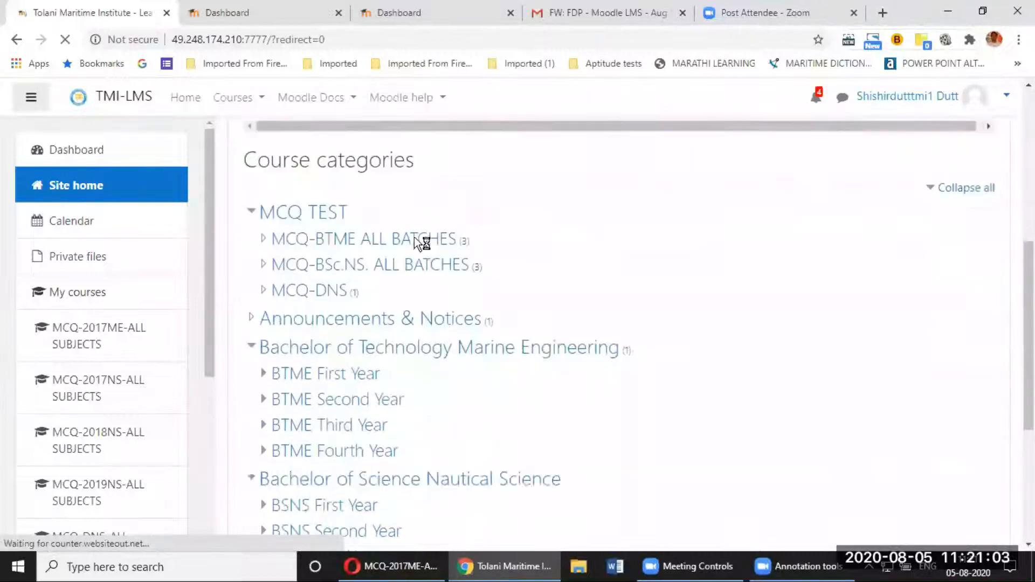
left_click(352, 245)
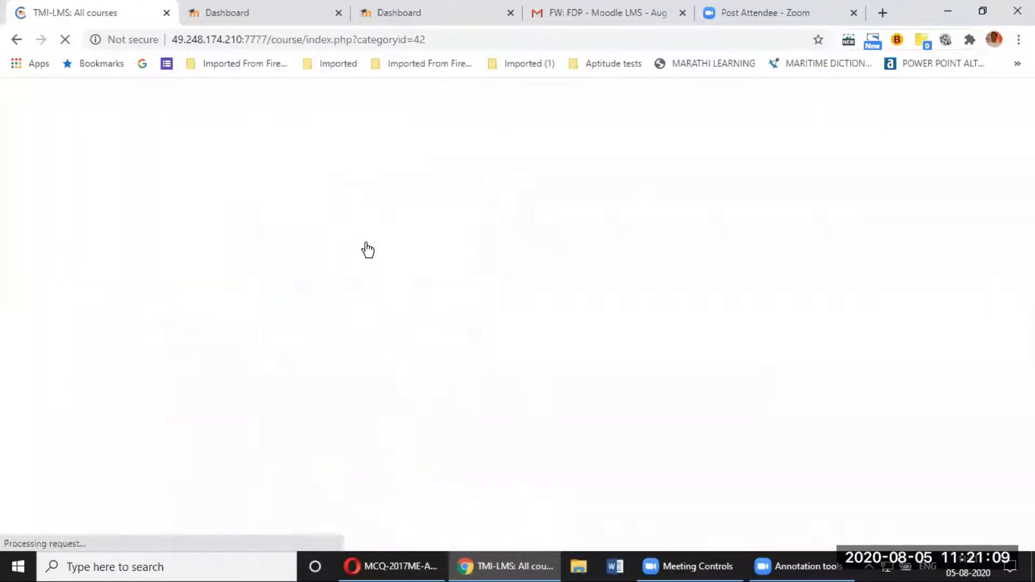
scroll(432, 259, "down", 4)
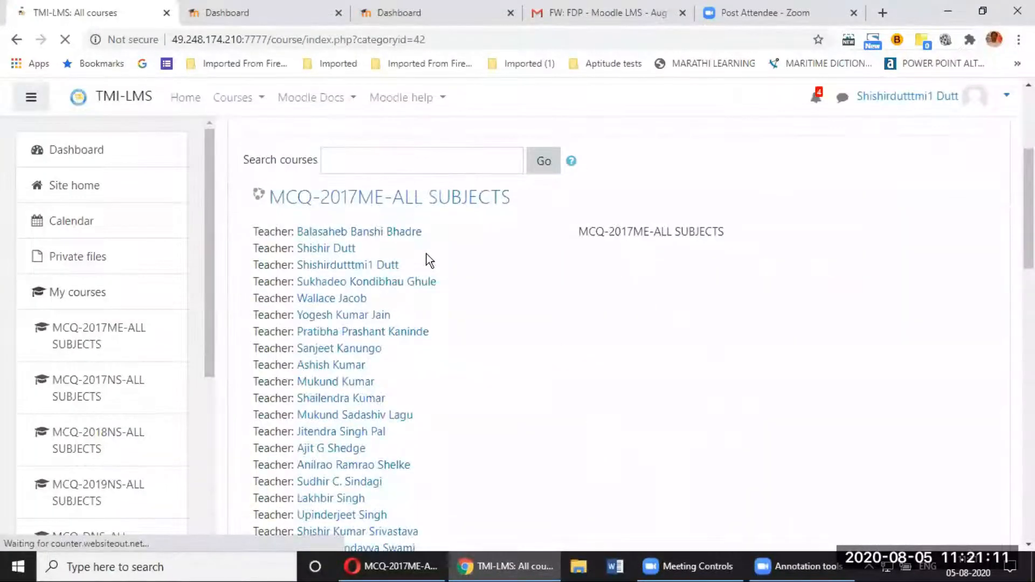
scroll(426, 261, "down", 7)
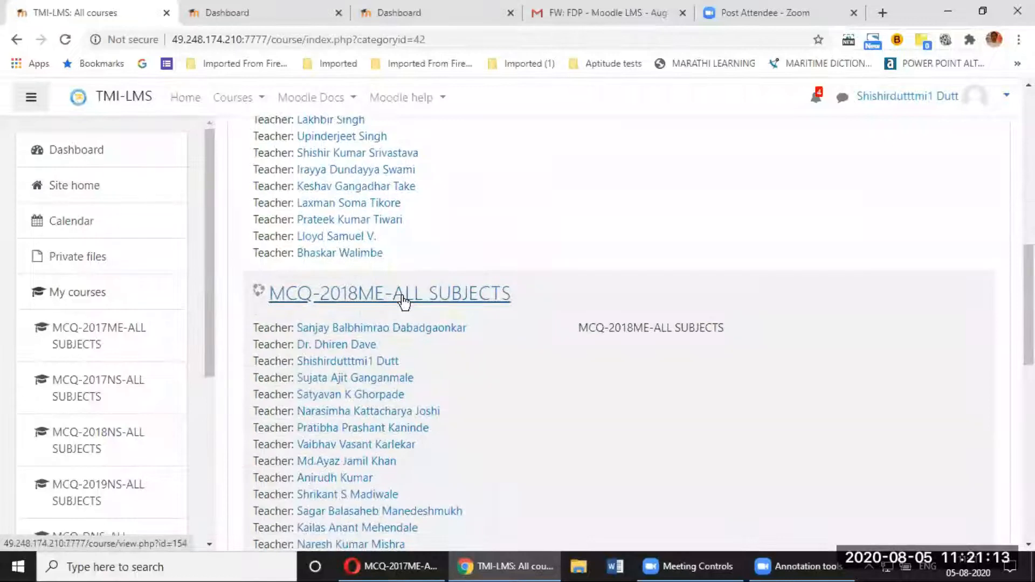
Step: Open the MCQ-2018ME-ALL SUBJECTS course and zoom the page out to 80%
left_click(400, 301)
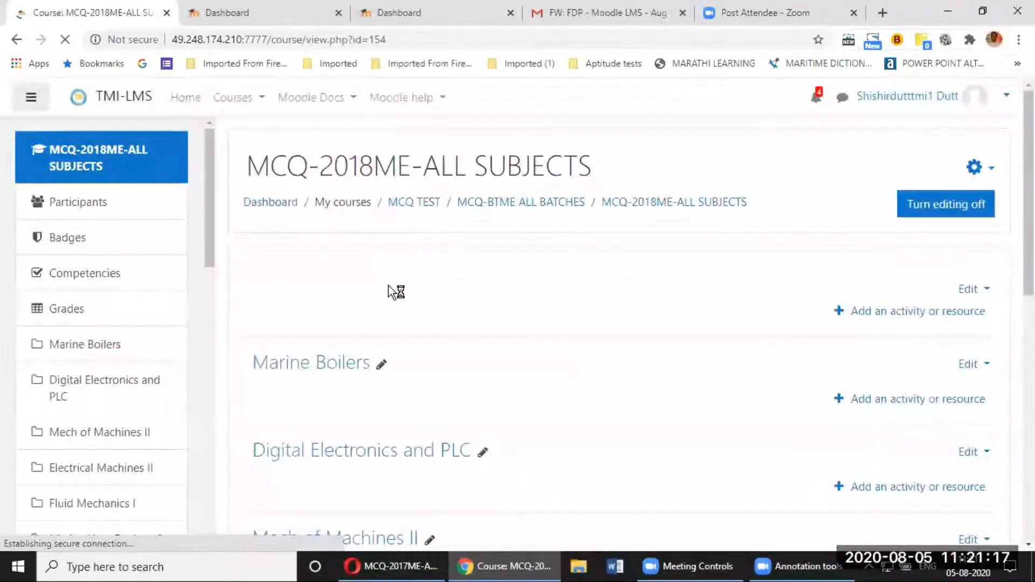
scroll(388, 285, "down", 3)
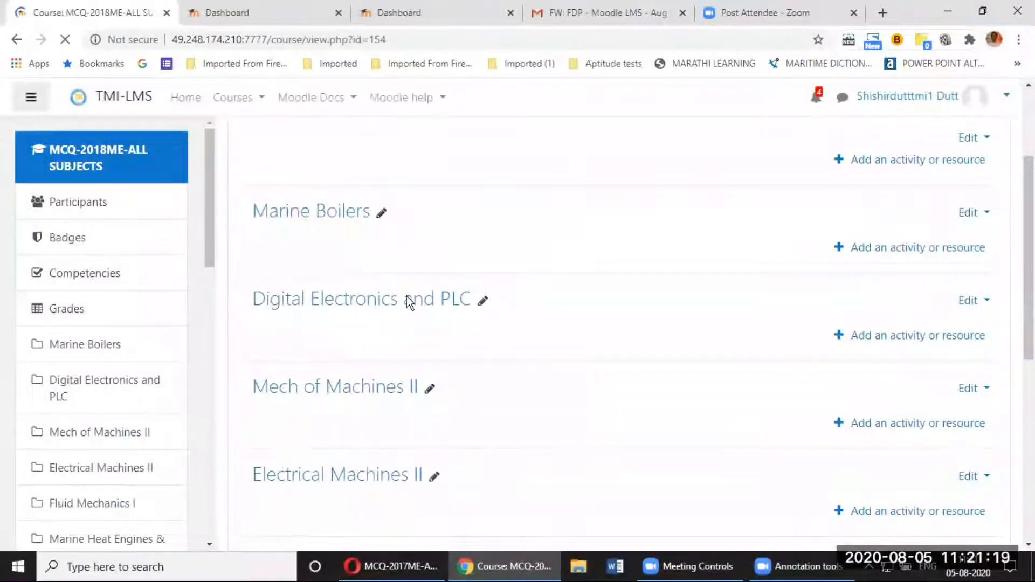
scroll(421, 302, "down", 1)
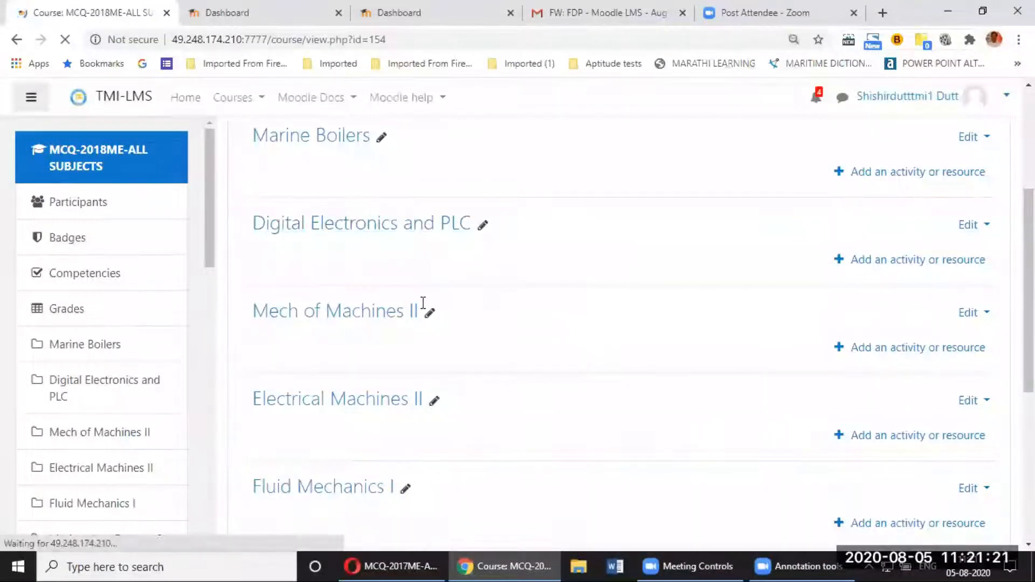
key("ctrl+minus")
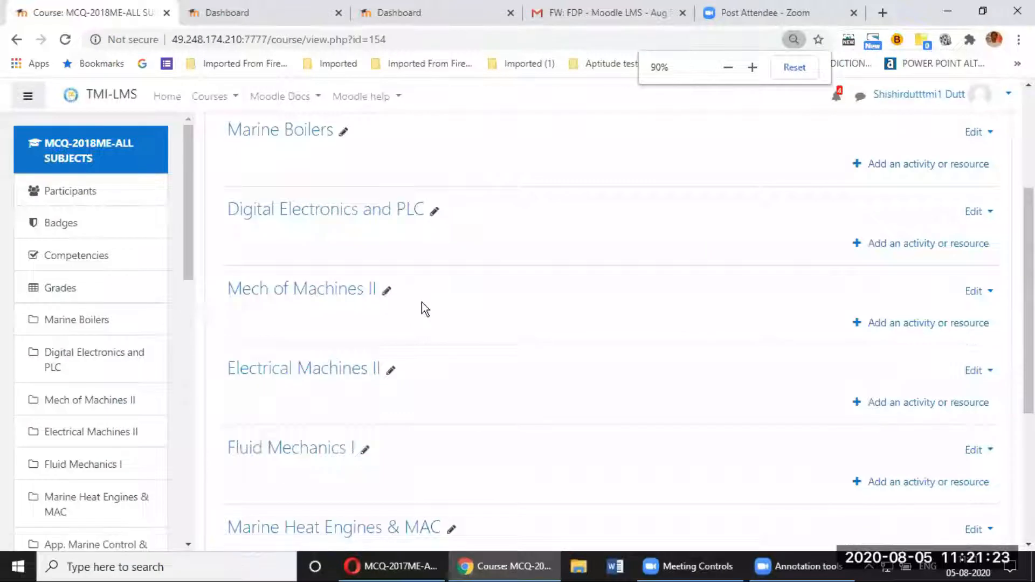
key("ctrl+minus")
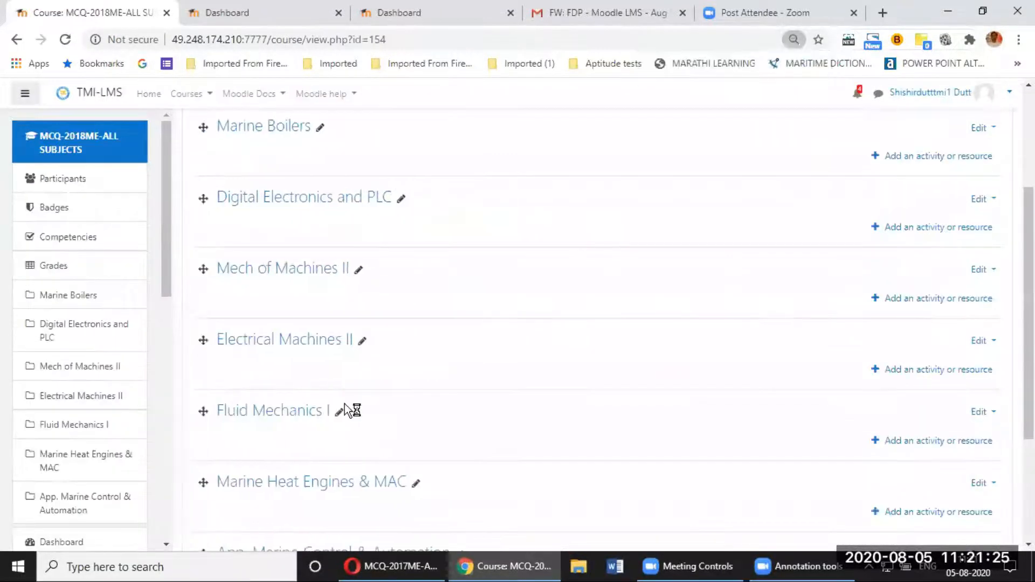
scroll(331, 372, "down", 2)
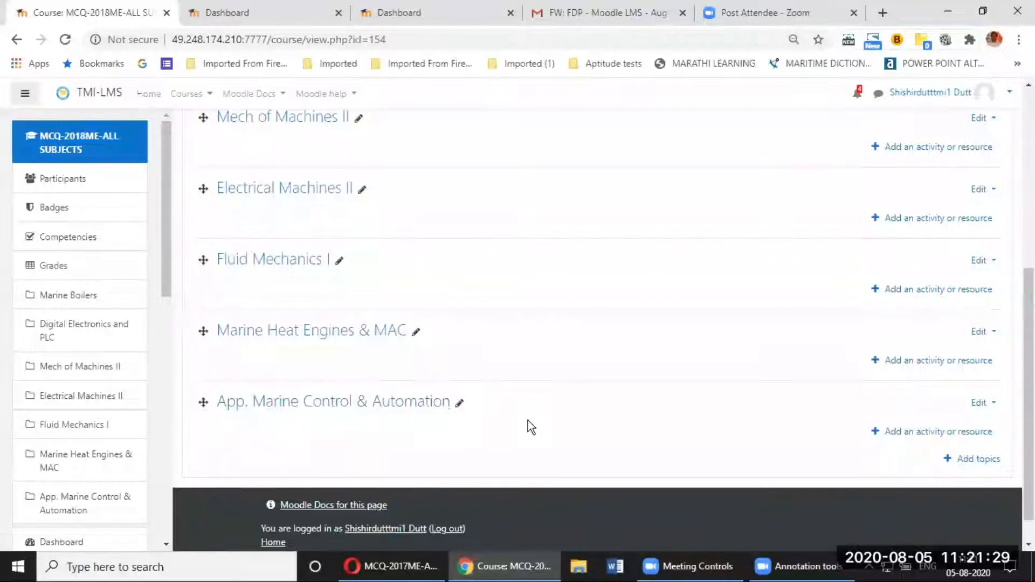
scroll(531, 422, "up", 5)
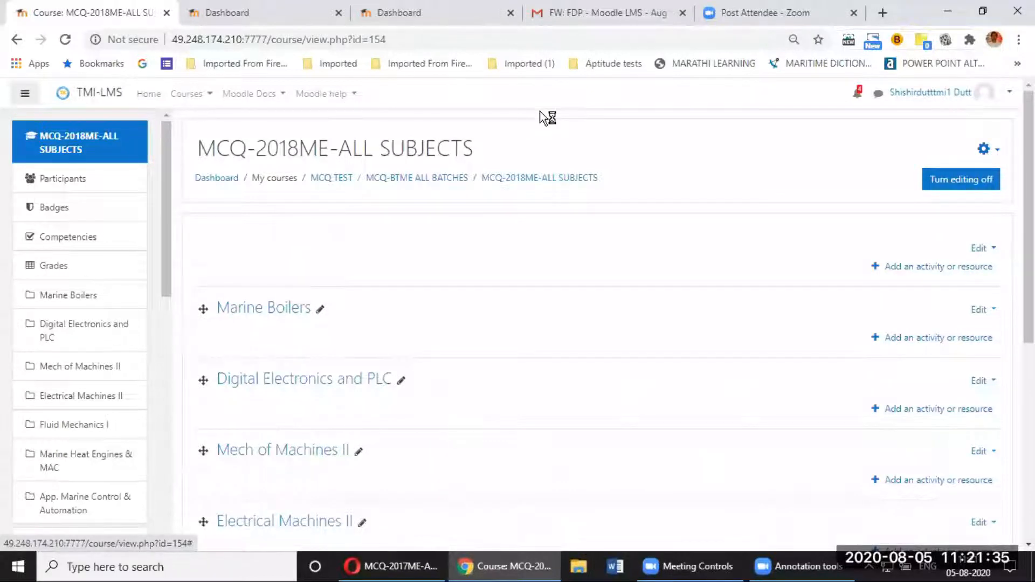
Step: Turn editing off and reach the course's question bank via Course administration
left_click(957, 187)
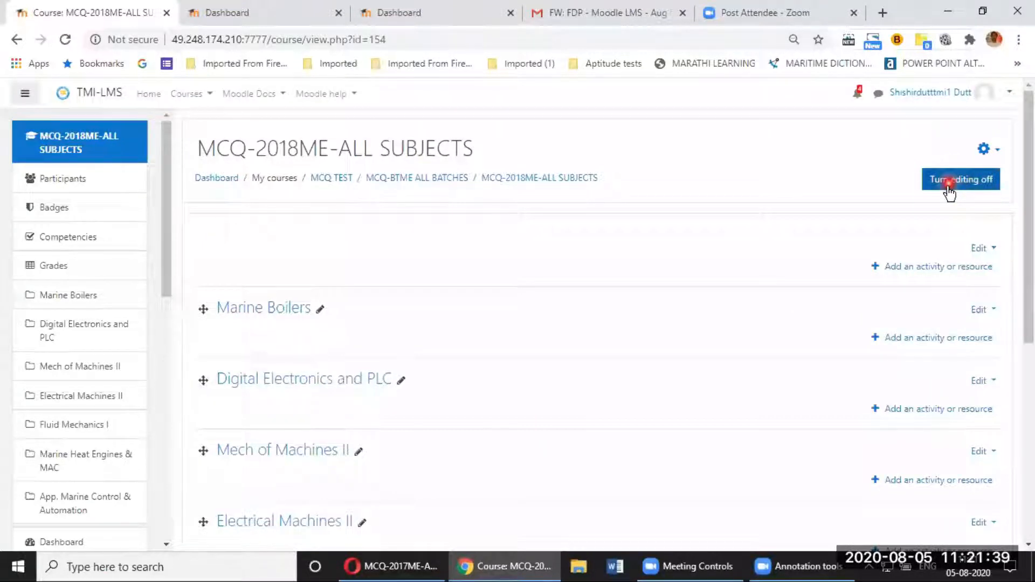
left_click(996, 152)
left_click(927, 360)
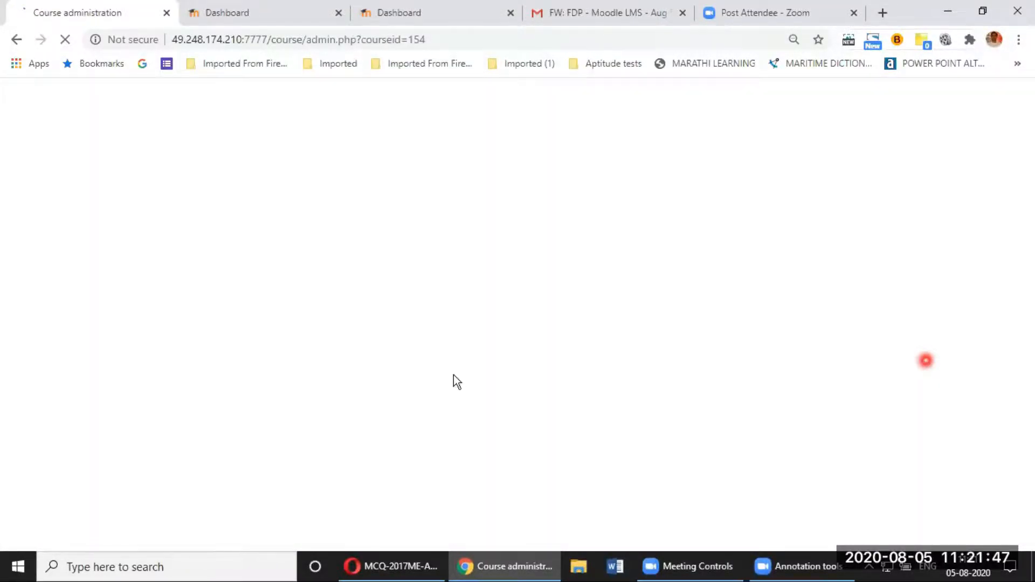
left_click(456, 376)
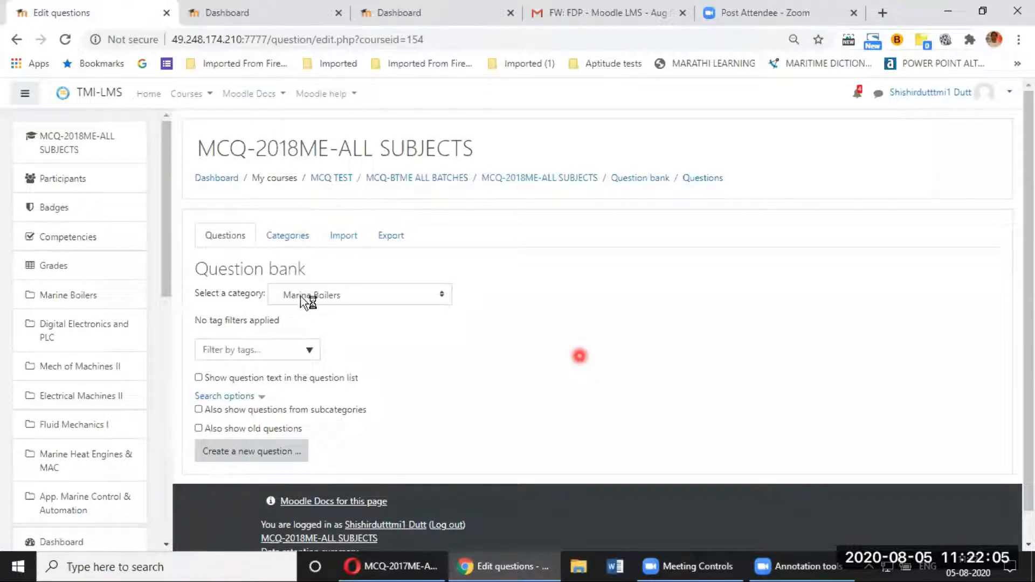
Step: Add category 'dummy subject' with parent 'Top for MCQ-2018ME-ALL SUBJECTS'
left_click(294, 240)
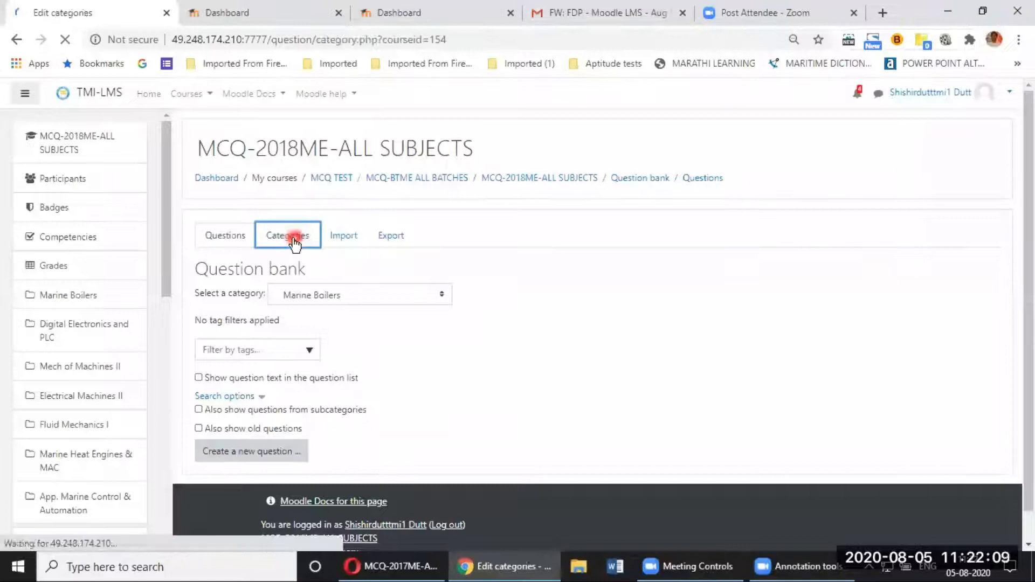
left_click(247, 325)
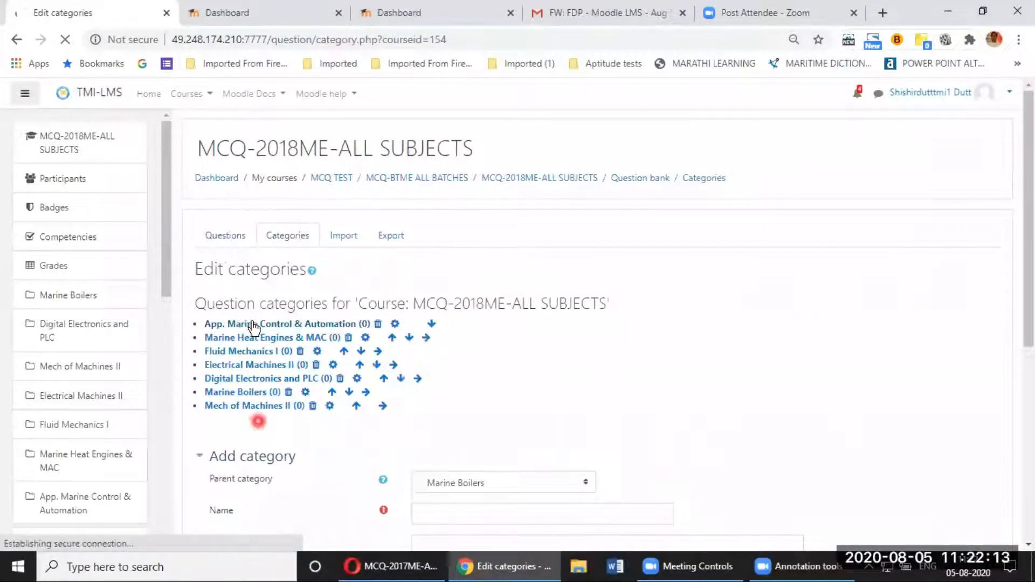
scroll(356, 396, "down", 1)
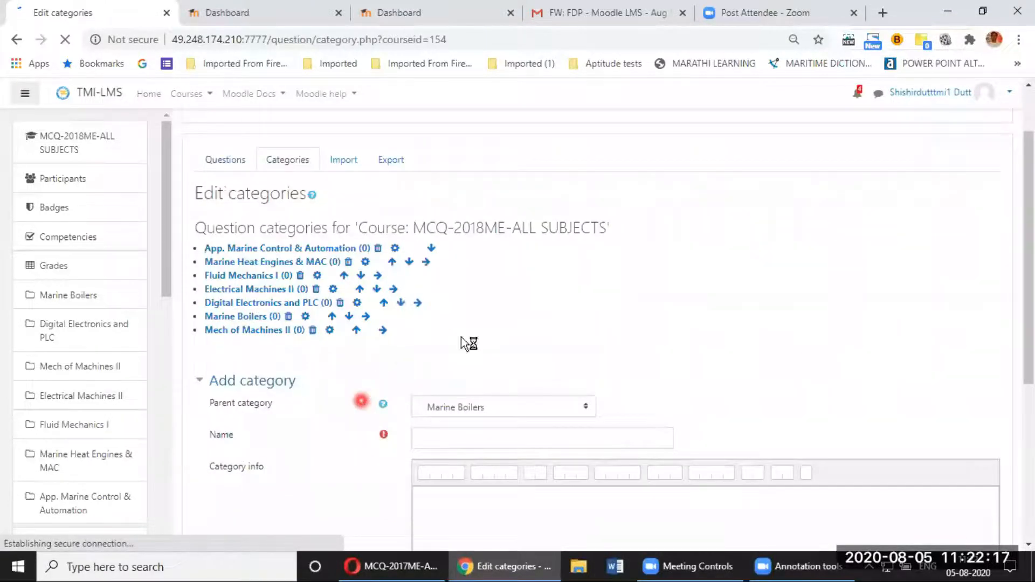
scroll(461, 338, "down", 1)
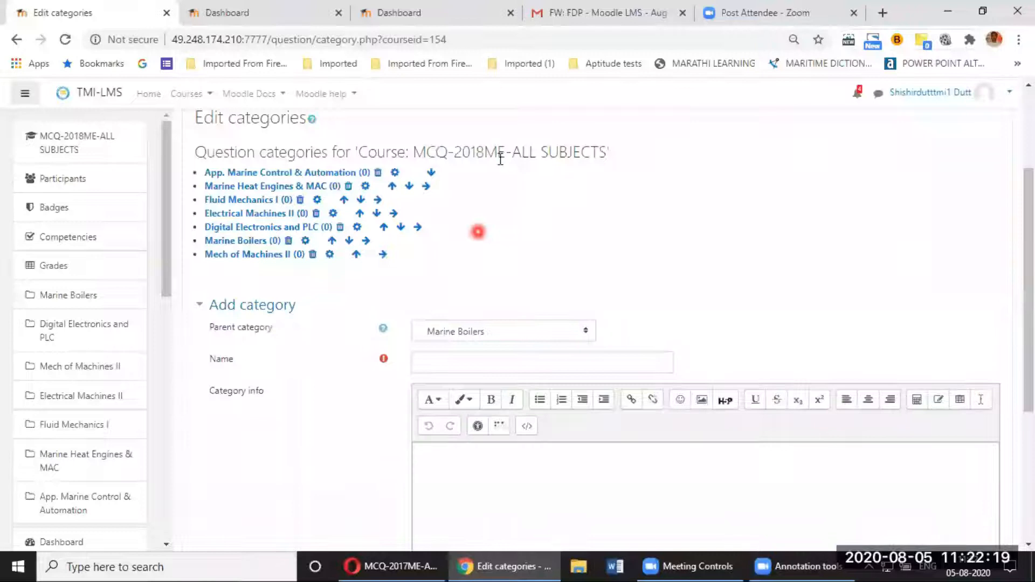
left_click(549, 334)
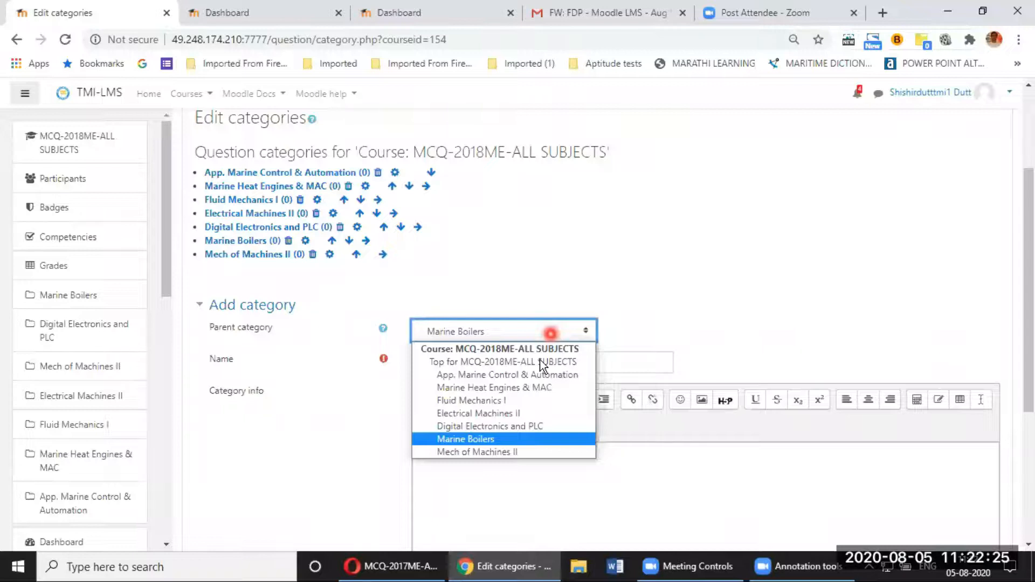
left_click(542, 364)
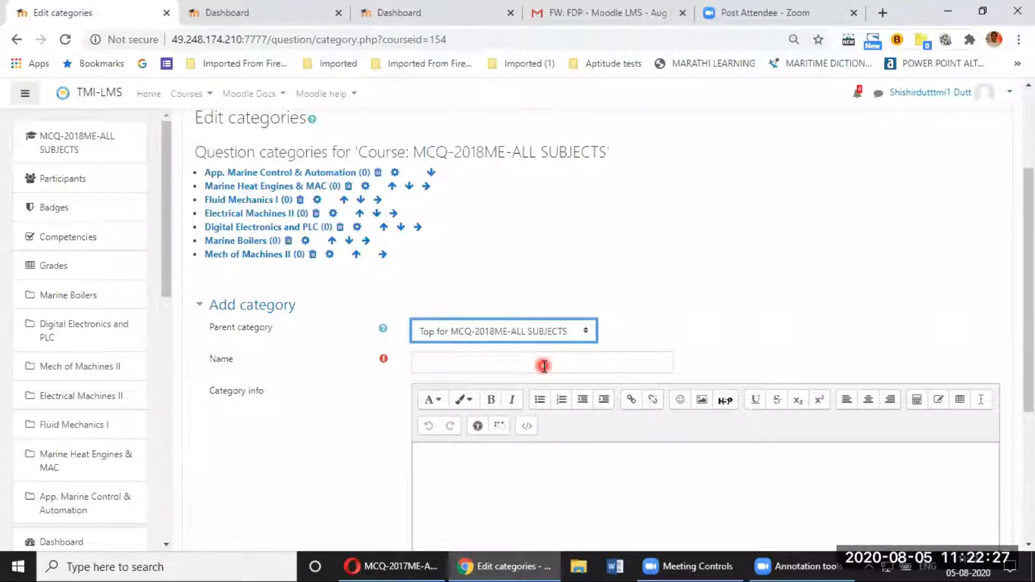
left_click(544, 366)
type("d")
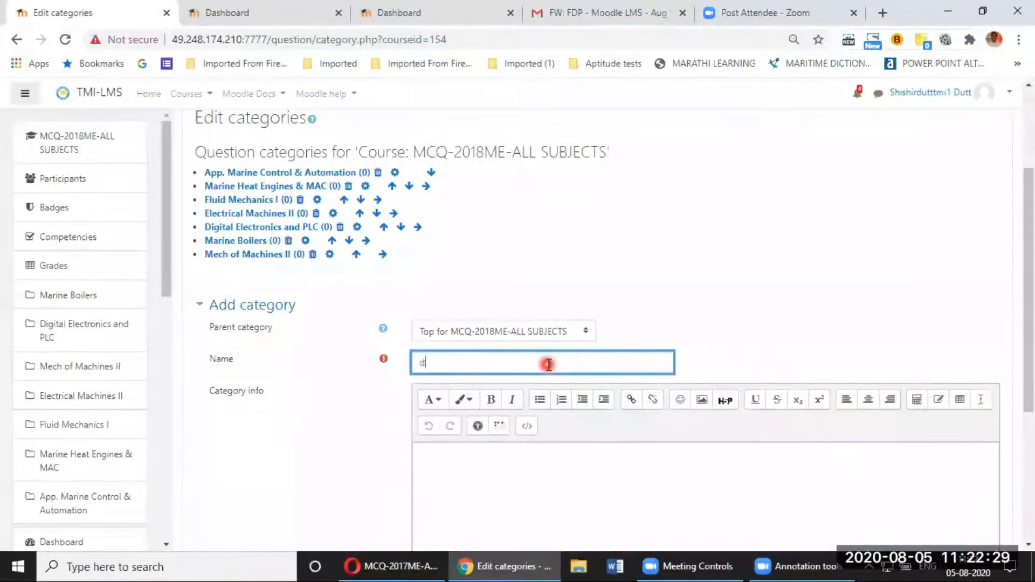
type("ummy ")
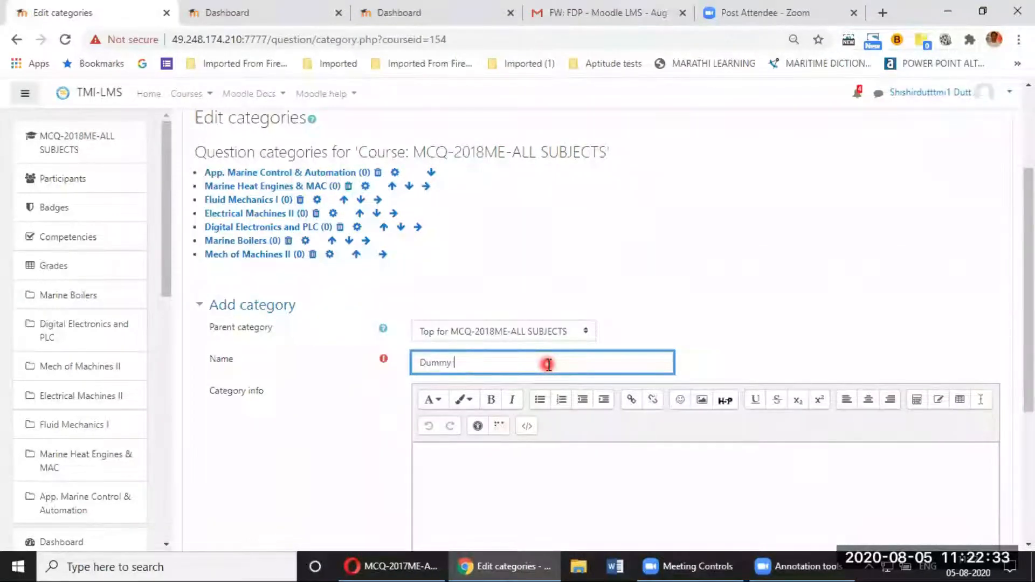
type("subject")
scroll(539, 365, "down", 3)
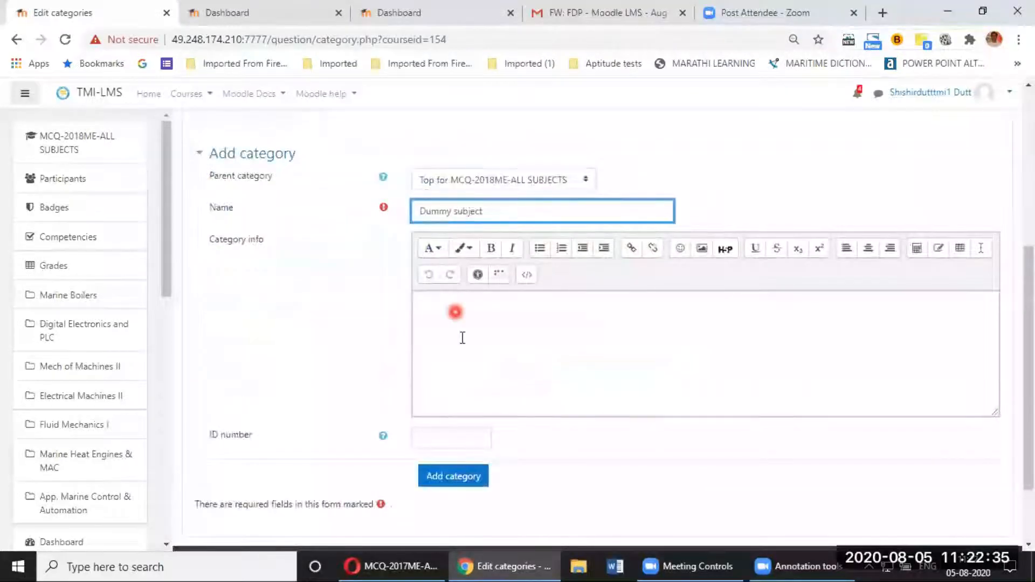
scroll(455, 364, "down", 2)
left_click(457, 383)
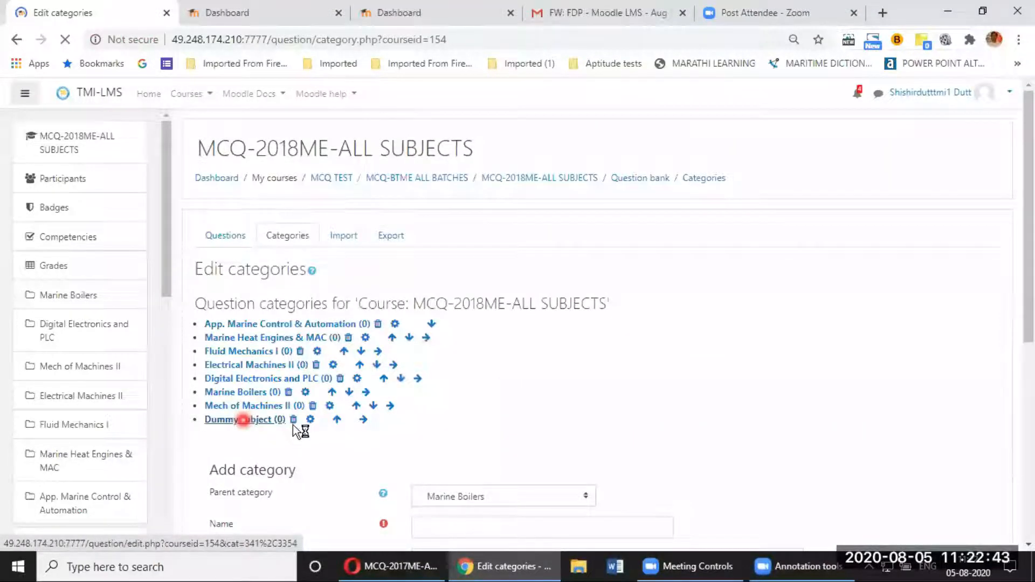
Step: Confirm 'Dummy subject (0)' ends the category list, then head back to the questions list
scroll(293, 420, "down", 1)
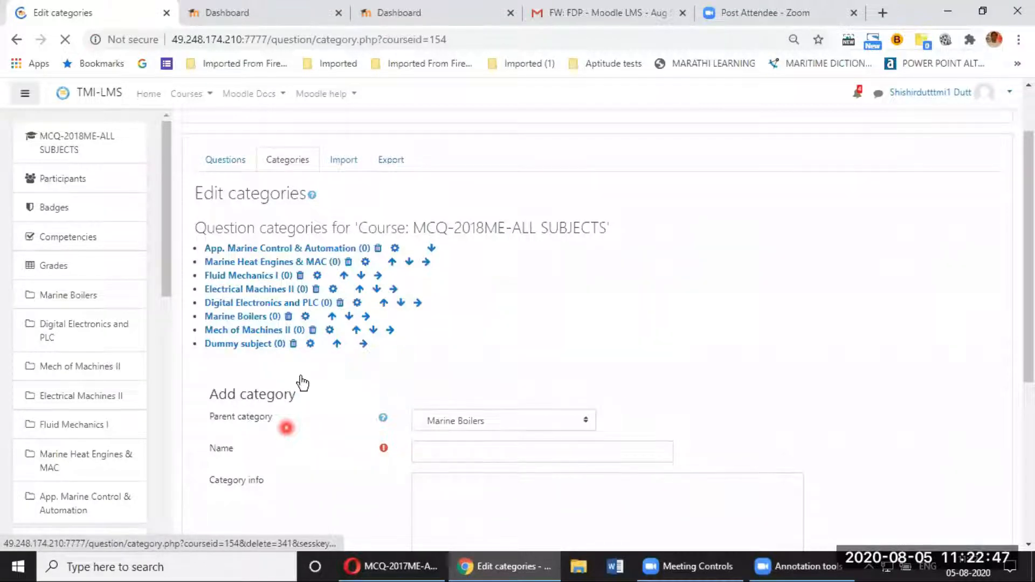
scroll(324, 241, "down", 2)
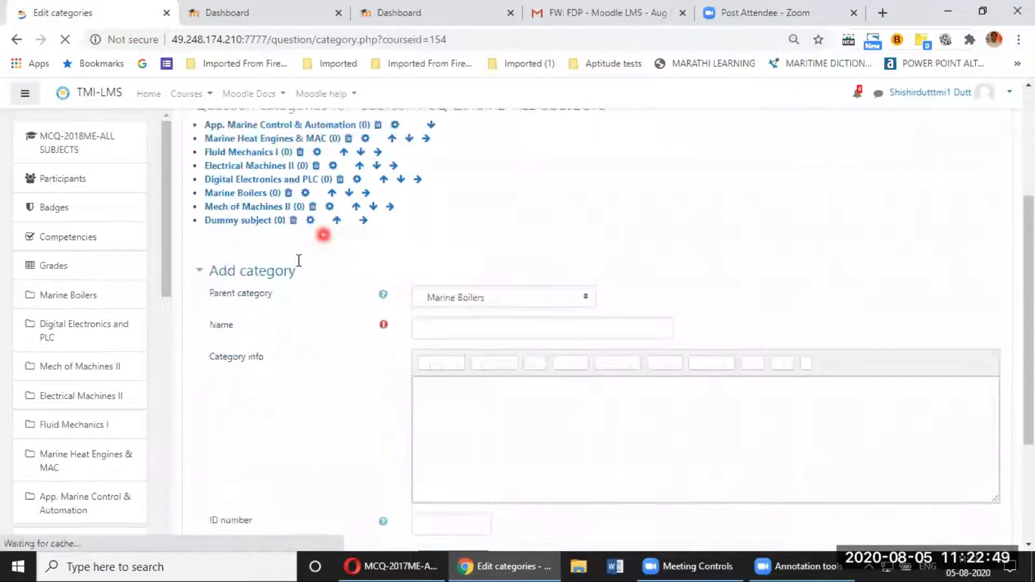
scroll(299, 261, "up", 3)
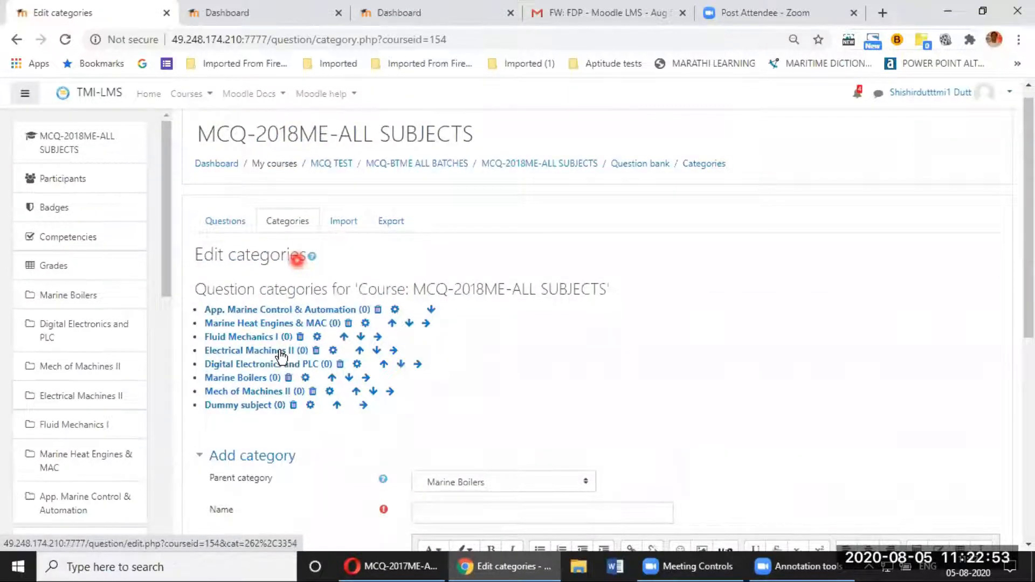
scroll(281, 356, "up", 1)
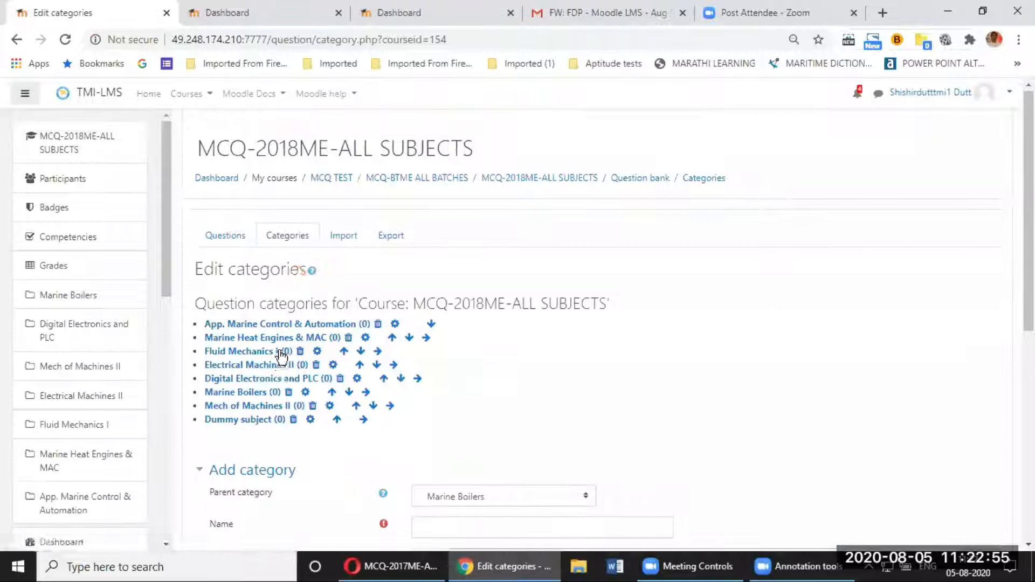
left_click(231, 238)
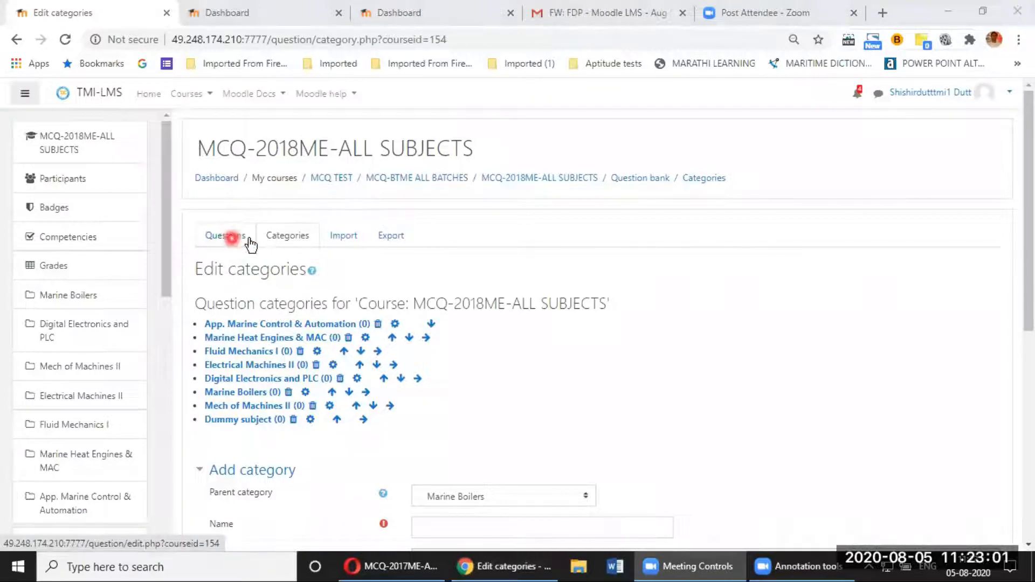
Step: Switch the question list to the Dummy subject category and start a new question
left_click(249, 241)
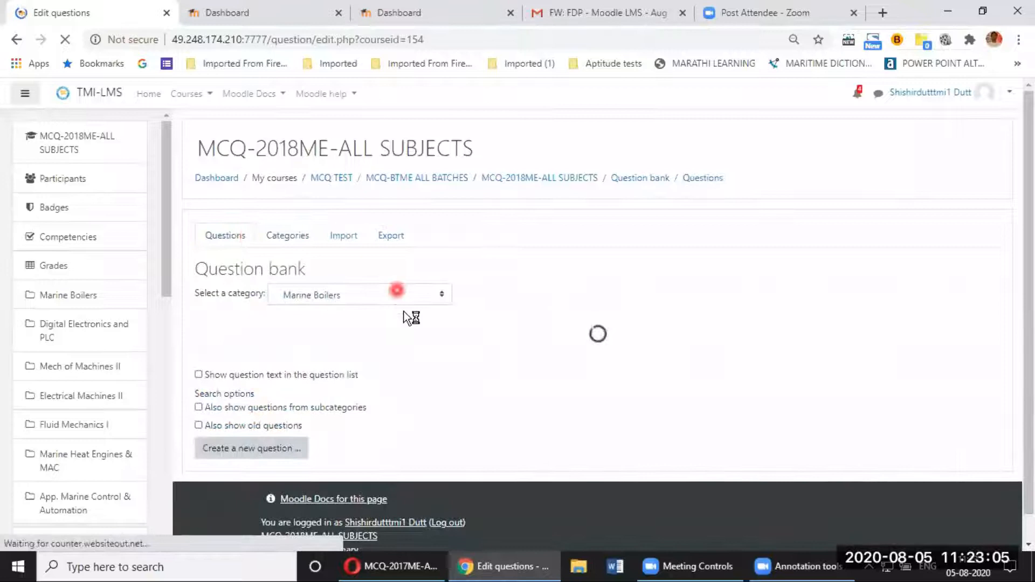
left_click(371, 296)
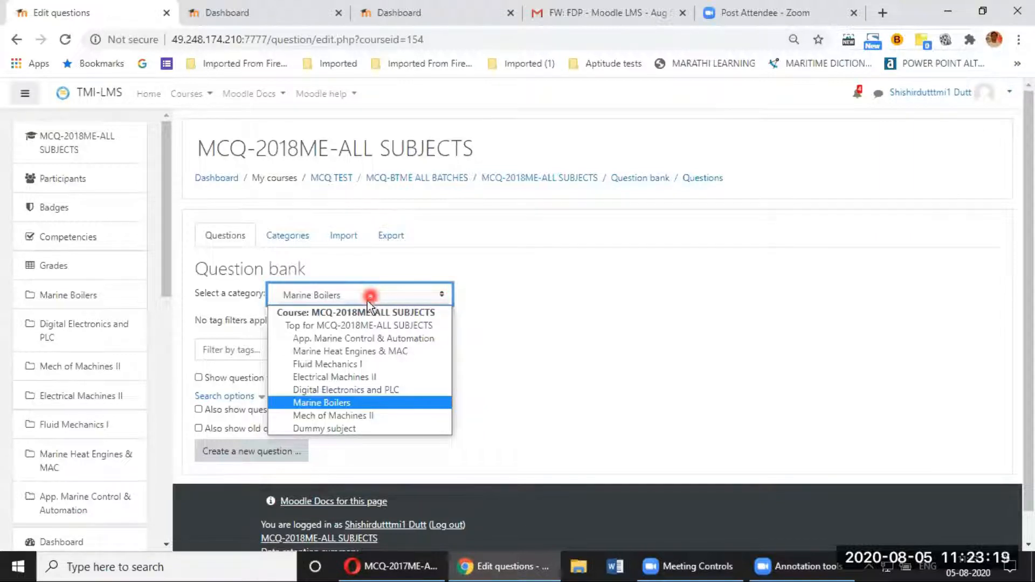
left_click(343, 428)
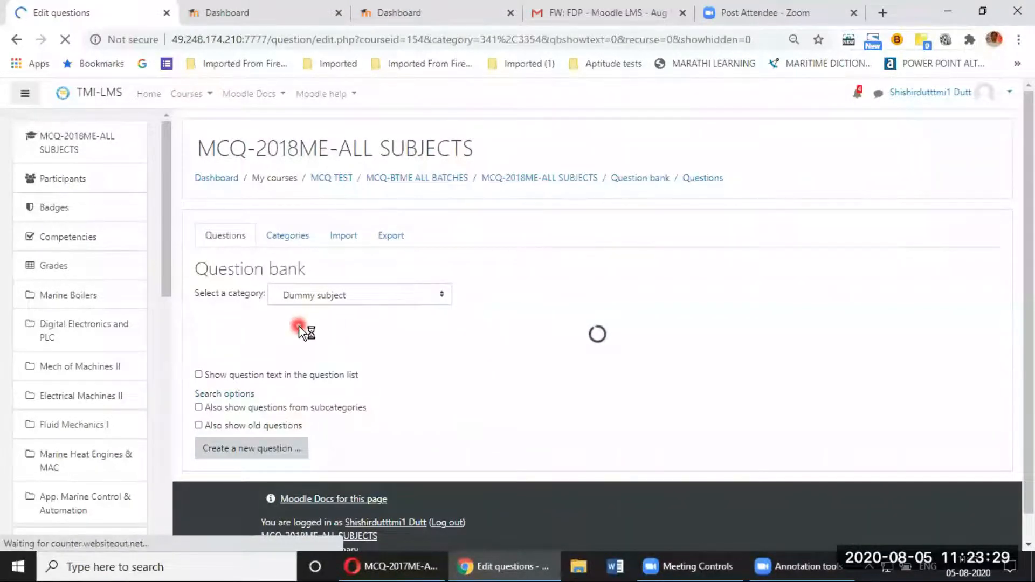
left_click(260, 452)
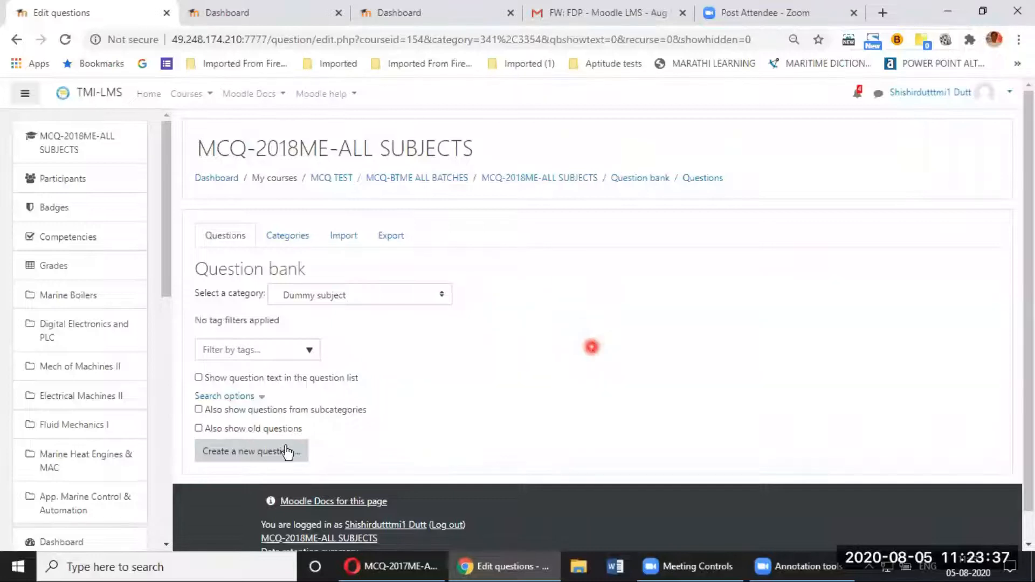
left_click(243, 453)
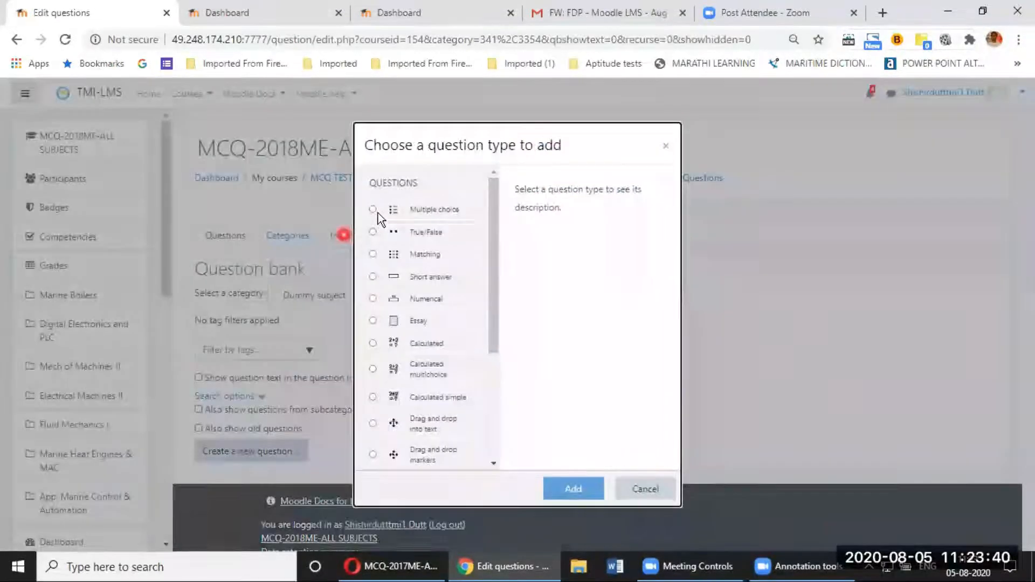
Step: Choose Multiple choice as the new question's type and add it
left_click(373, 210)
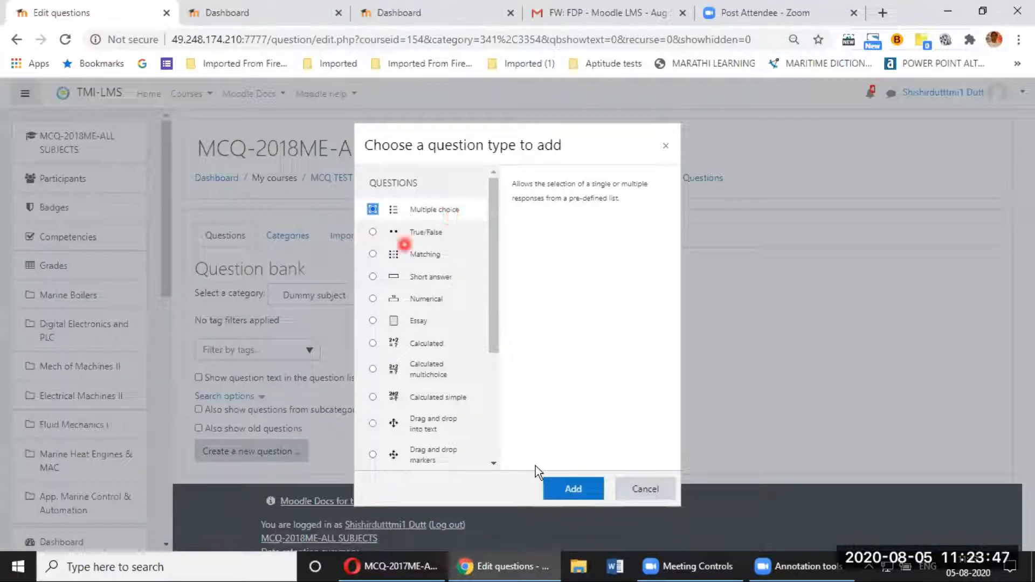
left_click(565, 490)
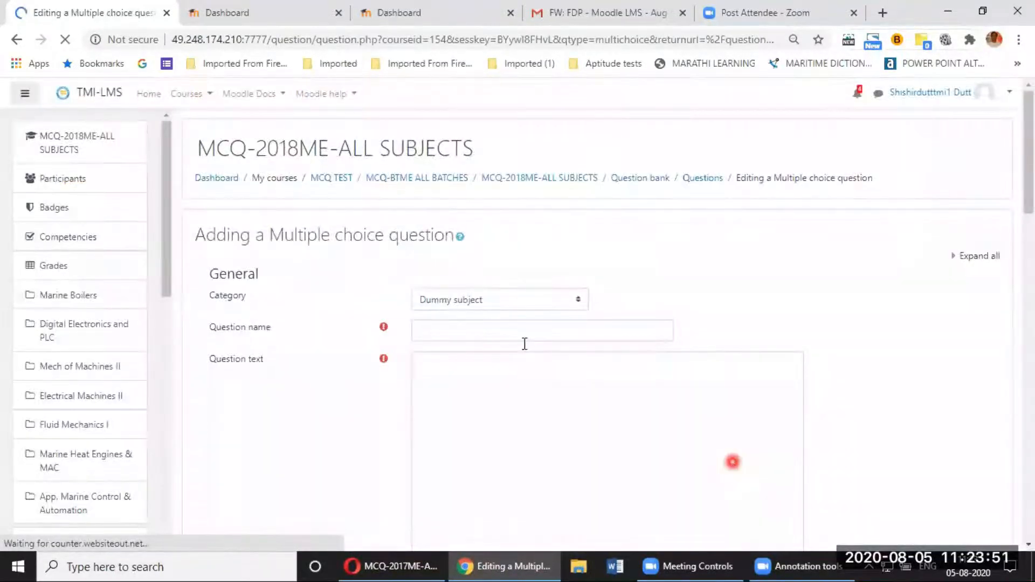
Step: Name the question 'dummy-001'
left_click(521, 335)
type("dummy-00")
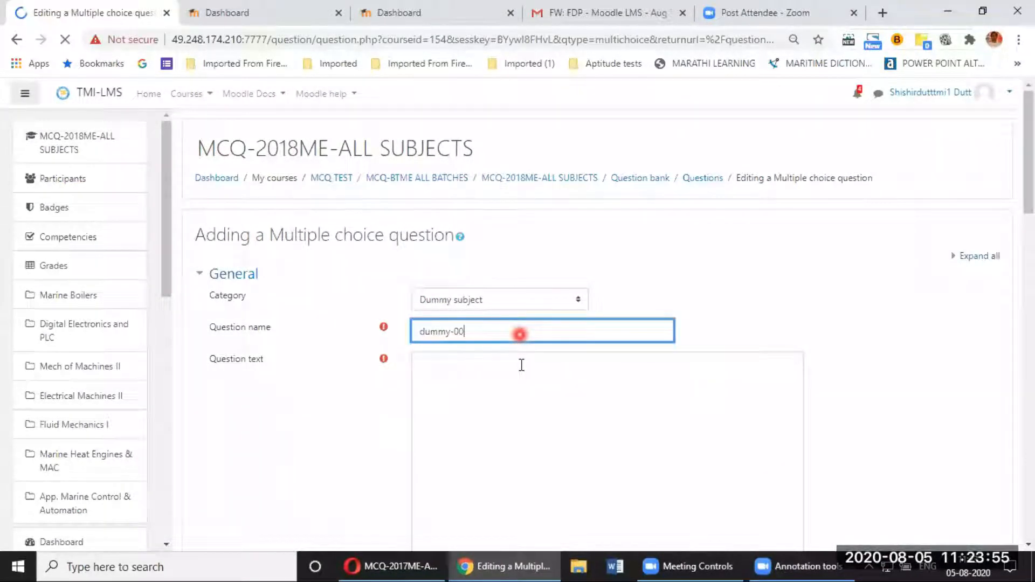
type("1")
left_click(521, 384)
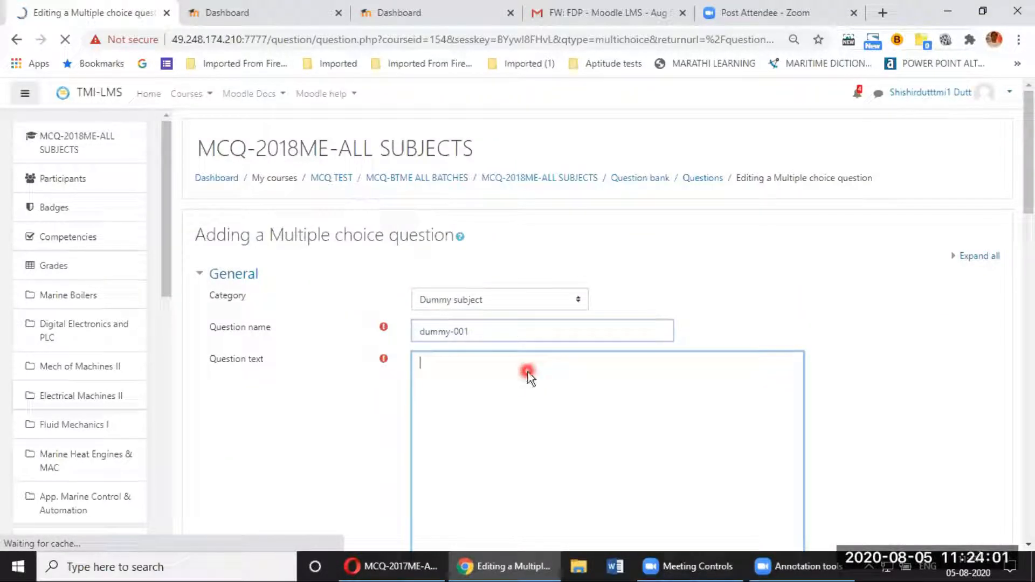
Step: Enter question text 'test question #1', replacing the stray '$$' with '#1'
left_click(480, 162)
type("test ")
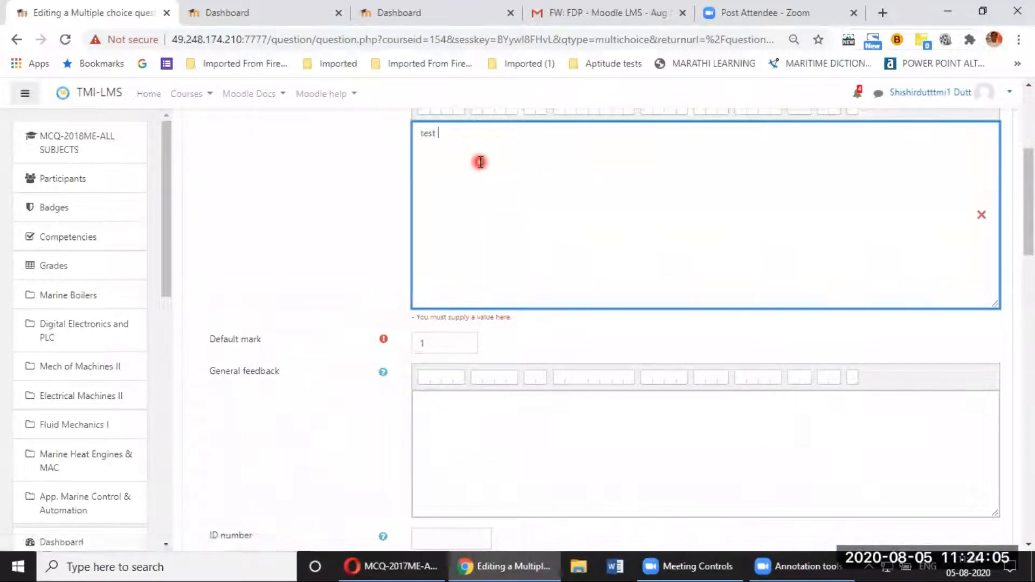
type("question ")
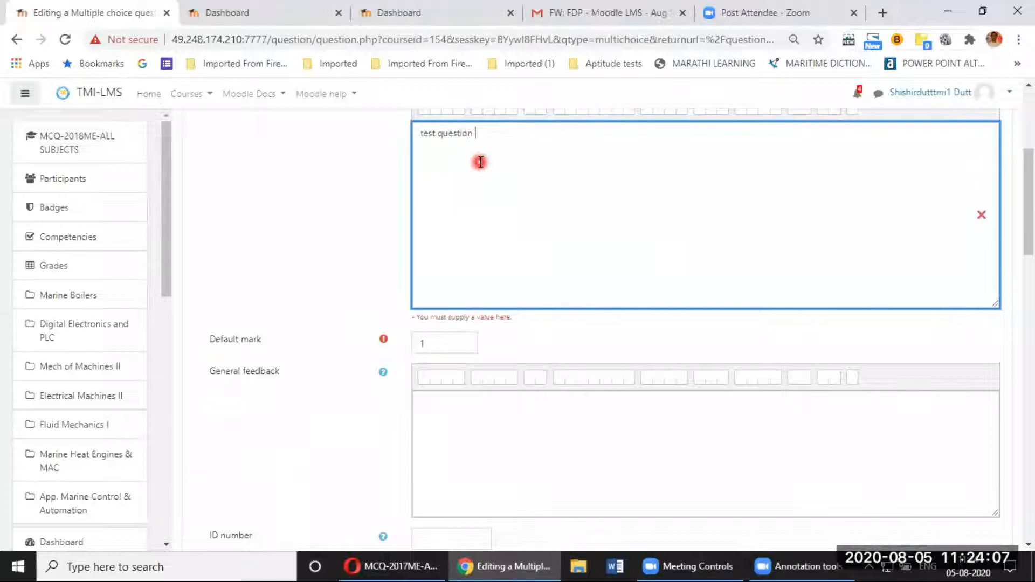
type("$$")
left_click(487, 134)
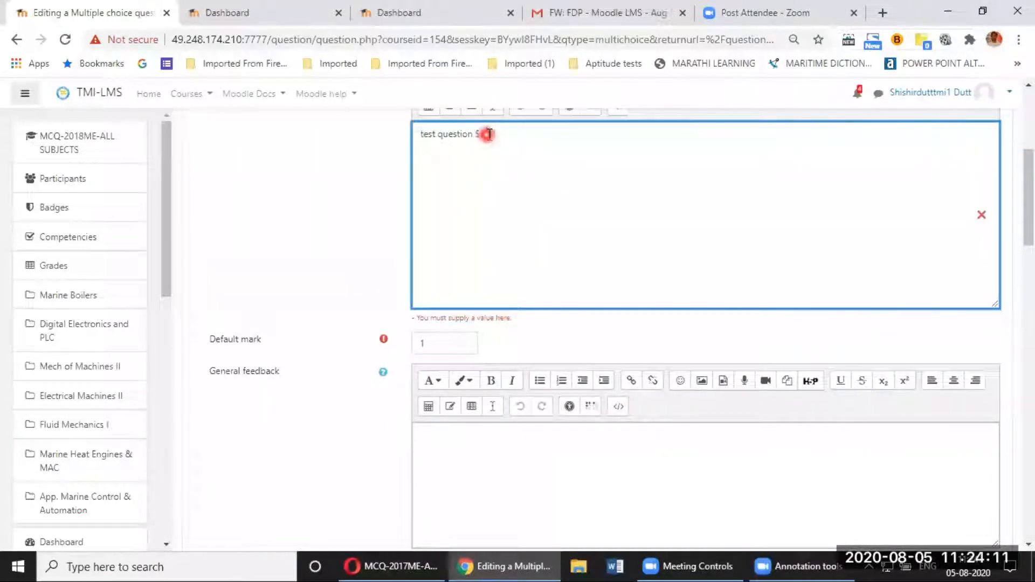
key("BackSpace")
key("BackSpace")
type("#1")
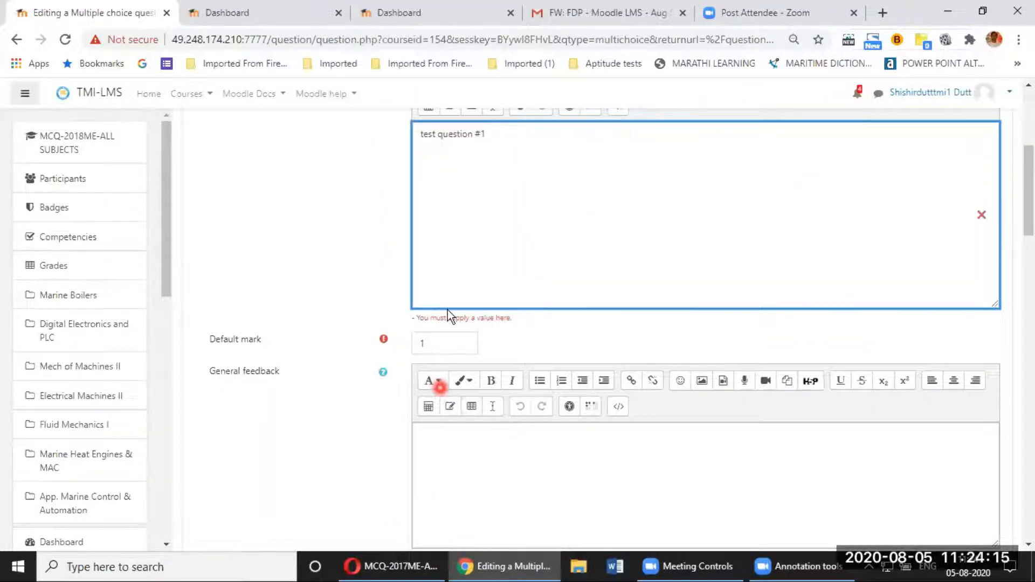
scroll(450, 313, "down", 7)
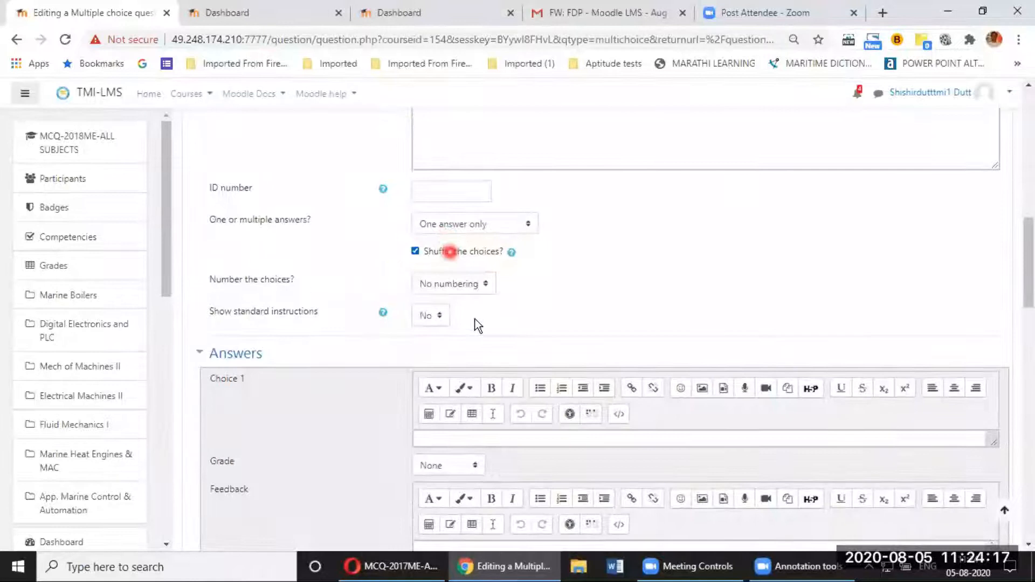
scroll(457, 249, "down", 3)
Step: Enter 'abcd' as Choice 1 and give it a 100% grade
left_click(512, 294)
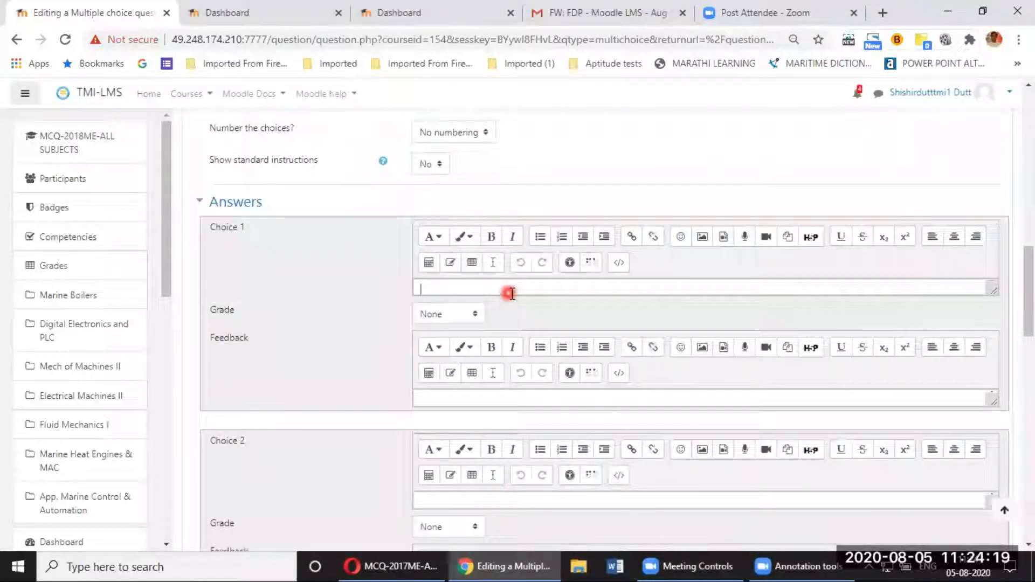
left_click(511, 294)
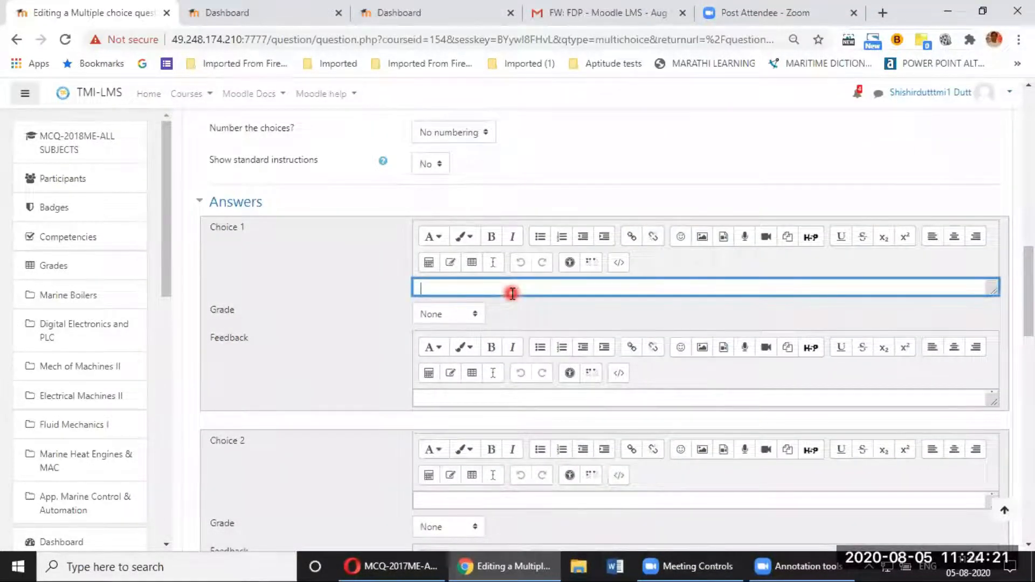
type("abcd")
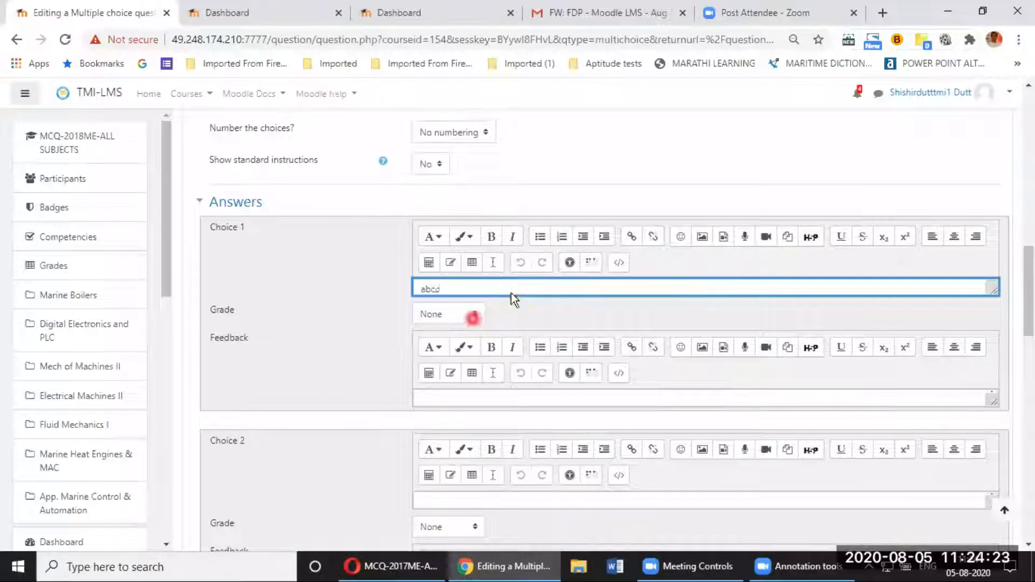
left_click(470, 318)
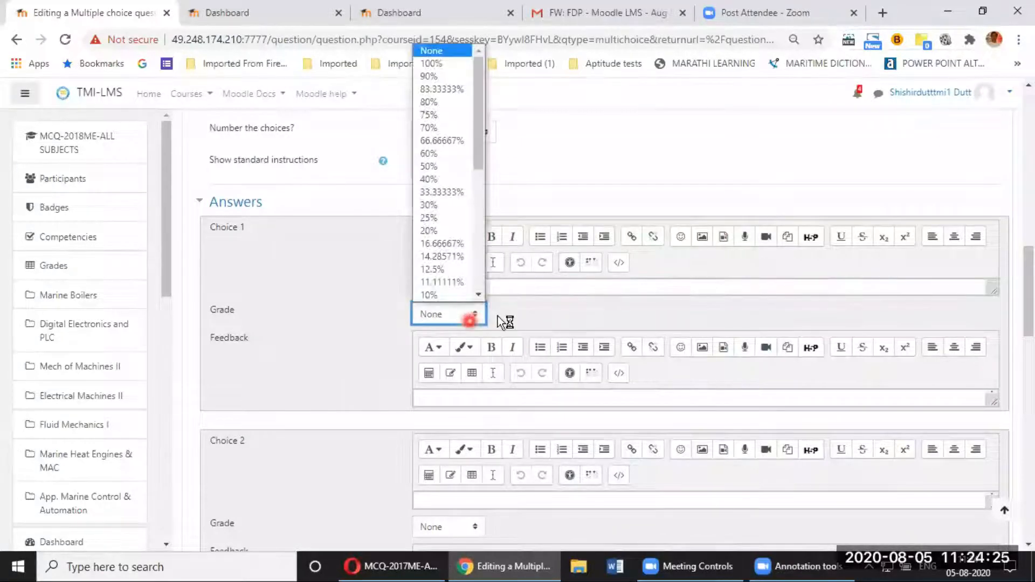
scroll(440, 215, "up", 3)
left_click(469, 465)
left_click(441, 216)
left_click(733, 268)
scroll(723, 277, "down", 2)
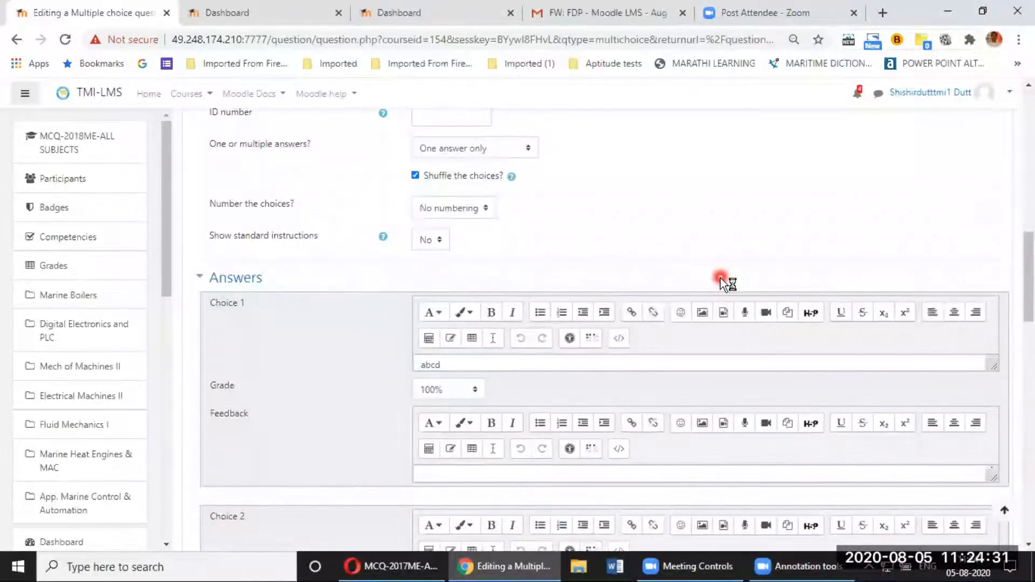
scroll(721, 277, "down", 2)
scroll(673, 301, "down", 2)
scroll(512, 340, "down", 2)
Step: Fill in Choice 2 'xyz' and Choice 3 'rst', then save the question
left_click(458, 351)
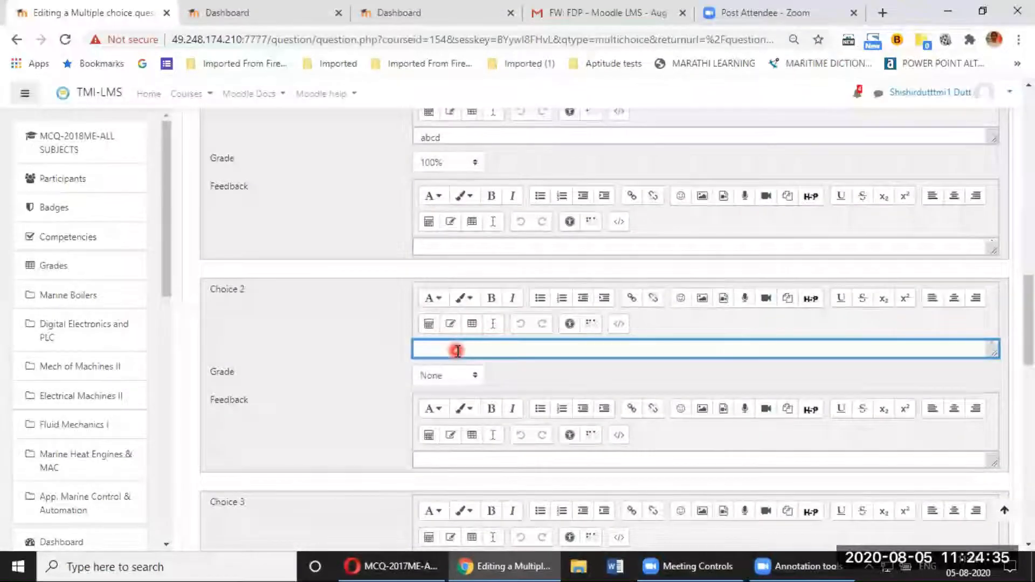
type("xyz")
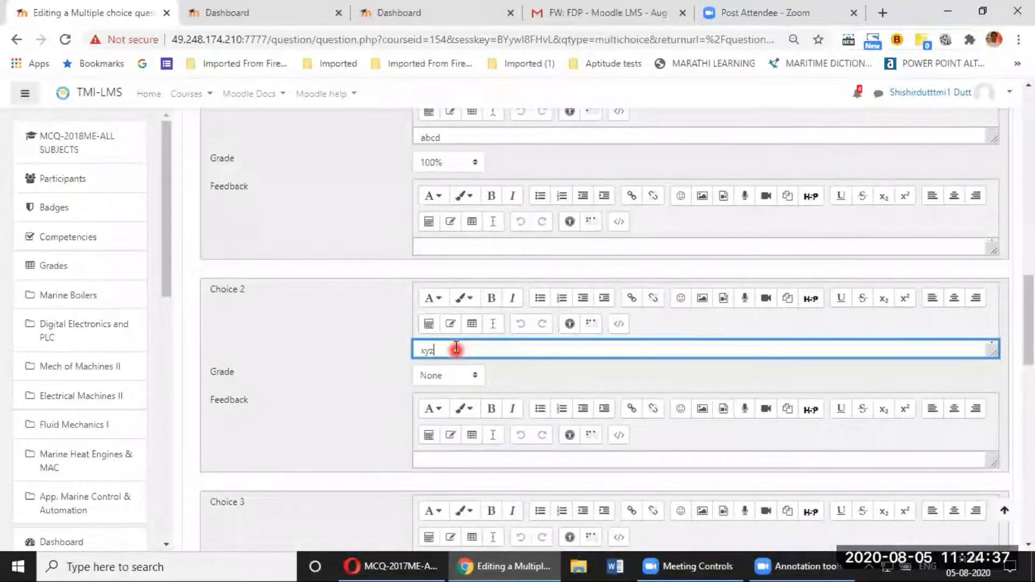
scroll(458, 389, "down", 2)
left_click(364, 362)
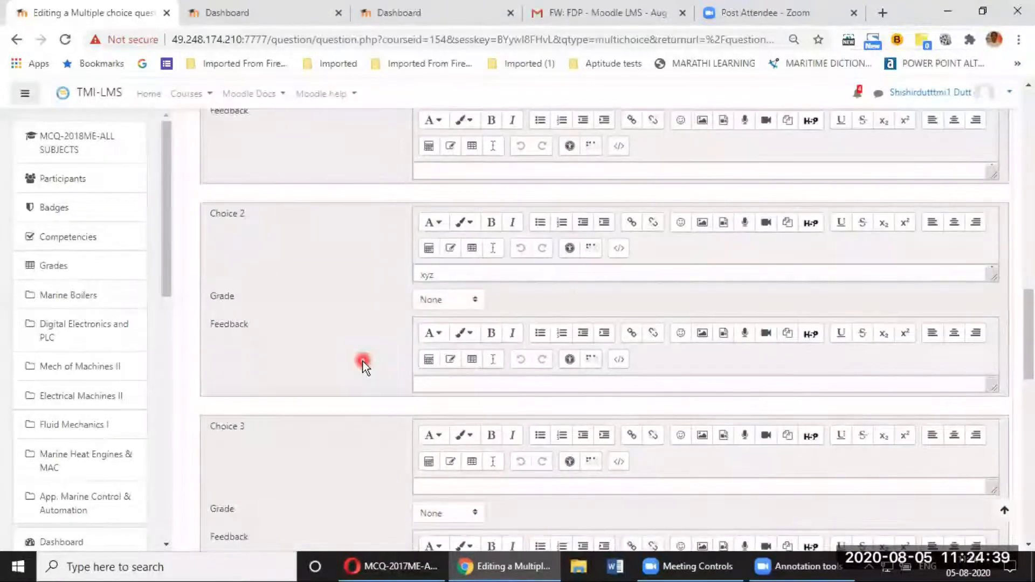
scroll(405, 351, "down", 4)
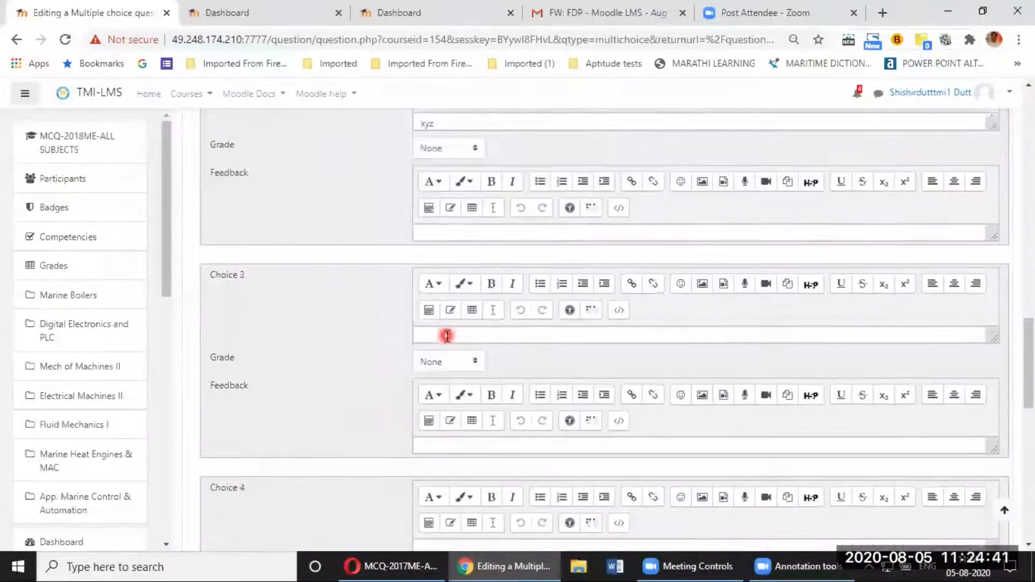
left_click(447, 335)
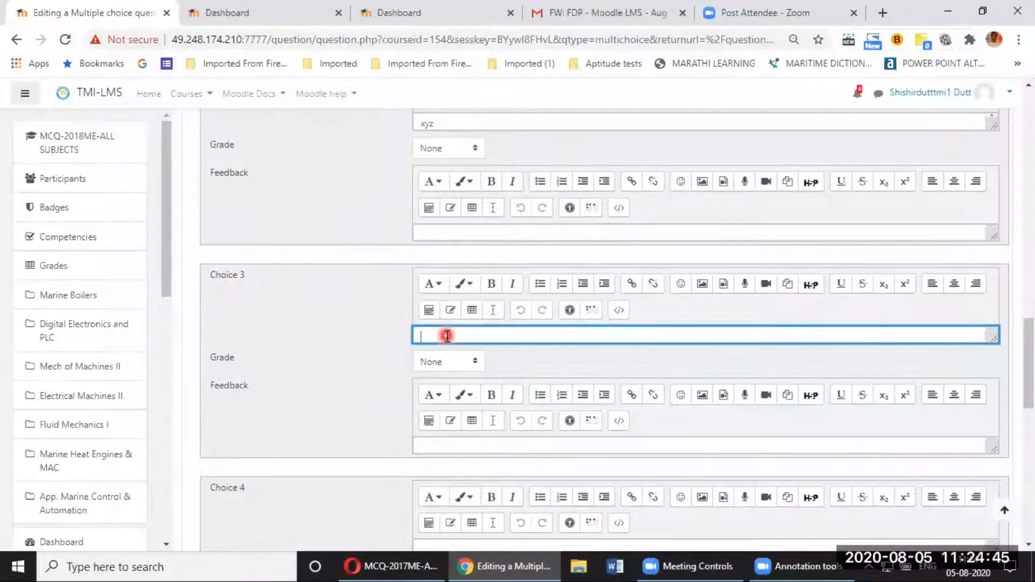
type("rst")
scroll(445, 336, "down", 10)
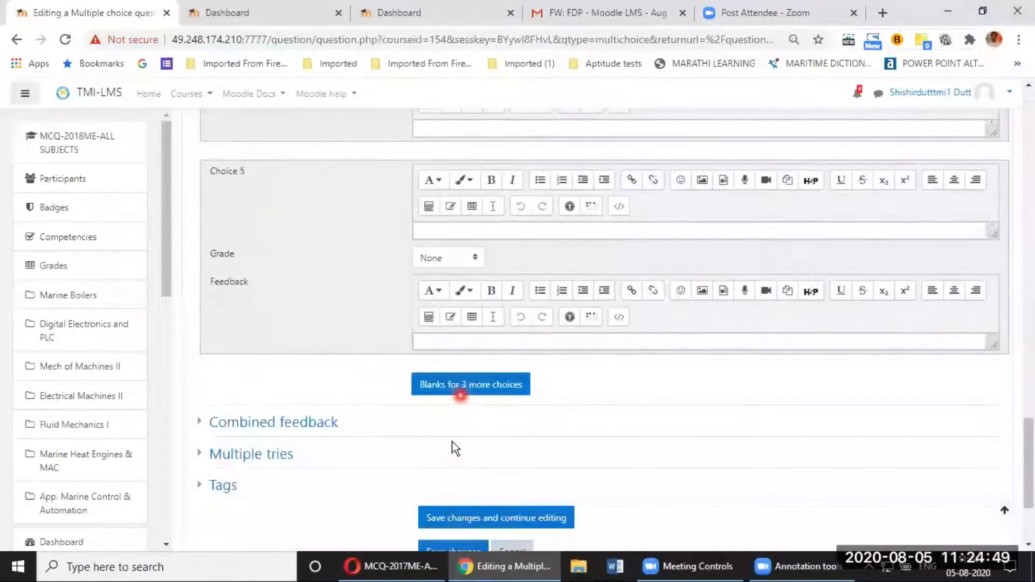
scroll(453, 431, "down", 3)
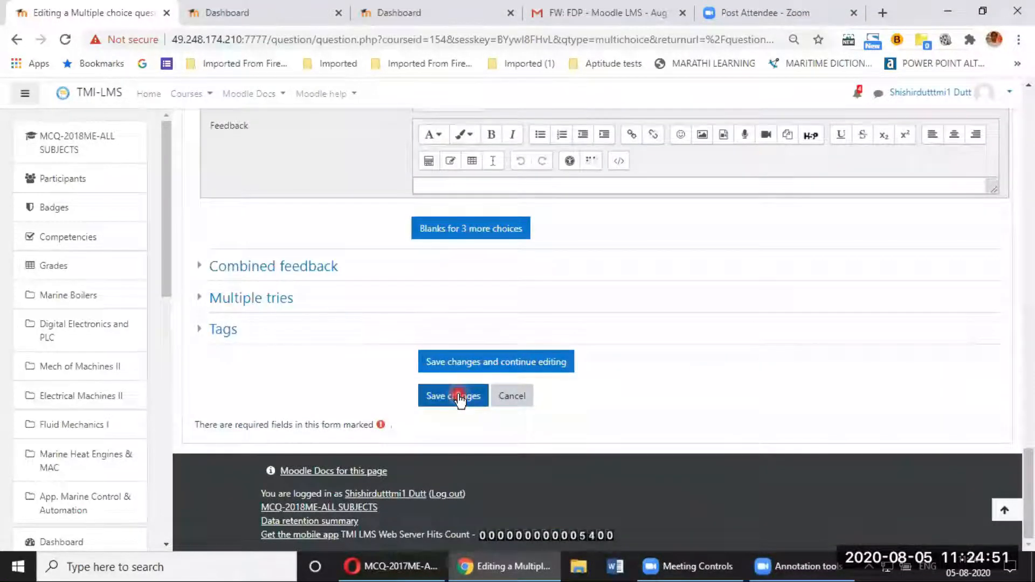
left_click(459, 398)
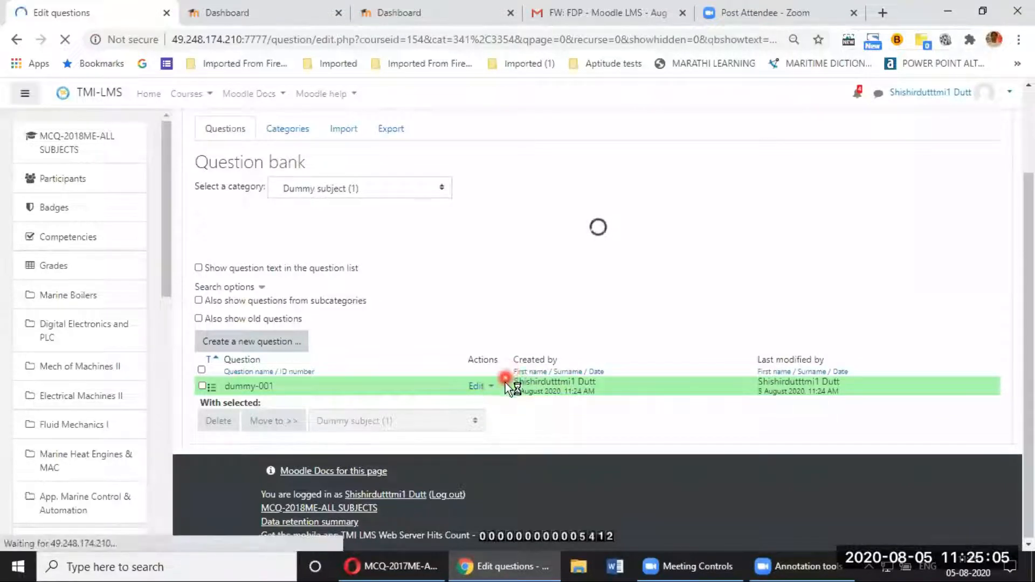
Step: Select dummy-001 in the question list and reopen it for editing
left_click(251, 390)
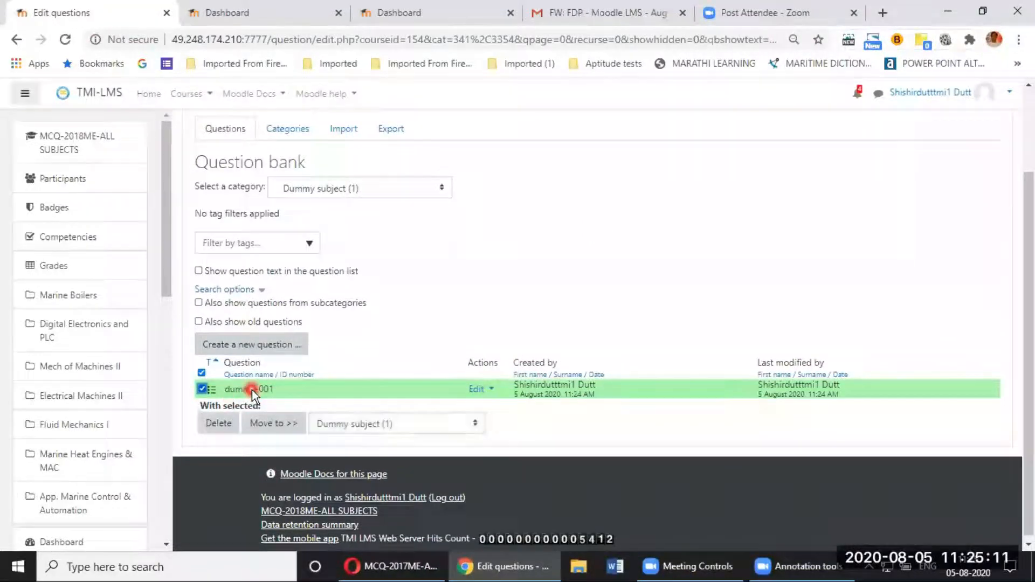
left_click(202, 389)
left_click(203, 388)
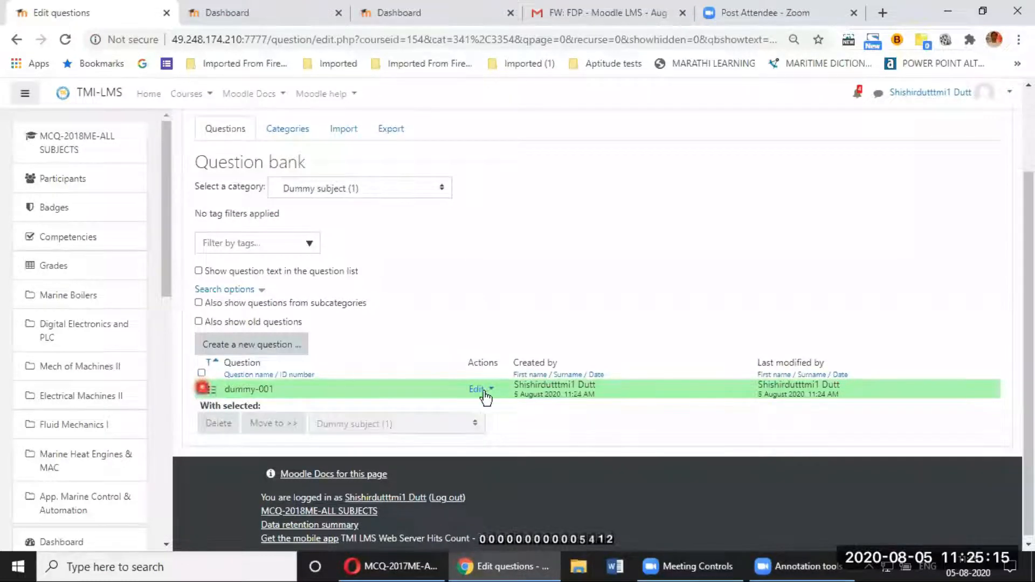
left_click(490, 391)
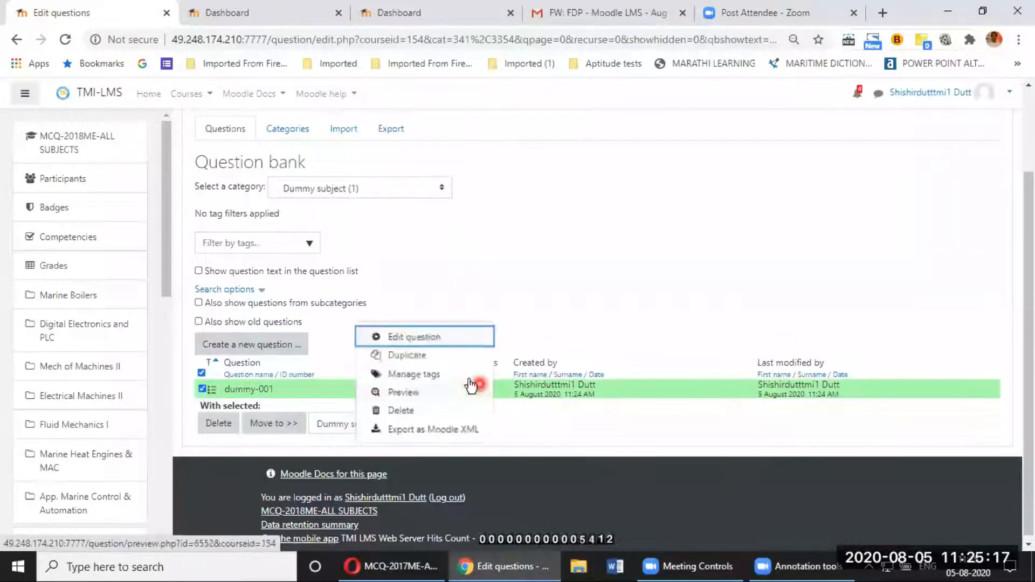
left_click(416, 338)
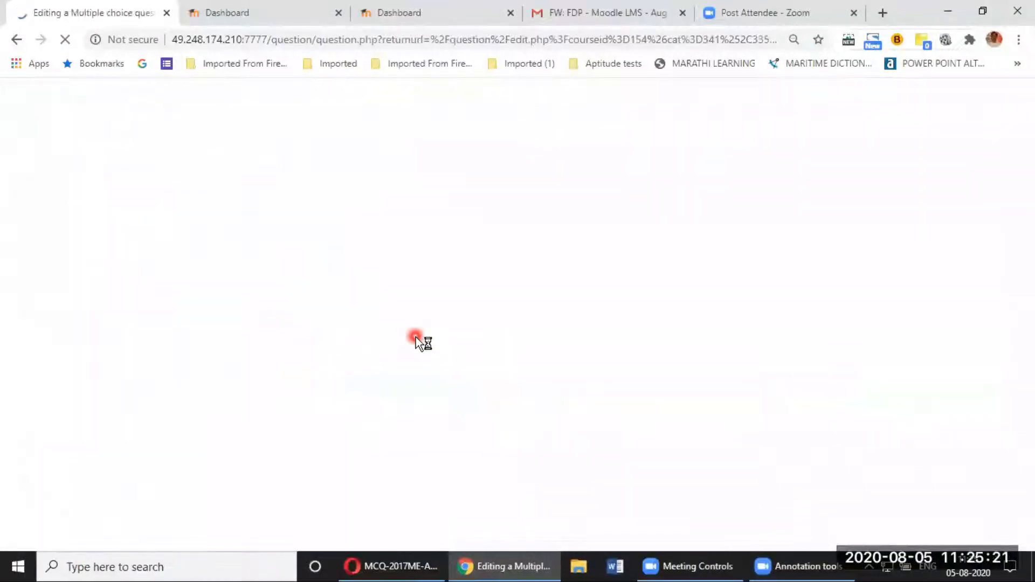
left_click(587, 356)
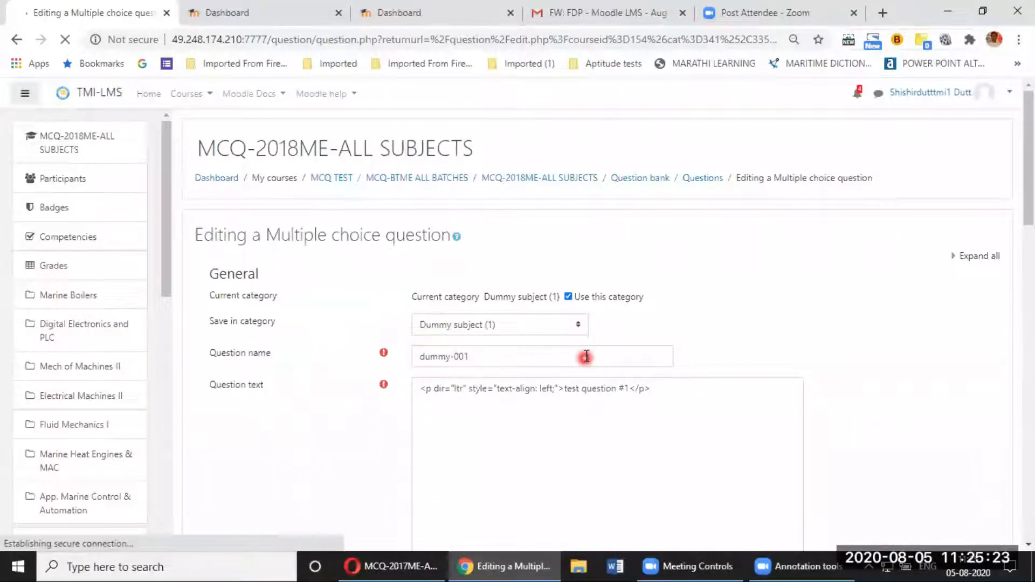
Step: Leave the edit form and return to the top of the question bank list
scroll(587, 370, "down", 2)
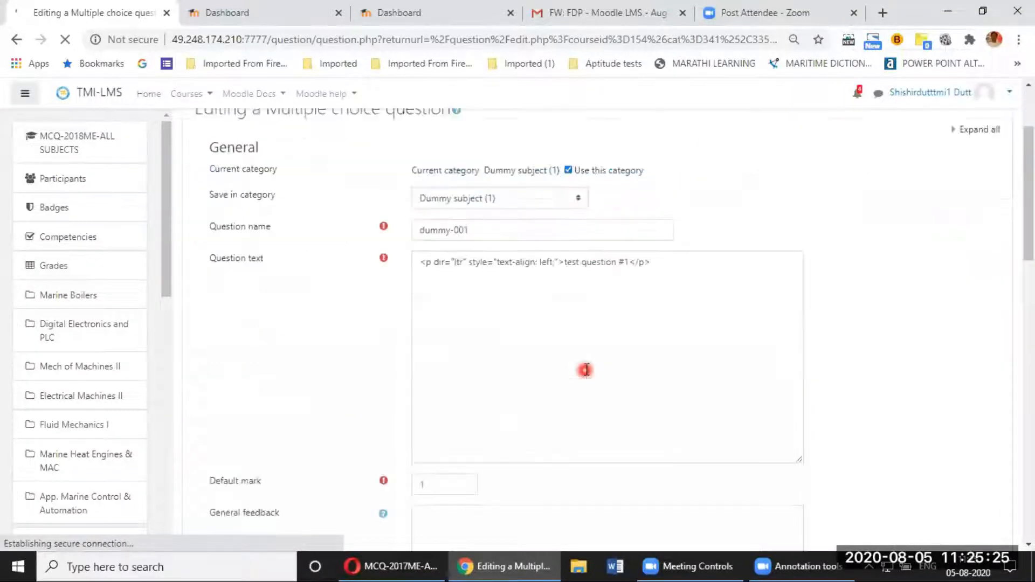
scroll(586, 370, "down", 1)
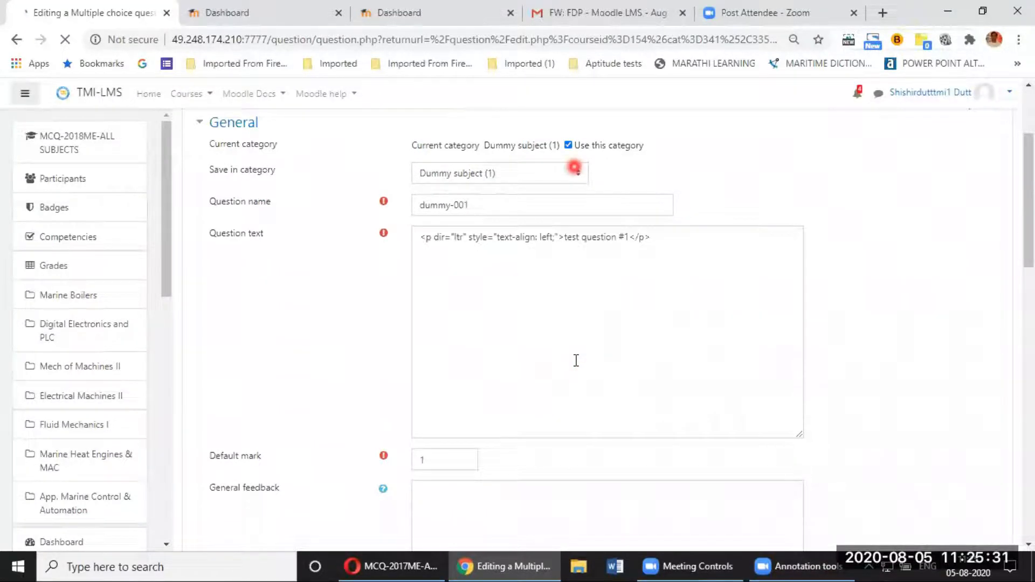
scroll(577, 360, "down", 8)
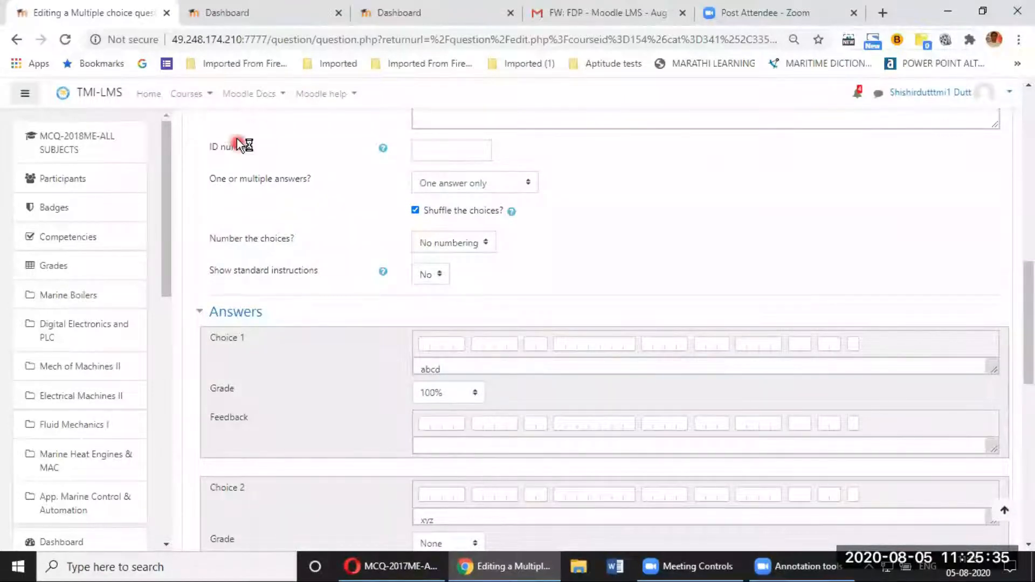
left_click(15, 40)
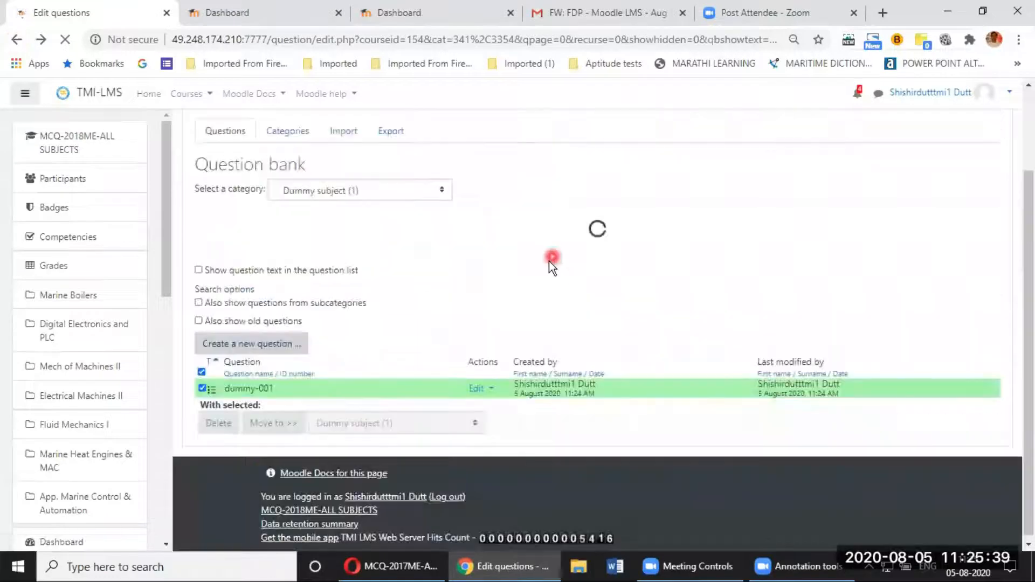
scroll(549, 263, "up", 1)
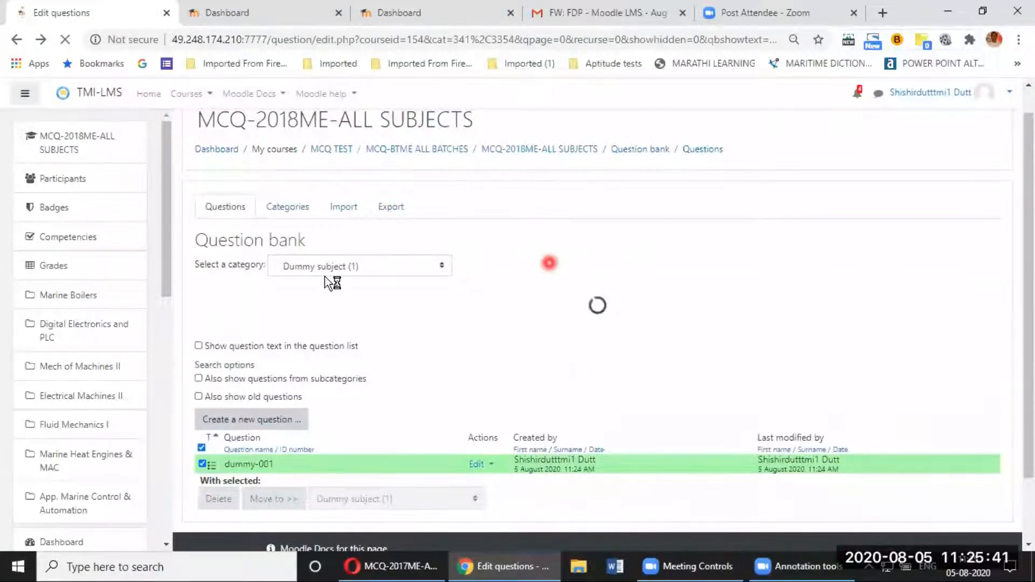
scroll(300, 244, "up", 1)
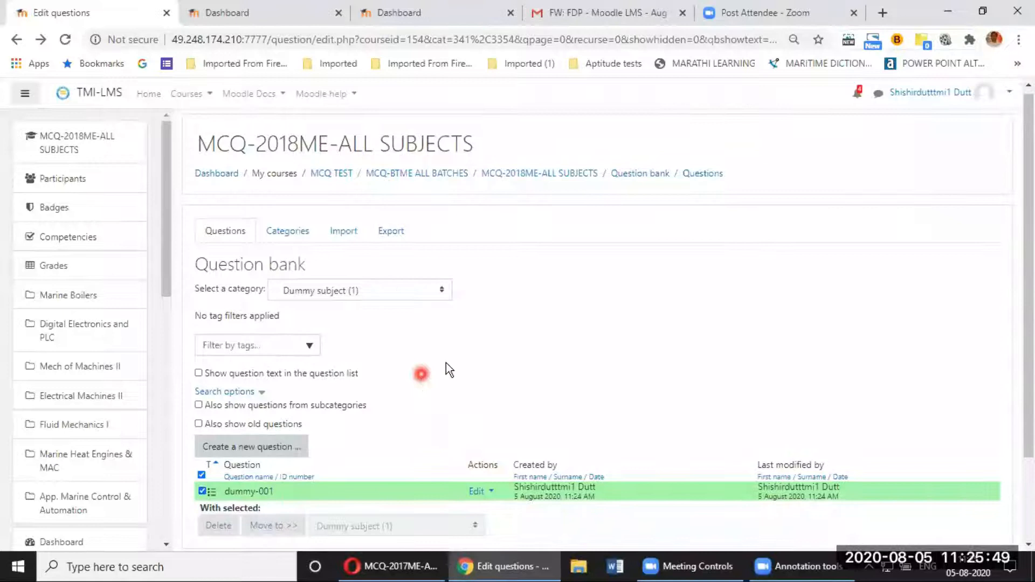
Step: Return to the MCQ-2018ME-ALL SUBJECTS course and add an activity to the Marine Boilers section
left_click(506, 184)
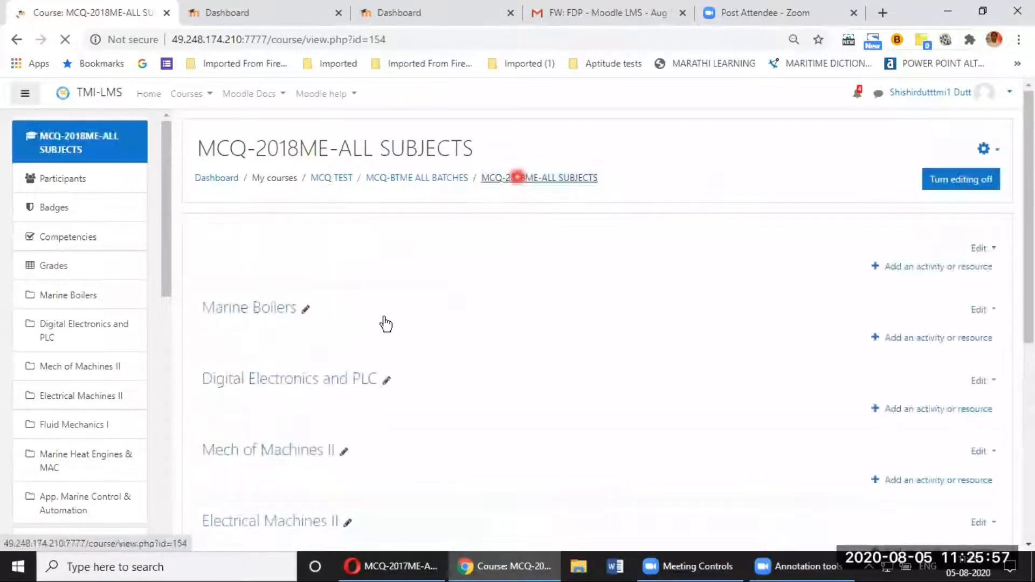
scroll(270, 234, "down", 1)
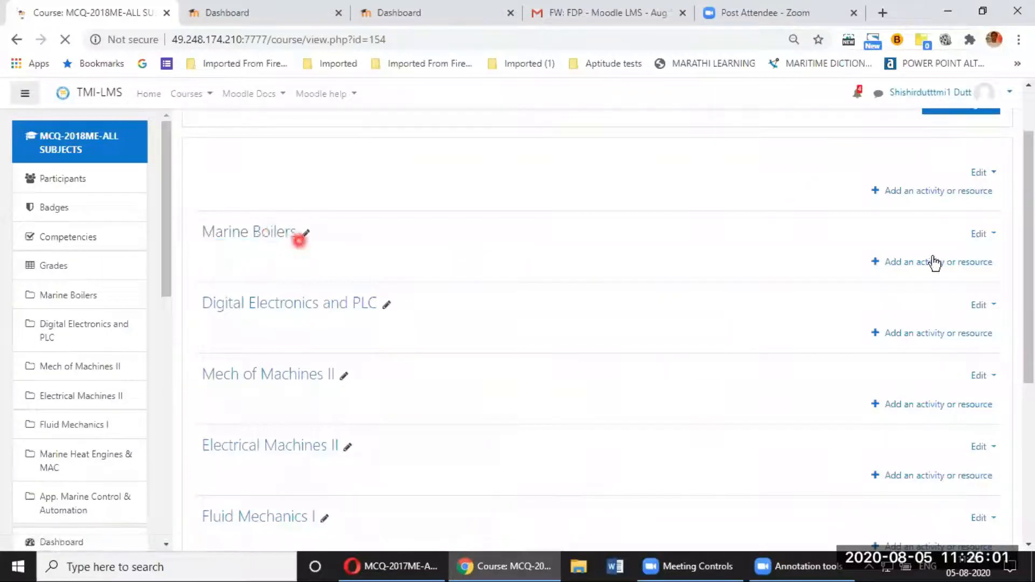
left_click(912, 265)
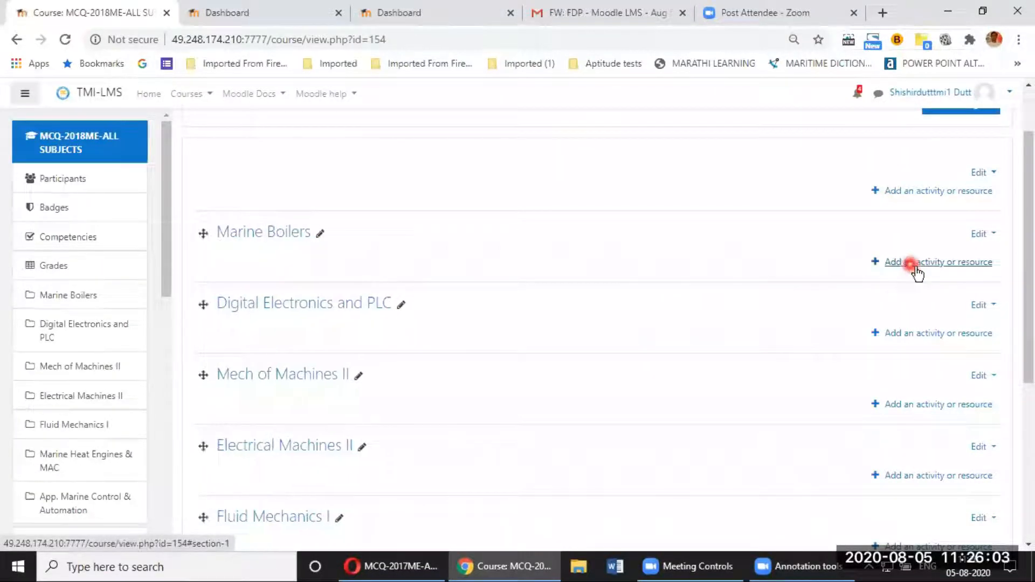
left_click(912, 267)
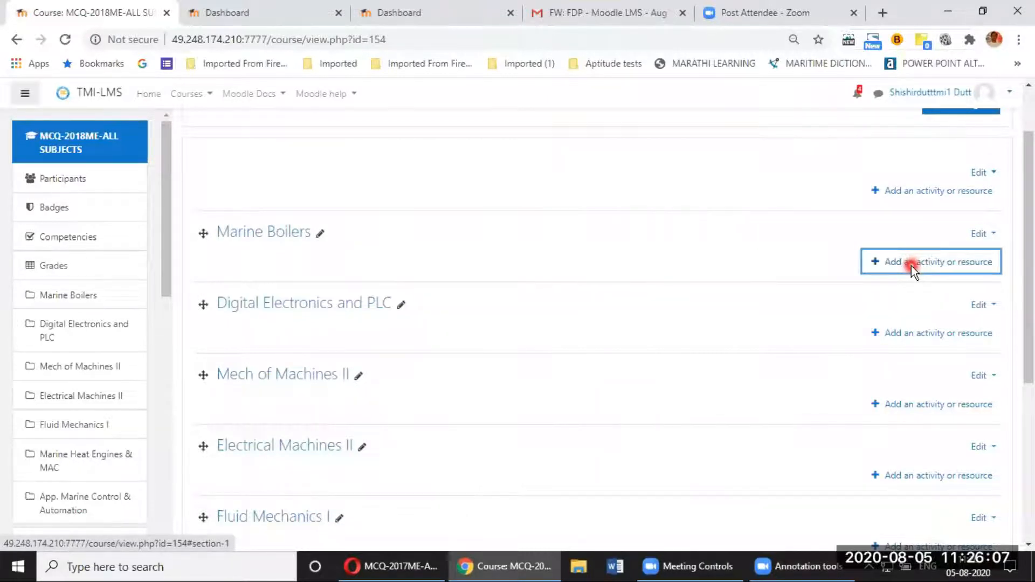
Step: Choose Quiz as the activity and name it 'Marine Boilers-05/08/2020'
left_click(570, 230)
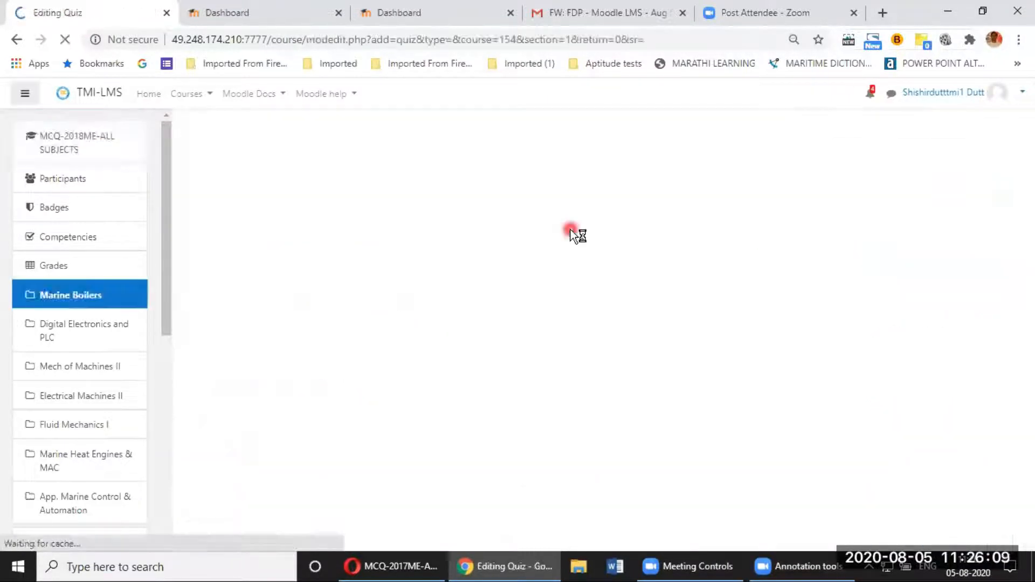
left_click(486, 299)
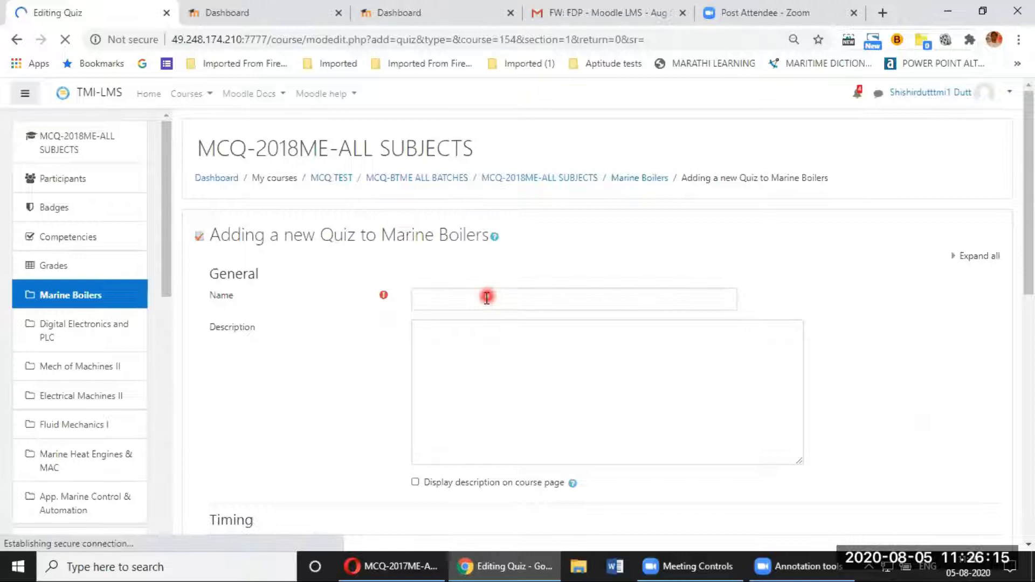
left_click(487, 298)
type("Marine Boilers")
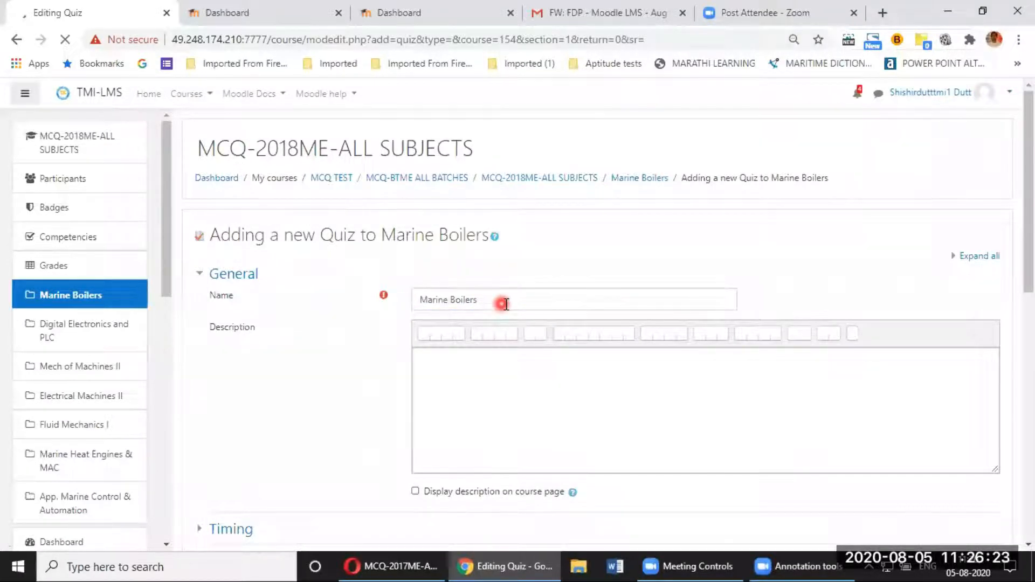
left_click(507, 302)
type("-05/")
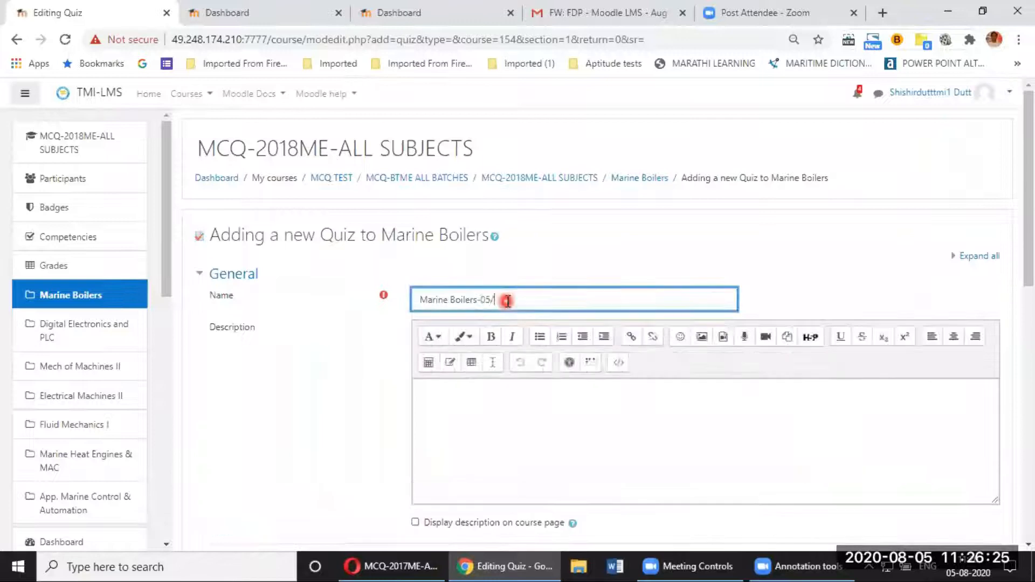
type("08/2020")
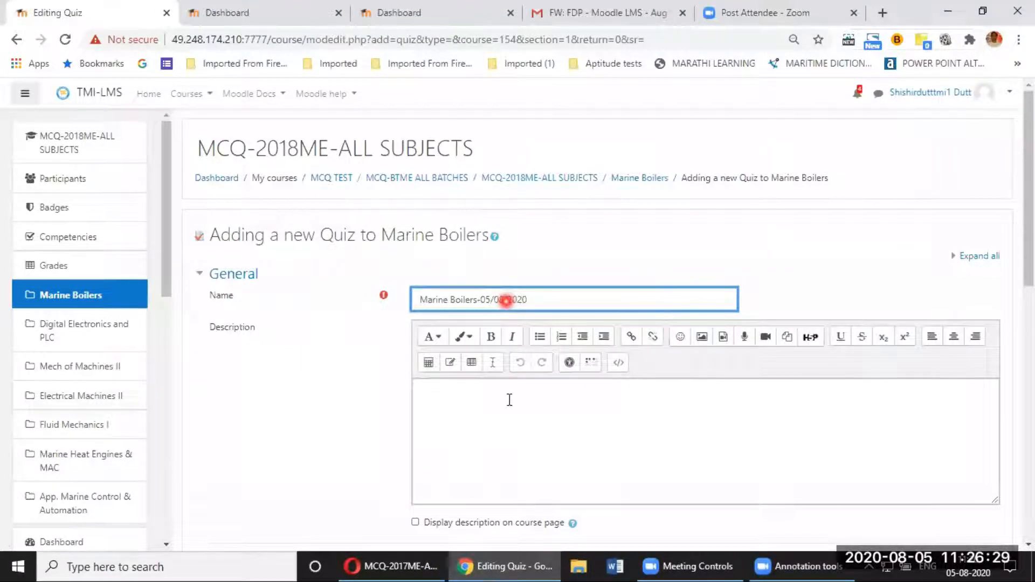
Step: Under Timing, enable both the quiz open and close dates
scroll(238, 269, "down", 5)
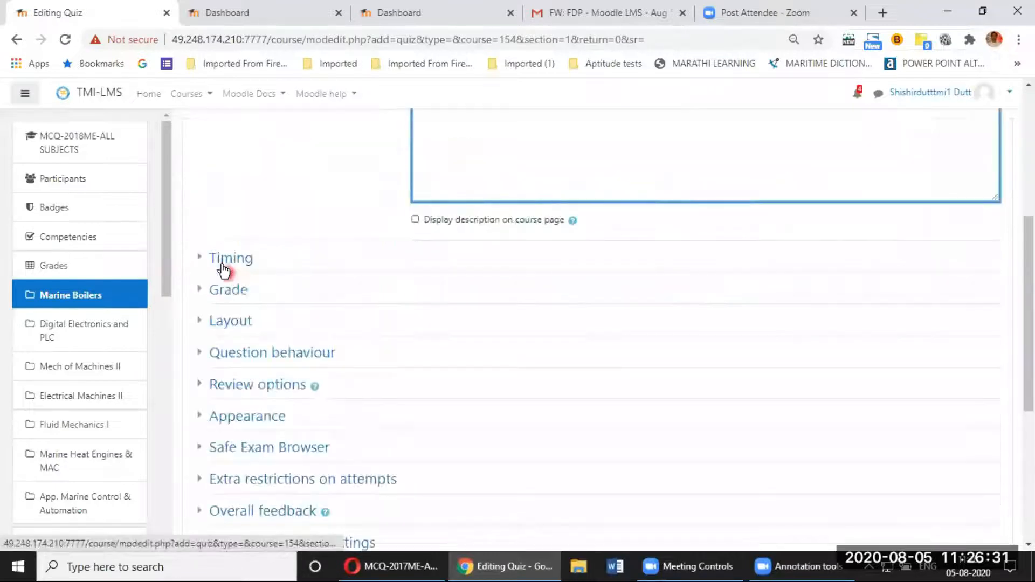
left_click(224, 270)
left_click(683, 285)
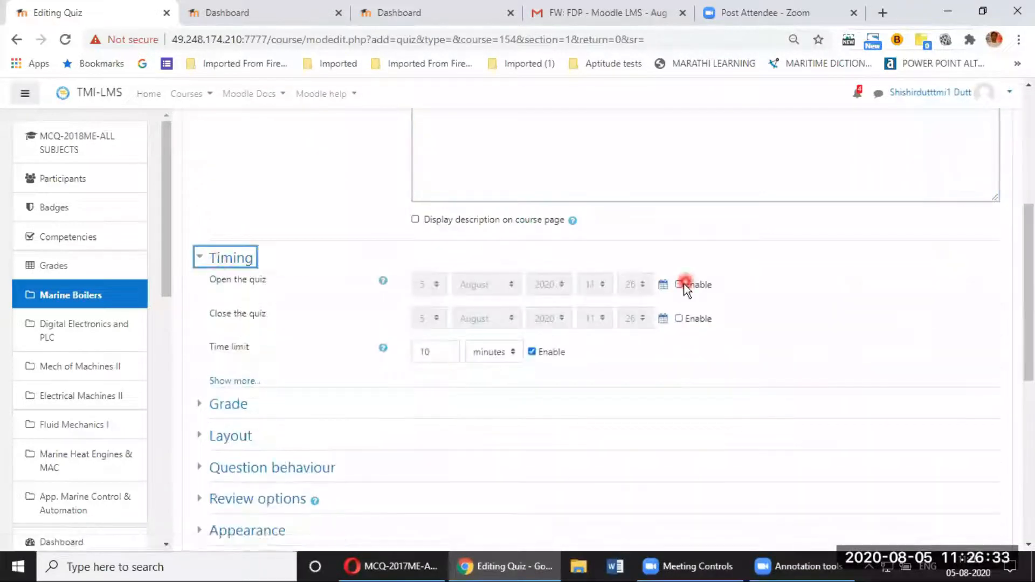
left_click(679, 319)
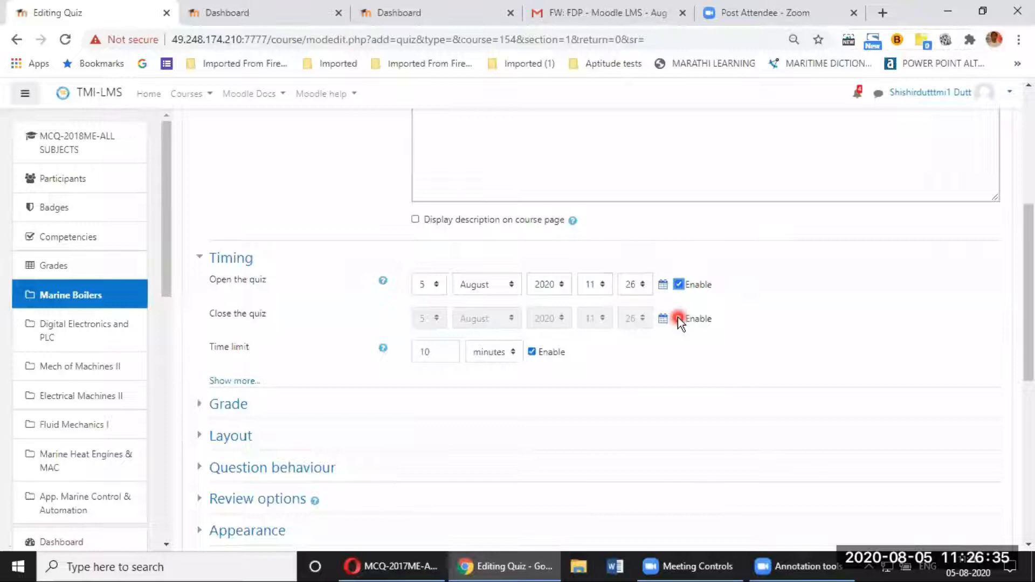
left_click(679, 319)
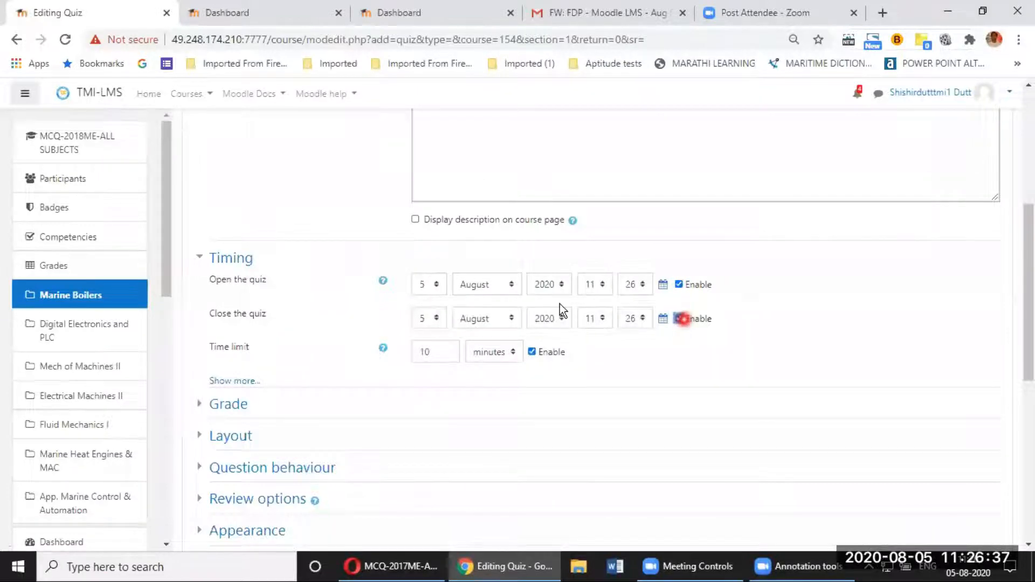
Step: Set the quiz opening hour to 10 on 5 August 2020 and adjust the opening minutes
left_click(595, 294)
left_click(598, 290)
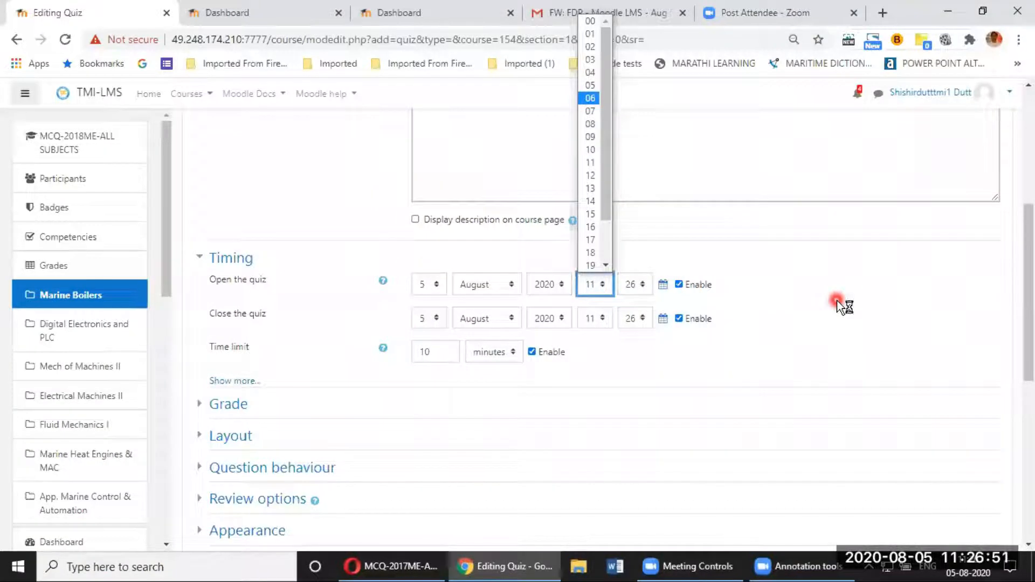
left_click(606, 292)
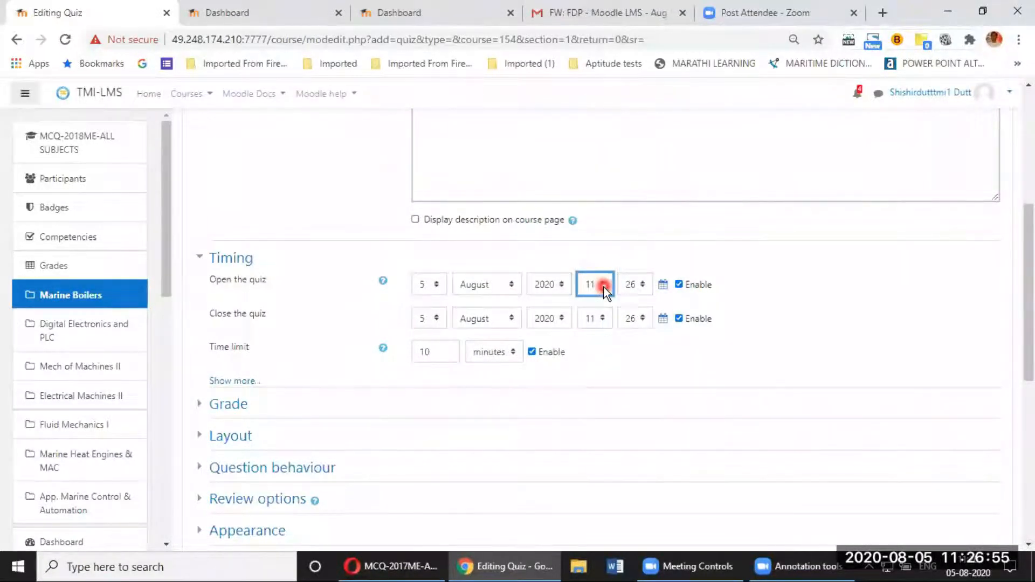
left_click(605, 292)
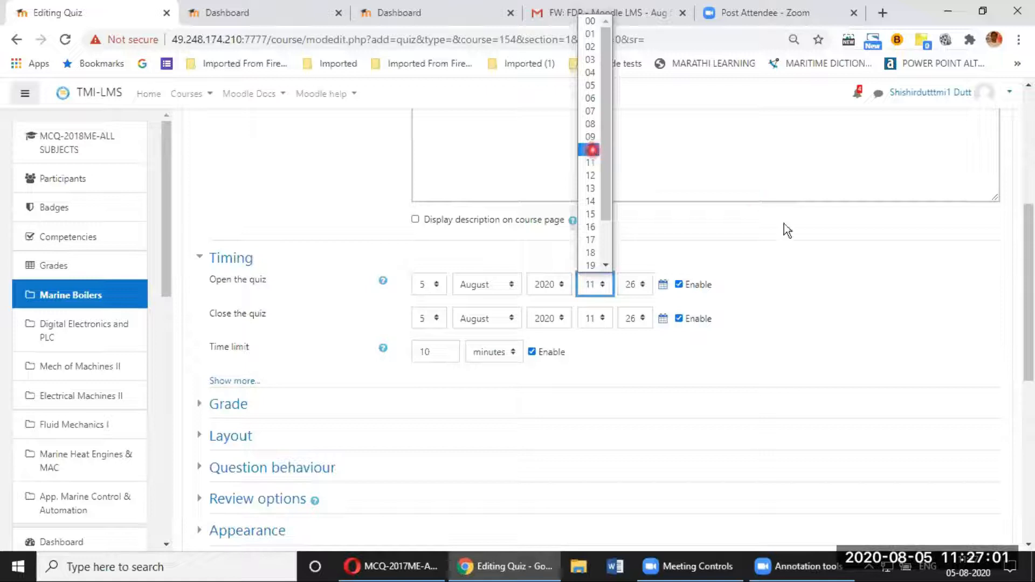
left_click(814, 286)
left_click(639, 290)
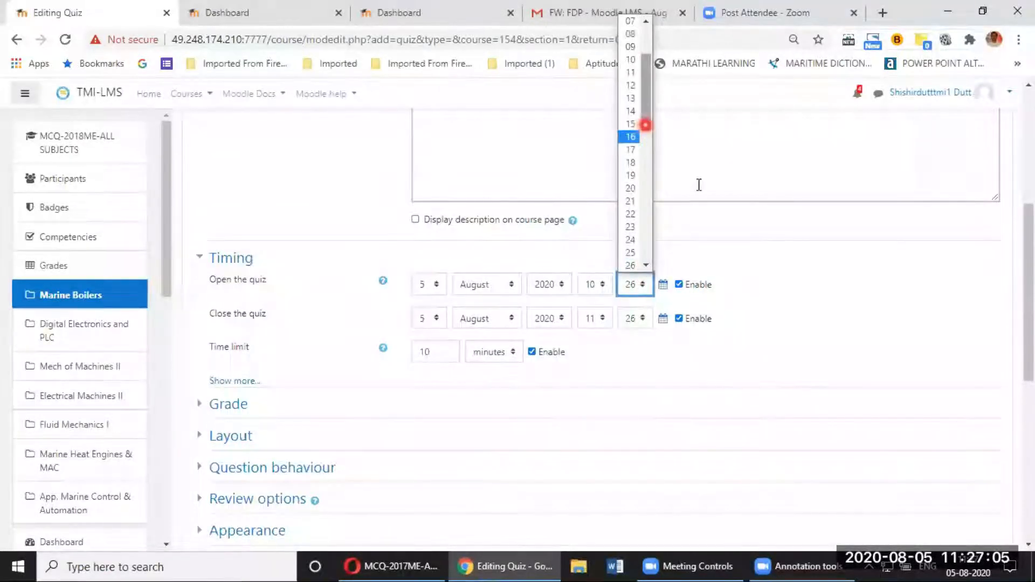
scroll(734, 264, "up", 3)
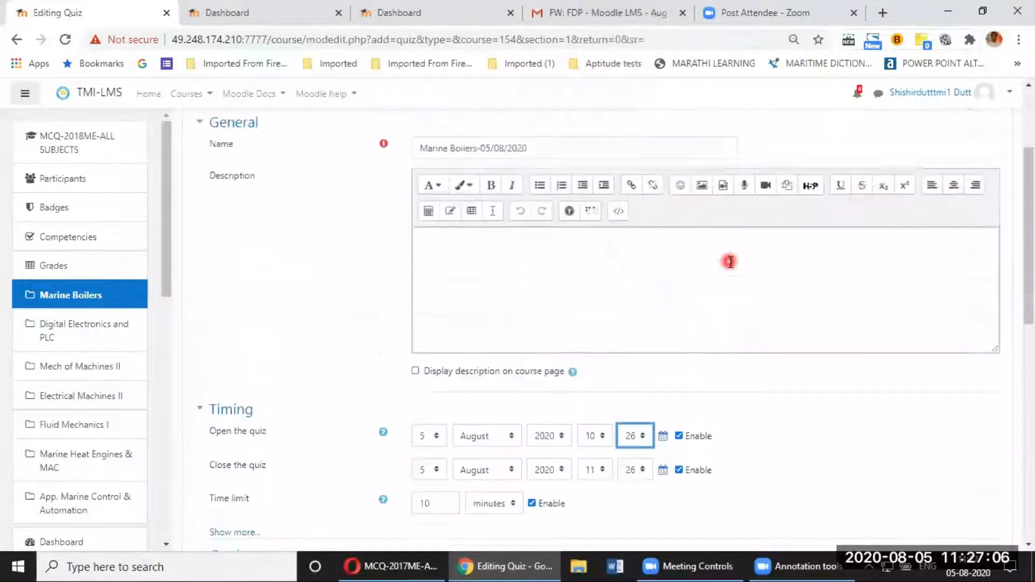
left_click(641, 437)
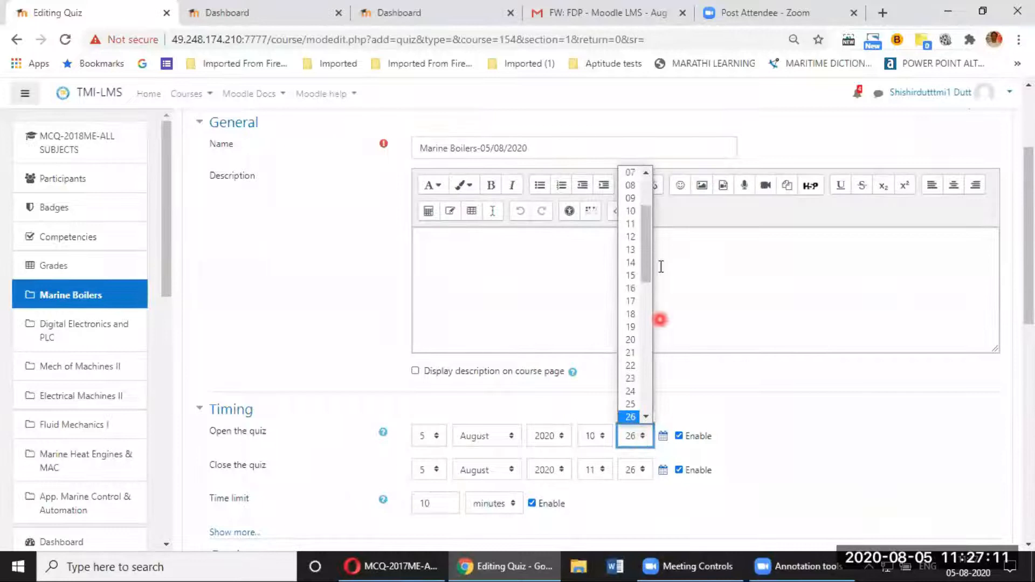
left_click_drag(651, 260, 642, 204)
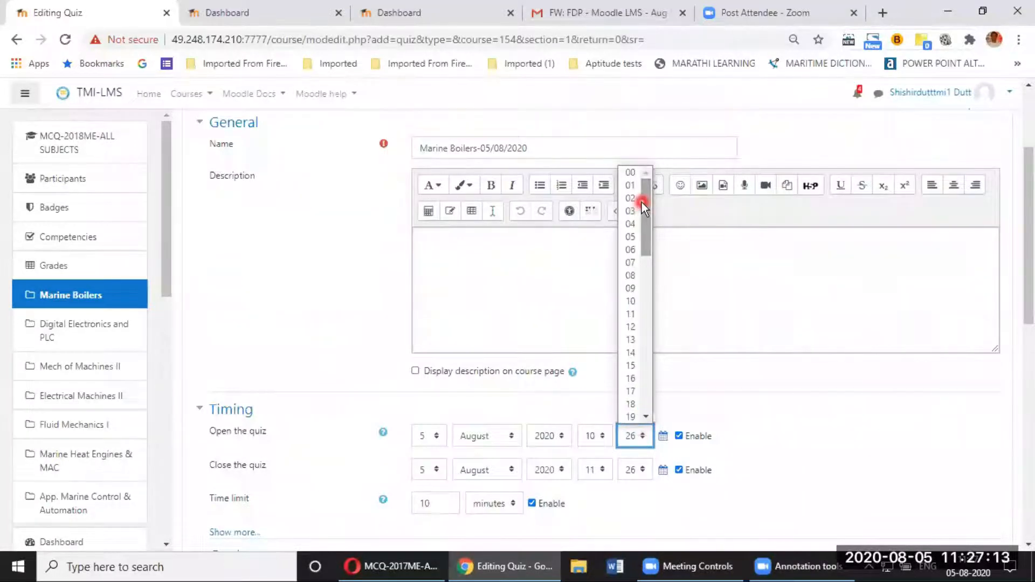
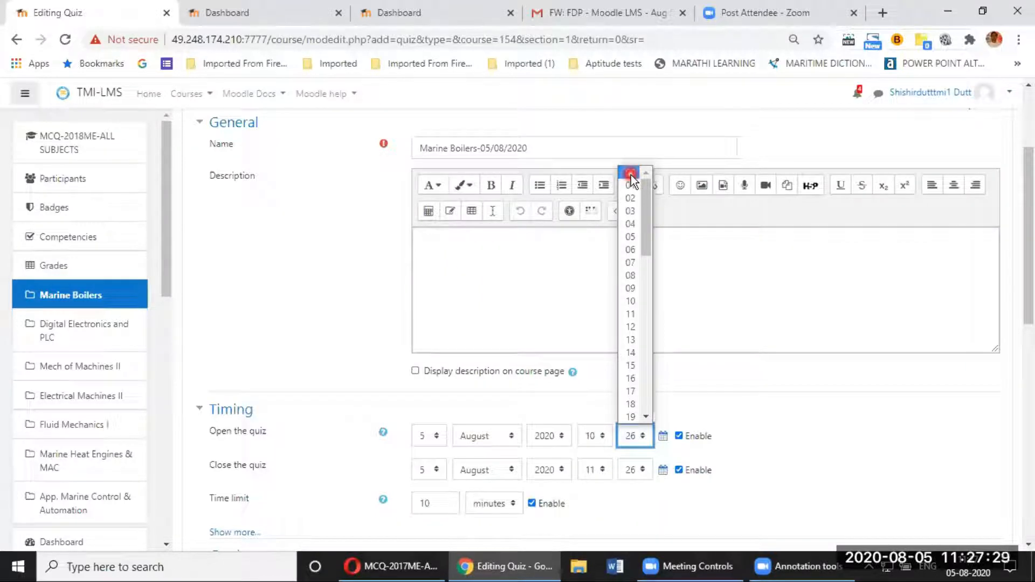
Step: Set the opening minute to 00 and the closing time to 17:00 on 5 August 2020
left_click(631, 176)
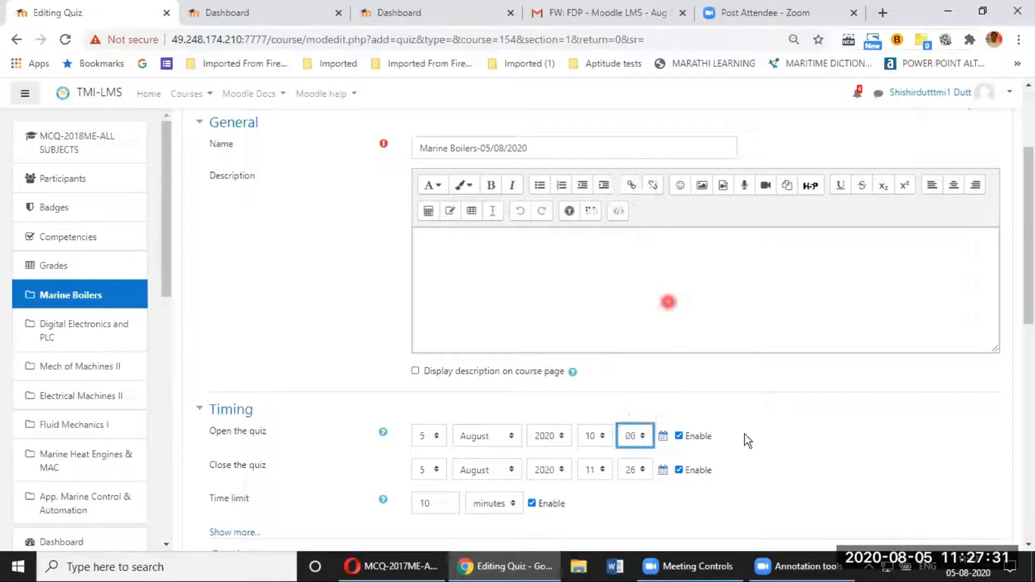
scroll(572, 478, "down", 3)
left_click(601, 323)
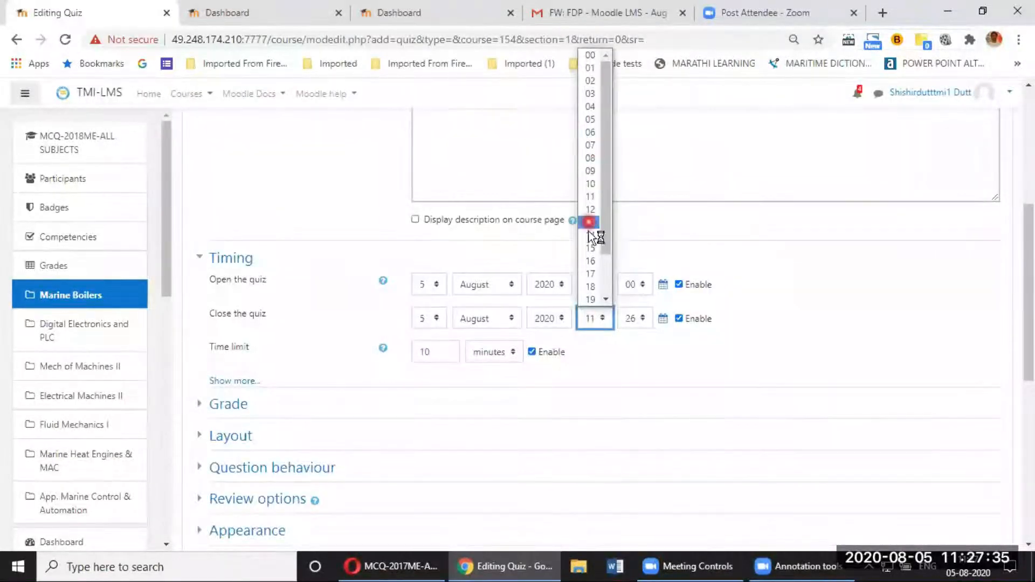
left_click(590, 273)
left_click(635, 318)
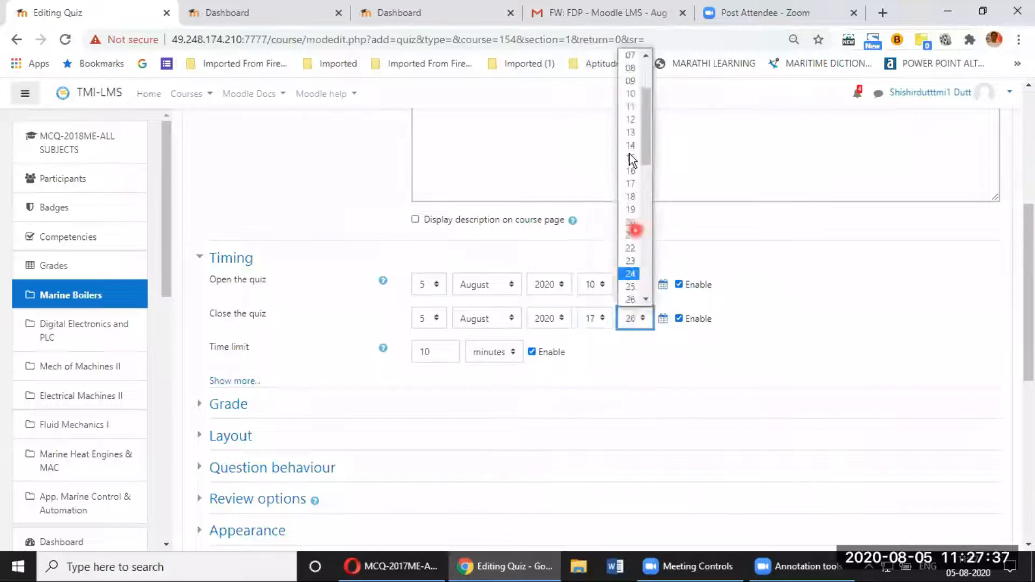
scroll(640, 160, "up", 3)
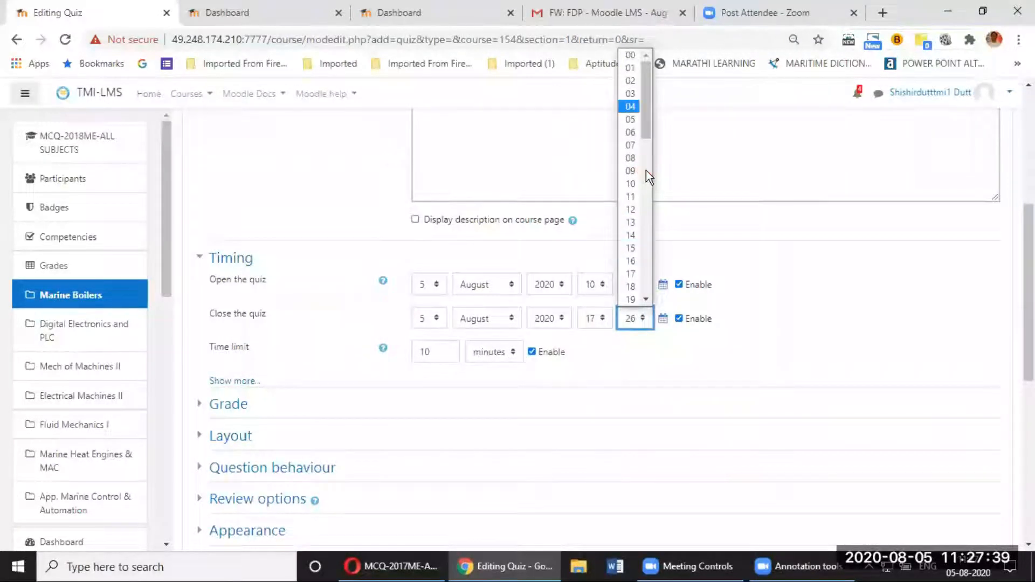
left_click(633, 56)
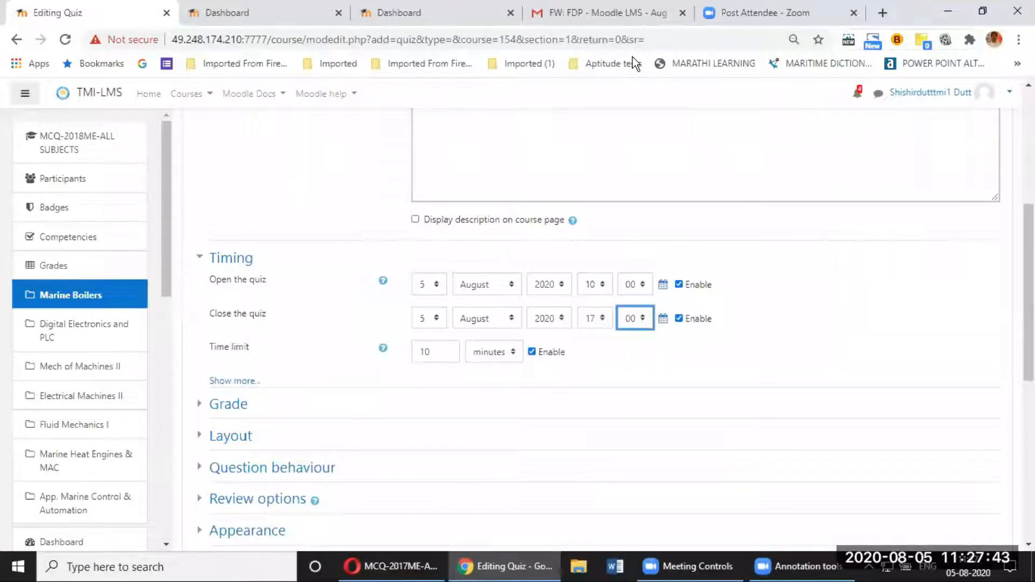
Step: Move down the quiz settings form toward the Activity completion section
left_click(426, 351)
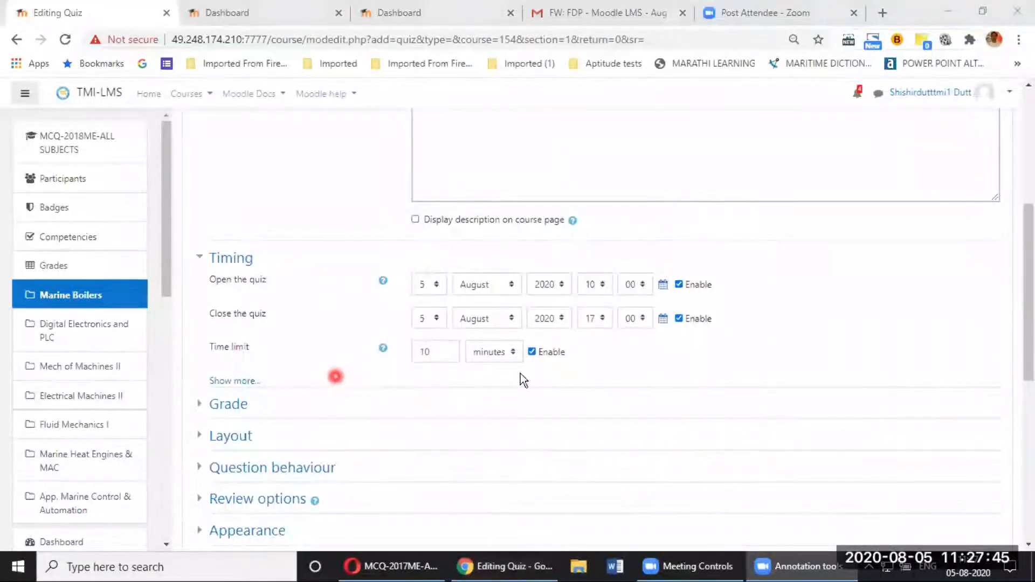
left_click(779, 346)
scroll(777, 351, "down", 3)
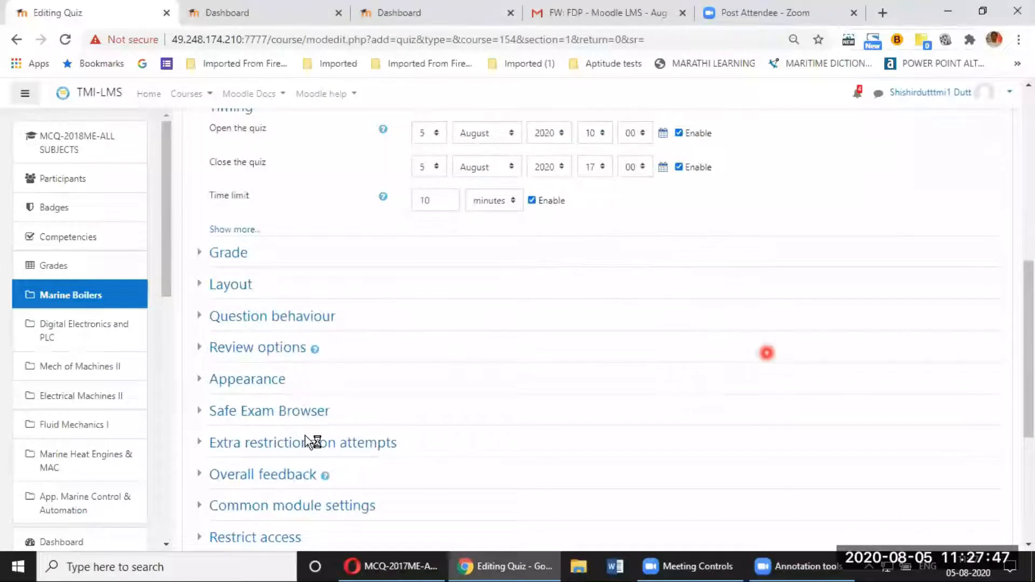
scroll(305, 443, "down", 3)
Step: Set completion to 'when conditions are met', requiring a grade instead of a view, and save
left_click(278, 418)
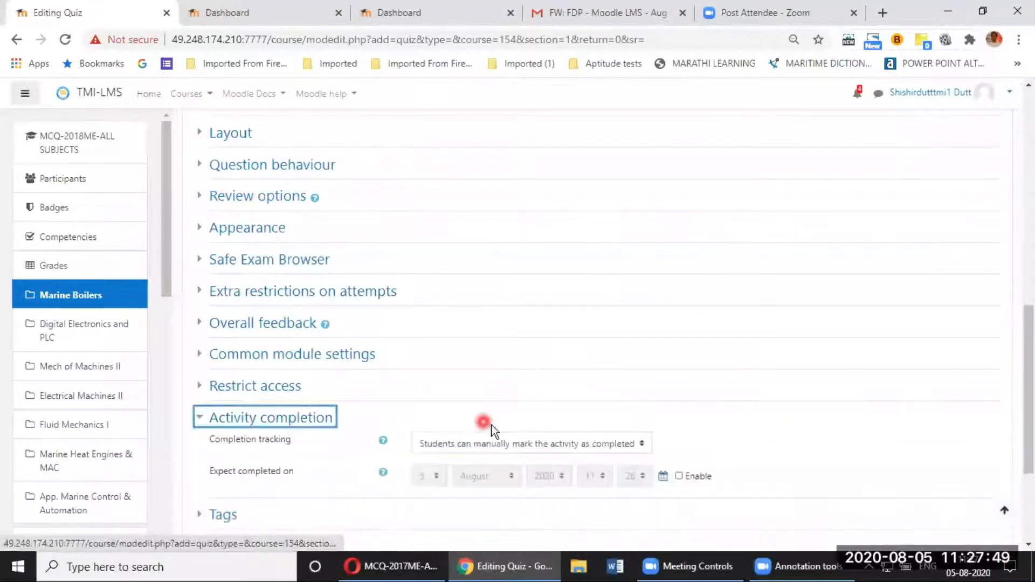
scroll(517, 287, "down", 3)
left_click(516, 287)
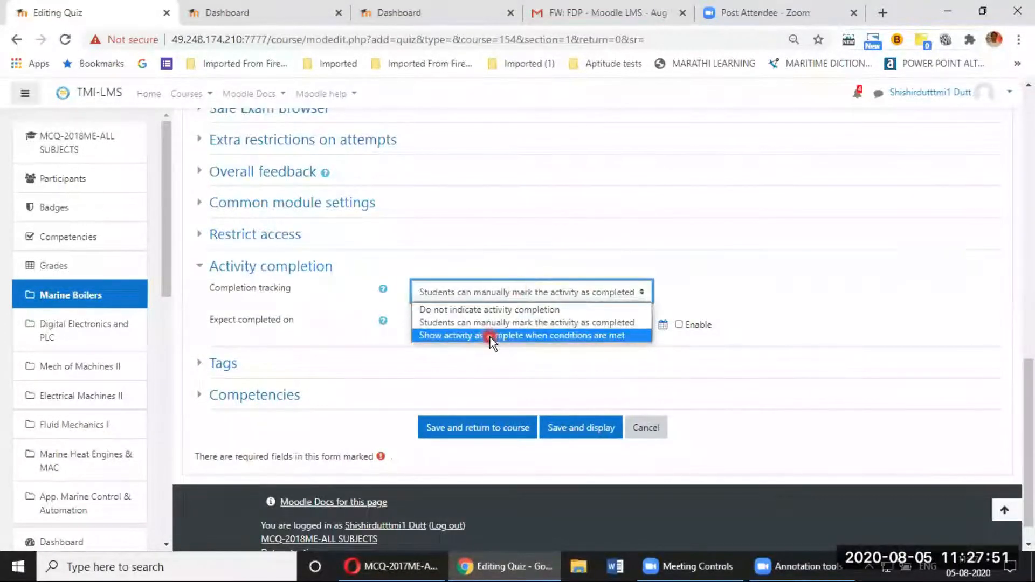
left_click(490, 337)
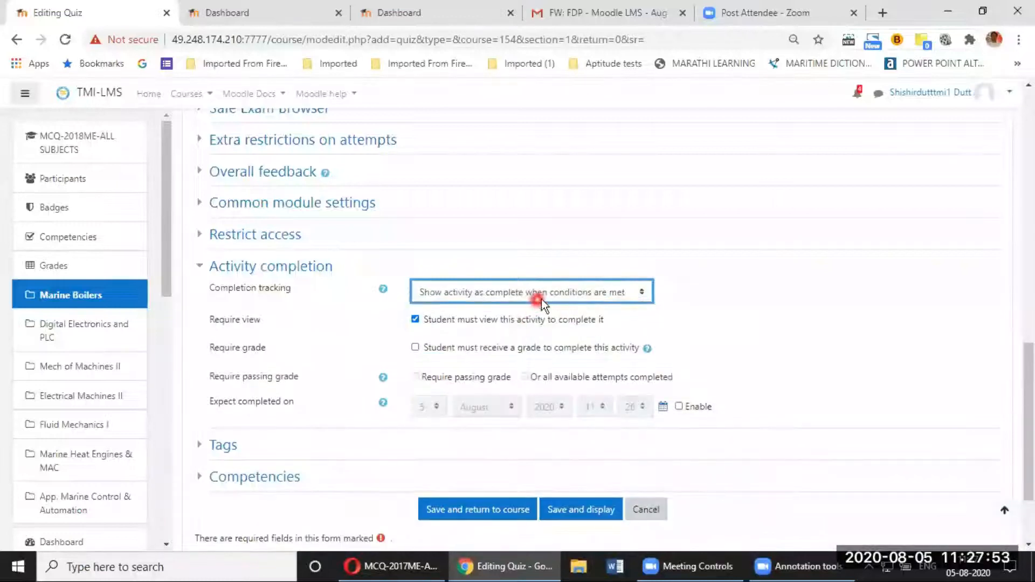
left_click(417, 321)
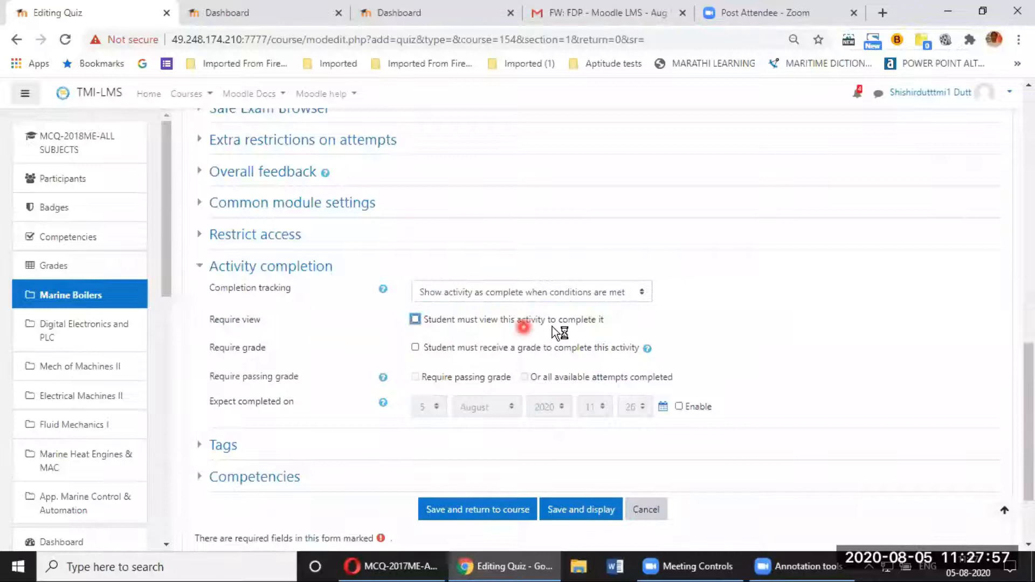
left_click(416, 349)
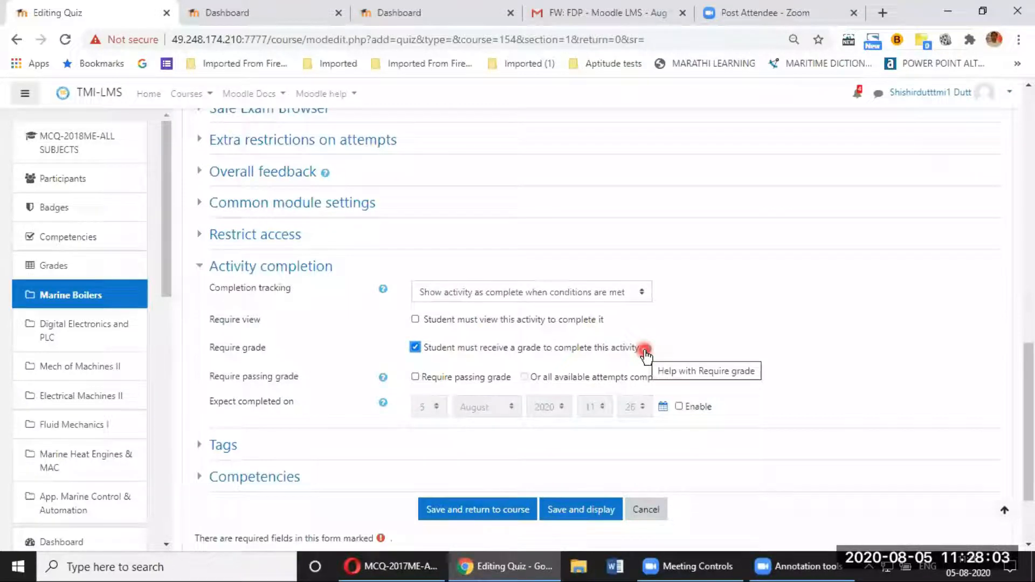
scroll(643, 353, "down", 2)
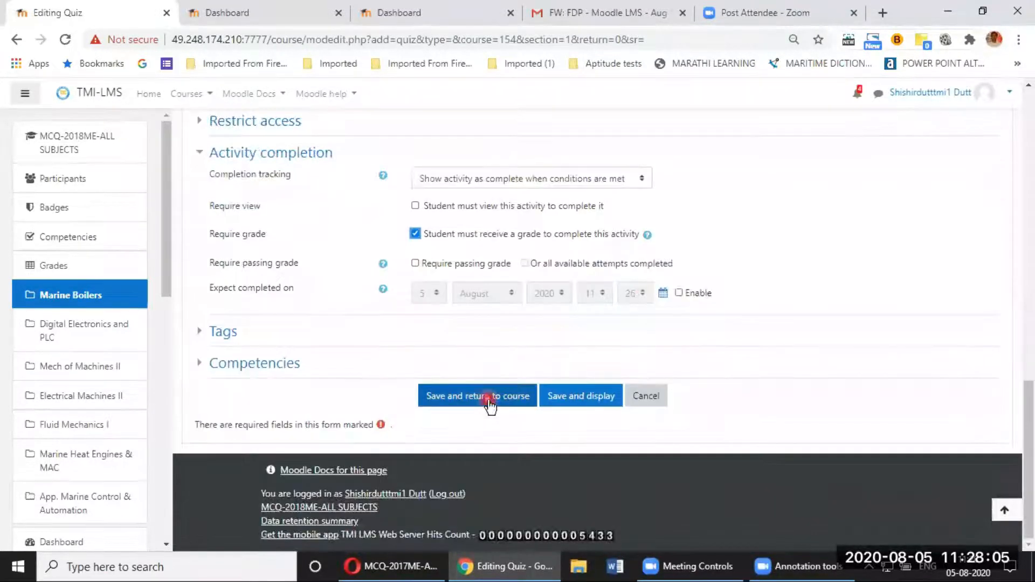
left_click(507, 396)
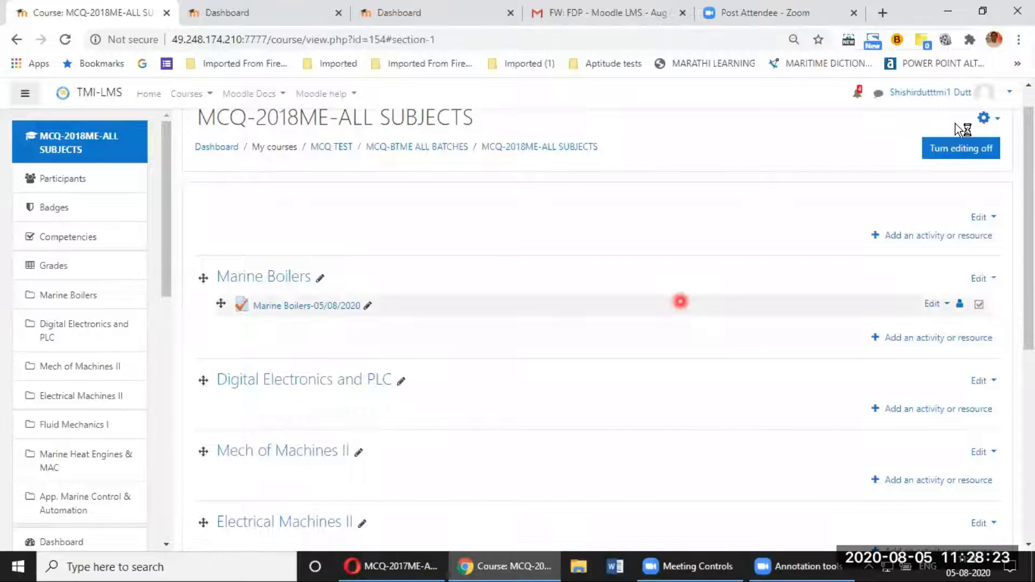
Step: Choose Edit settings from the Marine Boilers-05/08/2020 quiz's Edit menu
left_click(948, 305)
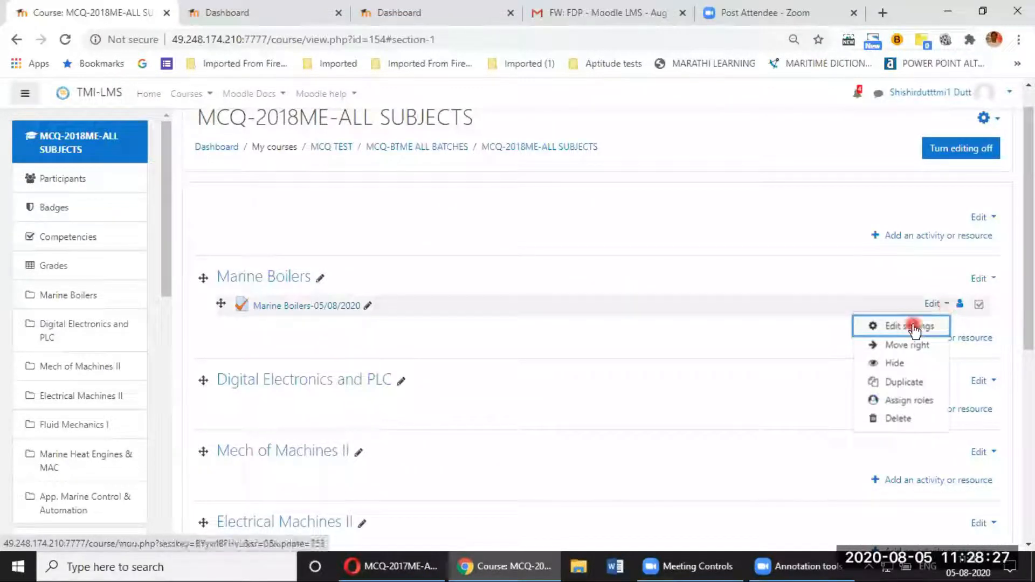
left_click(914, 326)
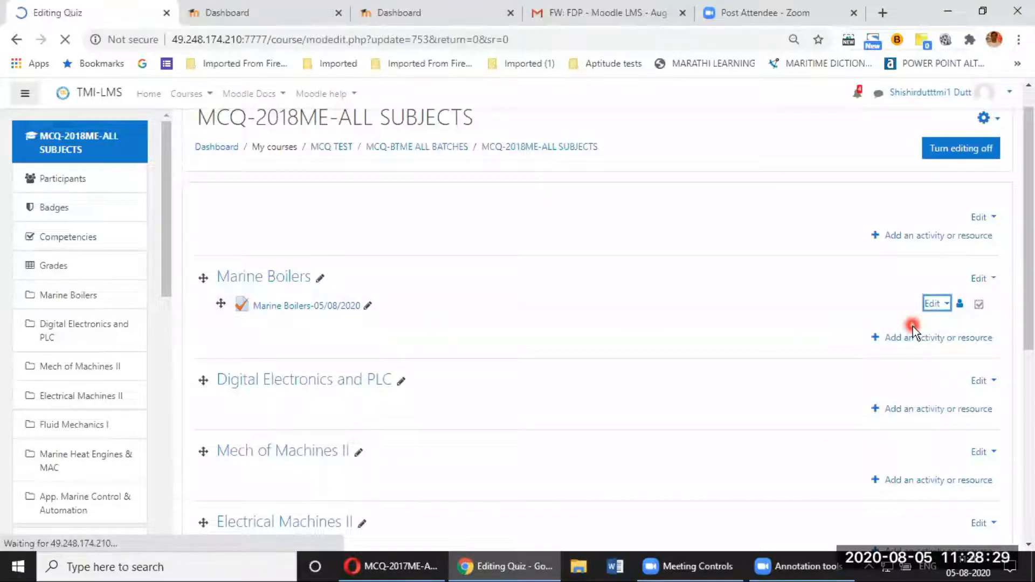
Step: Set the quiz's grade to pass to 5
scroll(503, 390, "down", 1)
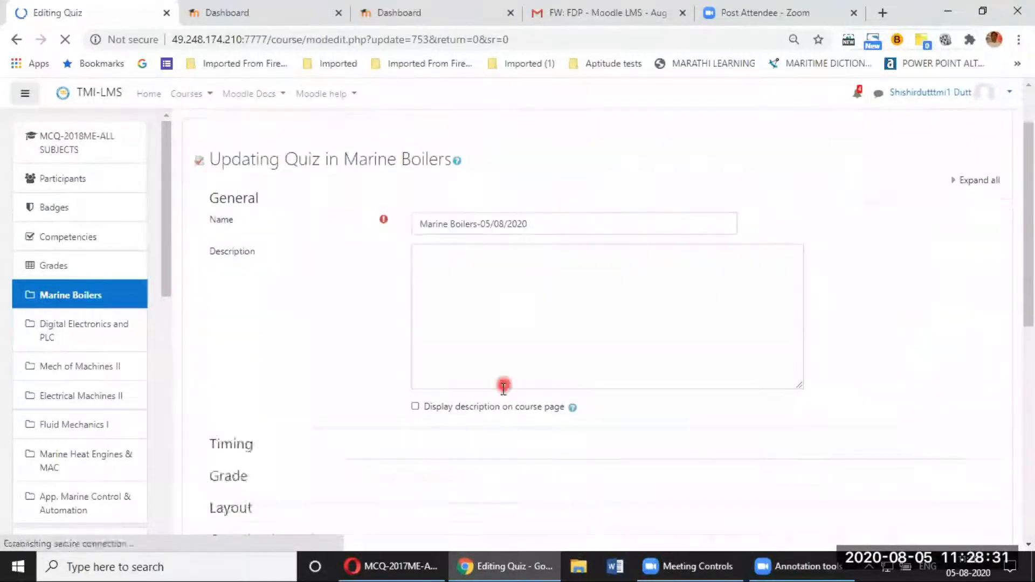
scroll(321, 318, "down", 2)
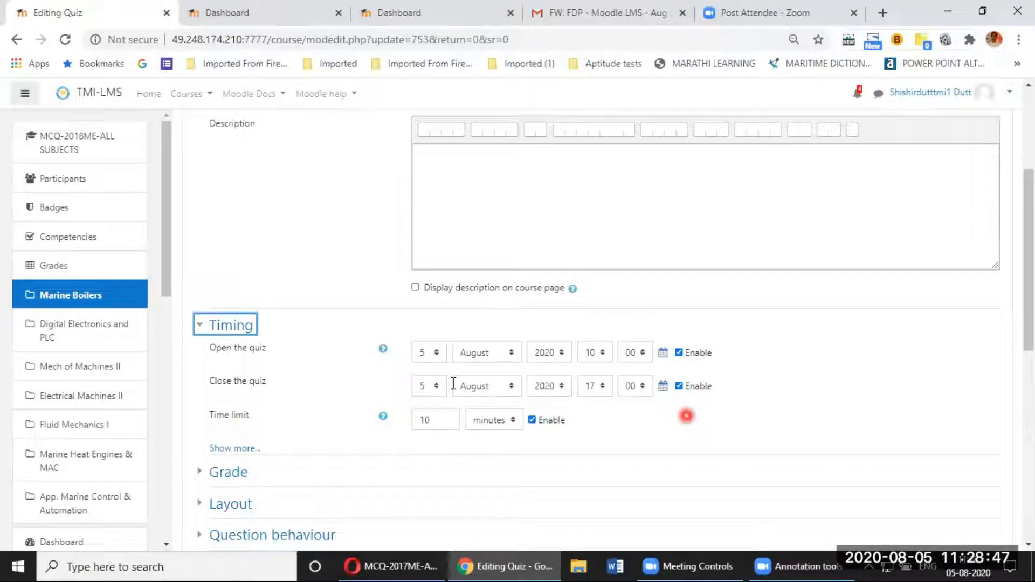
left_click(229, 472)
scroll(421, 382, "down", 2)
left_click_drag(421, 381, 482, 387)
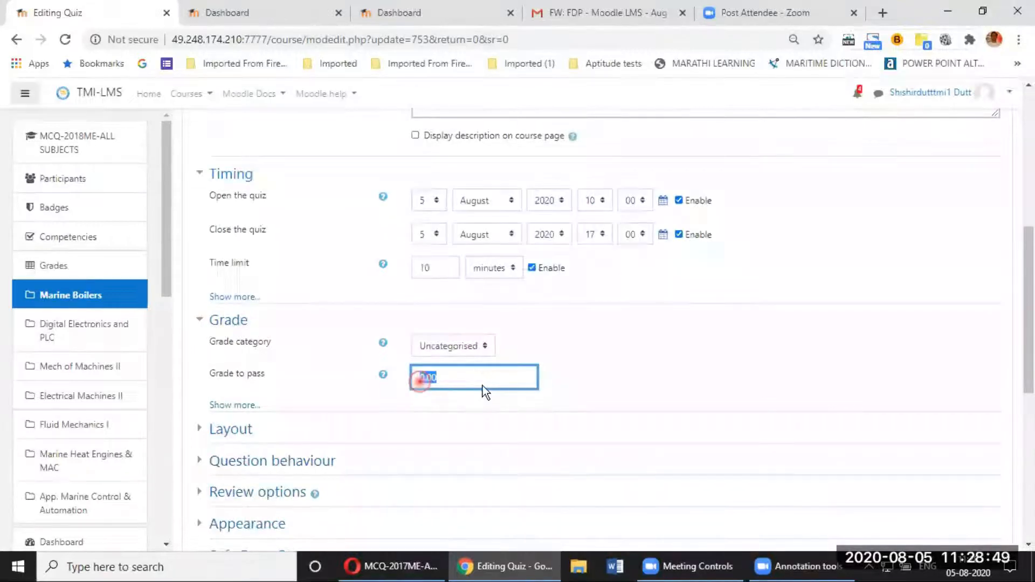
type("1")
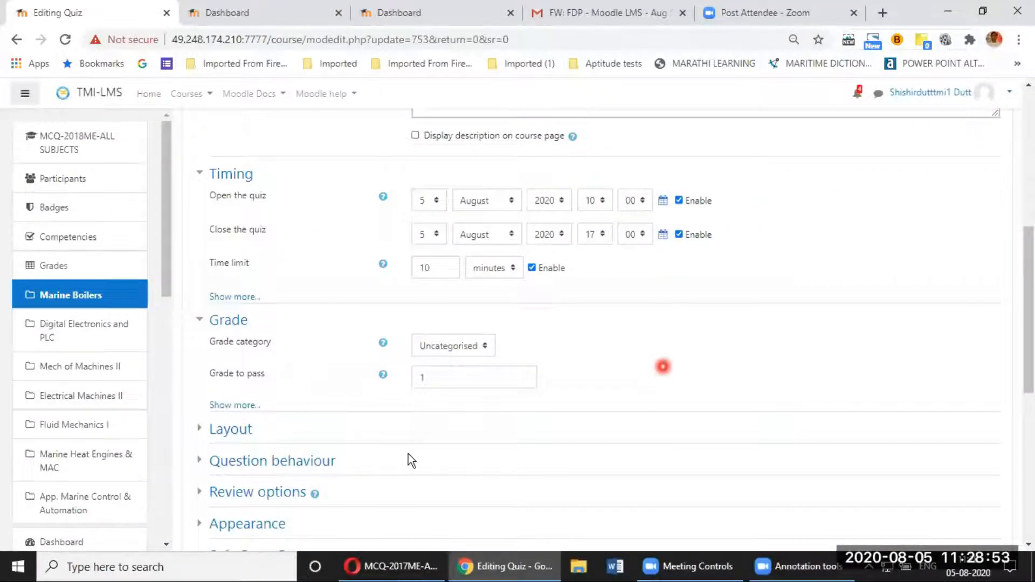
scroll(645, 431, "up", 1)
key("BackSpace")
type("5")
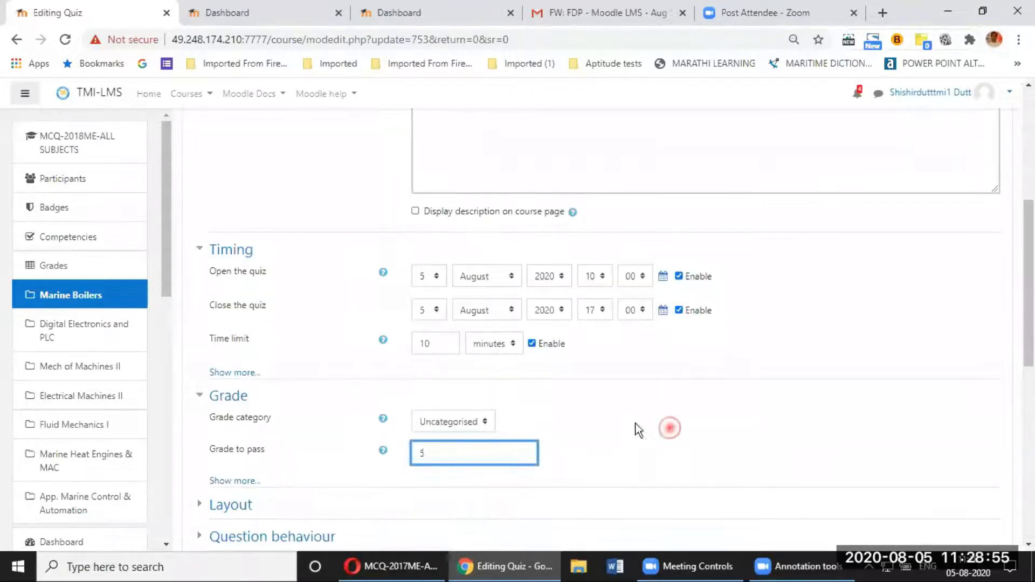
Step: Expand Activity completion, then save the quiz settings and return to the course
scroll(277, 304, "down", 9)
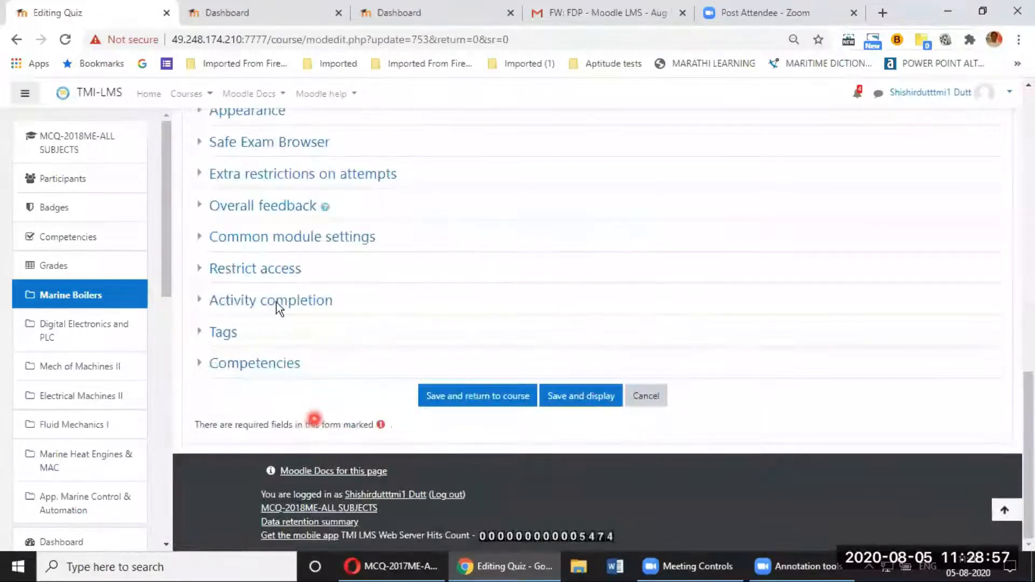
left_click(276, 302)
scroll(477, 480, "down", 3)
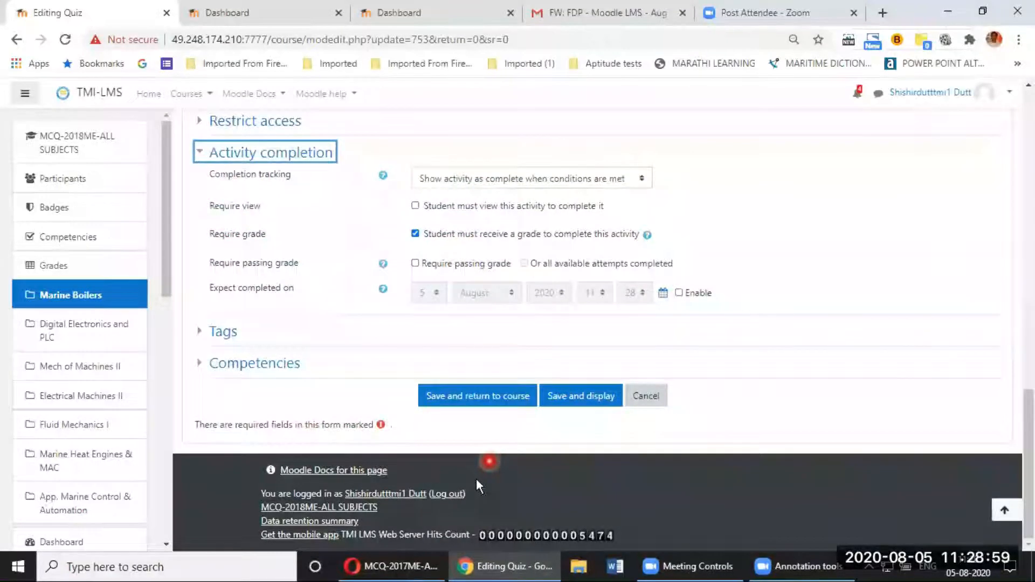
left_click(581, 396)
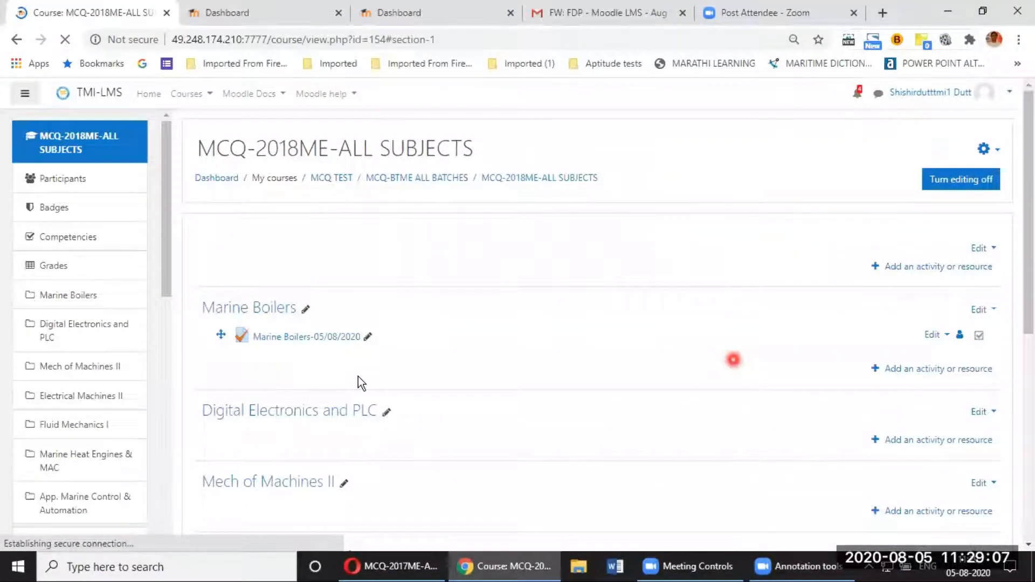
Step: Open the Marine Boilers-05/08/2020 quiz and go to its Edit quiz page
left_click(316, 339)
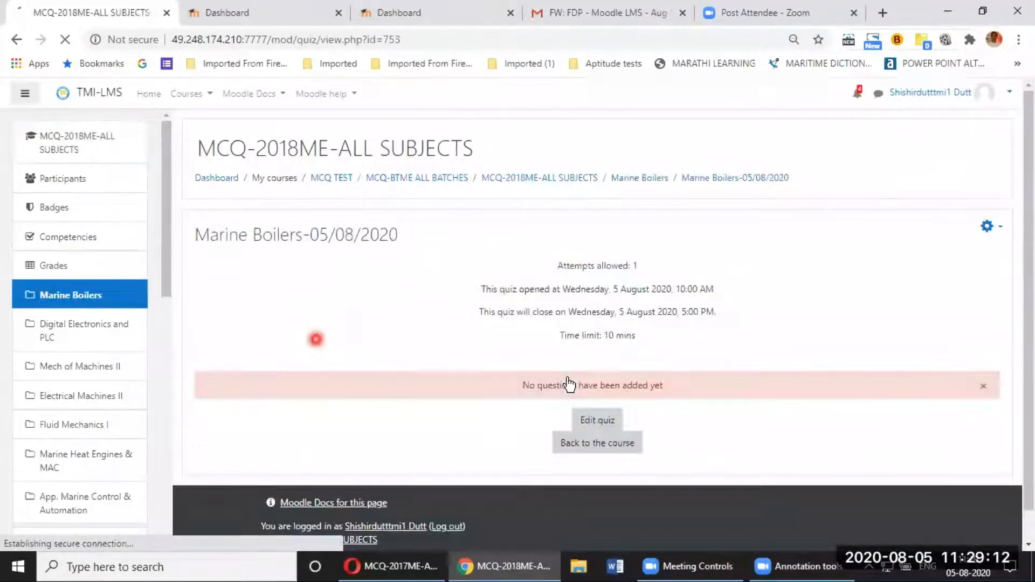
left_click(598, 423)
left_click(598, 421)
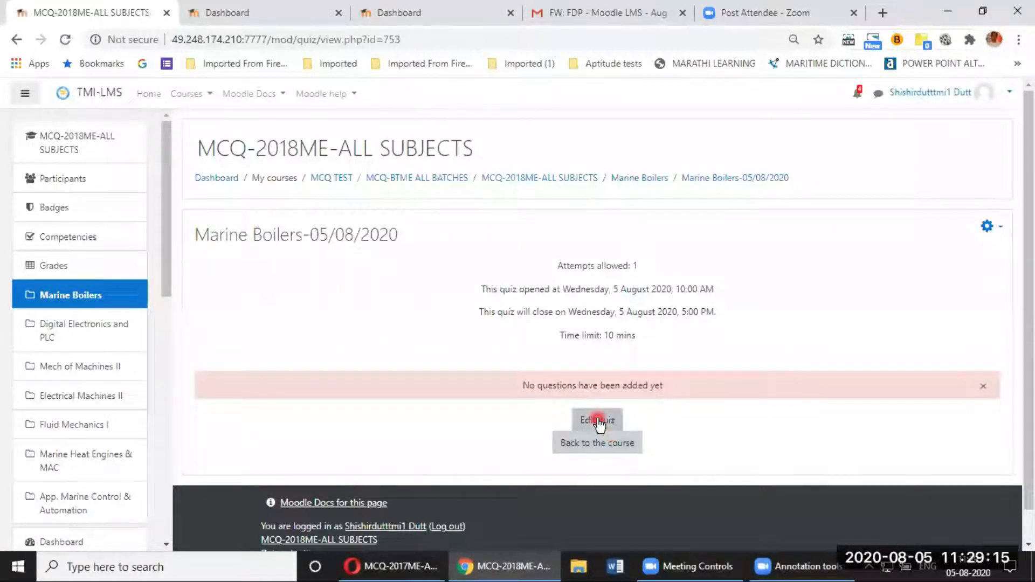
left_click(597, 420)
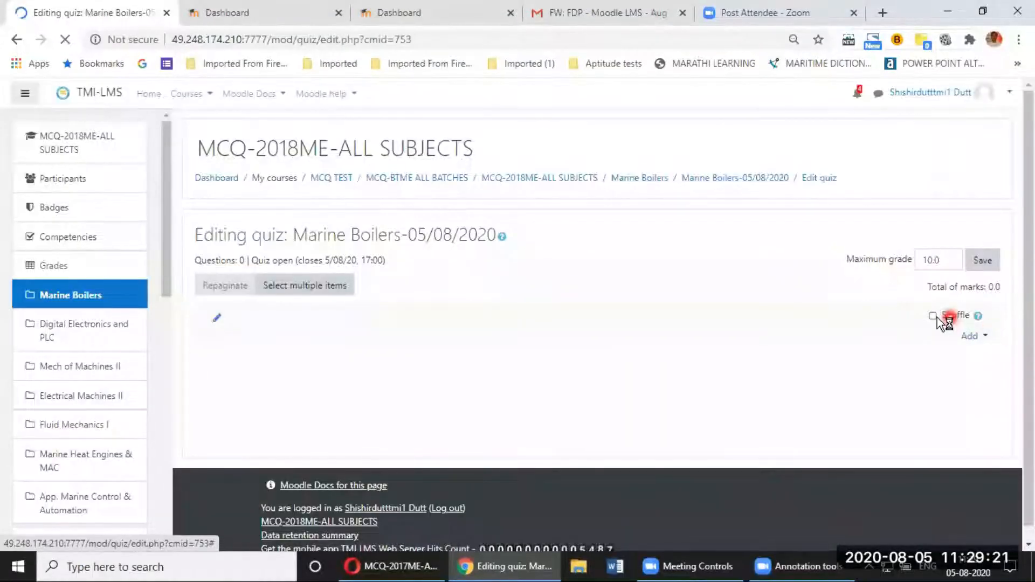
Step: Enable question shuffling and add question dummy-001 from the Marine Boilers bank category
left_click(936, 318)
left_click(971, 336)
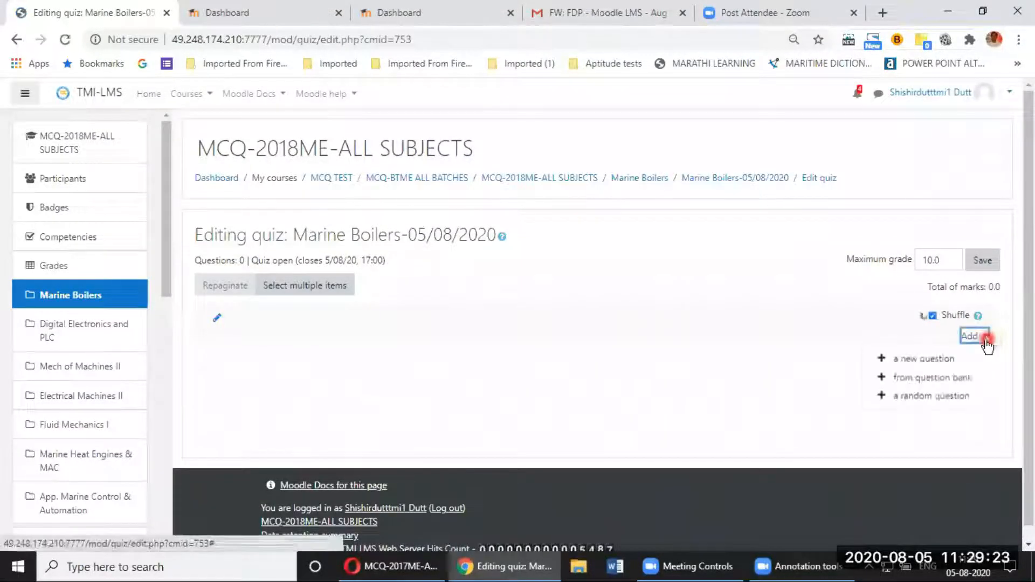
left_click(927, 377)
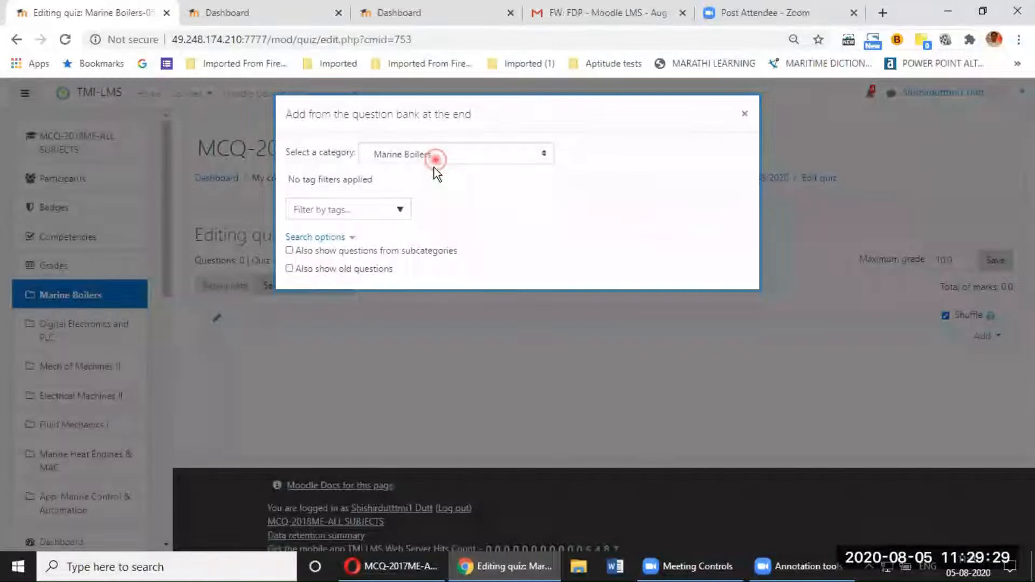
left_click(435, 158)
left_click(416, 303)
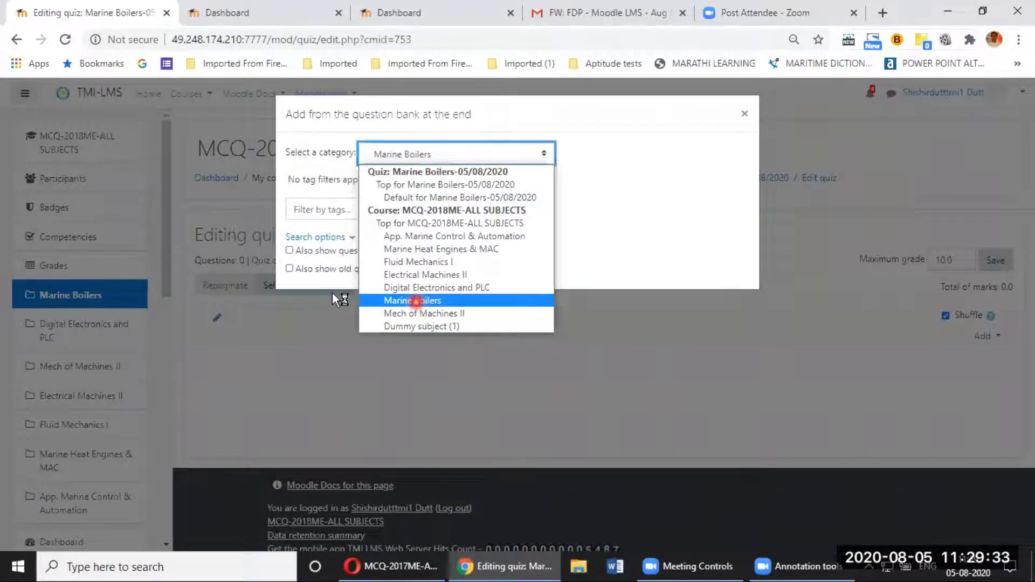
left_click(304, 292)
left_click(357, 331)
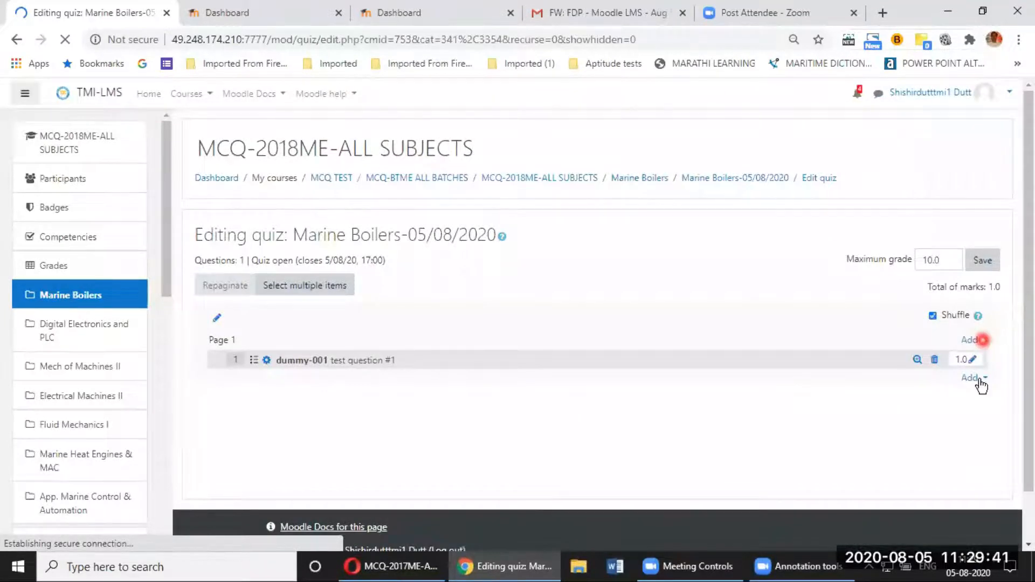
left_click(981, 382)
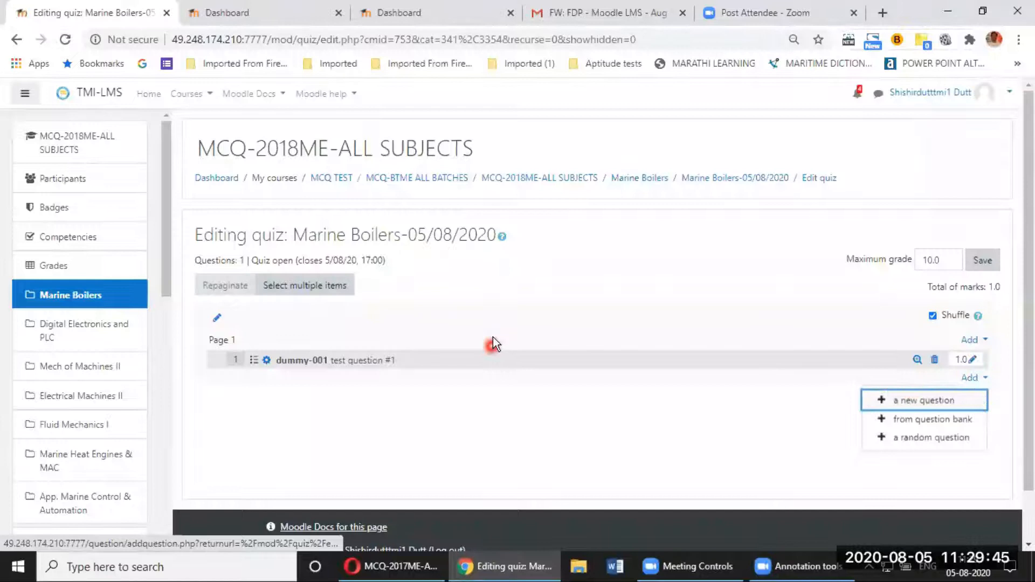
key("Return")
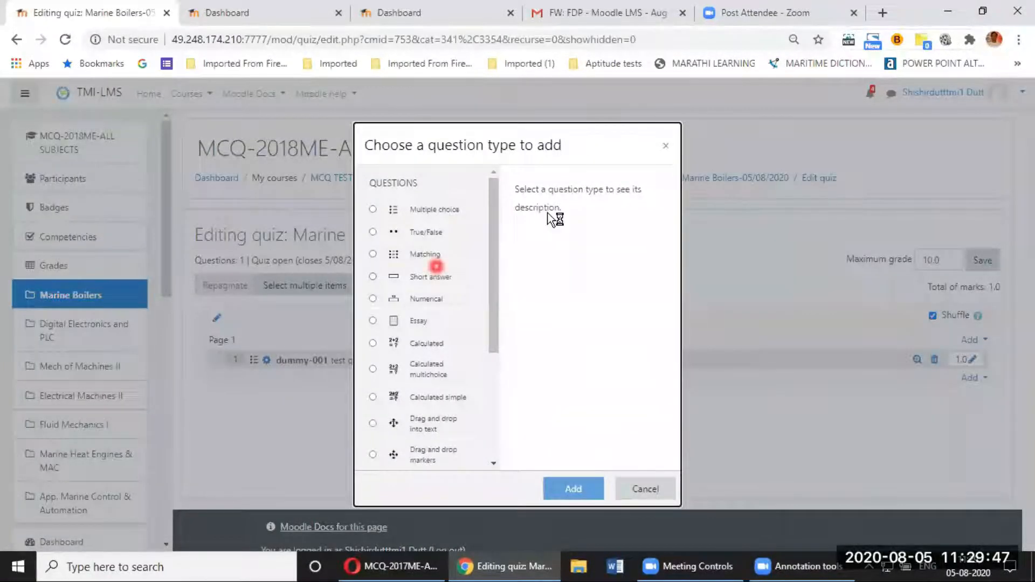
Step: Dismiss the question type chooser, save the maximum grade at 10.0, and return to MCQ-2018ME-ALL SUBJECTS
left_click(662, 148)
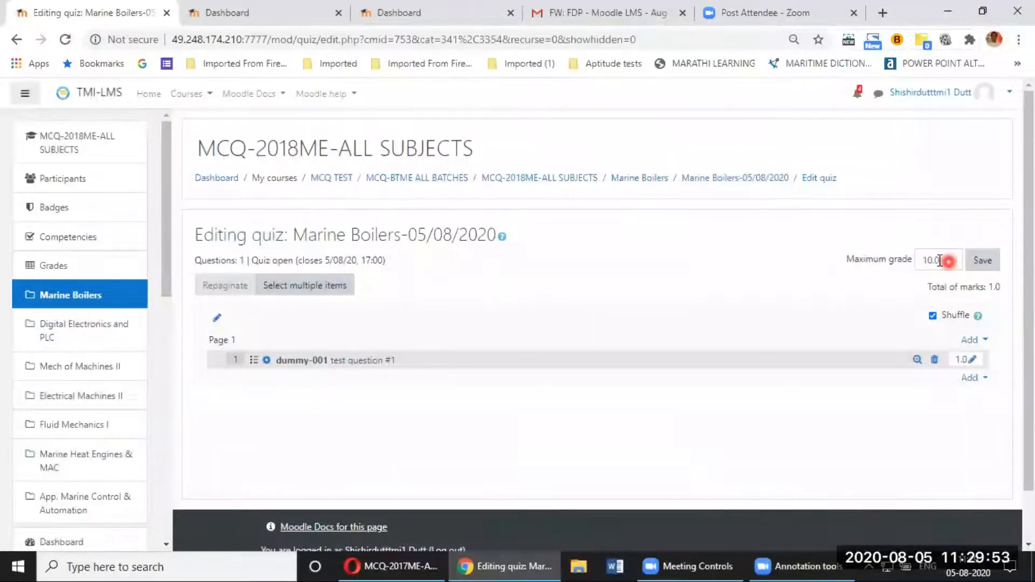
double_click(922, 260)
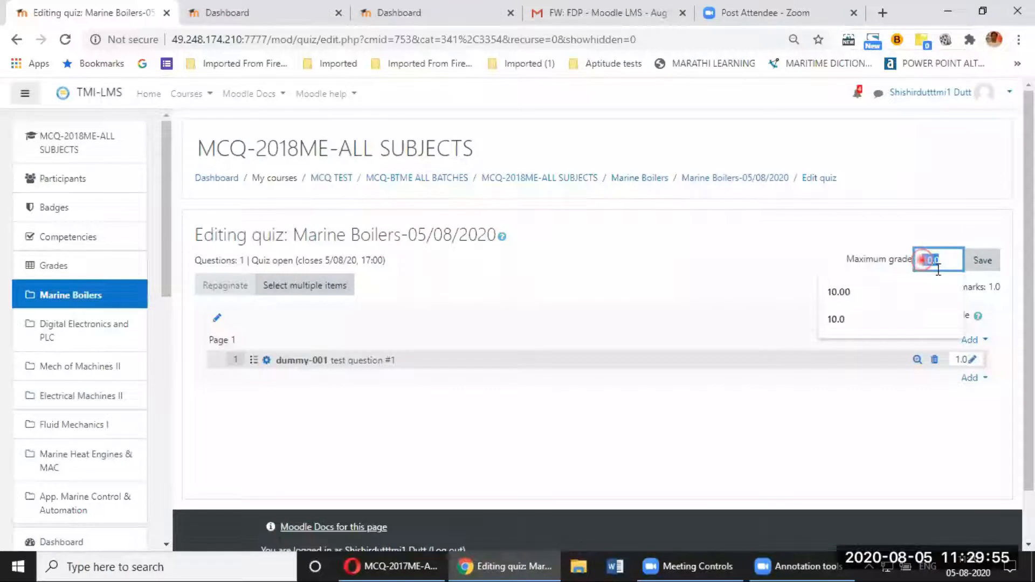
left_click(987, 263)
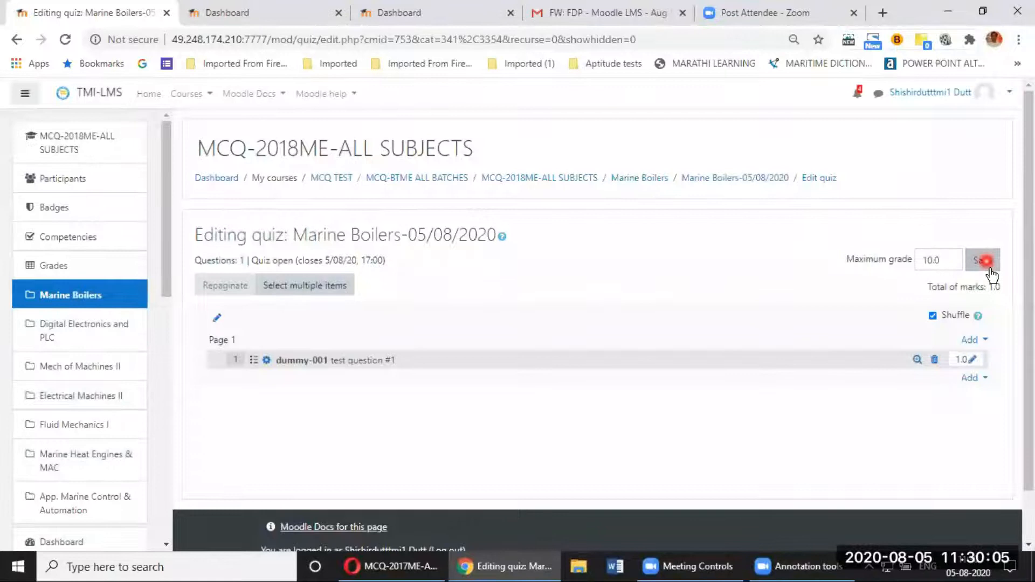
left_click(988, 262)
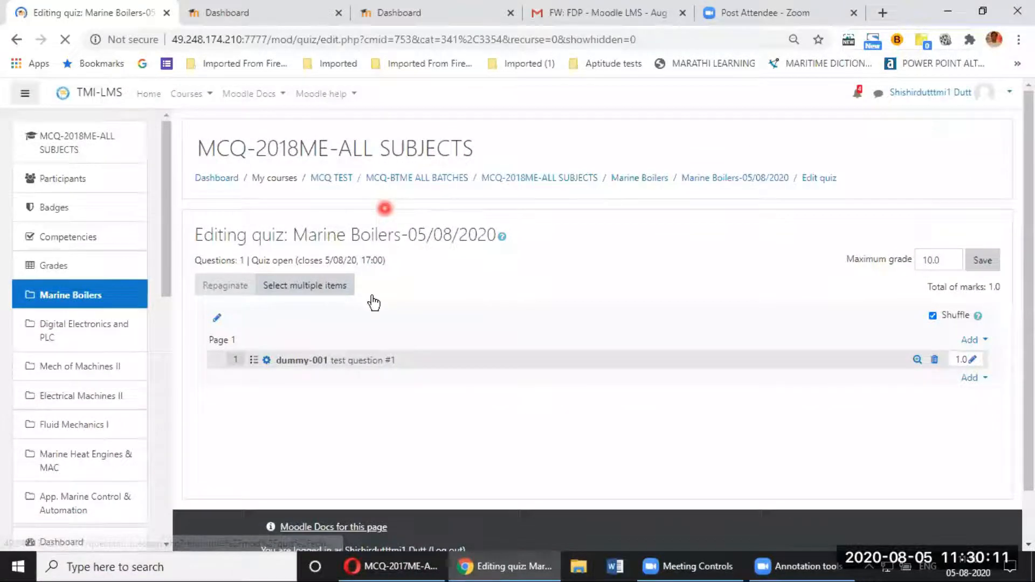
left_click(556, 181)
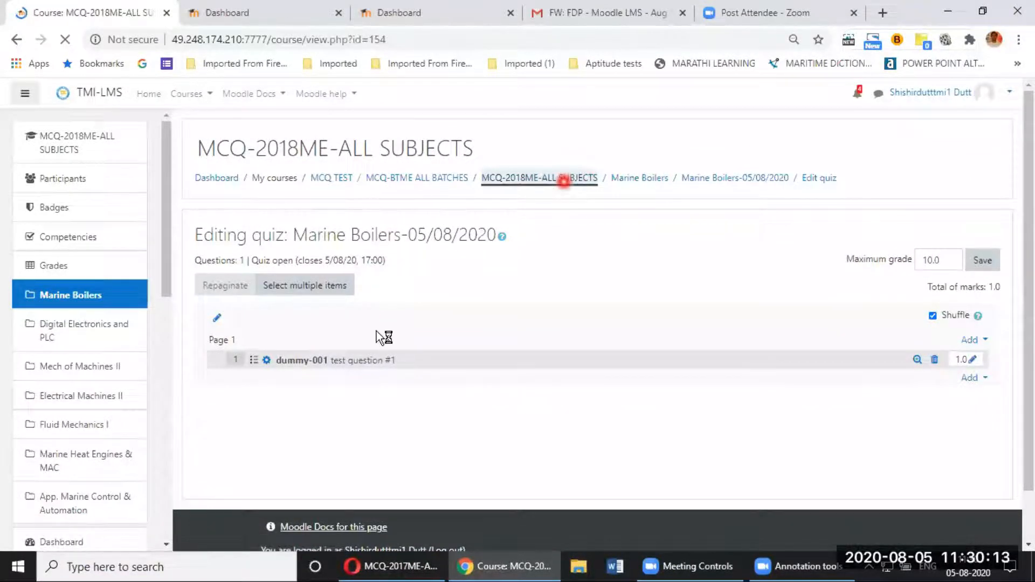
Step: Open the Marine Boilers-05/08/2020 quiz overview and preview it as a student
left_click(324, 347)
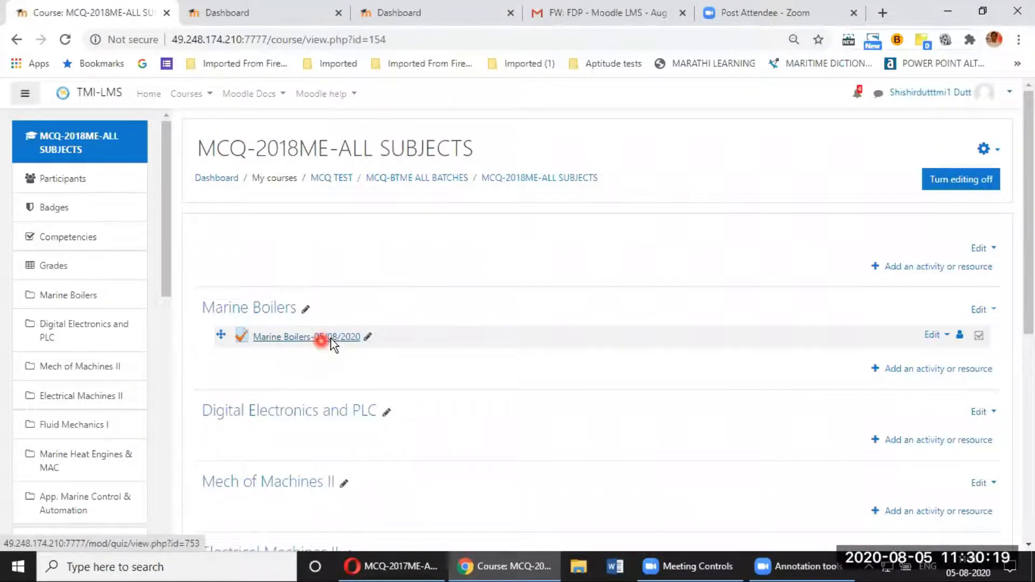
left_click(331, 340)
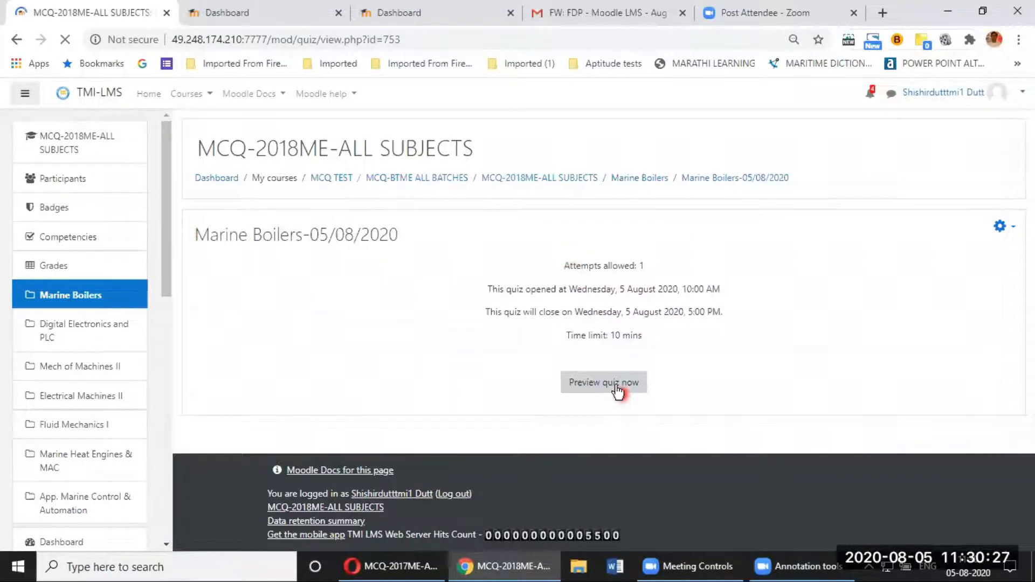
left_click(615, 387)
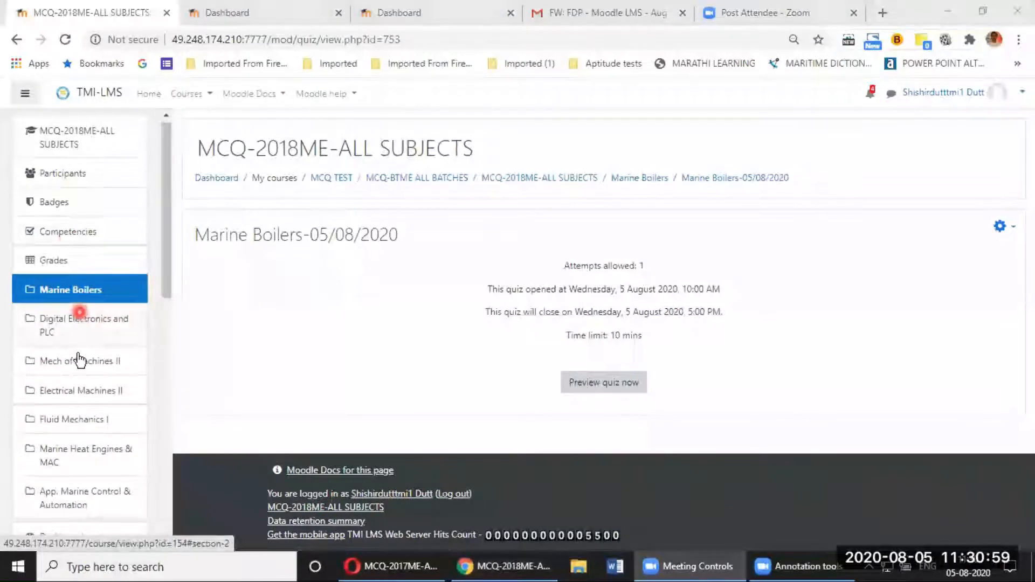
scroll(75, 372, "down", 5)
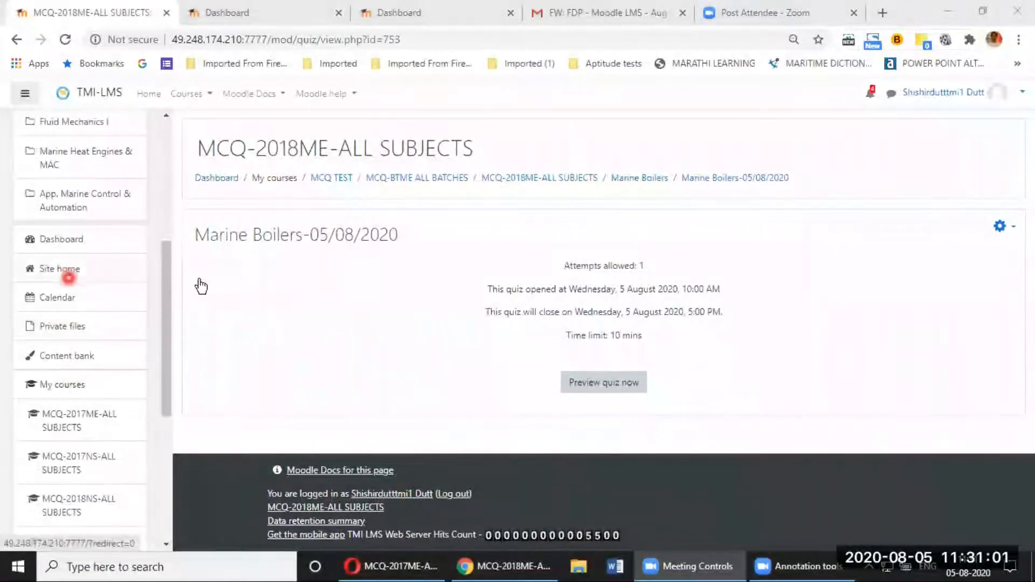